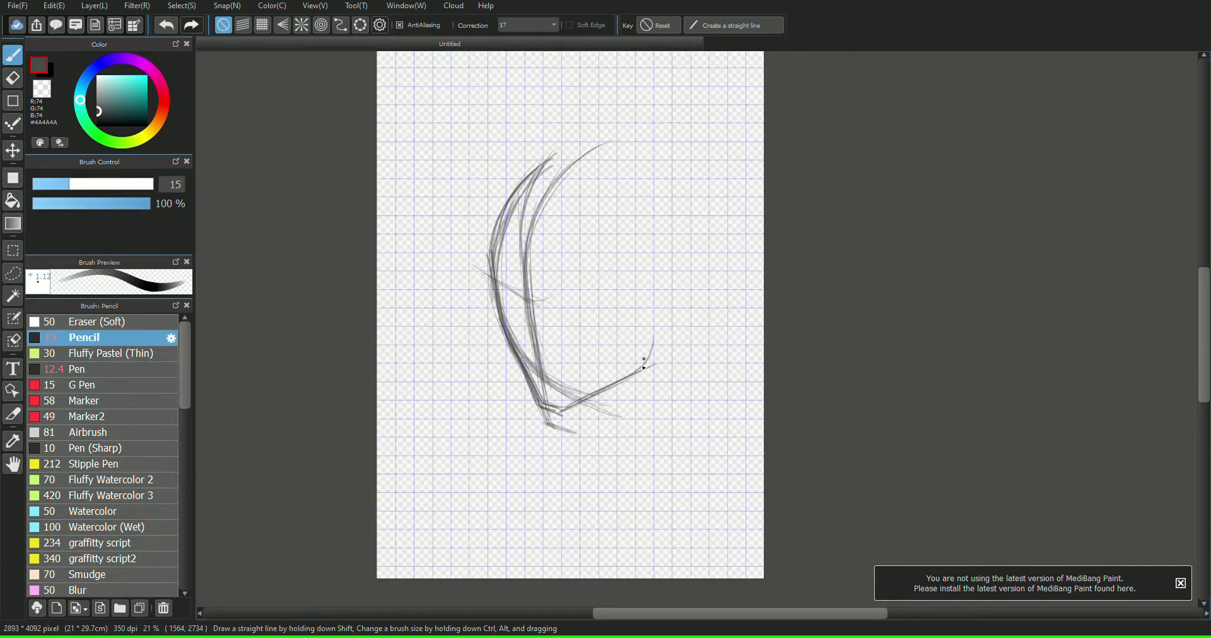
- Sketch the curved eye line, the back of the skull and the ear onto the head construction
mouse_move(498, 276)
mouse_down()
mouse_move(599, 308)
mouse_move(683, 268)
mouse_up()
mouse_move(666, 325)
mouse_down()
mouse_move(643, 180)
mouse_move(544, 162)
mouse_move(667, 220)
mouse_up()
drag(667, 260, 584, 247)
mouse_move(646, 361)
mouse_down()
mouse_move(708, 224)
mouse_move(669, 241)
mouse_move(701, 206)
mouse_move(661, 332)
mouse_up()
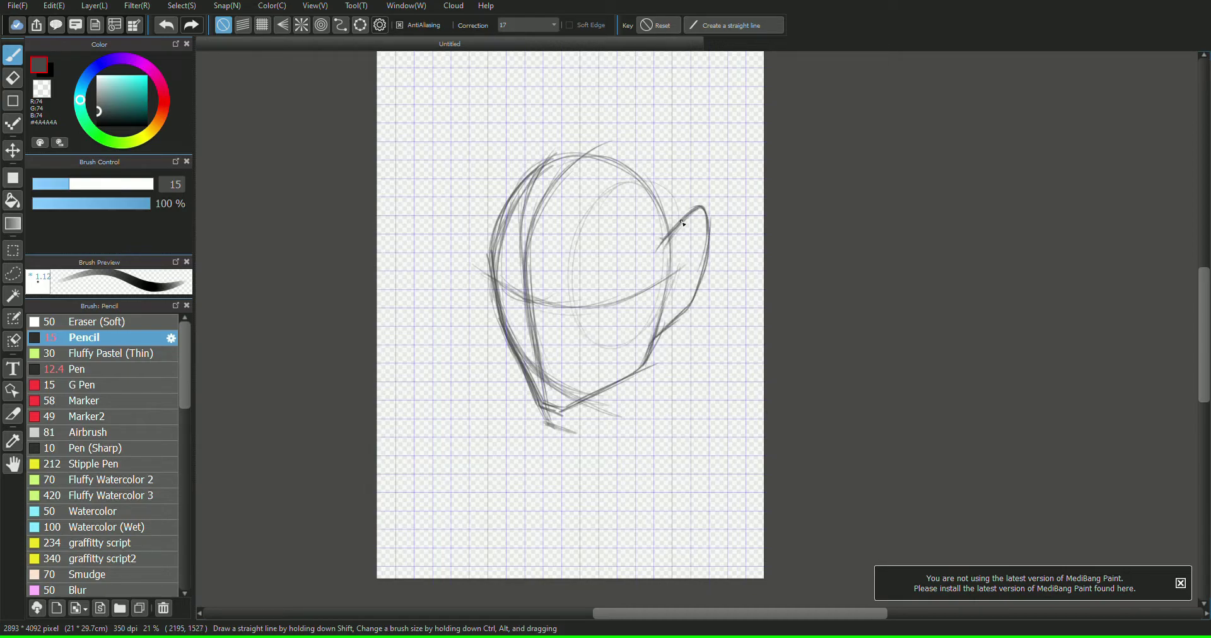
- Sketch the hairline across the forehead and temple, plus the brow bump on the far side of the face
mouse_move(650, 221)
mouse_down()
mouse_move(635, 178)
mouse_move(651, 185)
mouse_move(641, 166)
mouse_move(648, 216)
mouse_move(632, 164)
mouse_move(524, 186)
mouse_up()
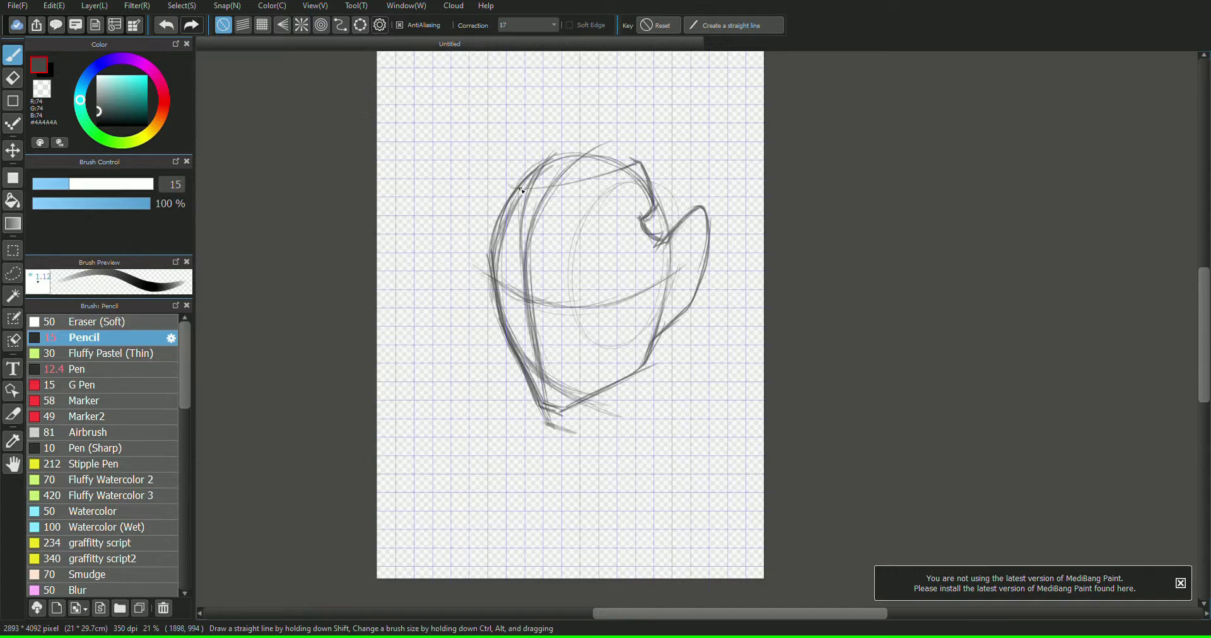
drag(632, 167, 523, 187)
drag(491, 244, 486, 272)
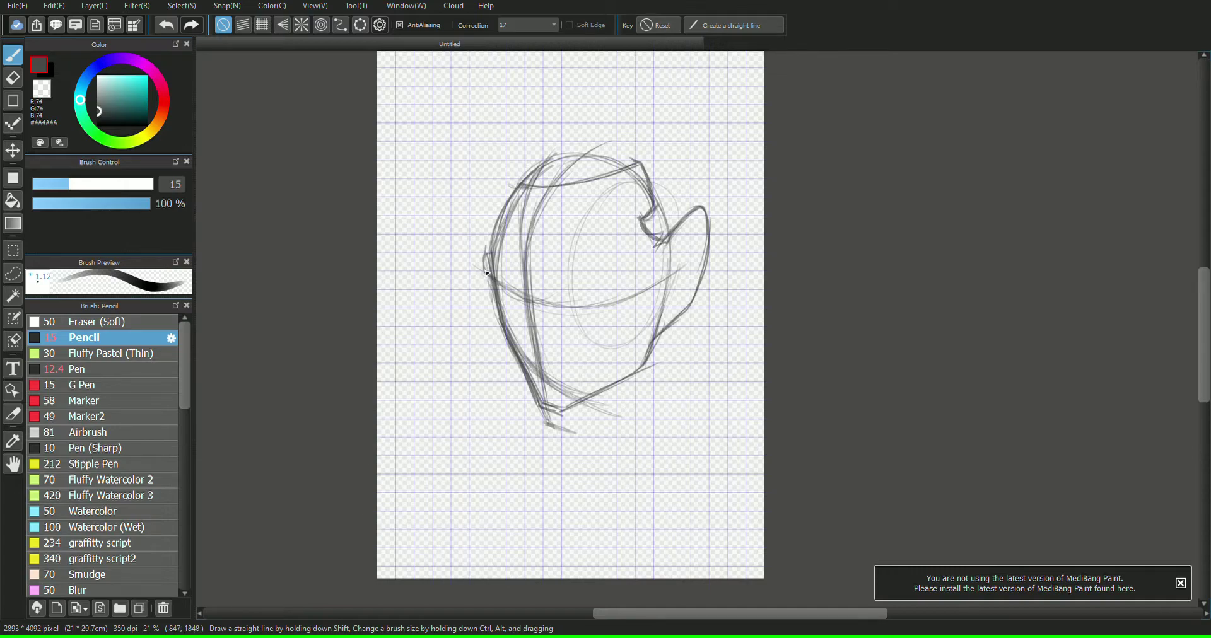
mouse_move(496, 219)
mouse_down()
mouse_move(493, 236)
mouse_move(504, 193)
mouse_move(629, 174)
mouse_move(608, 170)
mouse_move(520, 186)
mouse_move(648, 176)
mouse_move(656, 217)
mouse_move(693, 222)
mouse_up()
- Erase the surplus construction lines around the head and redraw the cheek and jaw contour in pencil
key(e)
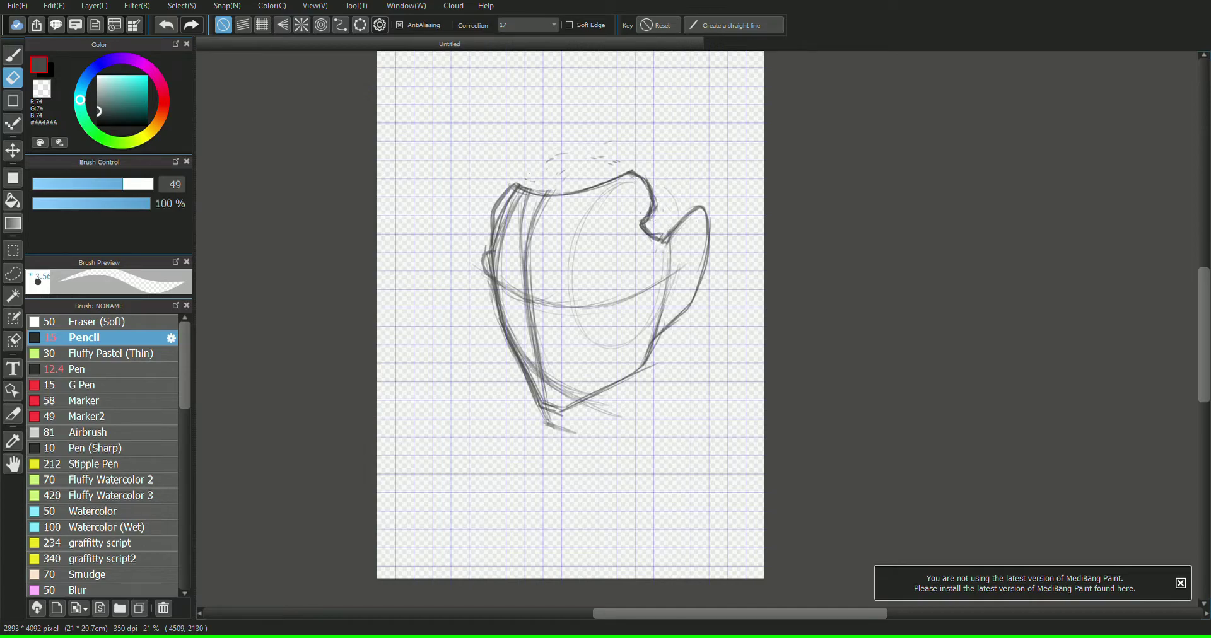
mouse_move(550, 396)
mouse_down()
mouse_move(562, 339)
mouse_move(593, 404)
mouse_move(536, 384)
mouse_move(519, 216)
mouse_move(489, 266)
mouse_move(504, 342)
mouse_move(535, 388)
mouse_move(536, 346)
mouse_up()
key(b)
drag(544, 403, 498, 310)
drag(553, 413, 638, 371)
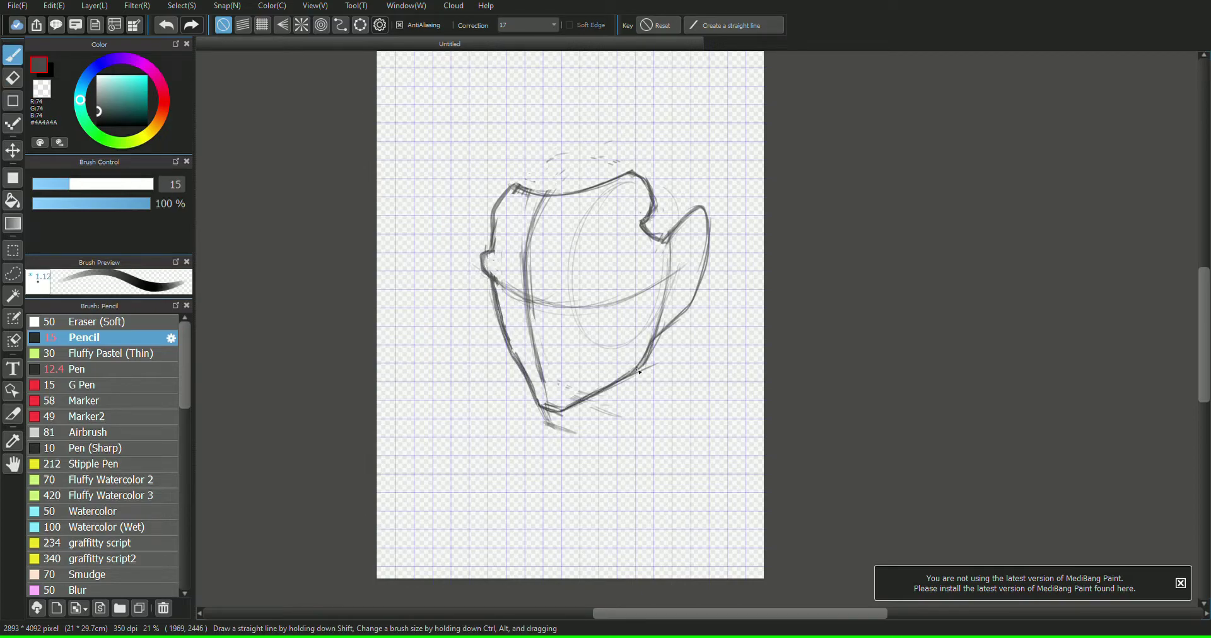
- Refine the far brow bump and the forehead hairline, erasing stray strokes along the hairline and temple
mouse_move(491, 242)
mouse_down()
mouse_move(506, 188)
mouse_move(540, 200)
mouse_move(498, 203)
mouse_move(495, 250)
mouse_up()
key(e)
key(b)
drag(514, 190, 646, 183)
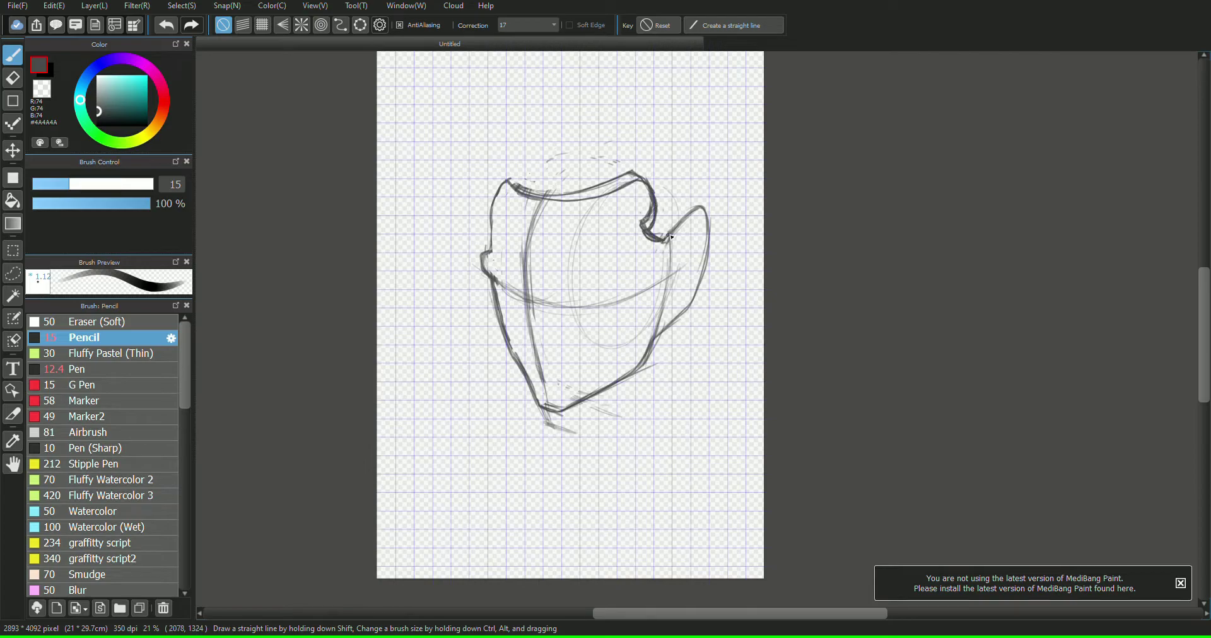
key(e)
mouse_move(641, 223)
mouse_down()
mouse_move(652, 179)
mouse_move(518, 186)
mouse_move(623, 180)
mouse_up()
key(b)
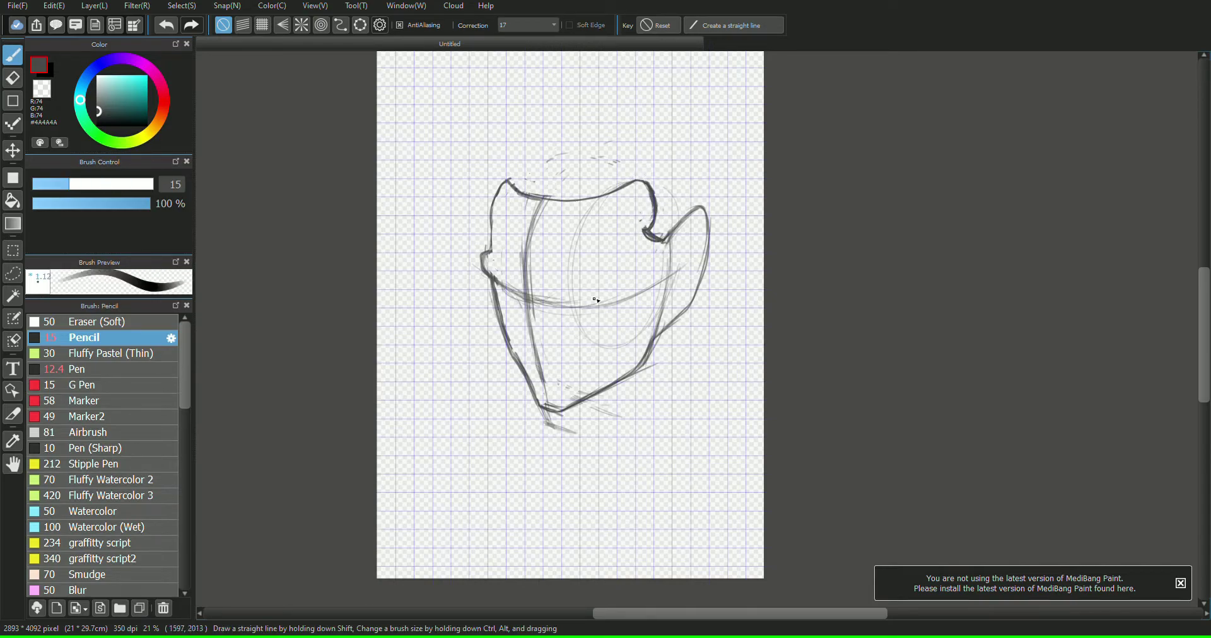
- Sketch the heavy brow ridge above the near eye and the angry eyebrow strokes slanting up from the nose bridge
mouse_move(554, 302)
mouse_down()
mouse_move(630, 288)
mouse_move(628, 261)
mouse_up()
key(ctrl+z)
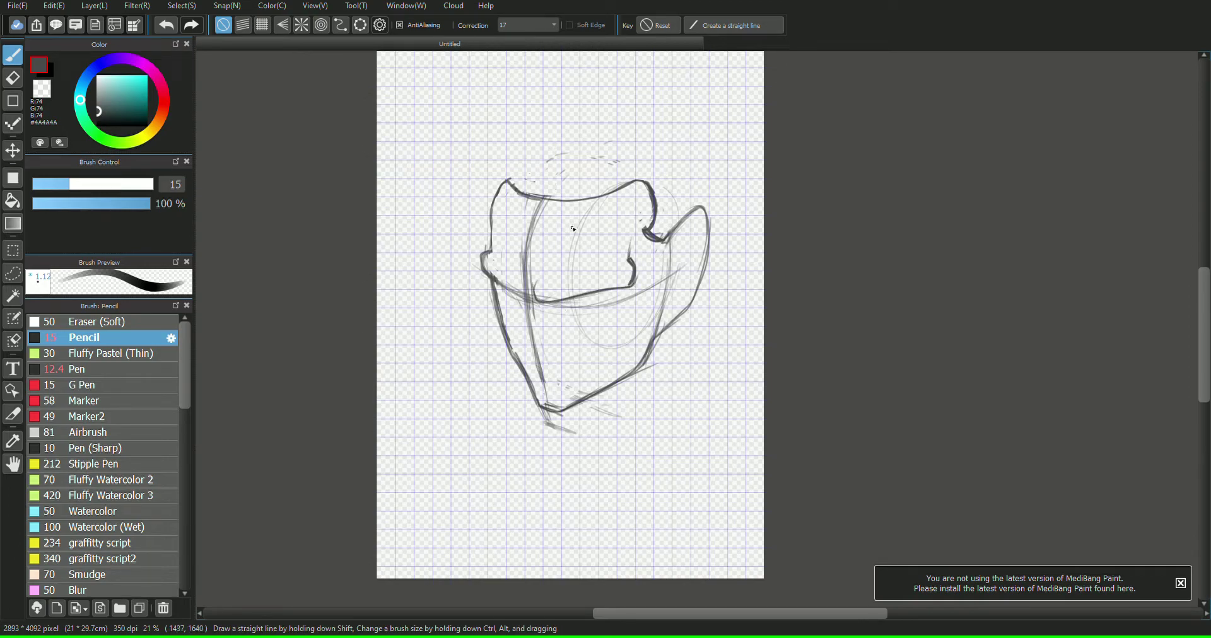
drag(534, 301, 585, 264)
drag(534, 301, 596, 258)
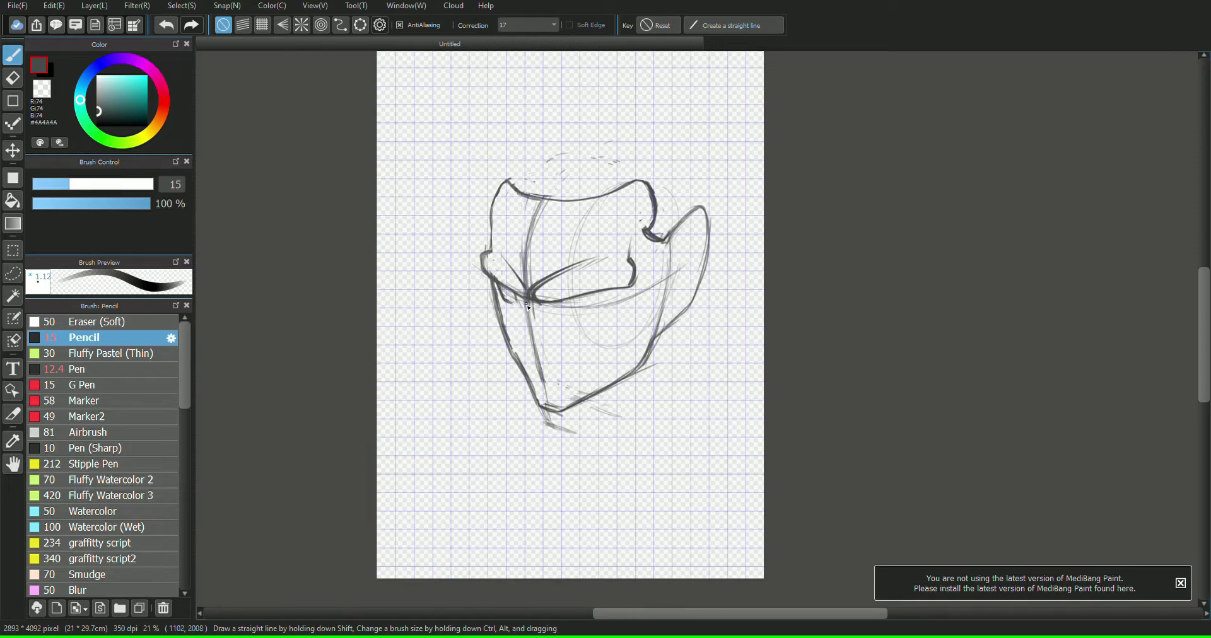
- Sketch both narrowed eyes, the nose and the mouth line on the face
mouse_move(527, 308)
mouse_down()
mouse_move(506, 329)
mouse_move(529, 338)
mouse_move(516, 330)
mouse_move(566, 310)
mouse_move(618, 298)
mouse_up()
drag(527, 348, 547, 357)
drag(594, 303, 591, 299)
drag(512, 294, 514, 299)
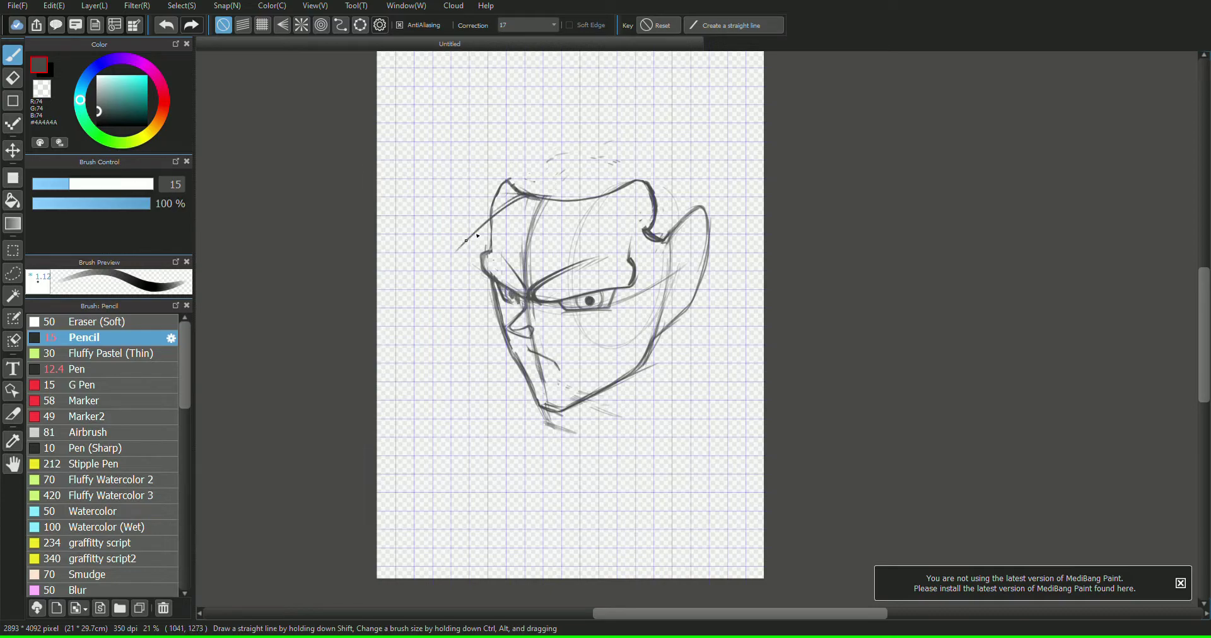
- Sketch the curved forelock falling in front of the forehead, filling it with inner hair strands
mouse_move(537, 196)
mouse_down()
mouse_move(483, 170)
mouse_move(419, 230)
mouse_move(444, 309)
mouse_up()
drag(511, 184, 458, 318)
drag(455, 251, 462, 319)
drag(436, 206, 462, 318)
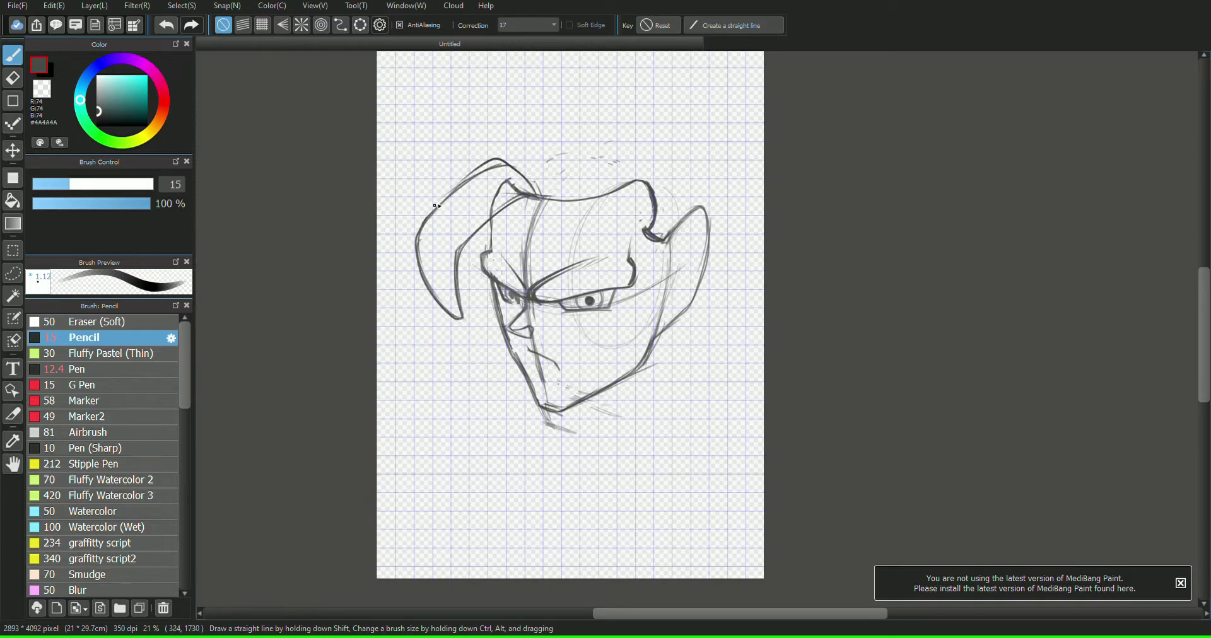
mouse_move(501, 162)
mouse_down()
mouse_move(538, 197)
mouse_move(453, 313)
mouse_up()
mouse_move(536, 196)
mouse_down()
mouse_move(439, 260)
mouse_move(461, 318)
mouse_up()
drag(533, 184, 465, 201)
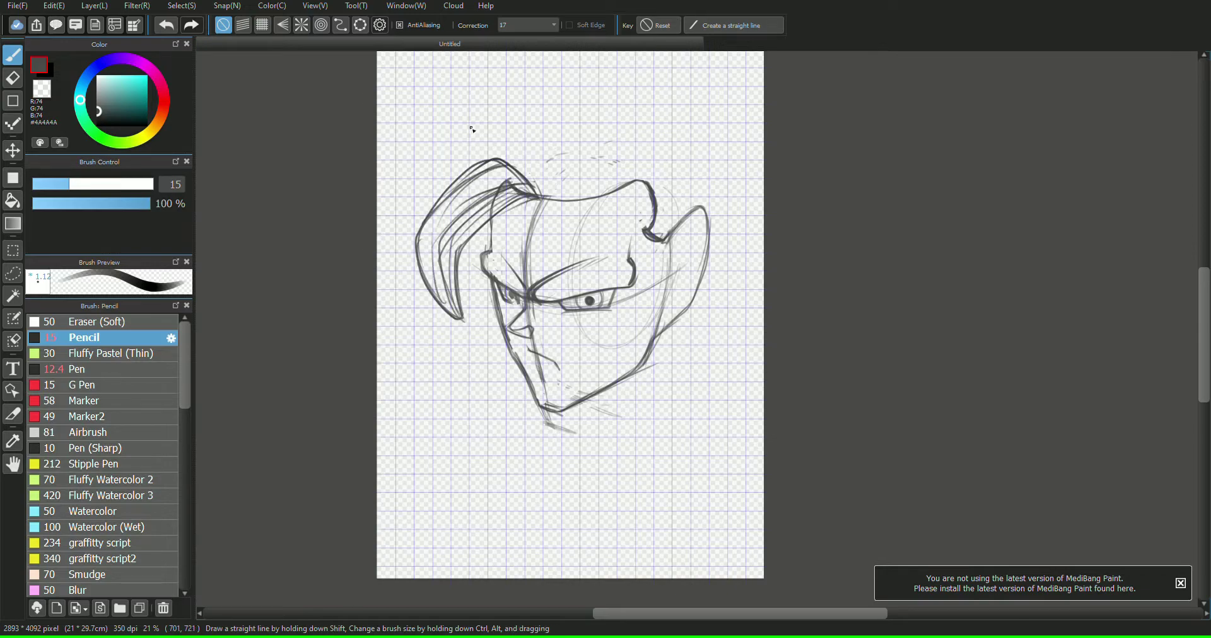
- Sketch swept-back hair strands rising from the hairline above the forehead and temple
drag(537, 192, 649, 79)
drag(580, 200, 690, 148)
drag(644, 182, 656, 208)
- Sketch the neck, shoulders and neck muscles below the head, with the collar line across the chest
mouse_move(657, 363)
mouse_down()
mouse_move(663, 340)
mouse_move(685, 402)
mouse_up()
mouse_move(548, 409)
mouse_down()
mouse_move(526, 451)
mouse_move(470, 485)
mouse_up()
mouse_move(520, 449)
mouse_down()
mouse_move(473, 485)
mouse_move(459, 539)
mouse_up()
drag(681, 386, 684, 414)
mouse_move(683, 413)
mouse_down()
mouse_move(718, 461)
mouse_move(697, 498)
mouse_up()
drag(679, 412, 724, 441)
drag(685, 414, 633, 452)
drag(624, 377, 555, 445)
mouse_move(641, 360)
mouse_down()
mouse_move(559, 471)
mouse_move(678, 494)
mouse_up()
drag(618, 477, 698, 465)
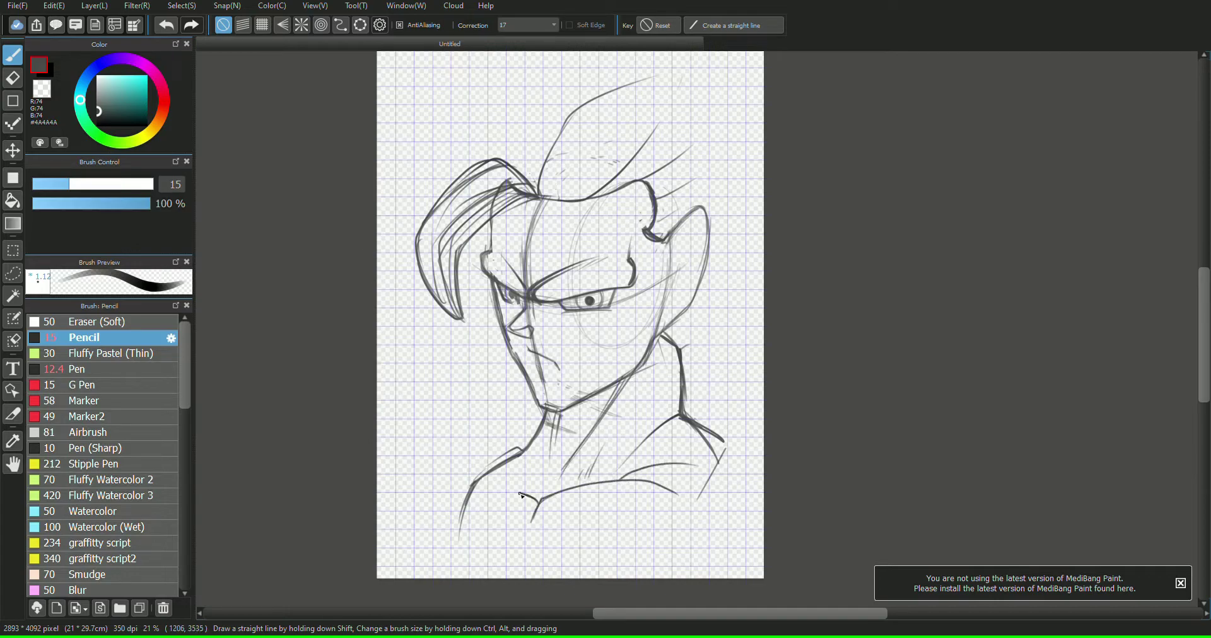
- Complete the collar line over the far shoulder and add fold strokes rising from it on the neck
drag(520, 493, 474, 501)
drag(509, 490, 473, 484)
drag(521, 453, 518, 464)
drag(537, 502, 542, 457)
drag(554, 493, 575, 442)
drag(596, 484, 606, 433)
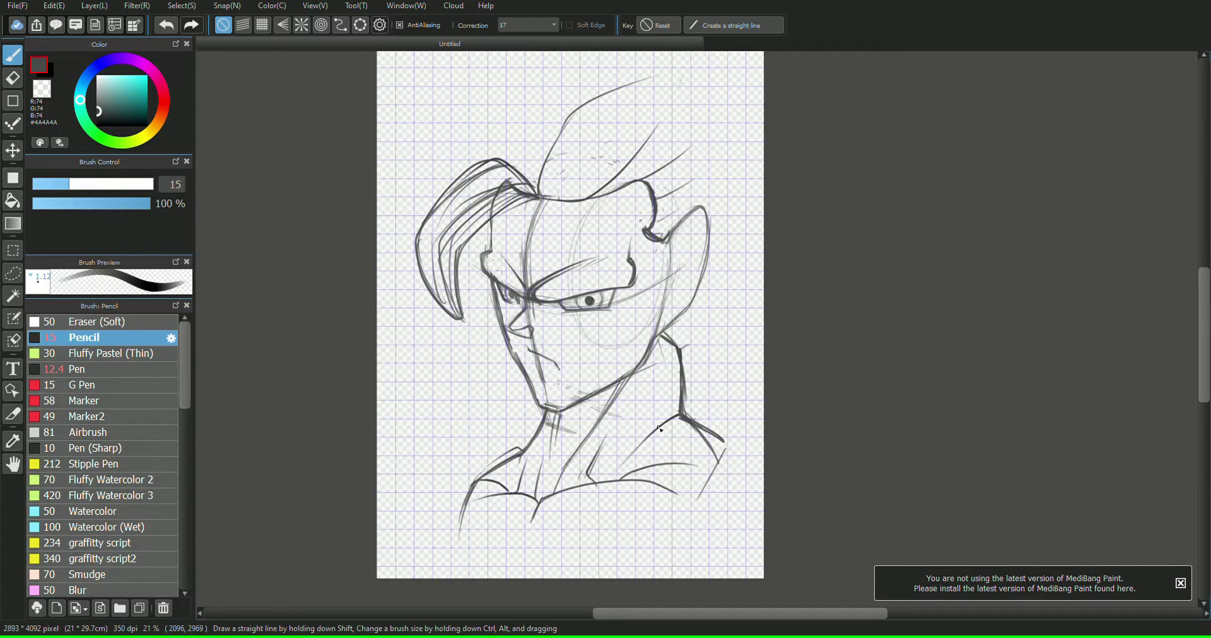
- Fill the canvas with light grey (#B9B9B9) so the pencil sketch shows through faintly as a guide
click(1105, 259)
click(97, 89)
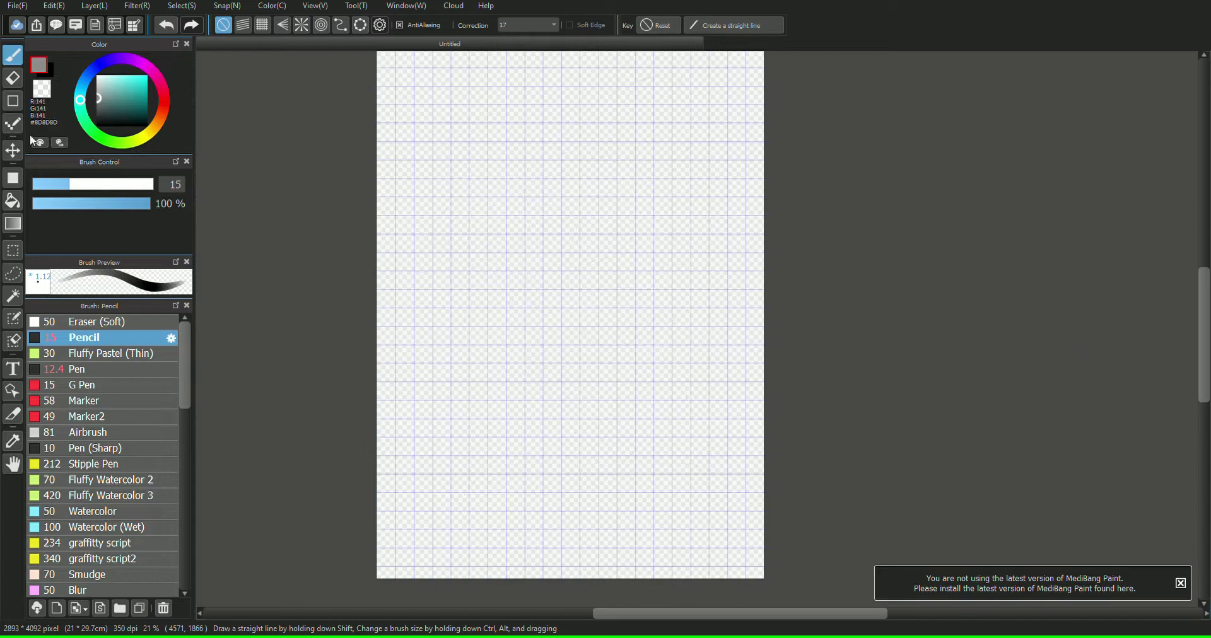
click(13, 200)
click(439, 250)
click(1027, 579)
- Ink the near brow ridge and eye rim in black (#000000) with the size 15 Pencil, undoing the iris attempt
click(13, 55)
key(ctrl+plus)
key(ctrl+plus)
key(ctrl+plus)
mouse_move(768, 124)
mouse_down()
mouse_move(1098, 181)
mouse_move(957, 131)
mouse_up()
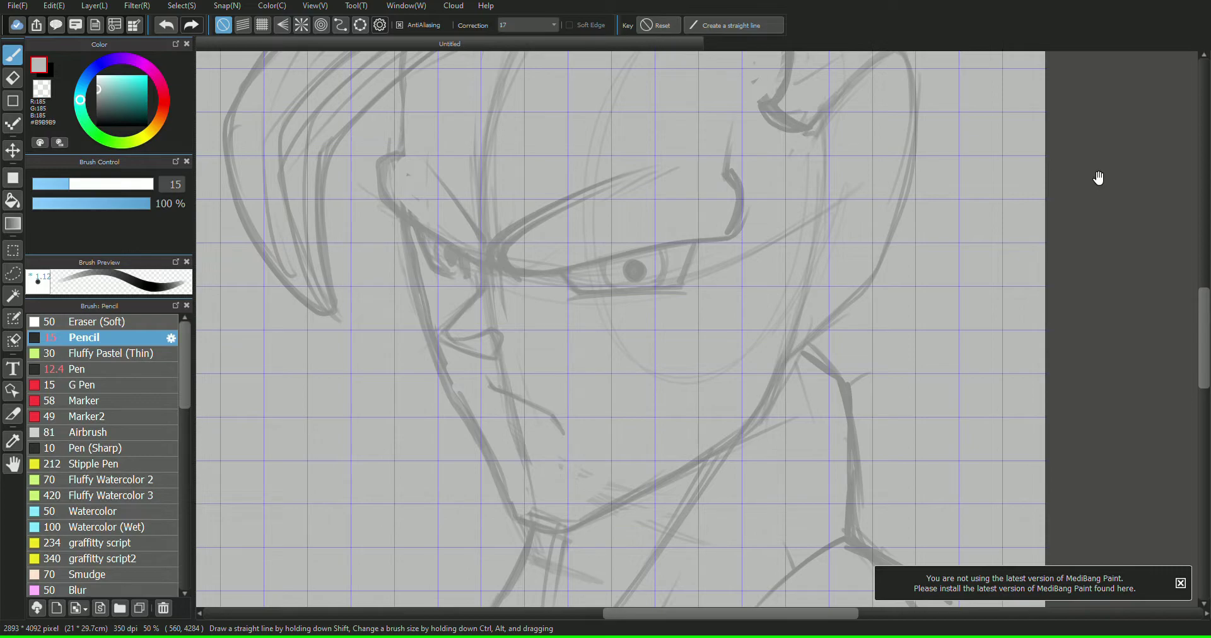
key(ctrl+minus)
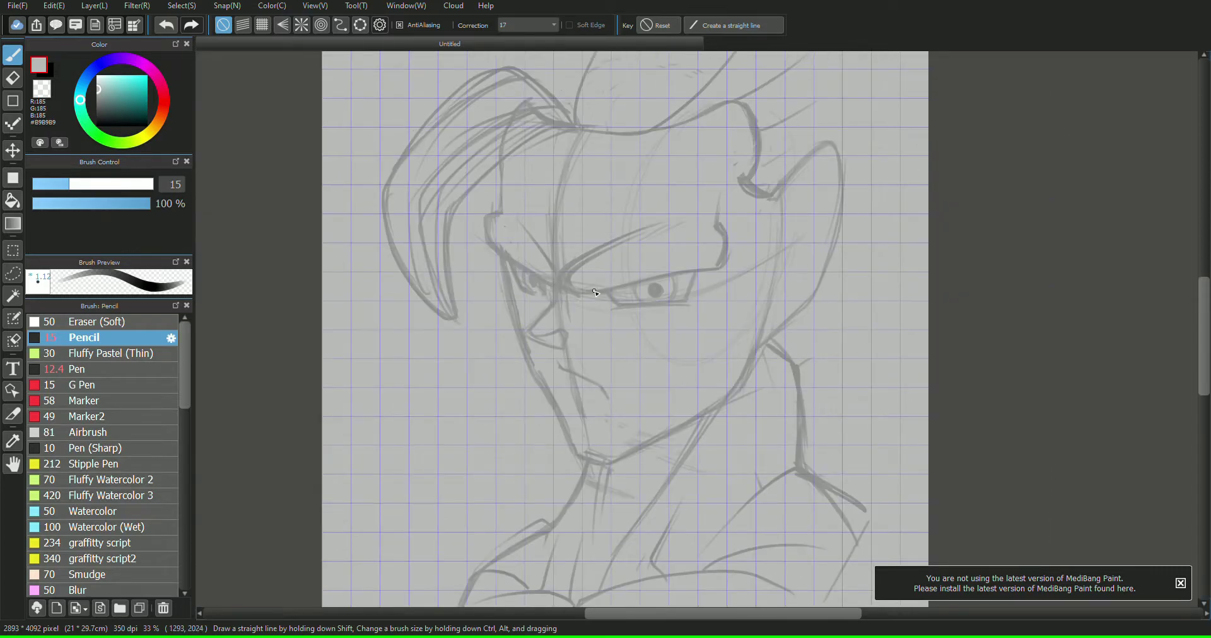
click(97, 125)
mouse_move(591, 294)
mouse_down()
mouse_move(718, 272)
mouse_move(727, 149)
mouse_up()
mouse_move(569, 287)
mouse_down()
mouse_move(578, 254)
mouse_move(656, 217)
mouse_up()
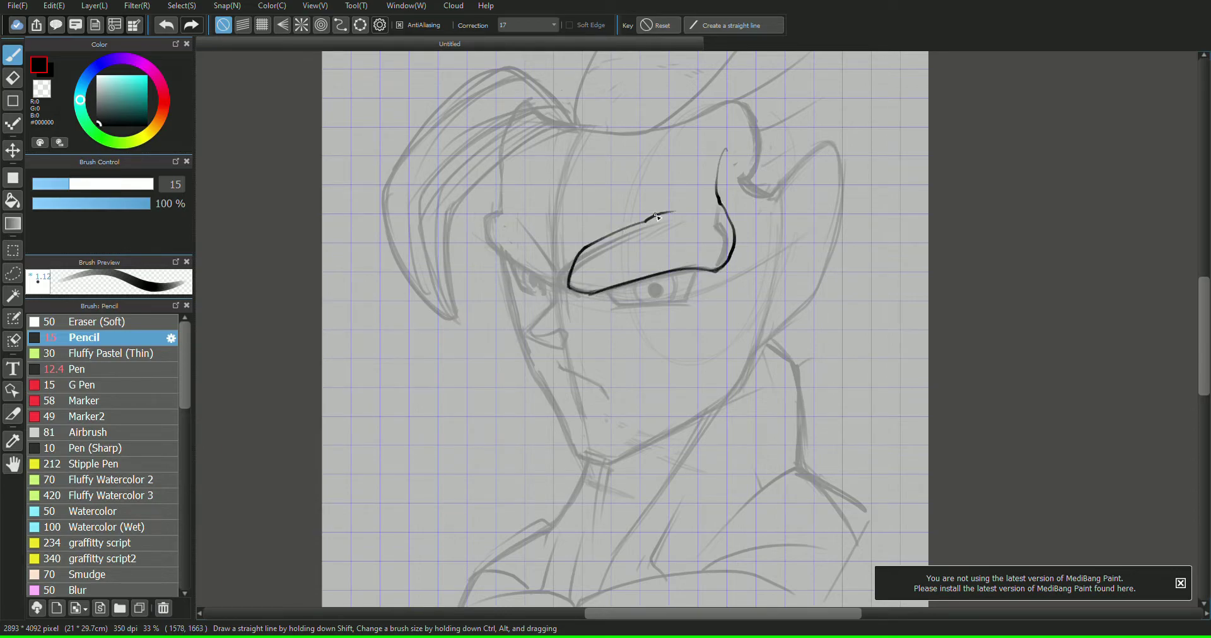
mouse_move(611, 309)
mouse_down()
mouse_move(631, 315)
mouse_move(690, 274)
mouse_move(644, 315)
mouse_move(624, 316)
mouse_move(633, 296)
mouse_move(731, 289)
mouse_move(696, 304)
mouse_up()
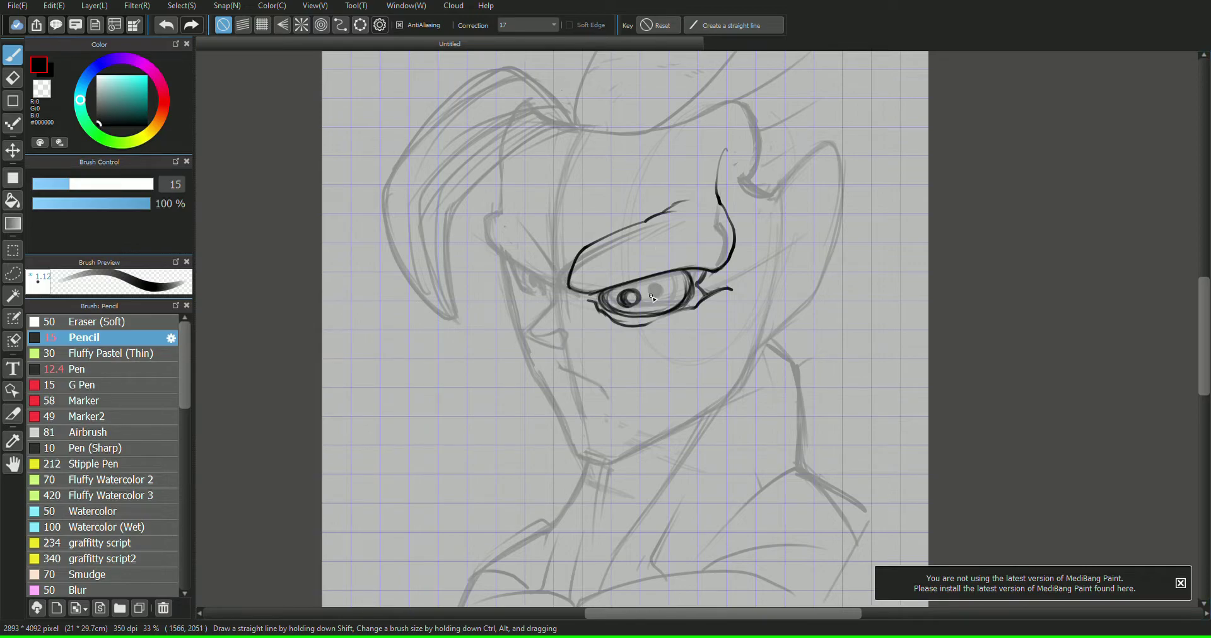
key(ctrl+z)
- Ink the long protruding nose with its nostril and the wide grinning mouth outline
mouse_move(552, 302)
mouse_down()
mouse_move(462, 374)
mouse_move(499, 399)
mouse_move(594, 361)
mouse_move(597, 373)
mouse_up()
mouse_move(590, 378)
mouse_down()
mouse_move(613, 349)
mouse_move(530, 371)
mouse_up()
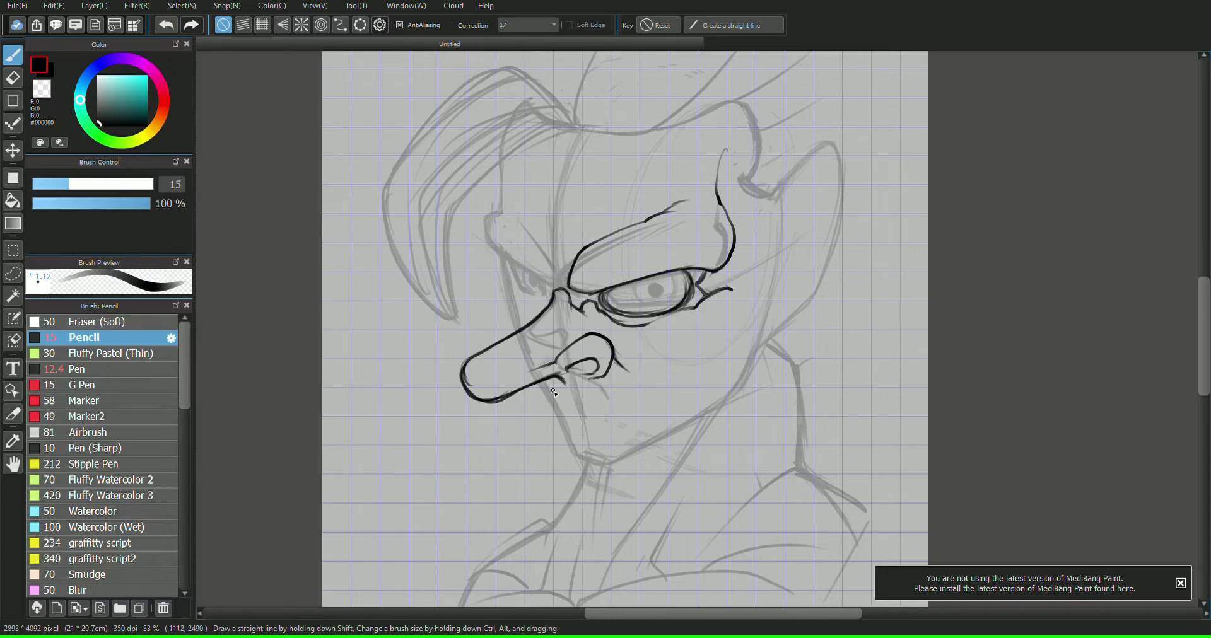
mouse_move(546, 379)
mouse_down()
mouse_move(588, 396)
mouse_move(709, 346)
mouse_move(752, 304)
mouse_move(716, 388)
mouse_move(596, 454)
mouse_move(569, 442)
mouse_up()
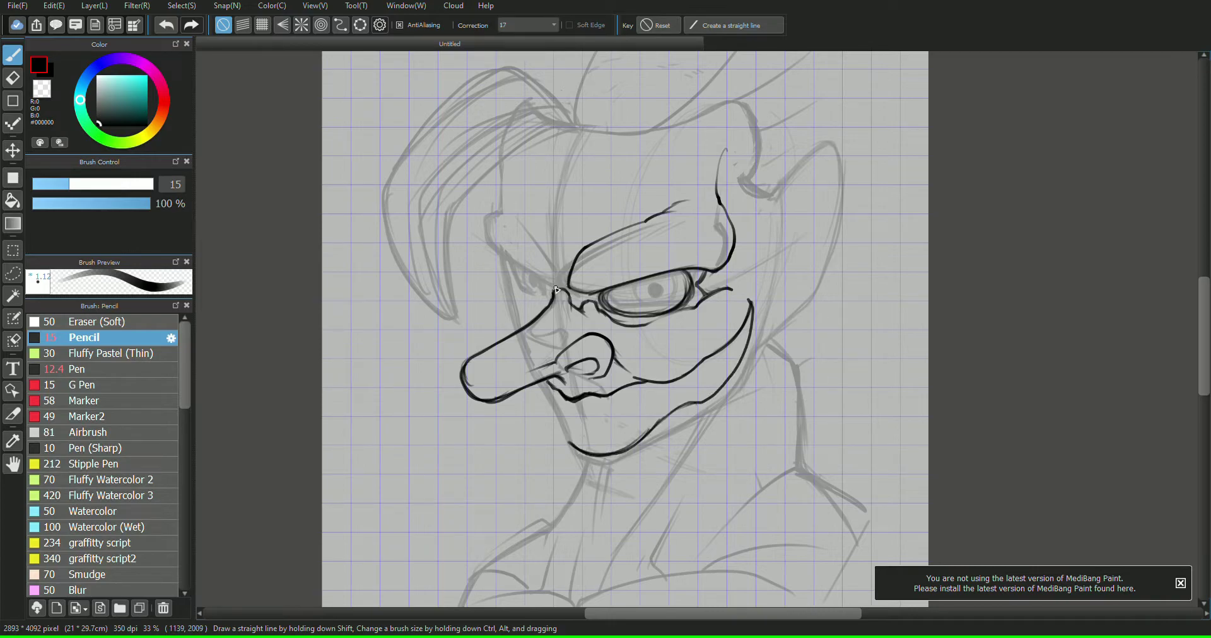
- Ink the frown creases between the brows, the far brow ridge and the far eye
drag(556, 290, 563, 200)
drag(558, 294, 540, 234)
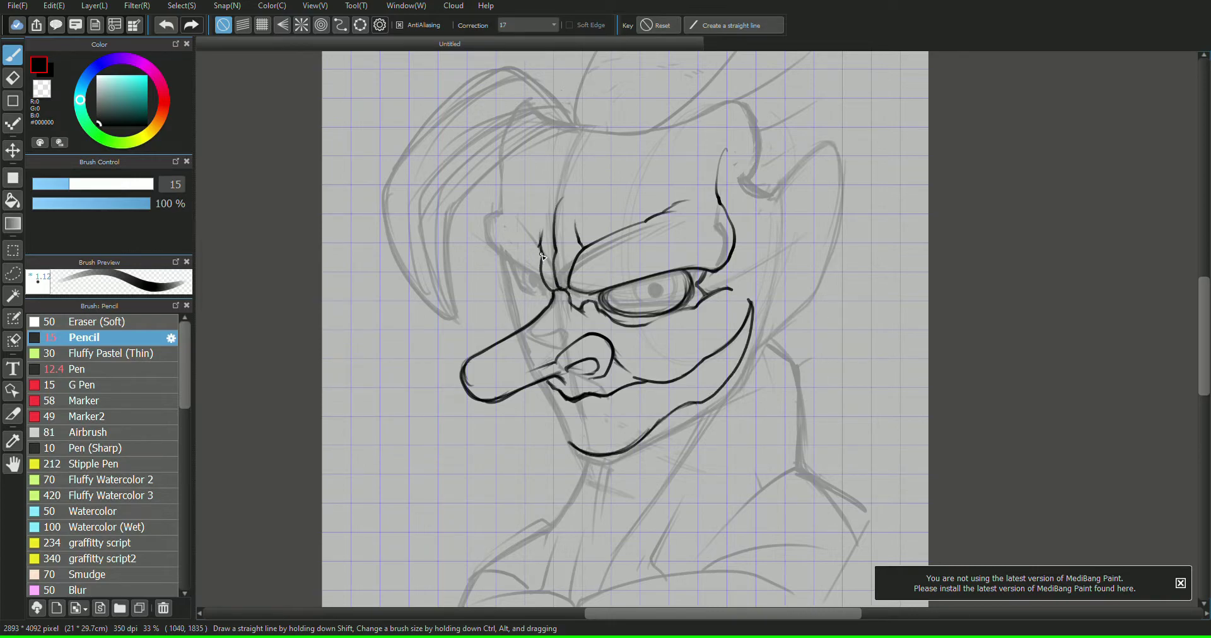
mouse_move(544, 288)
mouse_down()
mouse_move(499, 203)
mouse_move(500, 162)
mouse_up()
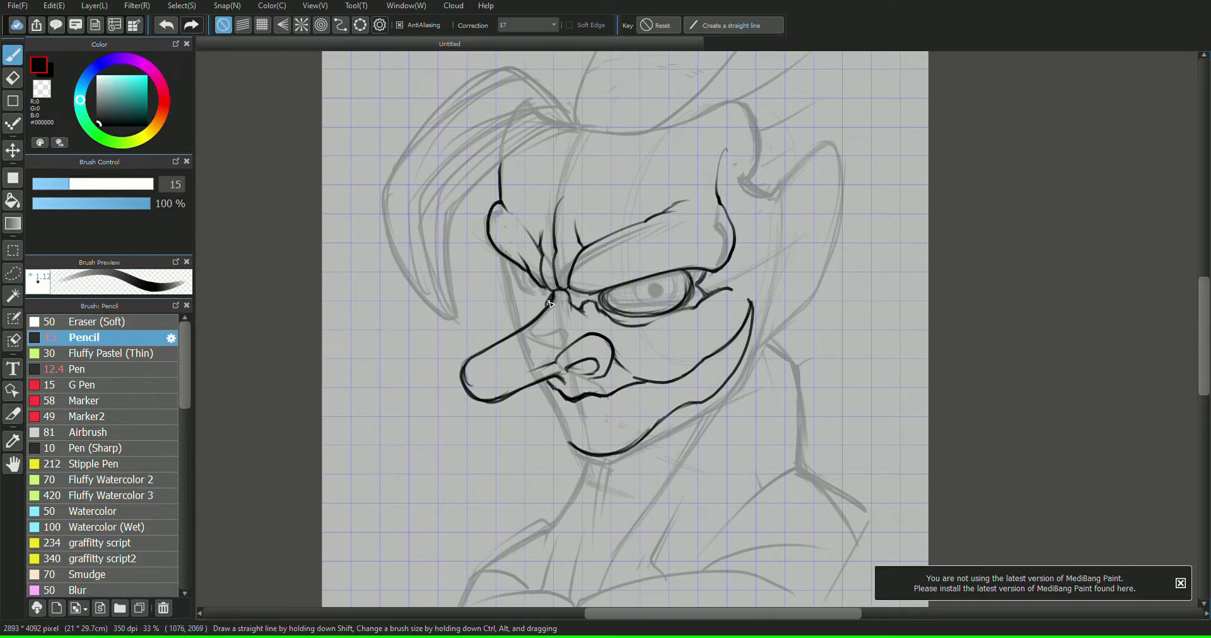
mouse_move(521, 299)
mouse_down()
mouse_move(507, 265)
mouse_move(513, 296)
mouse_move(507, 265)
mouse_move(523, 273)
mouse_up()
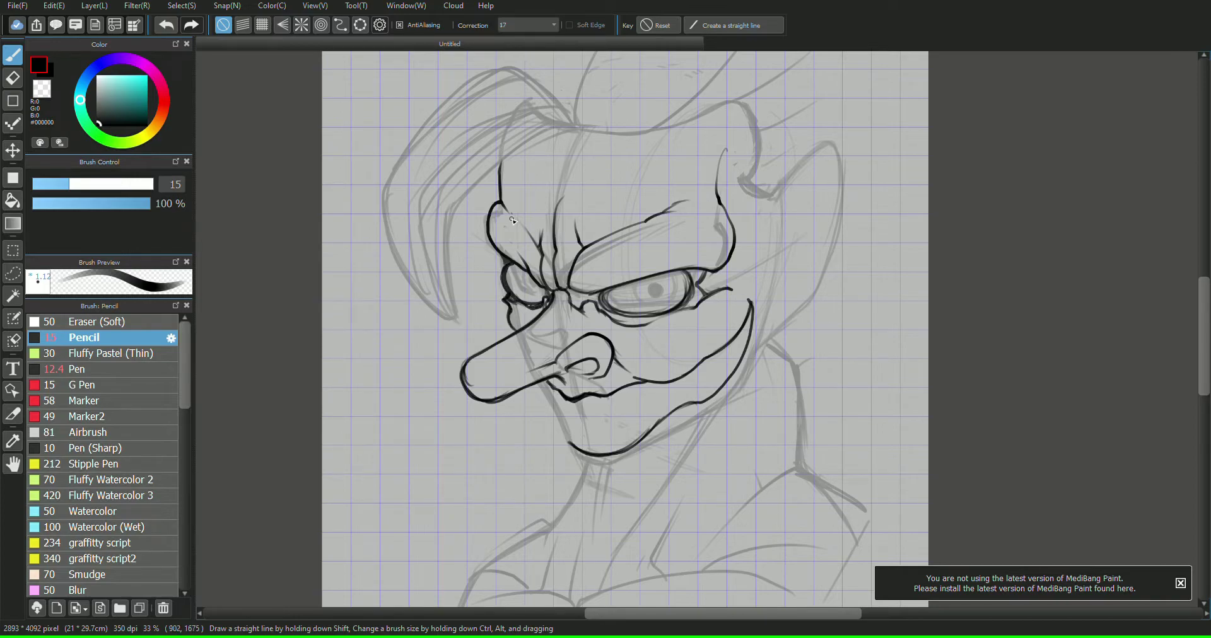
- Draw the row of rounded upper teeth hanging beneath the upper lip
scroll(579, 410, up, 3)
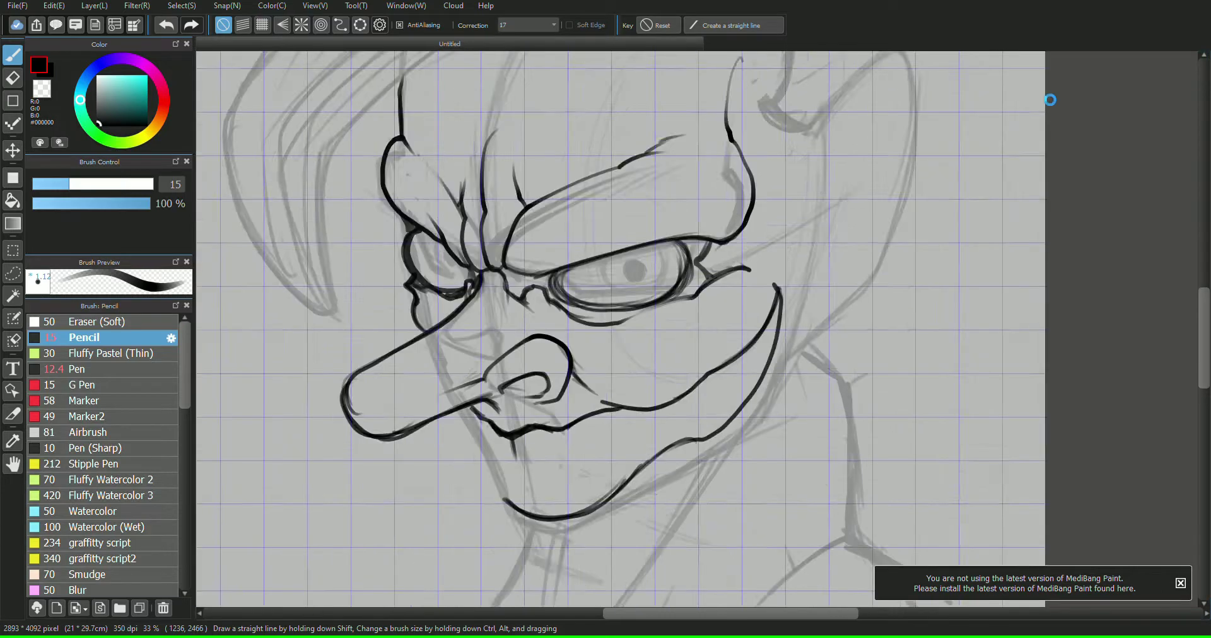
mouse_move(549, 353)
mouse_down()
mouse_move(556, 382)
mouse_move(607, 385)
mouse_move(604, 345)
mouse_move(625, 380)
mouse_move(627, 348)
mouse_move(656, 365)
mouse_move(659, 334)
mouse_move(685, 315)
mouse_up()
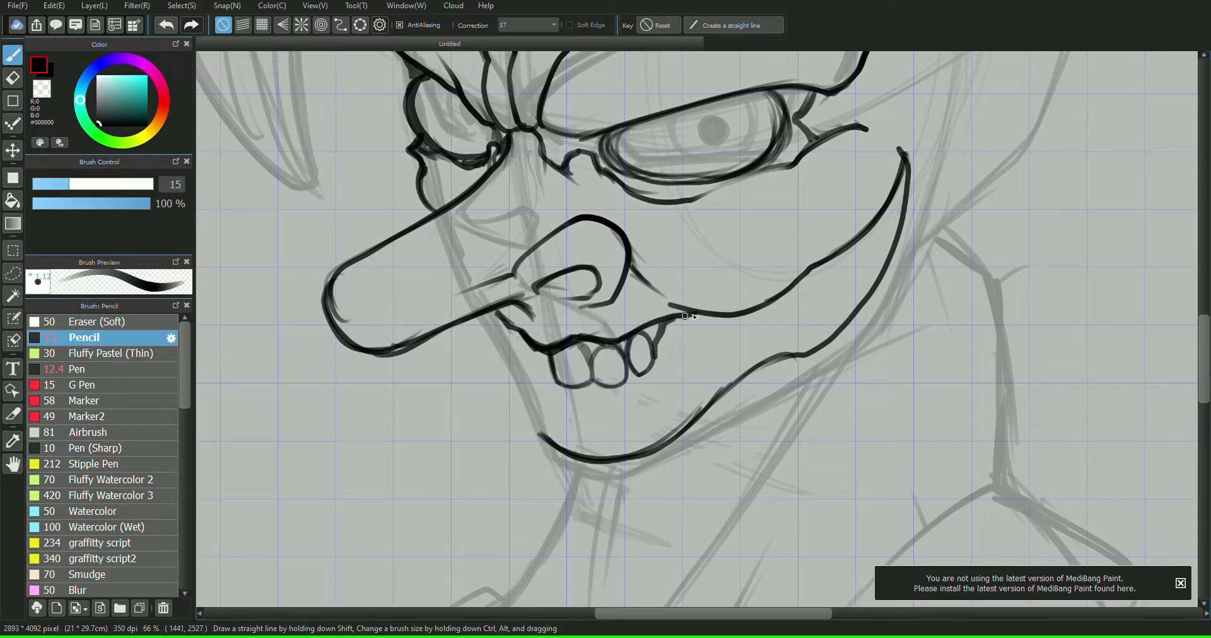
mouse_move(551, 382)
mouse_down()
mouse_move(528, 346)
mouse_move(533, 379)
mouse_move(507, 327)
mouse_move(509, 363)
mouse_up()
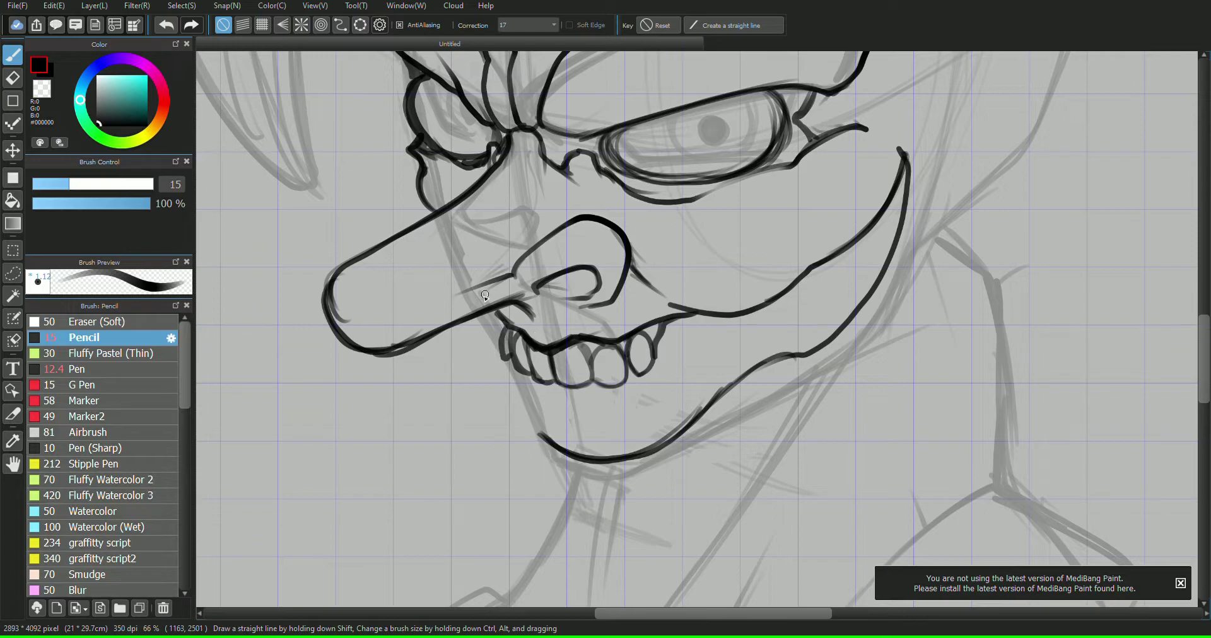
- Ink the upper lip's contour under the nose and the cheek crease at the upturned corner of the mouth
drag(693, 312, 632, 269)
mouse_move(684, 309)
mouse_down()
mouse_move(656, 307)
mouse_move(545, 347)
mouse_move(527, 322)
mouse_up()
mouse_move(803, 275)
mouse_down()
mouse_move(826, 210)
mouse_move(883, 198)
mouse_move(898, 153)
mouse_up()
mouse_move(827, 212)
mouse_down()
mouse_move(860, 183)
mouse_move(853, 128)
mouse_move(903, 155)
mouse_up()
- Draw a short row of lower teeth along the front of the lower lip
scroll(1105, 189, down, 1)
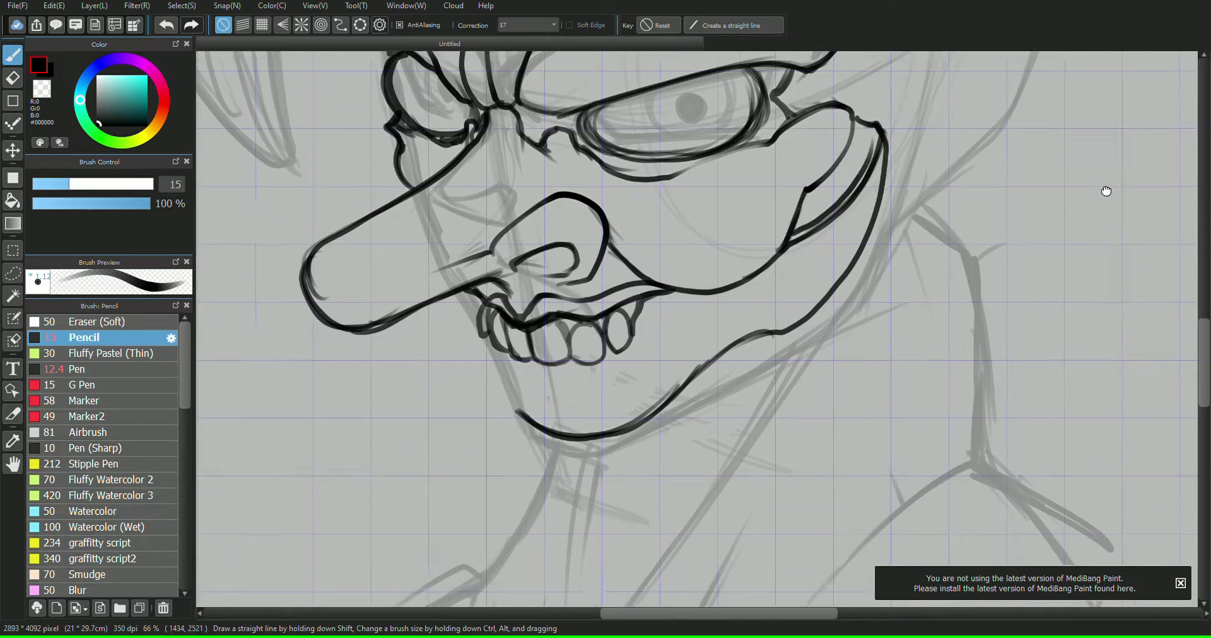
scroll(1101, 184, up, 3)
scroll(1085, 184, down, 3)
mouse_move(574, 374)
mouse_down()
mouse_move(583, 358)
mouse_move(587, 373)
mouse_up()
mouse_move(565, 346)
mouse_down()
mouse_move(554, 344)
mouse_move(561, 368)
mouse_move(606, 382)
mouse_up()
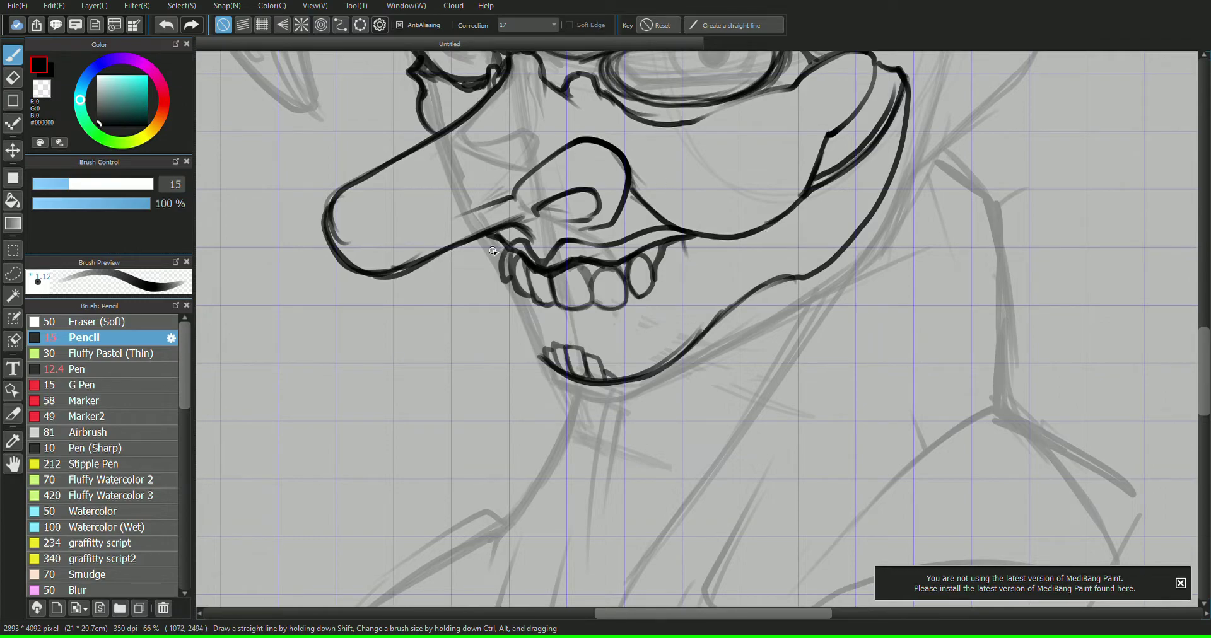
- Draw two long pointed tusks curving down from the upper jaw, one on each side of the mouth
mouse_move(493, 251)
mouse_down()
mouse_move(408, 346)
mouse_move(512, 292)
mouse_move(469, 330)
mouse_up()
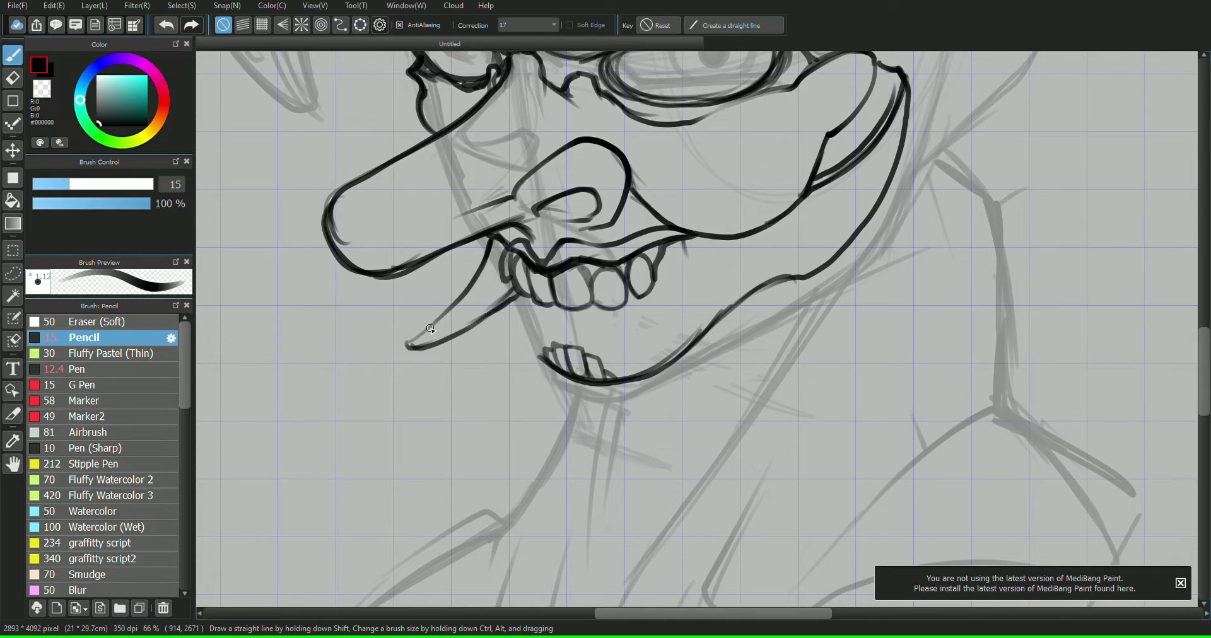
drag(1109, 188, 966, 277)
drag(544, 332, 649, 441)
mouse_move(603, 327)
mouse_down()
mouse_move(653, 438)
mouse_move(605, 317)
mouse_up()
- Erase the surplus crease strokes around the upturned mouth corner and redraw the corner's edge
key(e)
drag(756, 142, 669, 275)
drag(684, 144, 691, 228)
drag(763, 170, 674, 360)
key(b)
mouse_move(655, 291)
mouse_down()
mouse_move(664, 259)
mouse_move(701, 234)
mouse_move(668, 354)
mouse_move(634, 367)
mouse_up()
key(e)
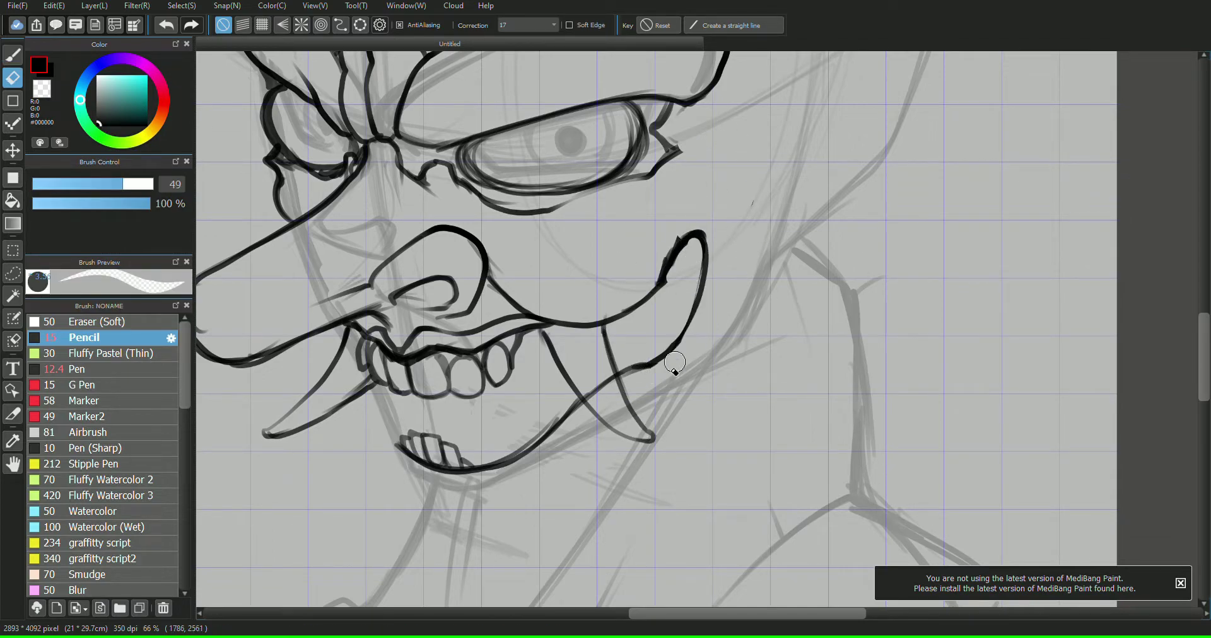
- Ink the lower lip's outer contour from the mouth corner down around the front of the jaw
key(b)
drag(1109, 177, 1037, 171)
mouse_move(650, 320)
mouse_down()
mouse_move(687, 303)
mouse_move(644, 444)
mouse_move(479, 573)
mouse_move(381, 546)
mouse_up()
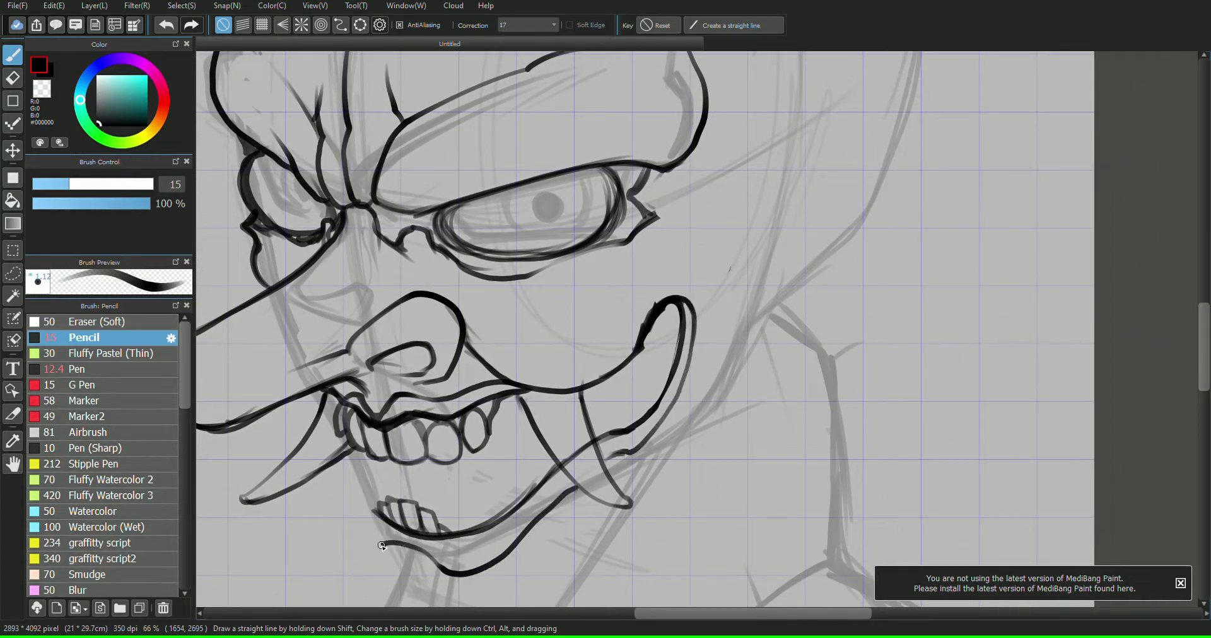
drag(379, 504, 371, 550)
- Ink the cheek fold beneath the near eye, curving it around the eye's outer corner
scroll(1100, 189, down, 2)
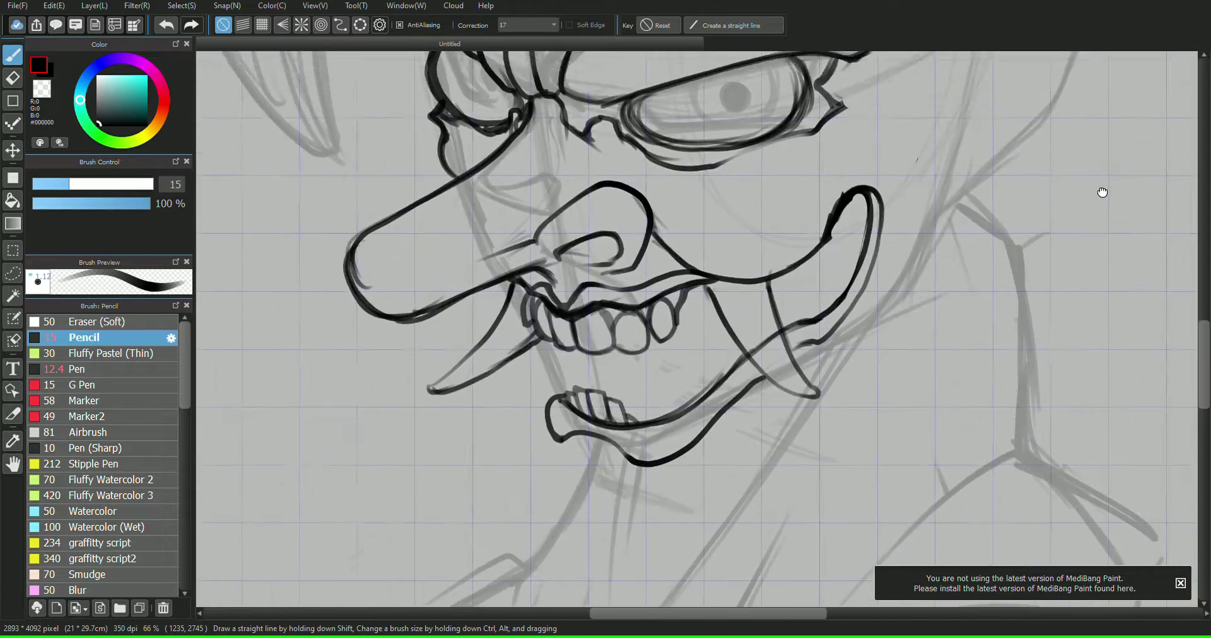
scroll(1113, 184, up, 2)
mouse_move(450, 374)
mouse_down()
mouse_move(569, 331)
mouse_move(607, 303)
mouse_up()
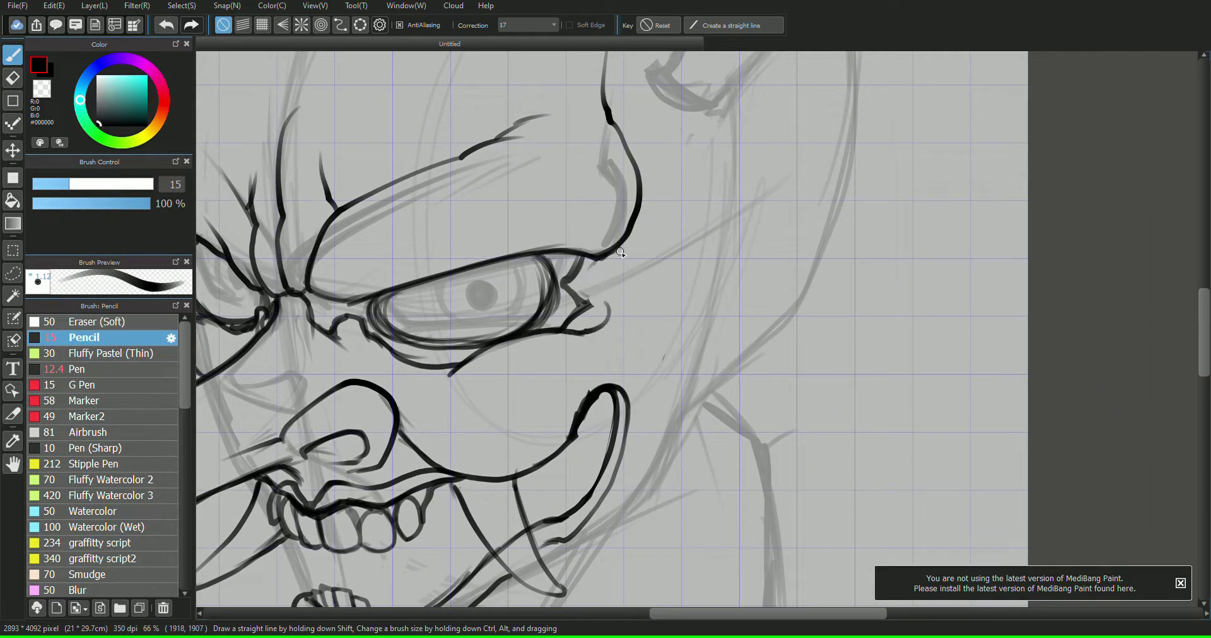
- Ink the outer crease around the mouth corner and the spiked jawline running up to the temple
drag(1123, 181, 1113, 187)
mouse_move(586, 367)
mouse_down()
mouse_move(593, 347)
mouse_move(657, 326)
mouse_move(669, 357)
mouse_up()
mouse_move(672, 373)
mouse_down()
mouse_move(668, 408)
mouse_move(583, 505)
mouse_move(558, 500)
mouse_up()
mouse_move(672, 366)
mouse_down()
mouse_move(668, 437)
mouse_move(713, 356)
mouse_move(751, 330)
mouse_move(724, 290)
mouse_move(751, 253)
mouse_move(734, 177)
mouse_up()
scroll(1120, 187, down, 2)
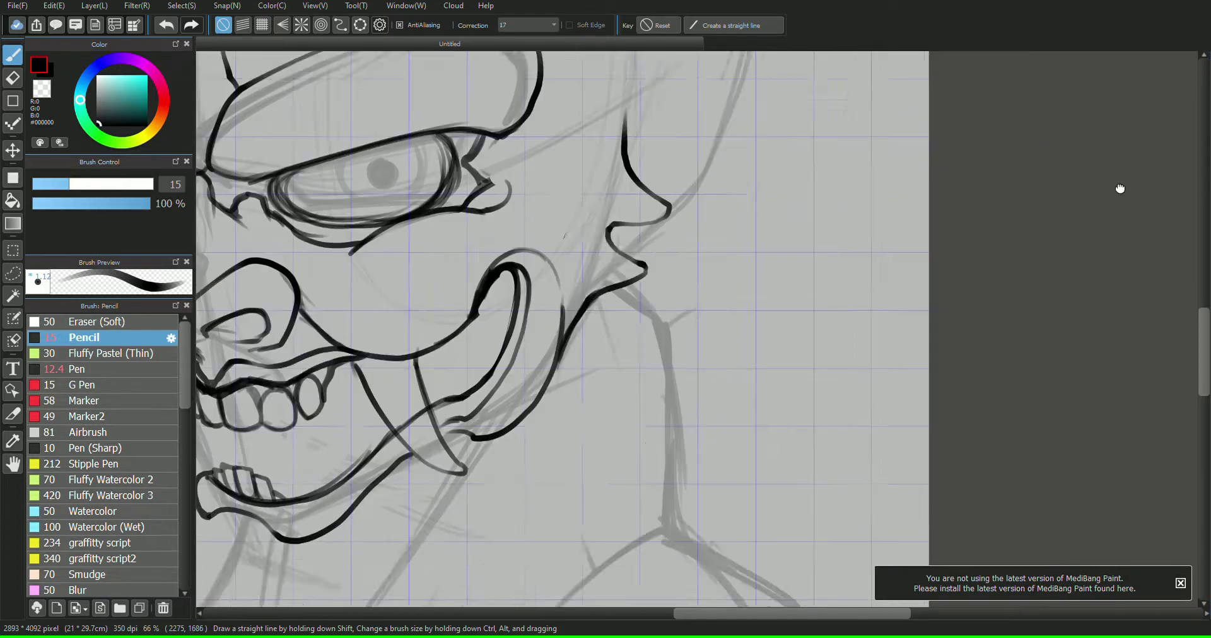
- Ink the pointed ear's upper edge, its wavy inner rim and the small fold near the ear opening
scroll(1119, 187, up, 2)
mouse_move(716, 284)
mouse_down()
mouse_move(795, 179)
mouse_move(842, 173)
mouse_up()
mouse_move(718, 398)
mouse_down()
mouse_move(766, 346)
mouse_move(823, 194)
mouse_move(845, 180)
mouse_up()
drag(734, 409, 744, 442)
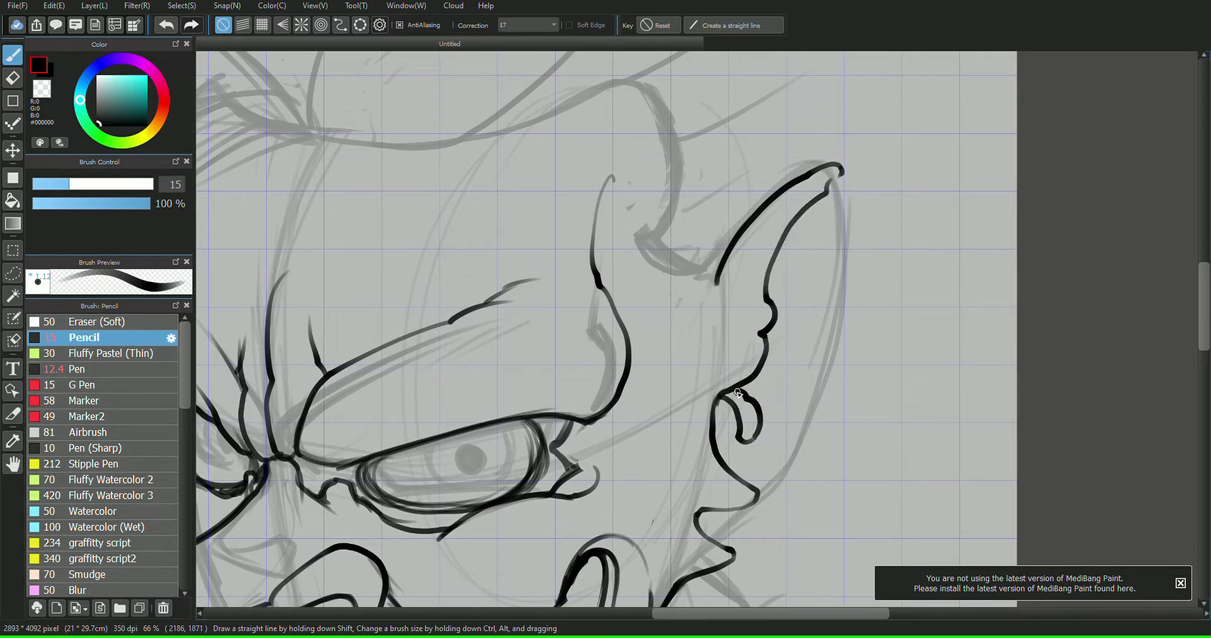
- Ink the ear's remaining inner folds and outer rim, plus the jagged hairline between temple and ear
drag(754, 376, 788, 416)
drag(766, 297, 814, 351)
drag(769, 271, 794, 264)
mouse_move(698, 533)
mouse_down()
mouse_move(781, 495)
mouse_move(841, 297)
mouse_move(850, 182)
mouse_up()
mouse_move(811, 253)
mouse_down()
mouse_move(788, 315)
mouse_move(749, 342)
mouse_move(744, 265)
mouse_move(764, 144)
mouse_move(673, 96)
mouse_up()
- Ink the chin beneath the lower lip, including its front folds and the jaw contour running back toward the mouth corner
scroll(1103, 143, down, 10)
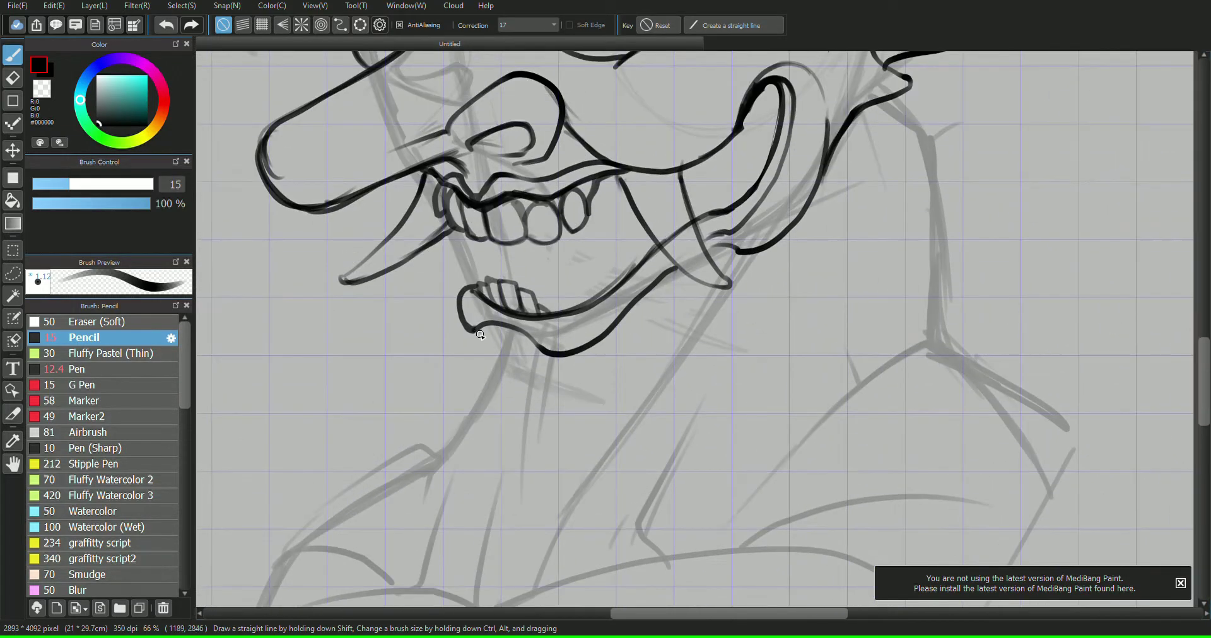
drag(471, 348, 459, 321)
mouse_move(477, 336)
mouse_down()
mouse_move(453, 368)
mouse_move(461, 405)
mouse_up()
drag(457, 358, 547, 393)
mouse_move(547, 365)
mouse_down()
mouse_move(557, 391)
mouse_move(627, 332)
mouse_up()
drag(524, 384, 558, 400)
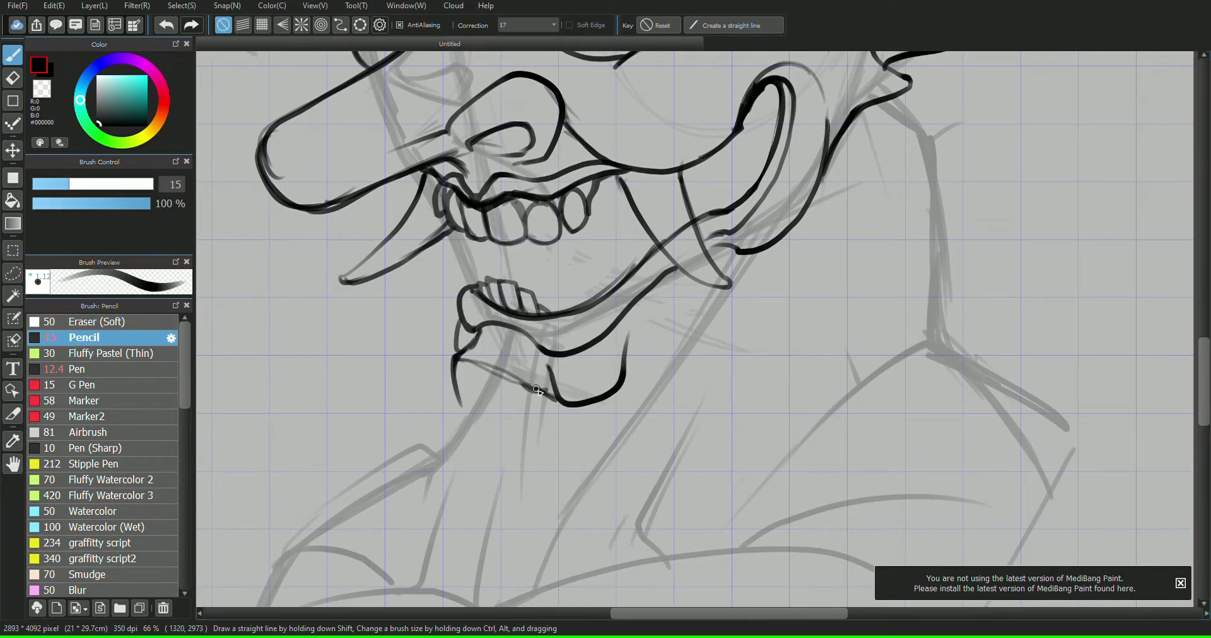
mouse_move(462, 408)
mouse_down()
mouse_move(555, 438)
mouse_move(730, 246)
mouse_up()
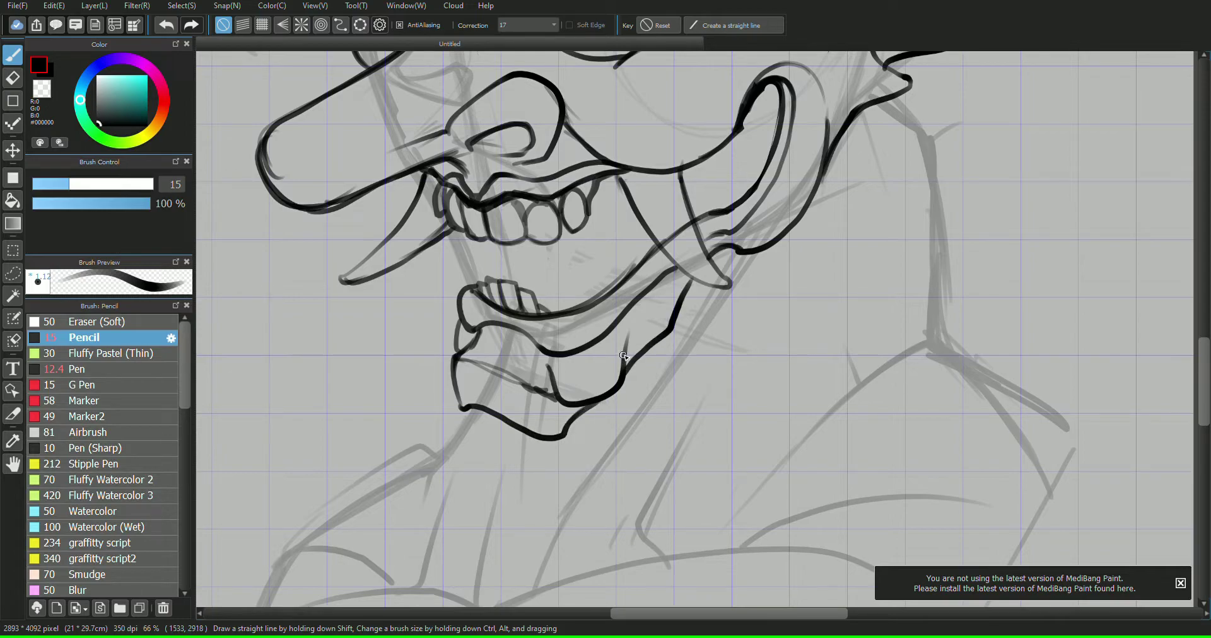
drag(623, 357, 644, 293)
mouse_move(550, 373)
mouse_down()
mouse_move(535, 352)
mouse_move(480, 347)
mouse_up()
- Ink two pointed horns on the forehead, replacing the first near horn with a shorter, curved one
scroll(1074, 93, down, 2)
mouse_move(1103, 196)
mouse_down()
mouse_move(1119, 179)
mouse_move(1104, 172)
mouse_up()
mouse_move(499, 232)
mouse_down()
mouse_move(533, 261)
mouse_move(513, 198)
mouse_move(481, 182)
mouse_up()
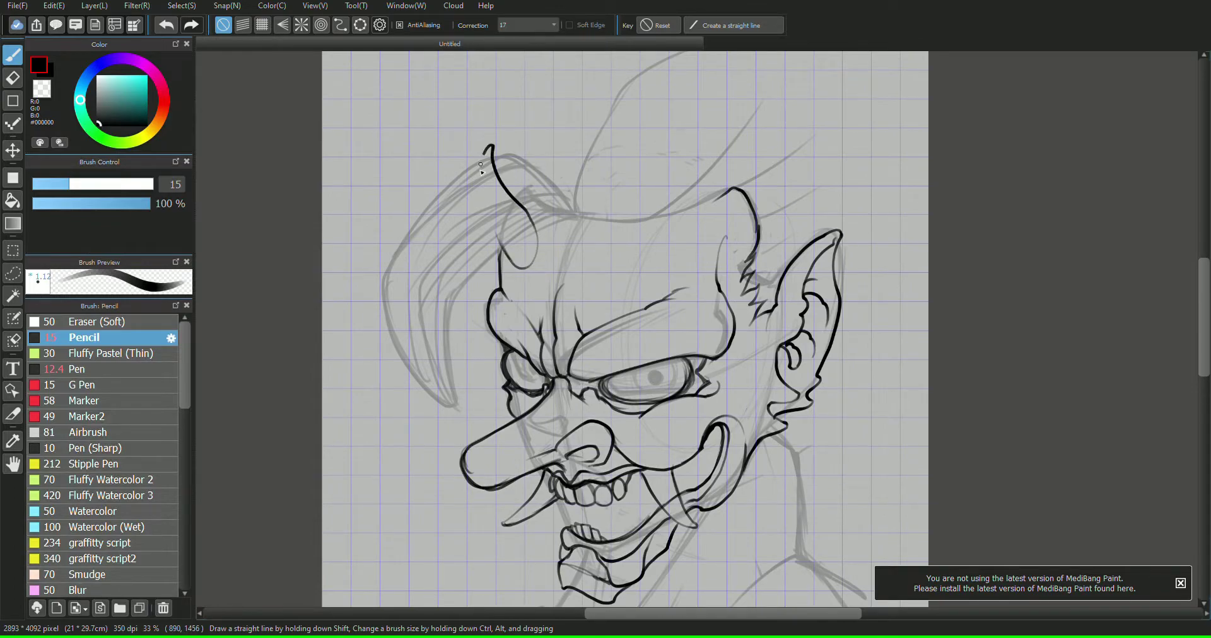
mouse_move(611, 273)
mouse_down()
mouse_move(613, 123)
mouse_move(653, 240)
mouse_move(610, 272)
mouse_up()
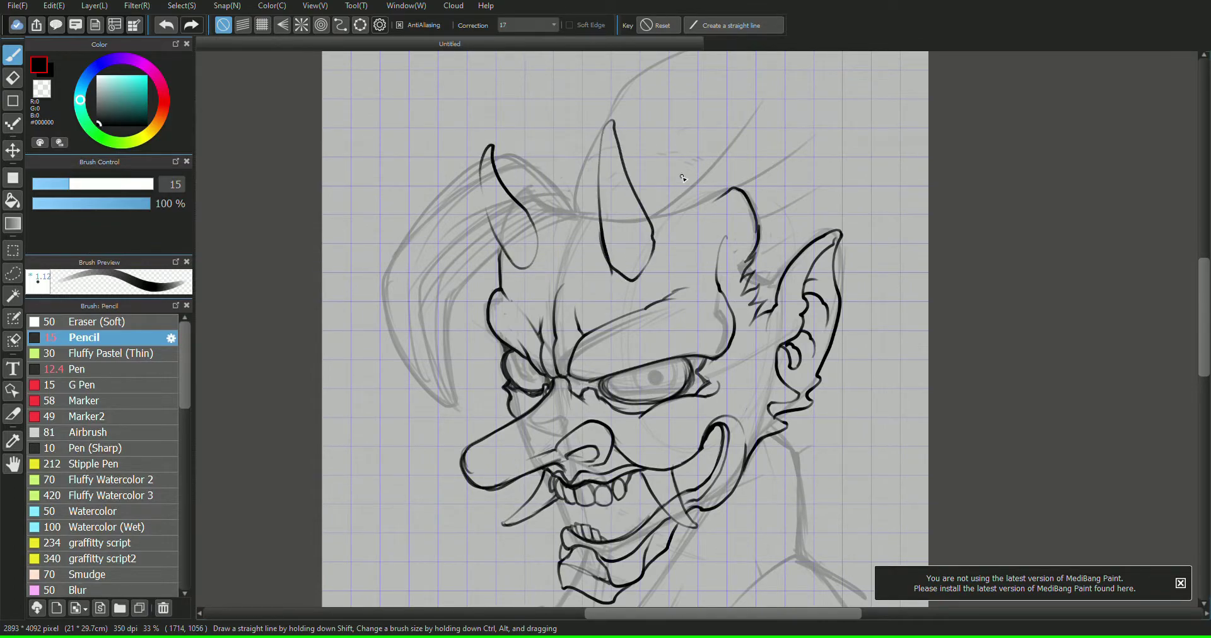
key(ctrl+z)
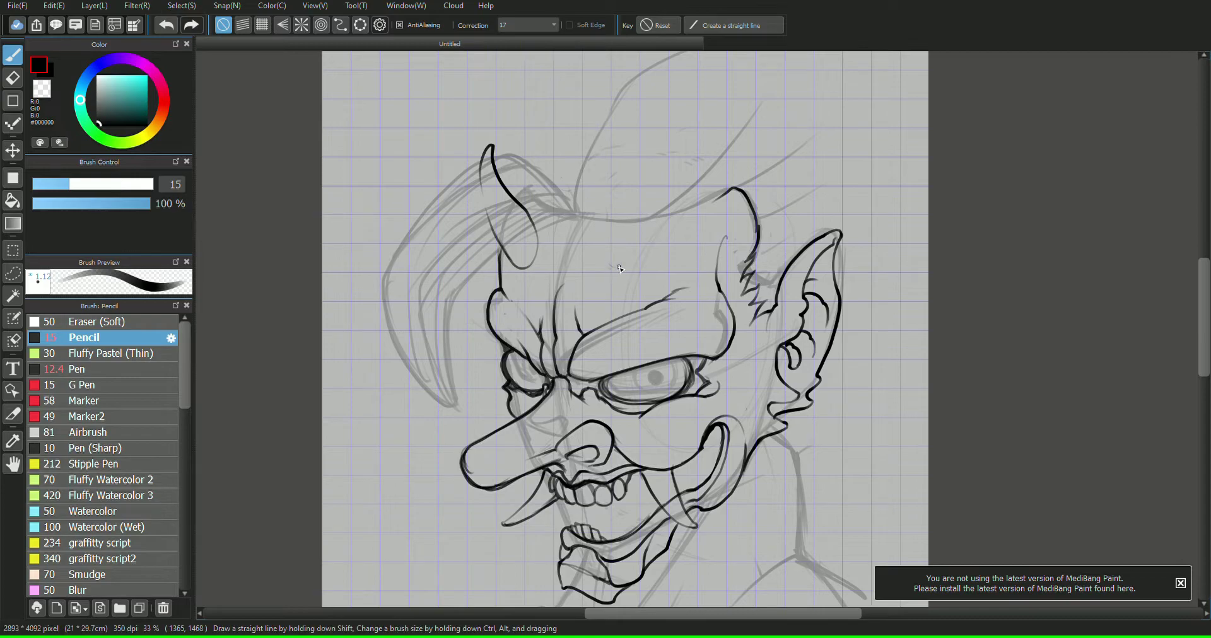
mouse_move(635, 282)
mouse_down()
mouse_move(610, 164)
mouse_move(649, 263)
mouse_up()
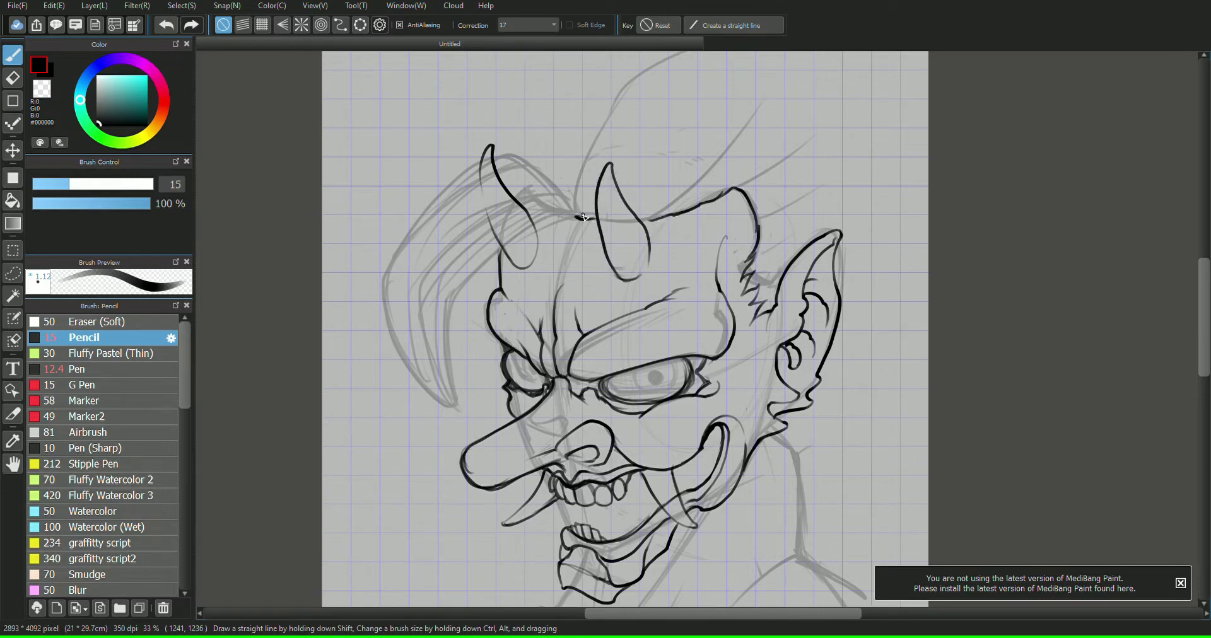
- Ink the forelock hanging over the far side of the head, and replace the jagged temple hairline with a smooth rounded curve
mouse_move(583, 217)
mouse_down()
mouse_move(550, 165)
mouse_move(375, 268)
mouse_move(436, 391)
mouse_move(389, 349)
mouse_move(450, 392)
mouse_move(447, 308)
mouse_move(558, 218)
mouse_up()
key(e)
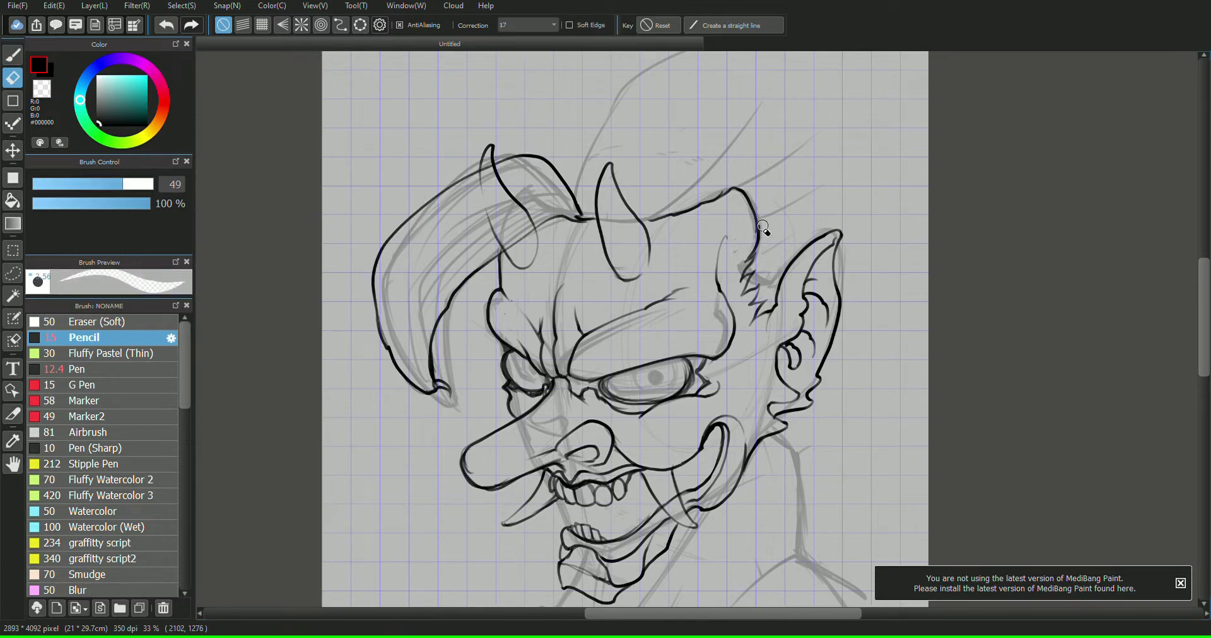
mouse_move(751, 284)
mouse_down()
mouse_move(743, 194)
mouse_move(783, 251)
mouse_move(741, 185)
mouse_up()
key(b)
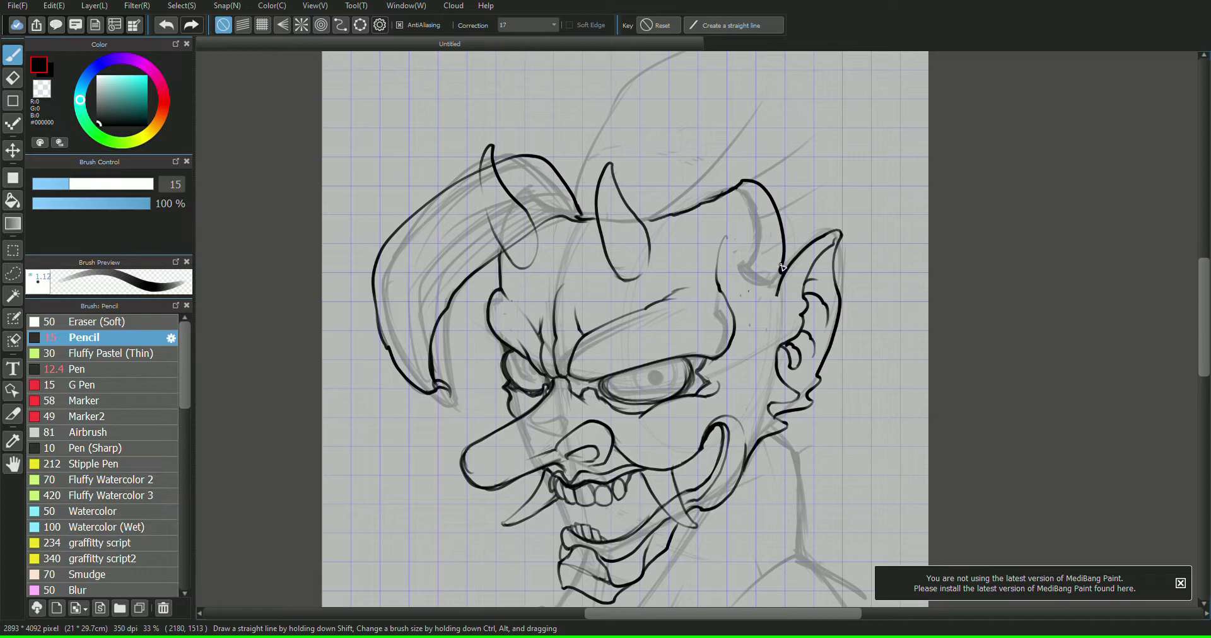
- Ink the forehead creases rising from between the brows to the hairline, plus curled wrinkles above the near eye
drag(717, 284, 722, 228)
drag(542, 328, 584, 219)
drag(678, 292, 723, 240)
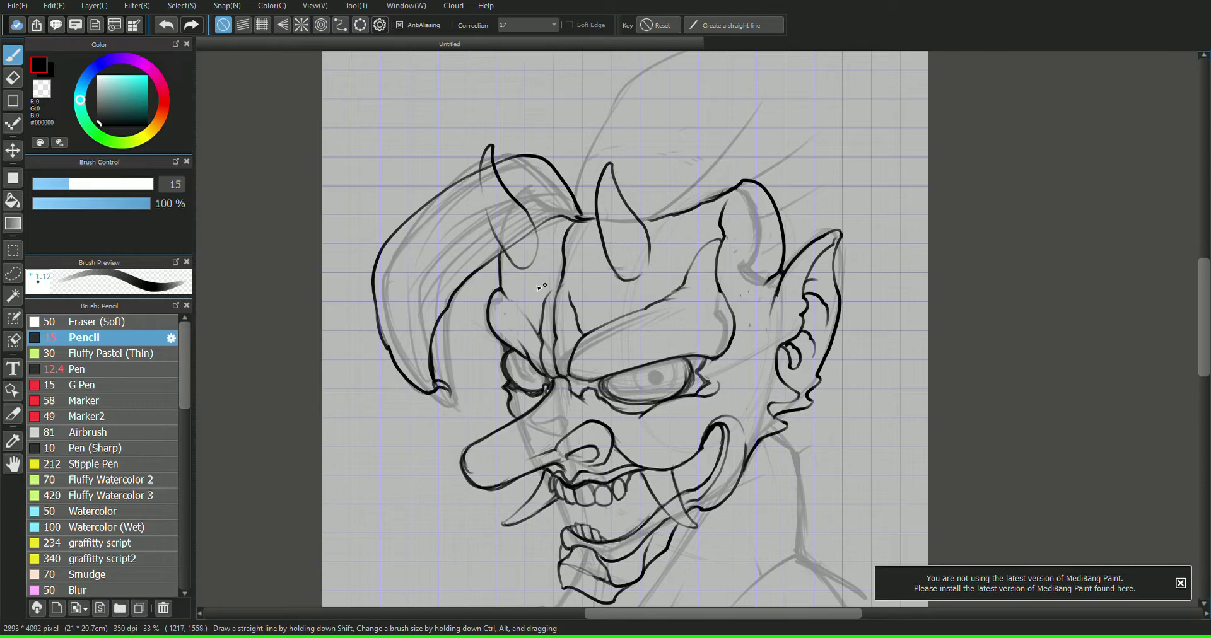
mouse_move(540, 332)
mouse_down()
mouse_move(502, 254)
mouse_move(497, 291)
mouse_move(503, 268)
mouse_up()
key(e)
key(b)
drag(584, 336, 602, 289)
drag(596, 333, 657, 276)
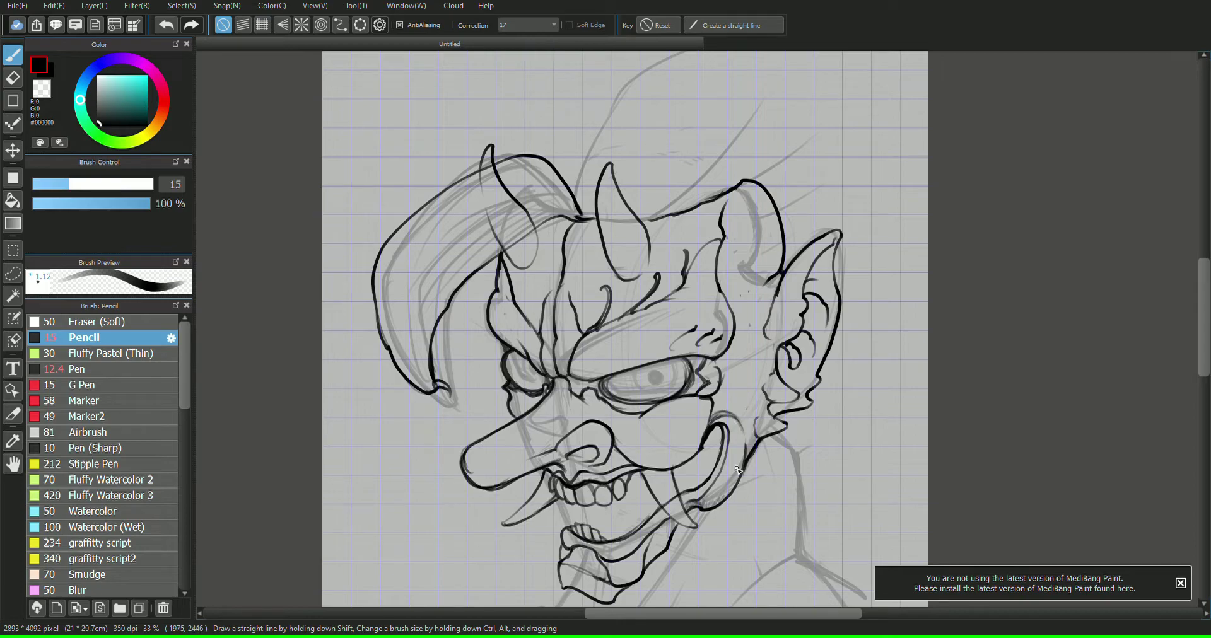
- Sketch a long band running from below the ear across the mouth to a hooked curl beside the chin
scroll(738, 470, down, 3)
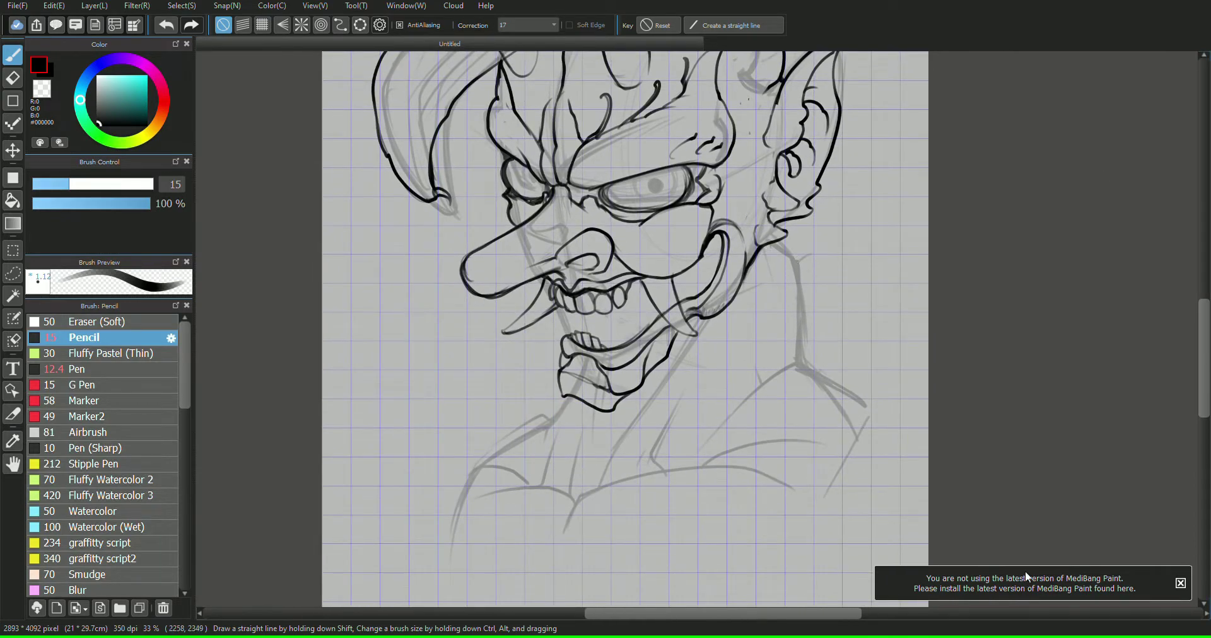
mouse_move(764, 256)
mouse_down()
mouse_move(435, 392)
mouse_move(439, 438)
mouse_move(829, 223)
mouse_move(831, 247)
mouse_move(782, 271)
mouse_move(610, 313)
mouse_move(514, 355)
mouse_move(452, 400)
mouse_move(441, 421)
mouse_move(453, 432)
mouse_move(424, 455)
mouse_move(525, 372)
mouse_up()
mouse_move(466, 443)
mouse_down()
mouse_move(489, 401)
mouse_move(522, 399)
mouse_up()
drag(511, 369, 538, 385)
drag(779, 224, 825, 222)
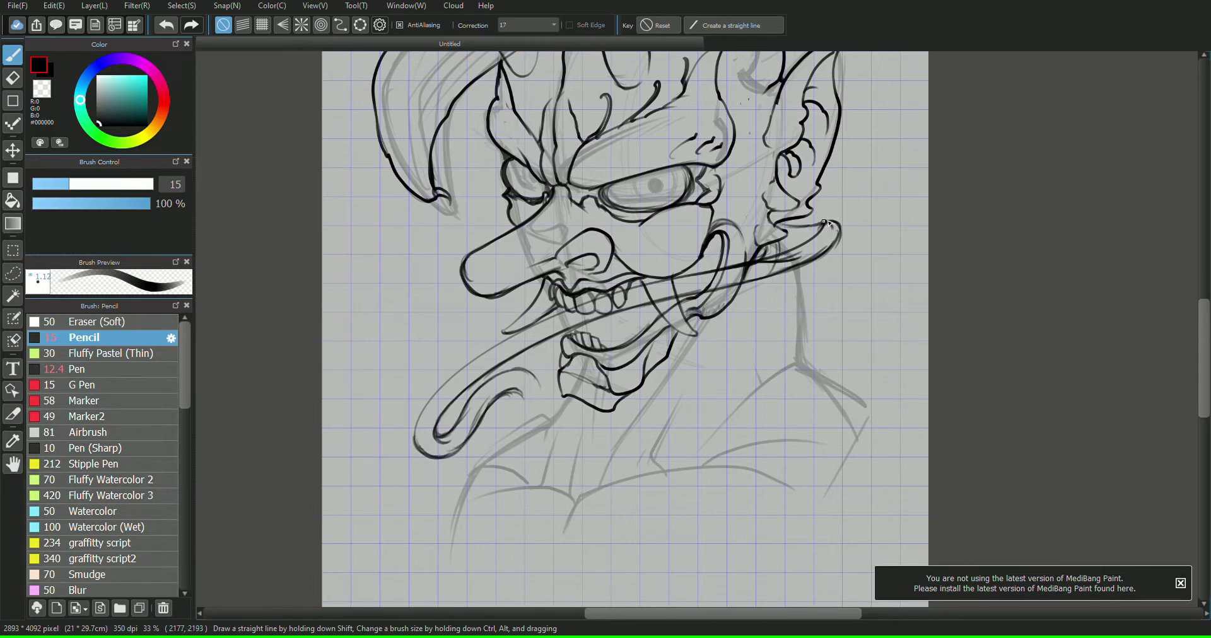
- Sketch a slanted band across the forehead and a looping cord hanging from its end on the far side
drag(1185, 139, 1141, 205)
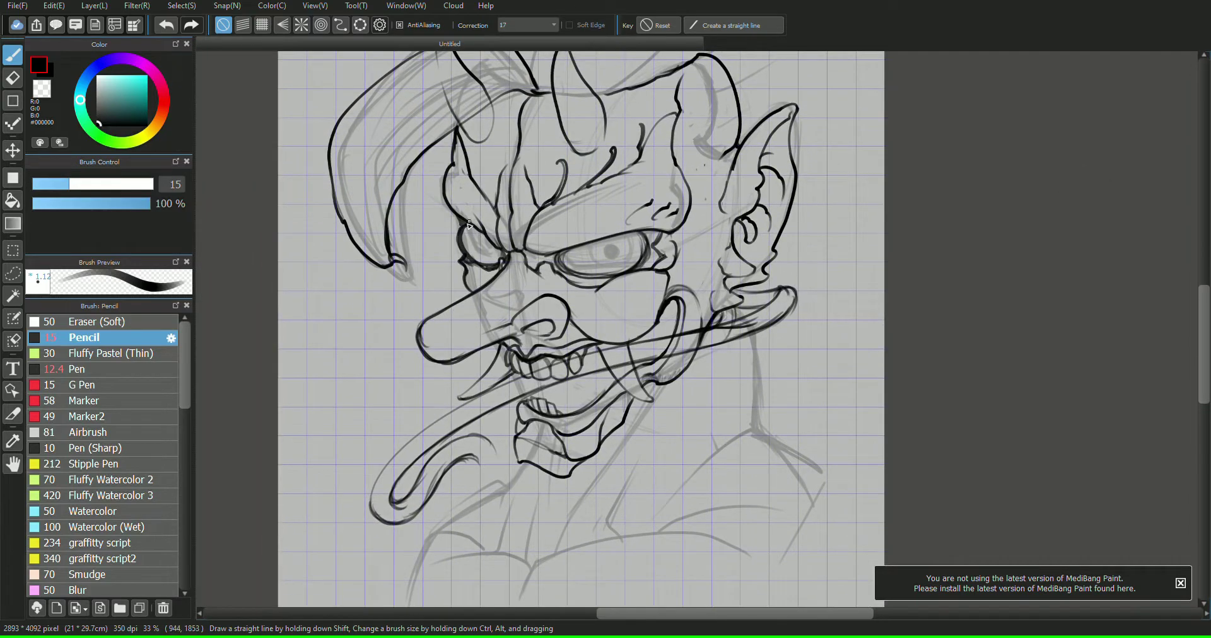
mouse_move(467, 222)
mouse_down()
mouse_move(701, 107)
mouse_move(457, 226)
mouse_move(446, 206)
mouse_move(590, 153)
mouse_move(734, 77)
mouse_move(678, 112)
mouse_move(745, 92)
mouse_move(744, 71)
mouse_move(728, 95)
mouse_up()
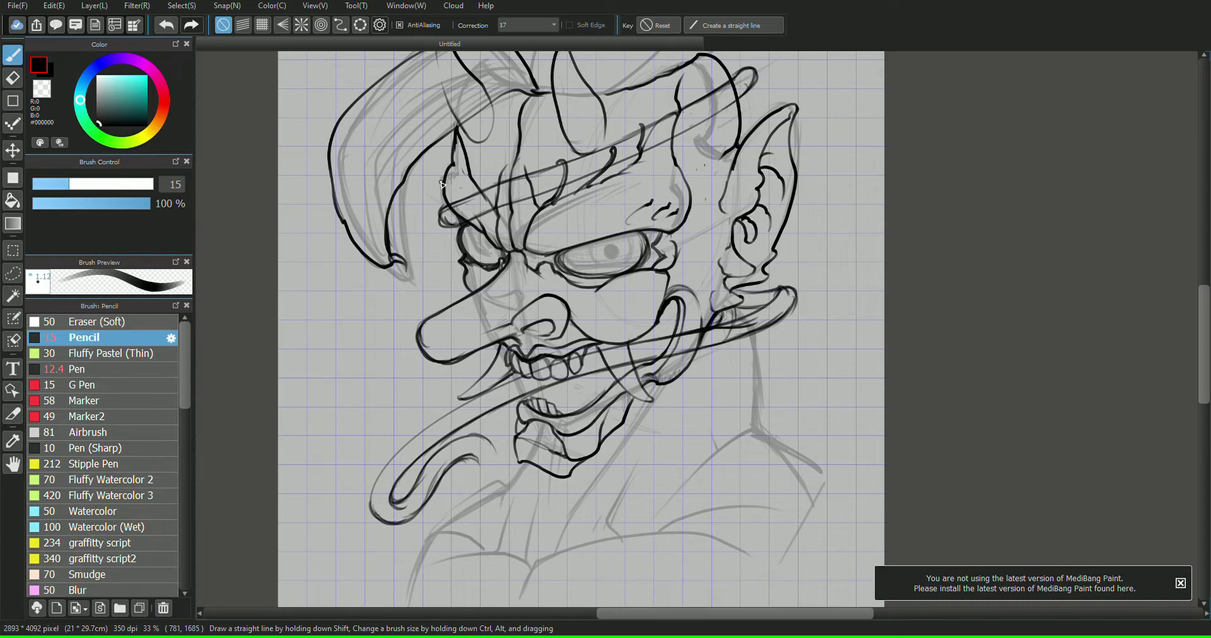
mouse_move(445, 178)
mouse_down()
mouse_move(337, 264)
mouse_move(325, 371)
mouse_up()
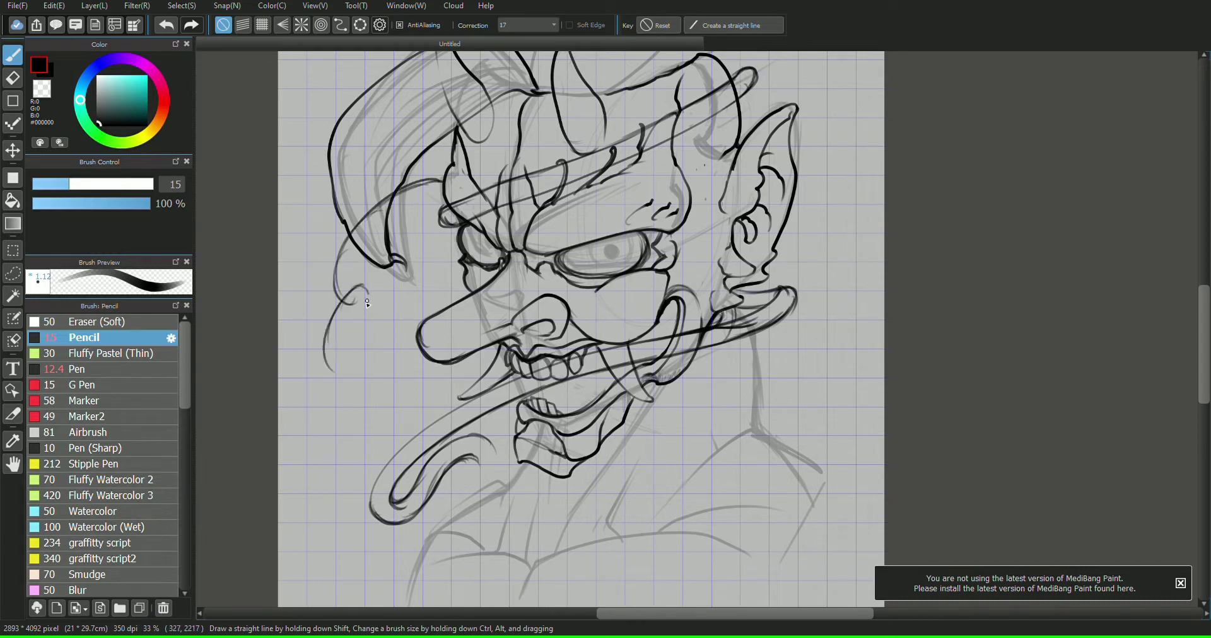
mouse_move(372, 287)
mouse_down()
mouse_move(350, 355)
mouse_move(365, 374)
mouse_up()
drag(325, 331, 352, 384)
- Sketch a ball marked with a star and a tassel at the cord's end, and double the cord's upper edge
mouse_move(367, 301)
mouse_down()
mouse_move(353, 365)
mouse_move(400, 389)
mouse_move(382, 352)
mouse_move(387, 409)
mouse_up()
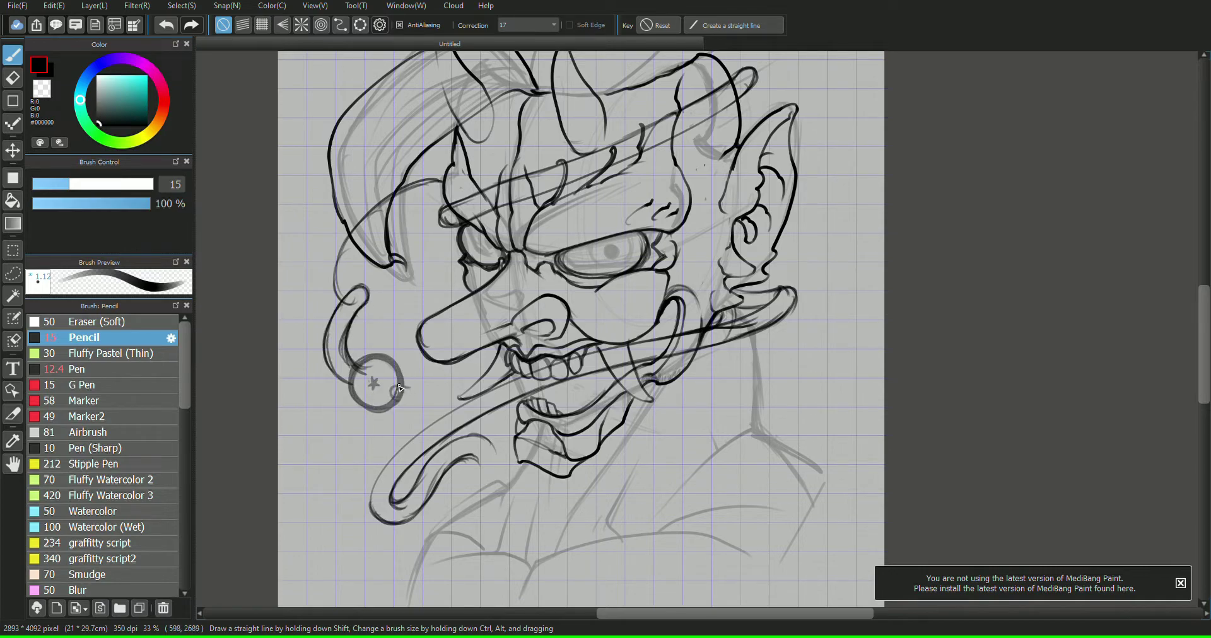
drag(429, 384, 461, 377)
drag(466, 371, 447, 405)
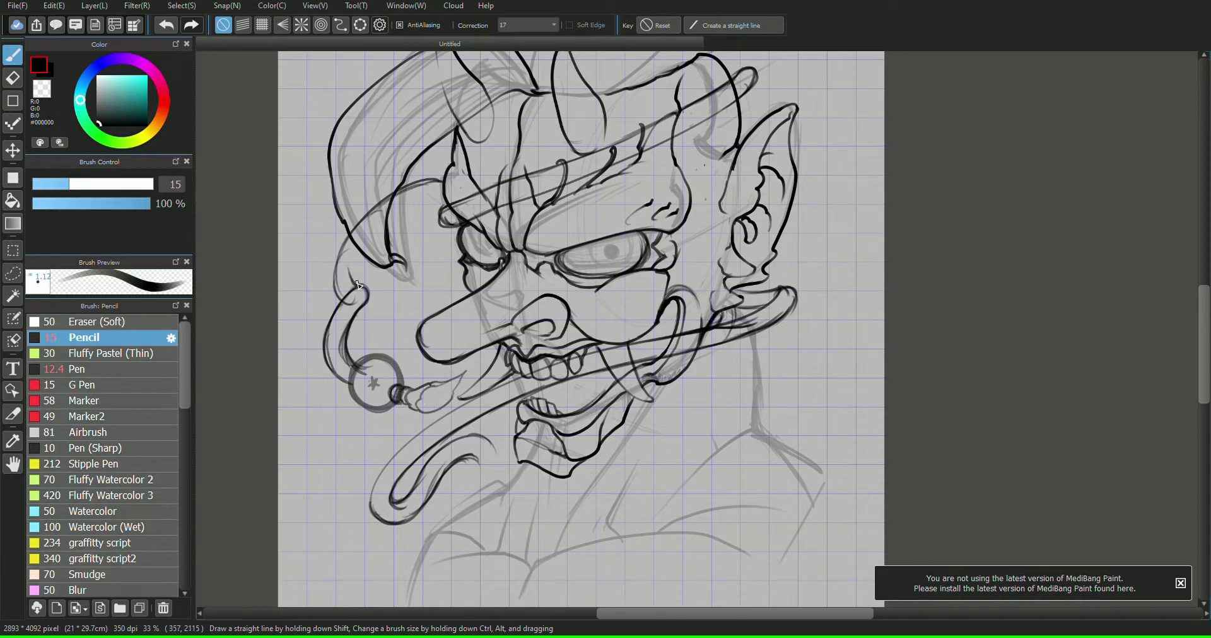
mouse_move(357, 285)
mouse_down()
mouse_move(378, 230)
mouse_move(435, 203)
mouse_move(441, 182)
mouse_up()
- Sketch a thick curved band from the hooked curl down to a point on the chest, erasing its surplus upper strokes
mouse_move(479, 470)
mouse_down()
mouse_move(466, 504)
mouse_move(595, 562)
mouse_move(547, 499)
mouse_move(598, 551)
mouse_up()
mouse_move(475, 483)
mouse_down()
mouse_move(599, 558)
mouse_move(587, 572)
mouse_up()
drag(472, 505, 583, 568)
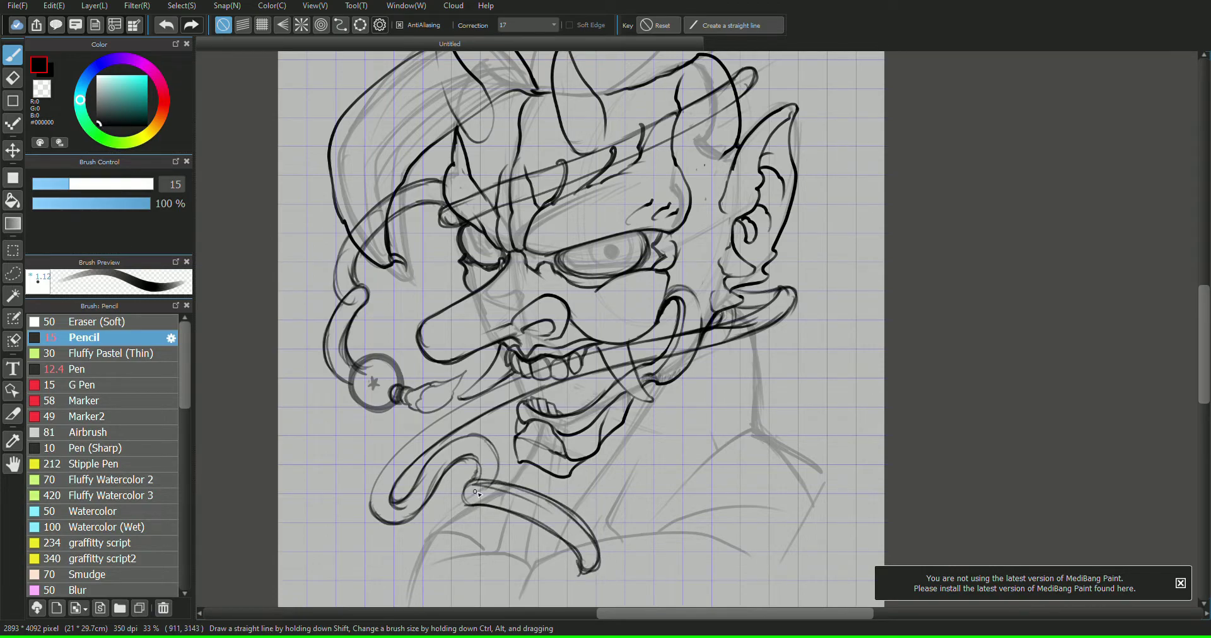
drag(470, 483, 599, 547)
key(e)
drag(531, 491, 579, 517)
key(b)
- Sketch the band rising from the chest point toward the near shoulder, ending in a round ball
drag(600, 555, 690, 477)
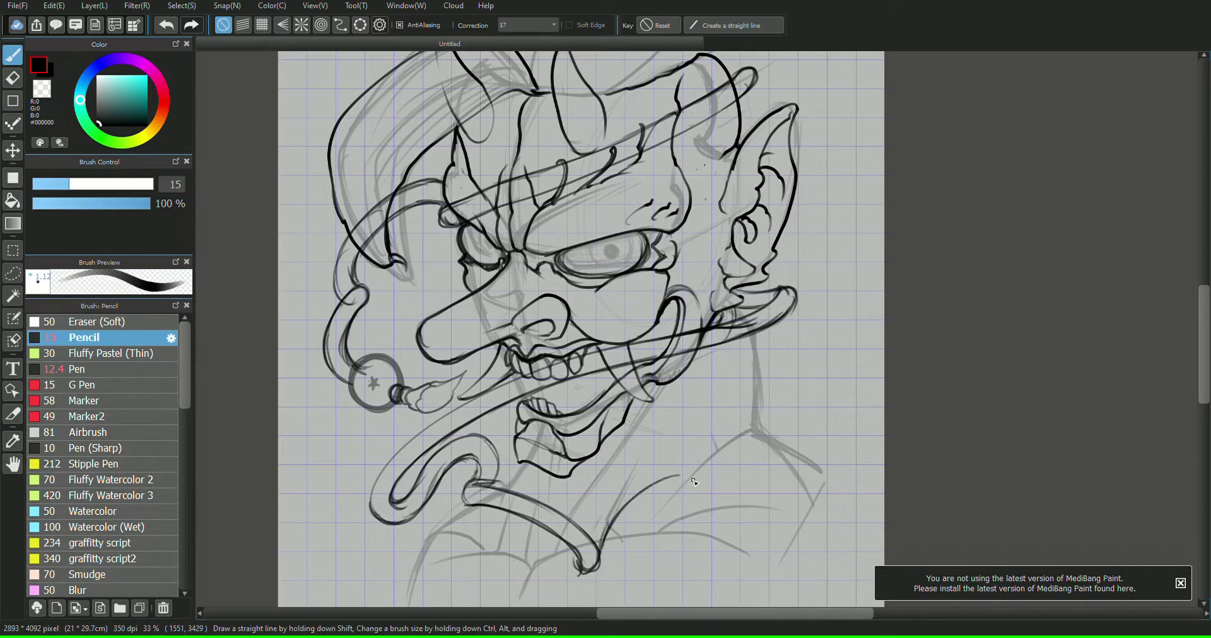
mouse_move(587, 530)
mouse_down()
mouse_move(655, 462)
mouse_move(677, 459)
mouse_up()
mouse_move(587, 531)
mouse_down()
mouse_move(609, 493)
mouse_move(582, 533)
mouse_move(602, 548)
mouse_move(700, 450)
mouse_up()
drag(600, 554, 688, 480)
mouse_move(692, 448)
mouse_down()
mouse_move(696, 474)
mouse_move(694, 446)
mouse_up()
mouse_move(658, 459)
mouse_down()
mouse_move(702, 457)
mouse_move(698, 481)
mouse_up()
- Sketch a flared, pointed tassel extending from the ball on the near shoulder
drag(768, 465, 786, 457)
mouse_move(750, 462)
mouse_down()
mouse_move(795, 447)
mouse_move(829, 396)
mouse_up()
mouse_move(829, 404)
mouse_down()
mouse_move(809, 473)
mouse_move(776, 491)
mouse_up()
mouse_move(777, 492)
mouse_down()
mouse_move(754, 481)
mouse_move(820, 413)
mouse_up()
drag(822, 415, 802, 447)
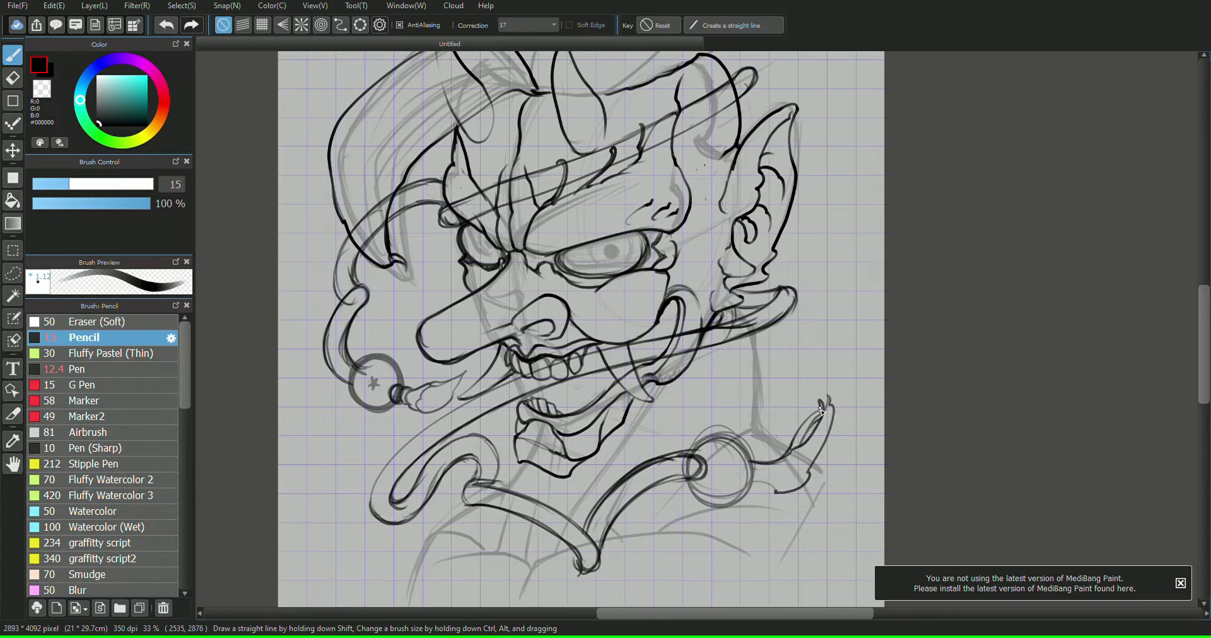
drag(820, 408, 777, 464)
drag(789, 424, 771, 430)
- Draw and fill dark pupils in both eyes, looking toward the far side
mouse_move(1050, 57)
mouse_down()
mouse_move(1105, 173)
mouse_move(1016, 136)
mouse_up()
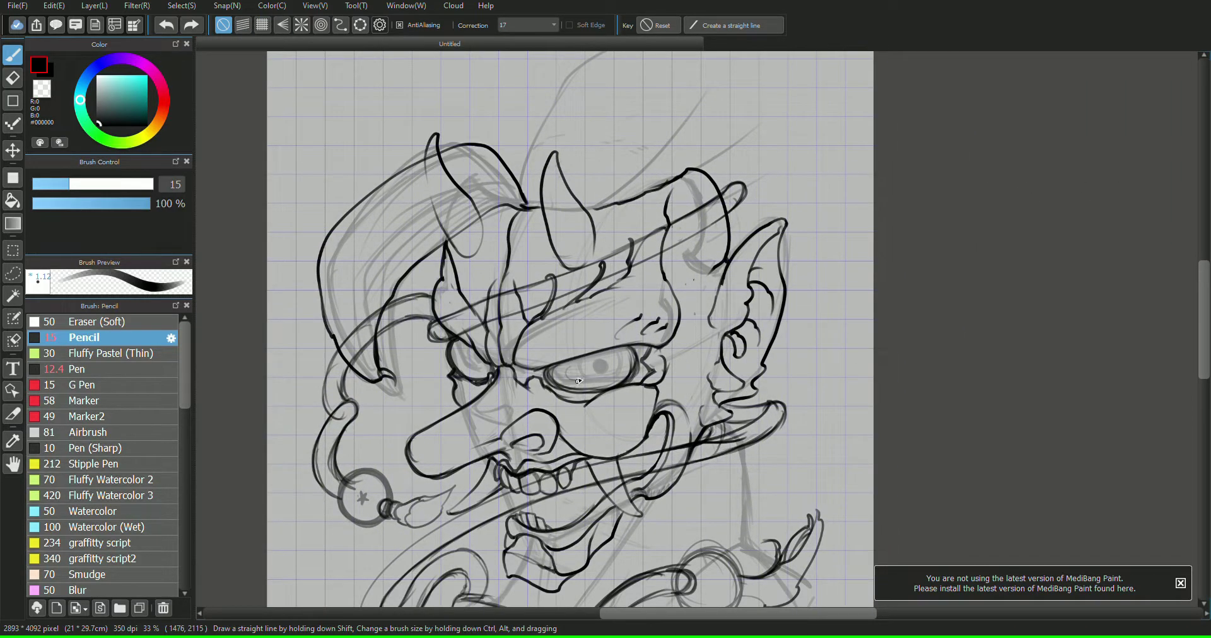
drag(473, 356, 472, 372)
drag(577, 365, 573, 379)
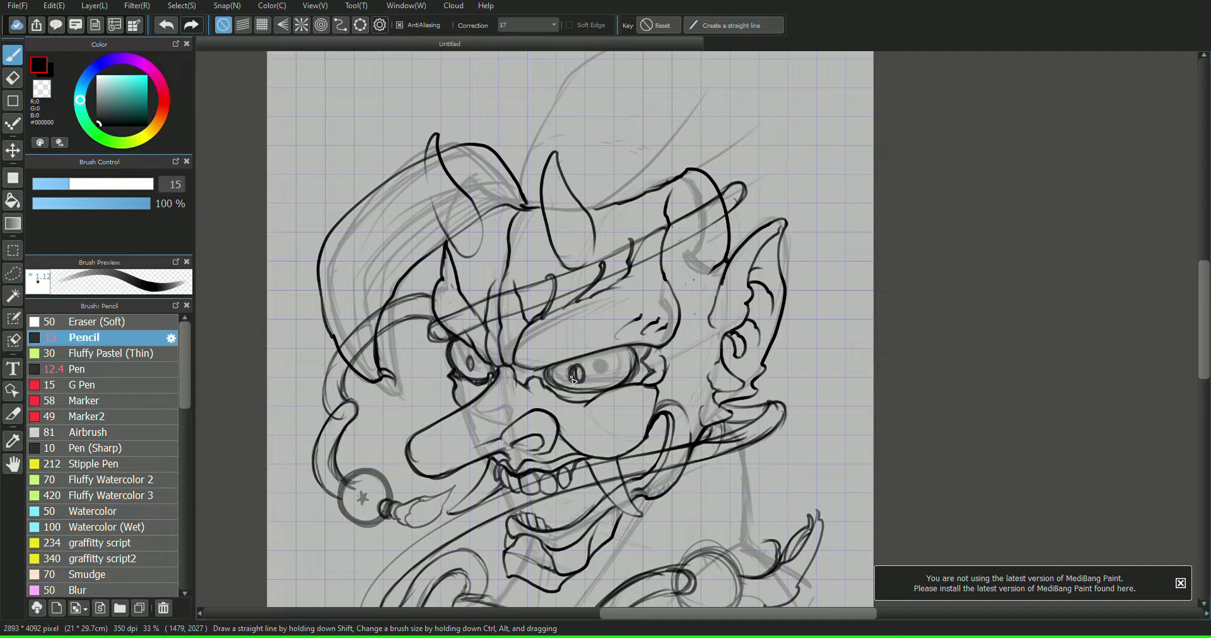
drag(469, 364, 471, 362)
- Erase the creases at the near eye's outer corner, then redraw the cheek fold down to the mouth corner with hatching
key(e)
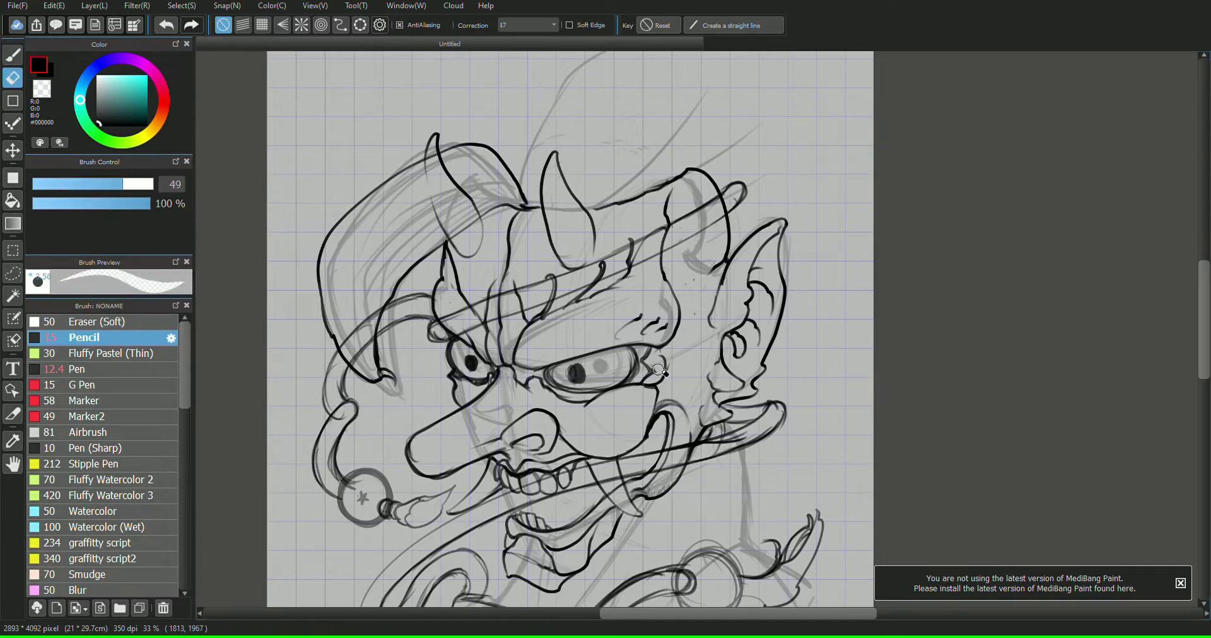
mouse_move(647, 353)
mouse_down()
mouse_move(655, 410)
mouse_move(696, 331)
mouse_up()
key(b)
key(e)
key(b)
key(e)
key(b)
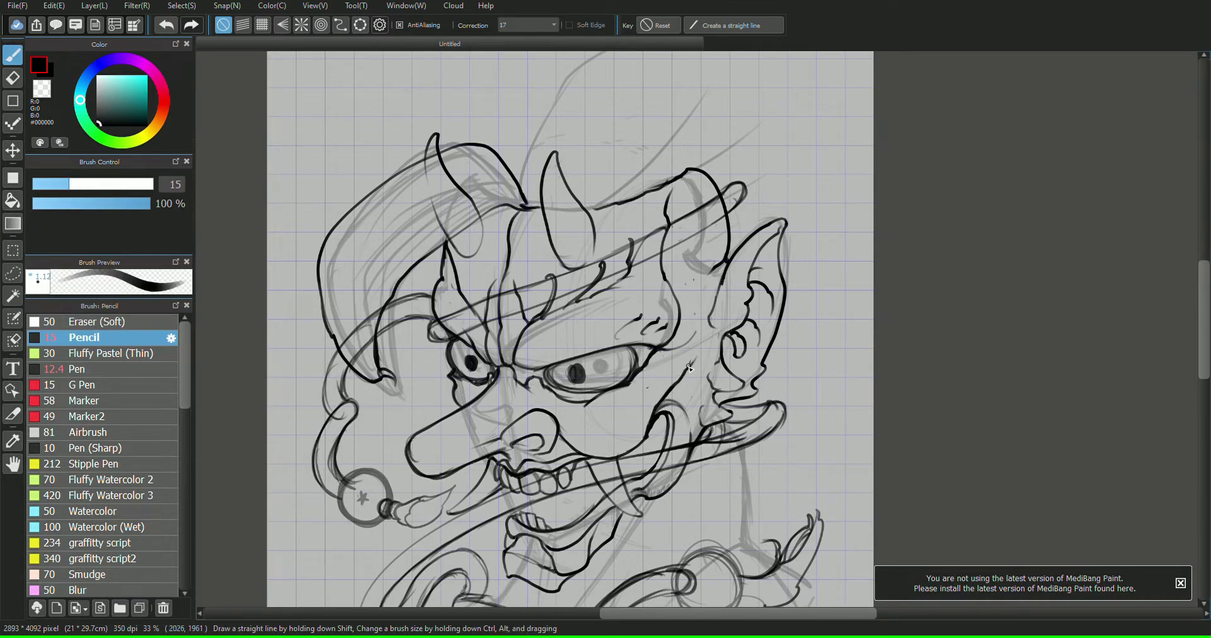
key(e)
mouse_move(666, 405)
mouse_down()
mouse_move(690, 436)
mouse_move(697, 383)
mouse_move(659, 408)
mouse_move(688, 363)
mouse_move(661, 397)
mouse_up()
key(b)
drag(670, 377, 645, 417)
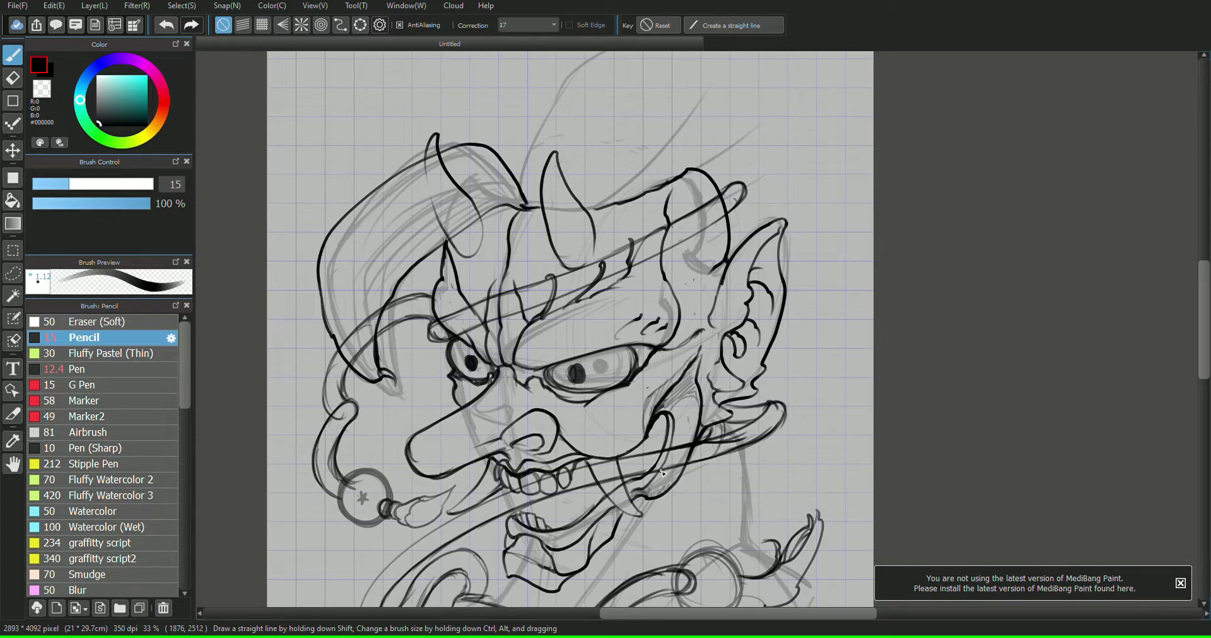
- Ink a large swept-back tuft of hair rising from the hairline behind the near horn, with jagged strands inside
drag(661, 472, 688, 545)
mouse_move(549, 385)
mouse_down()
mouse_move(610, 228)
mouse_move(774, 180)
mouse_move(707, 213)
mouse_up()
mouse_move(713, 351)
mouse_down()
mouse_move(735, 294)
mouse_move(724, 294)
mouse_move(791, 201)
mouse_move(785, 208)
mouse_up()
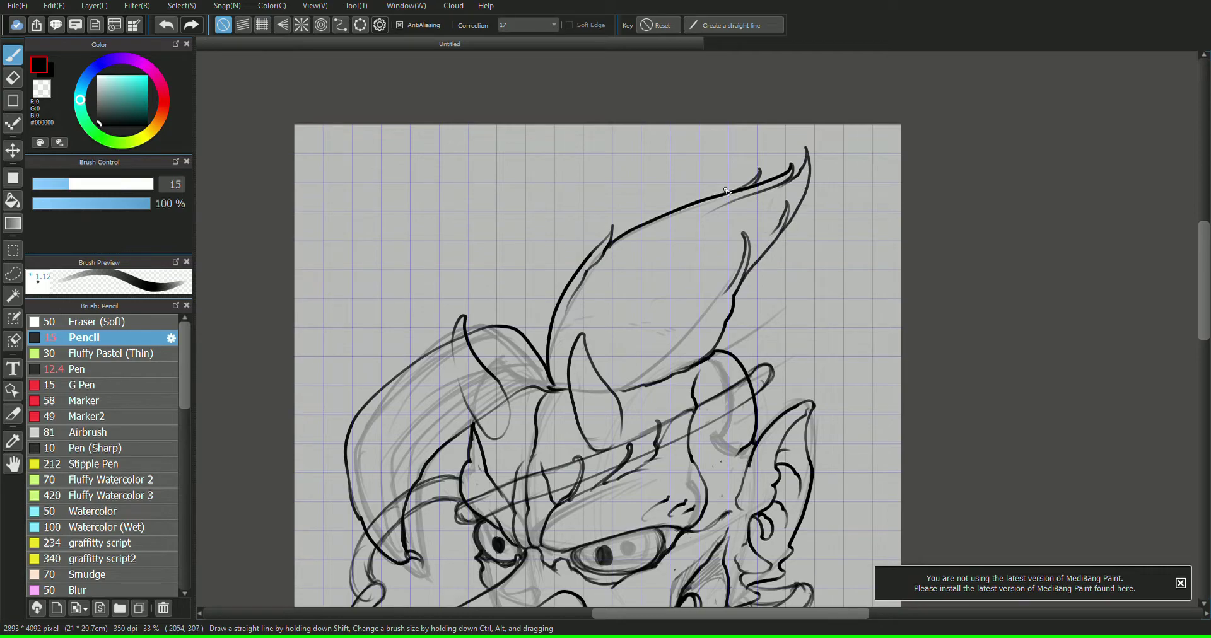
mouse_move(616, 390)
mouse_down()
mouse_move(677, 255)
mouse_move(682, 304)
mouse_move(702, 226)
mouse_move(798, 183)
mouse_up()
mouse_move(590, 365)
mouse_down()
mouse_move(620, 282)
mouse_move(614, 323)
mouse_up()
mouse_move(614, 322)
mouse_down()
mouse_move(652, 248)
mouse_move(644, 279)
mouse_up()
drag(511, 328, 430, 176)
drag(458, 217, 460, 135)
mouse_move(625, 236)
mouse_down()
mouse_move(566, 135)
mouse_move(583, 180)
mouse_up()
click(162, 27)
click(162, 28)
click(163, 28)
click(162, 28)
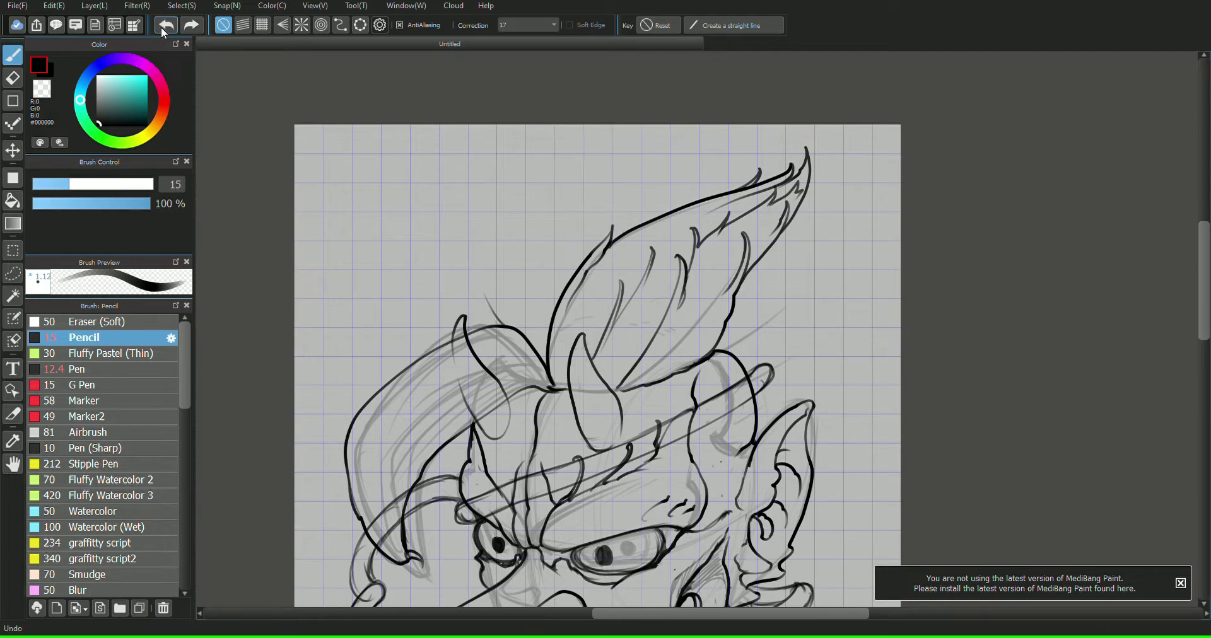
click(162, 28)
- Sketch three leaf-shaped hair spikes fanning out above the forelock and far horn
mouse_move(504, 359)
mouse_down()
mouse_move(472, 215)
mouse_move(568, 140)
mouse_up()
drag(577, 259, 591, 138)
drag(486, 193, 591, 139)
drag(589, 133, 576, 264)
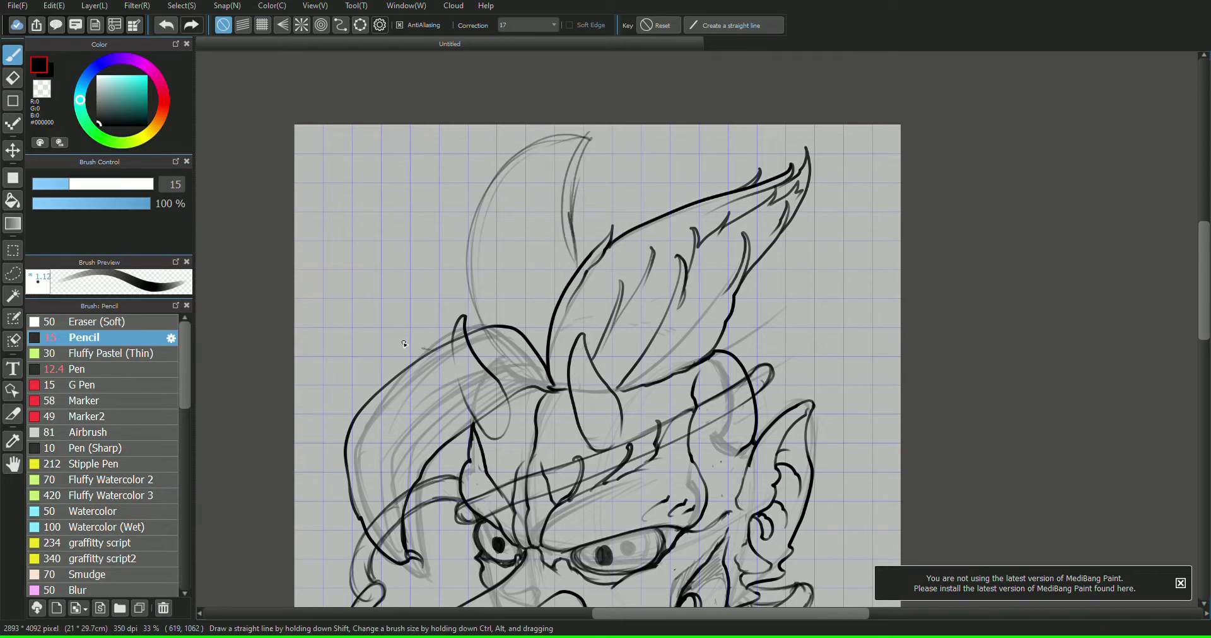
drag(431, 350, 343, 217)
drag(343, 218, 479, 312)
drag(459, 277, 411, 145)
mouse_move(413, 140)
mouse_down()
mouse_move(454, 182)
mouse_move(469, 243)
mouse_up()
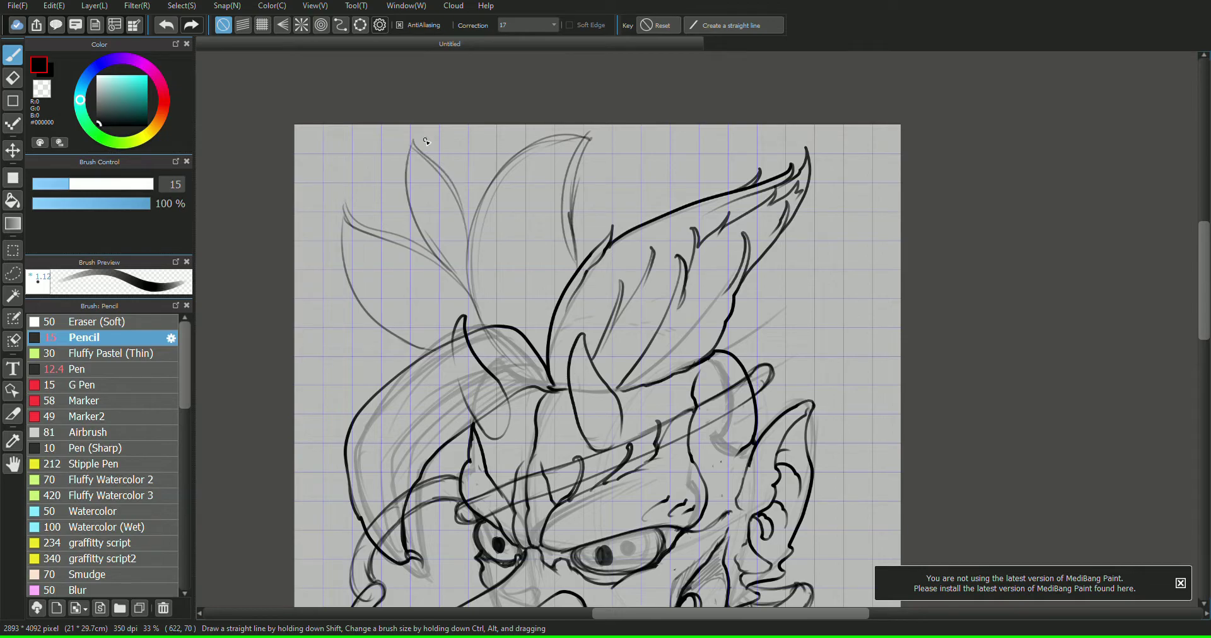
- Sketch another large hair spike behind the inked tuft, with loose guide strokes behind the ear and above the head
drag(662, 284, 585, 201)
drag(641, 266, 796, 131)
mouse_move(797, 123)
mouse_down()
mouse_move(744, 312)
mouse_move(817, 307)
mouse_up()
drag(735, 417, 801, 445)
drag(722, 151, 755, 129)
drag(494, 140, 544, 67)
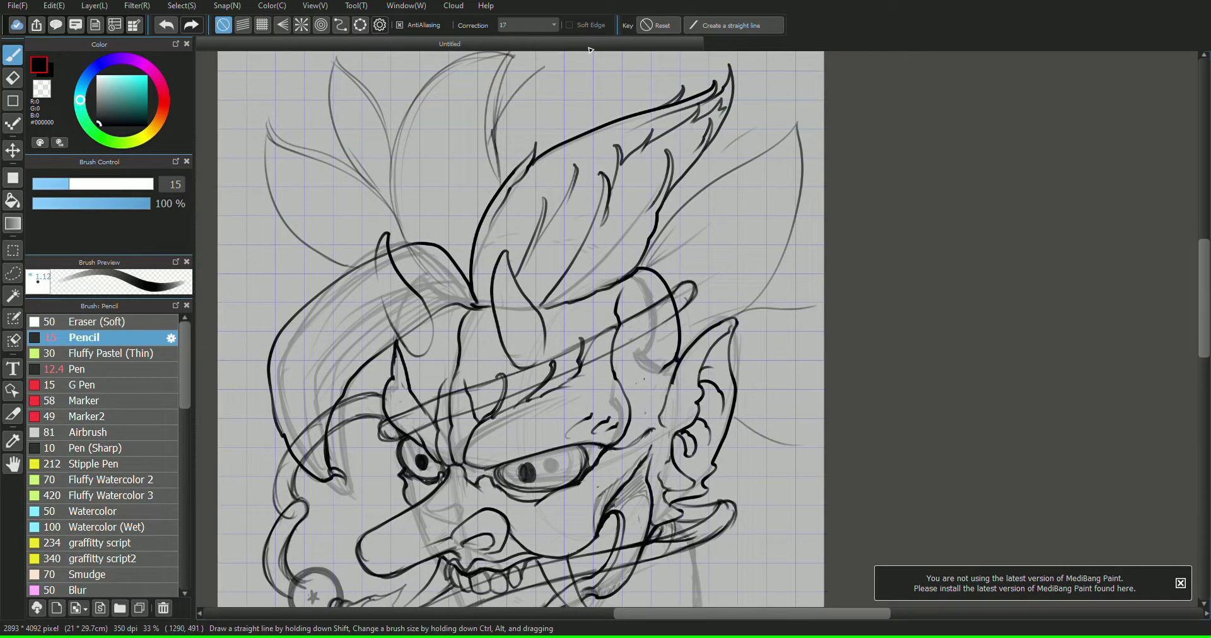
- Erase the inked hair tuft and the sketched spikes around the head with a size 153 eraser
mouse_move(949, 111)
mouse_down()
mouse_move(1103, 157)
mouse_move(1016, 111)
mouse_up()
click(12, 78)
drag(559, 94, 363, 243)
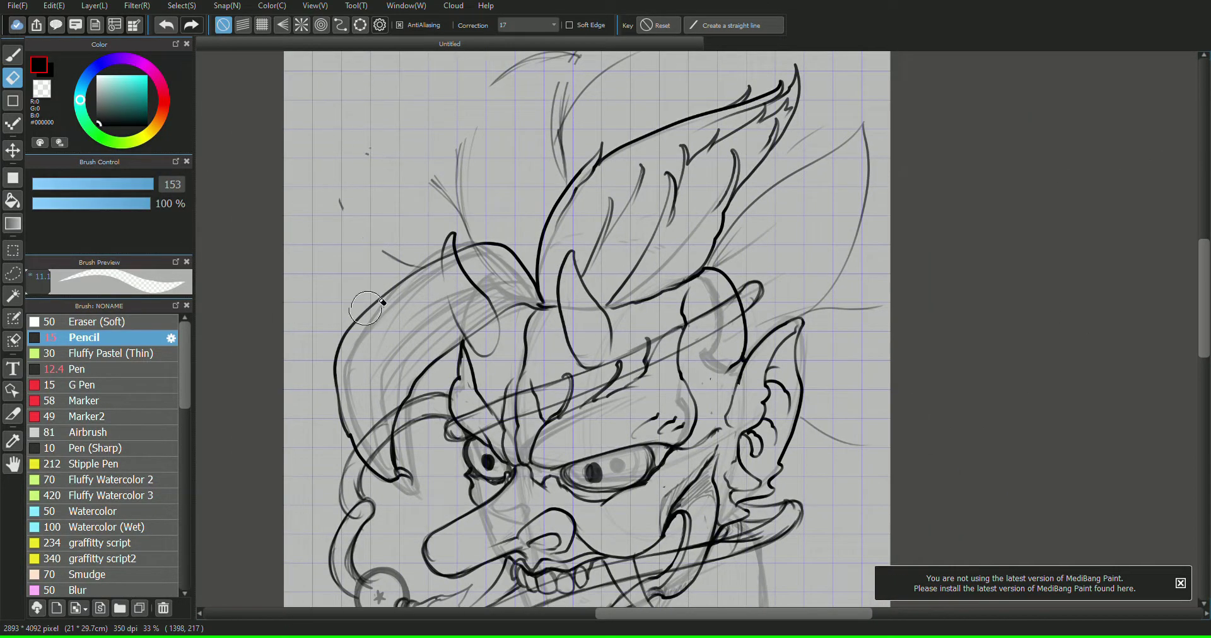
mouse_move(365, 309)
mouse_down()
mouse_move(513, 135)
mouse_move(693, 158)
mouse_move(859, 107)
mouse_move(819, 335)
mouse_up()
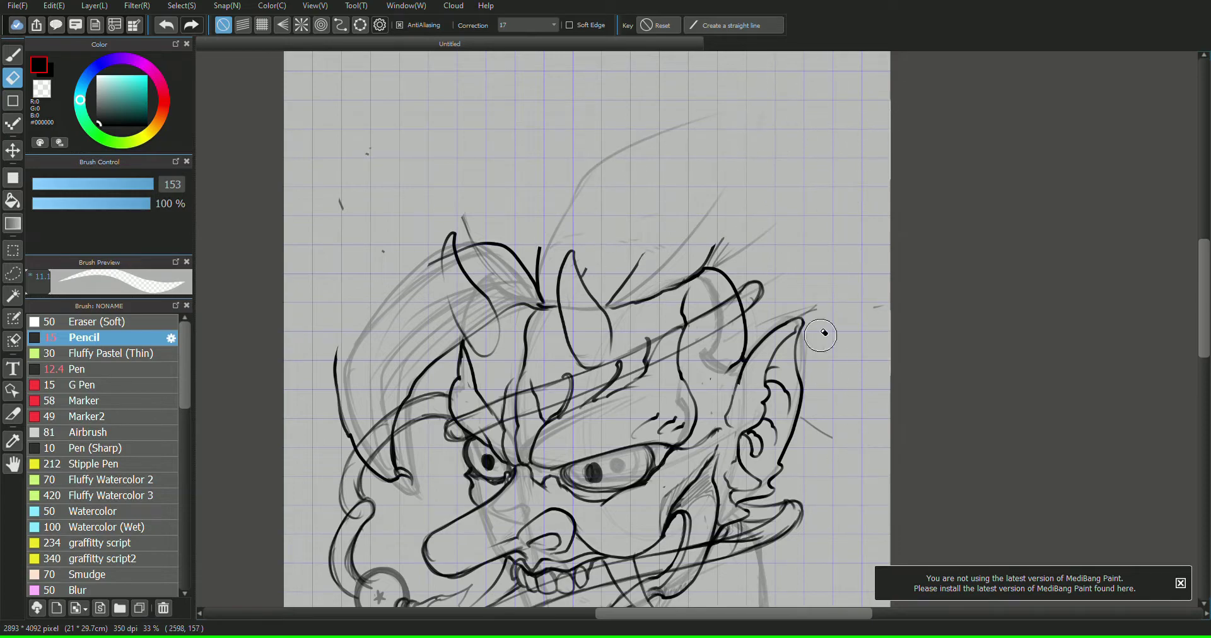
- Erase stray strokes beside the far horn and pencil a curved hair outline sweeping down from it
mouse_move(546, 245)
mouse_down()
mouse_move(541, 264)
mouse_move(476, 249)
mouse_up()
key(b)
drag(337, 371, 436, 266)
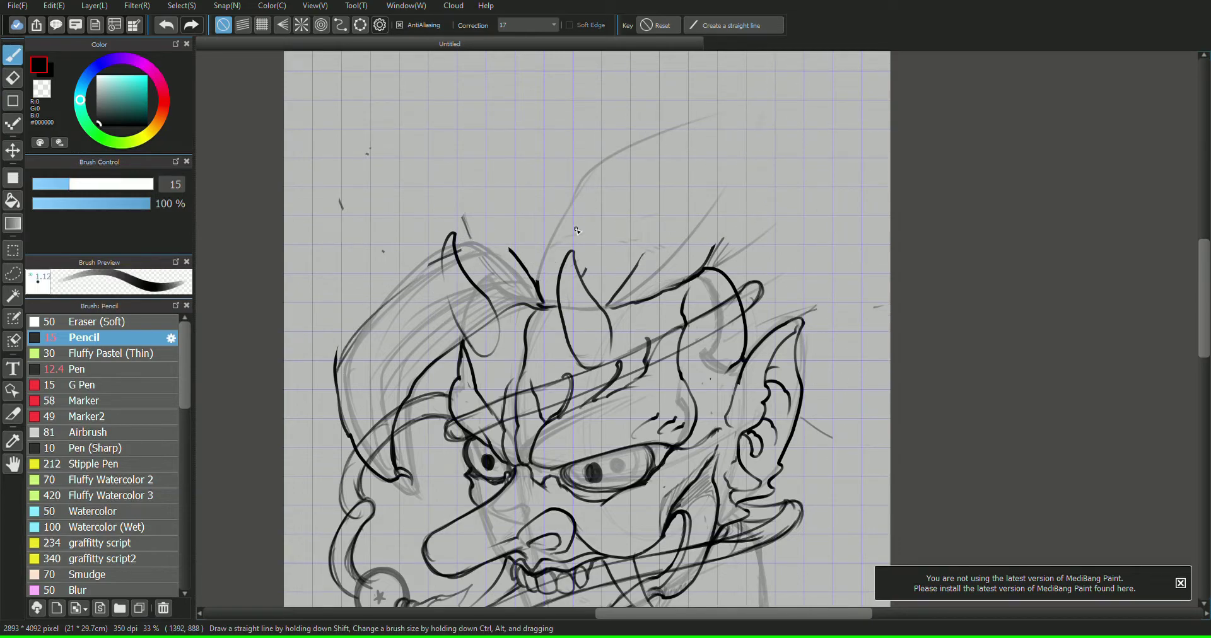
- Add stars, highlights and short hatching inside the two decorative balls
scroll(577, 231, down, 5)
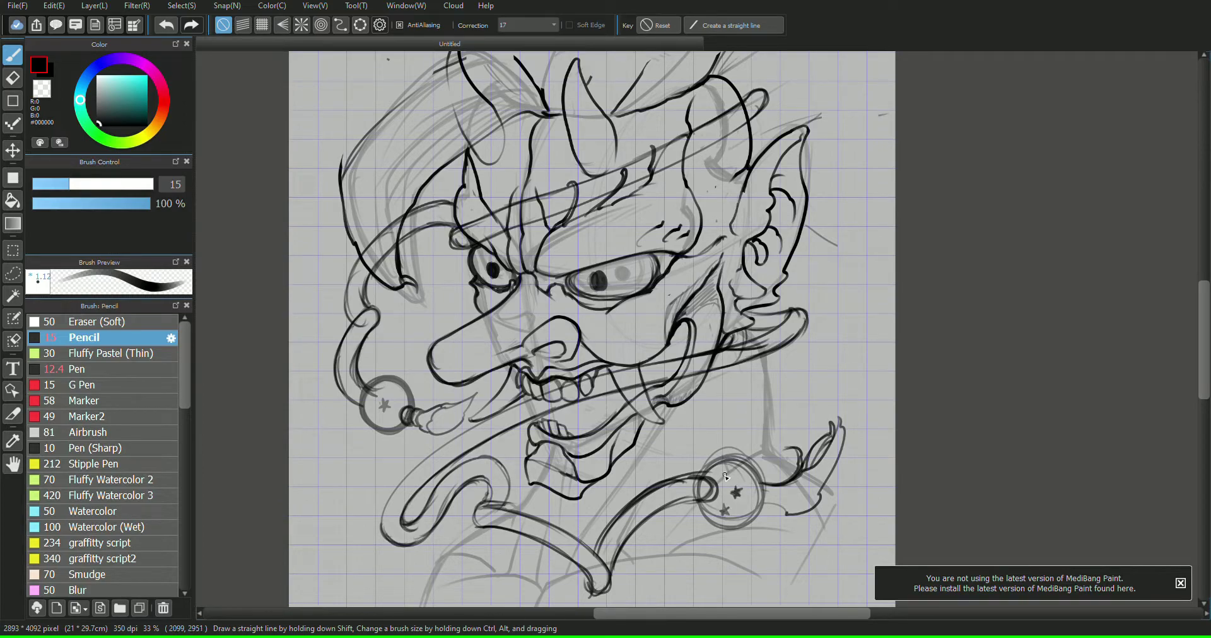
drag(376, 387, 378, 400)
drag(720, 472, 719, 487)
drag(367, 411, 404, 405)
drag(371, 411, 391, 428)
drag(710, 508, 753, 504)
mouse_move(715, 504)
mouse_down()
mouse_move(720, 522)
mouse_move(742, 521)
mouse_up()
- Draw twisted rope stripes along both sides of the V-shaped band below the chin
drag(608, 539, 618, 555)
mouse_move(635, 503)
mouse_down()
mouse_move(633, 533)
mouse_move(660, 489)
mouse_move(705, 480)
mouse_up()
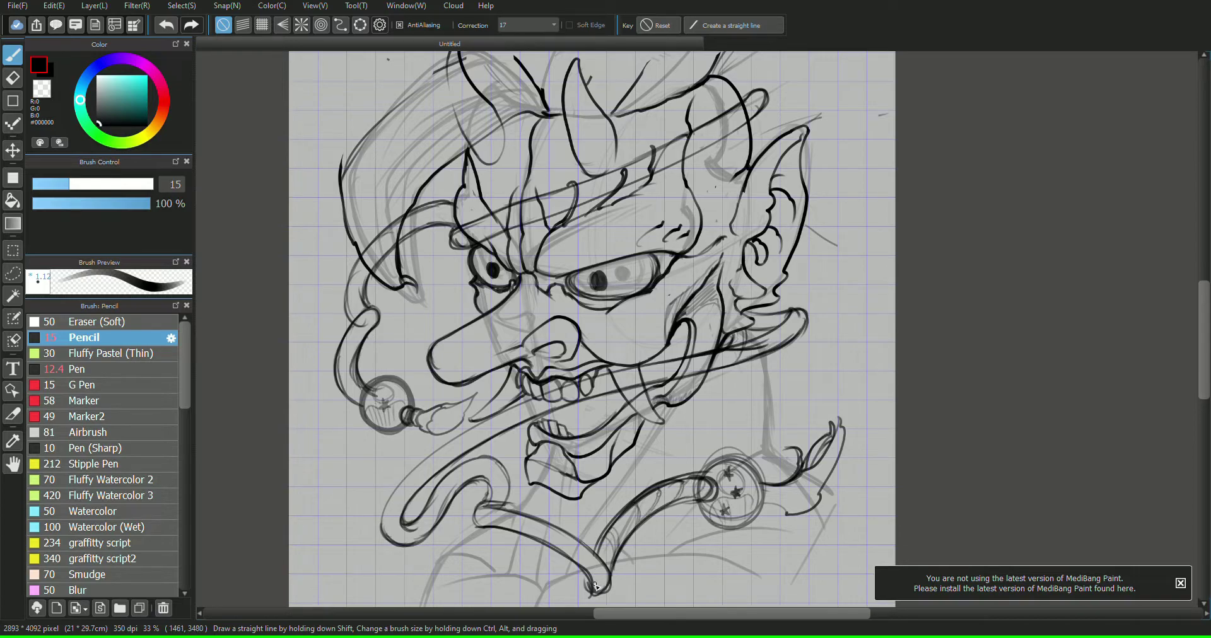
mouse_move(601, 591)
mouse_down()
mouse_move(578, 537)
mouse_move(477, 504)
mouse_up()
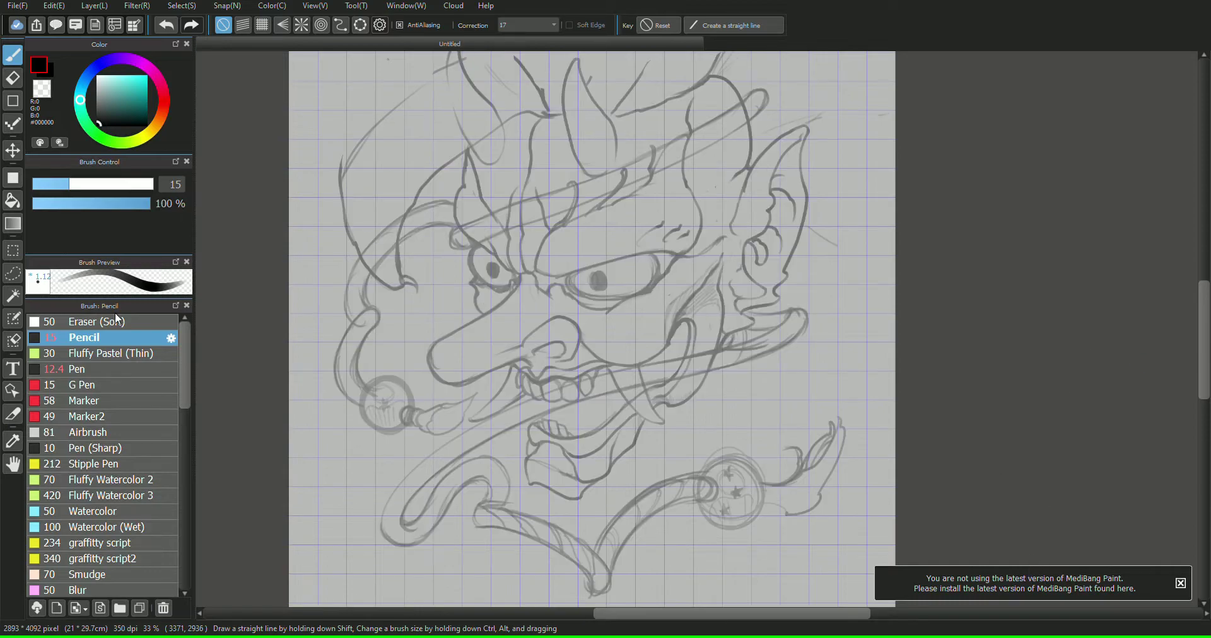
- Choose the Pen brush at size 21 and set the stroke correction to 40
click(78, 369)
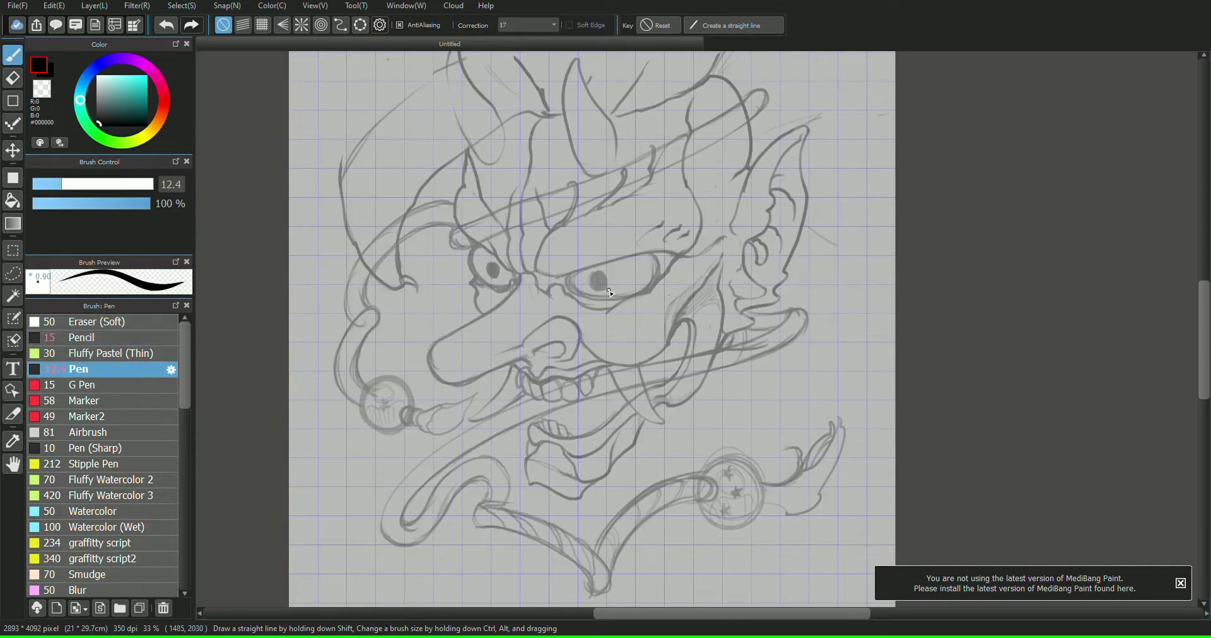
drag(597, 550, 621, 549)
click(529, 25)
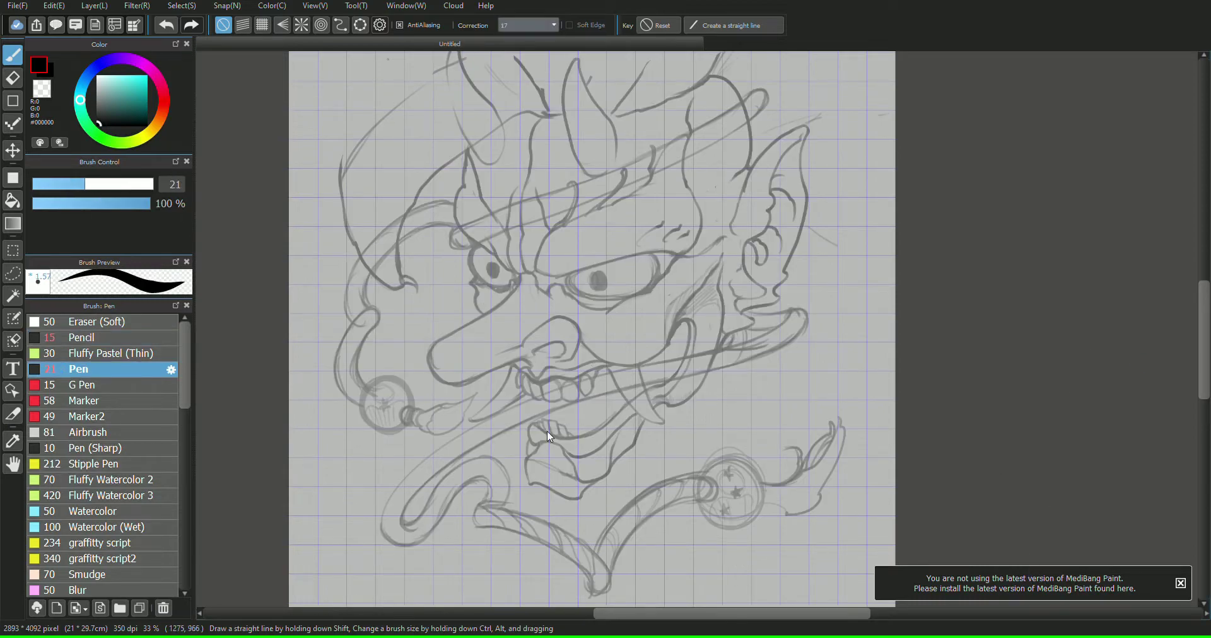
- Ink the thick outline of the rope headband running diagonally across the forehead
key(ctrl+plus)
drag(1038, 100, 1103, 181)
mouse_move(1135, 70)
mouse_down()
mouse_move(1105, 165)
mouse_move(1151, 152)
mouse_up()
drag(925, 116, 315, 417)
mouse_move(949, 114)
mouse_down()
mouse_move(934, 135)
mouse_move(351, 426)
mouse_move(315, 409)
mouse_move(376, 362)
mouse_move(443, 336)
mouse_up()
- Ink slanted twist lines along the full length of the rope headband
drag(451, 372, 506, 311)
drag(506, 313, 469, 365)
drag(579, 284, 518, 345)
drag(633, 289, 610, 315)
drag(668, 251, 626, 308)
drag(741, 217, 709, 277)
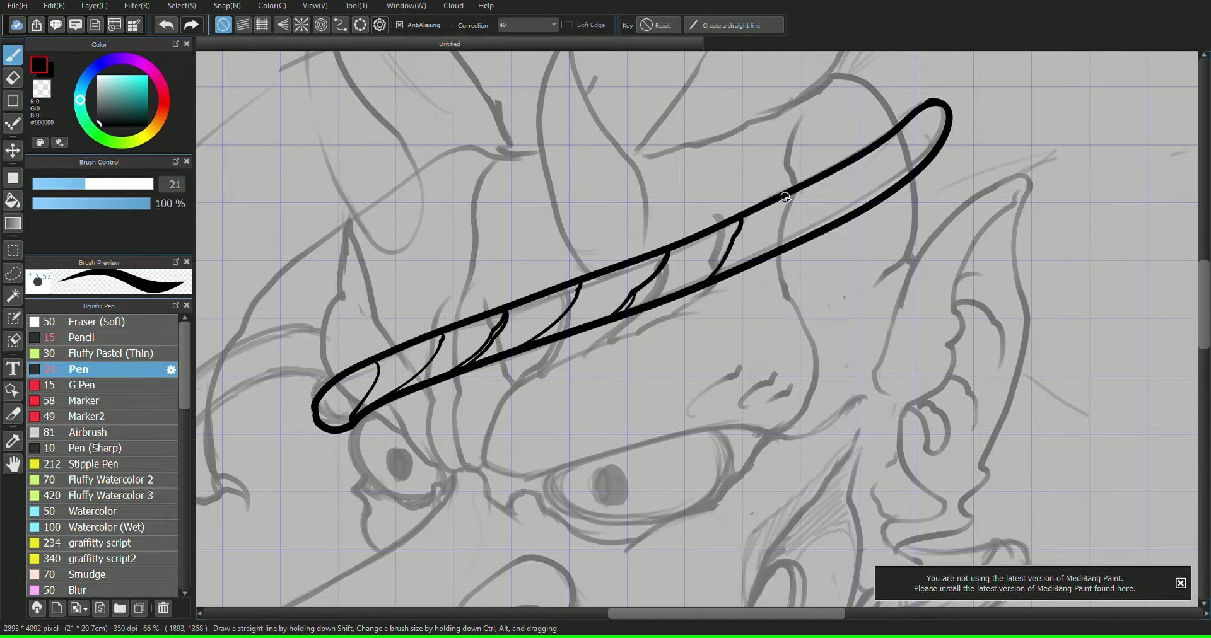
drag(791, 195, 756, 254)
drag(809, 194, 780, 245)
mouse_move(867, 154)
mouse_down()
mouse_move(881, 179)
mouse_move(891, 139)
mouse_up()
mouse_move(906, 124)
mouse_down()
mouse_move(915, 163)
mouse_move(896, 185)
mouse_up()
drag(923, 109, 945, 134)
- Ink the near-chin rope segment's outline with curved twist lines inside
scroll(1099, 177, down, 10)
mouse_move(665, 454)
mouse_down()
mouse_move(555, 360)
mouse_move(431, 365)
mouse_move(571, 420)
mouse_move(429, 364)
mouse_up()
drag(531, 348, 544, 365)
mouse_move(411, 327)
mouse_down()
mouse_move(449, 366)
mouse_move(568, 417)
mouse_up()
drag(580, 378, 598, 441)
mouse_move(611, 394)
mouse_down()
mouse_move(625, 460)
mouse_move(649, 468)
mouse_up()
drag(649, 457, 636, 490)
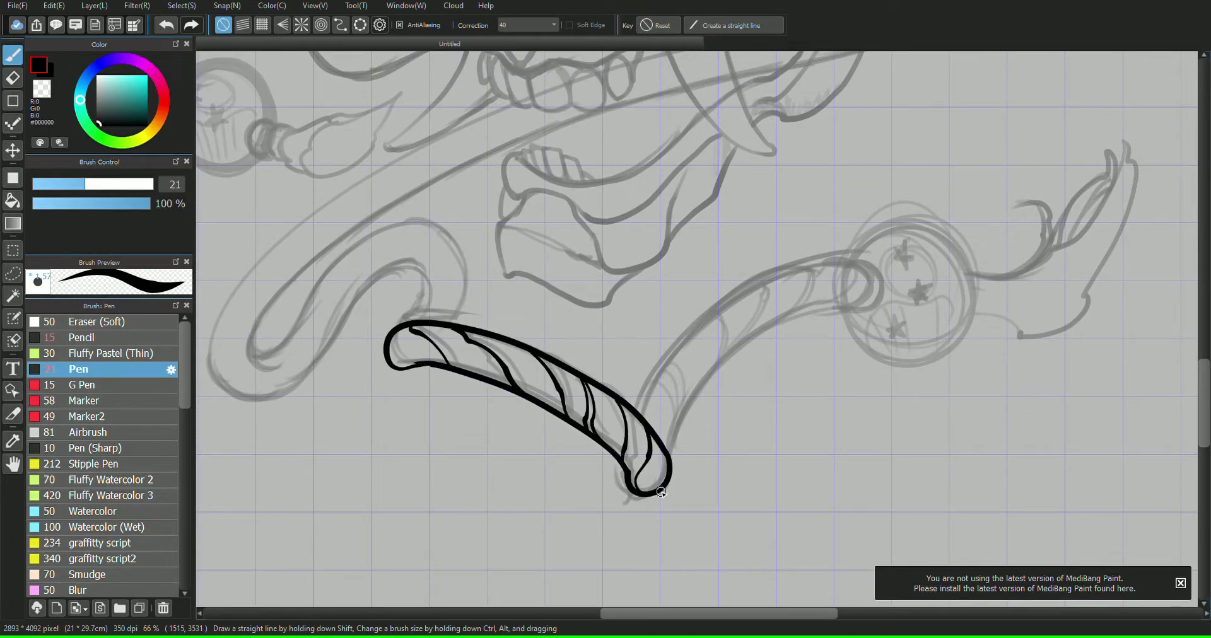
drag(390, 350, 421, 364)
- Ink the looping rope curl that joins the far end of the chin segment
drag(1095, 201, 1171, 126)
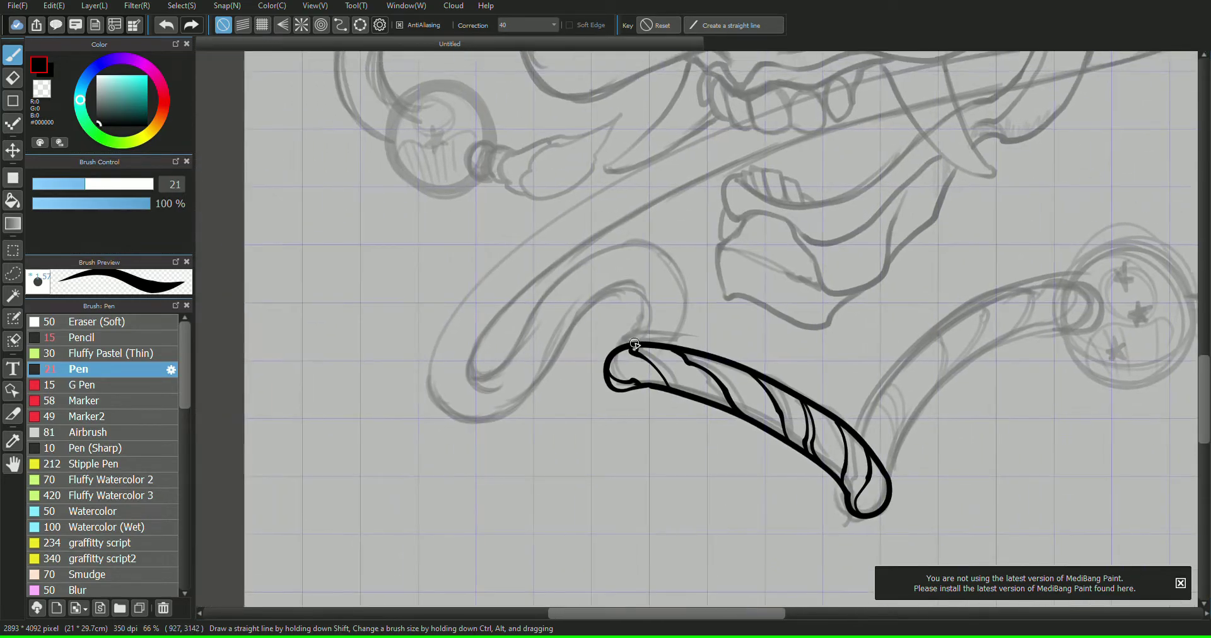
mouse_move(632, 346)
mouse_down()
mouse_move(574, 334)
mouse_move(488, 411)
mouse_up()
mouse_move(652, 346)
mouse_down()
mouse_move(652, 315)
mouse_move(479, 369)
mouse_up()
- Ink the near brow as a large bulge with jagged tufts along its top and outer end
drag(938, 300, 618, 488)
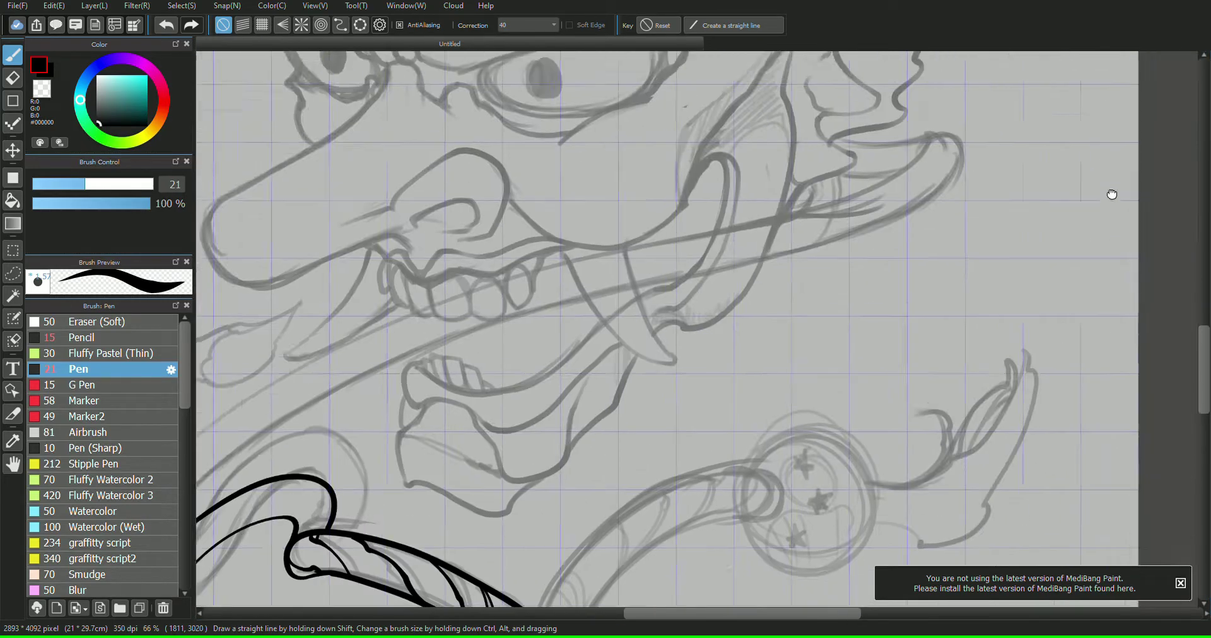
drag(942, 158, 1099, 425)
drag(1100, 179, 942, 144)
mouse_move(485, 295)
mouse_down()
mouse_move(430, 256)
mouse_move(469, 198)
mouse_move(549, 150)
mouse_move(548, 167)
mouse_move(598, 139)
mouse_move(676, 127)
mouse_up()
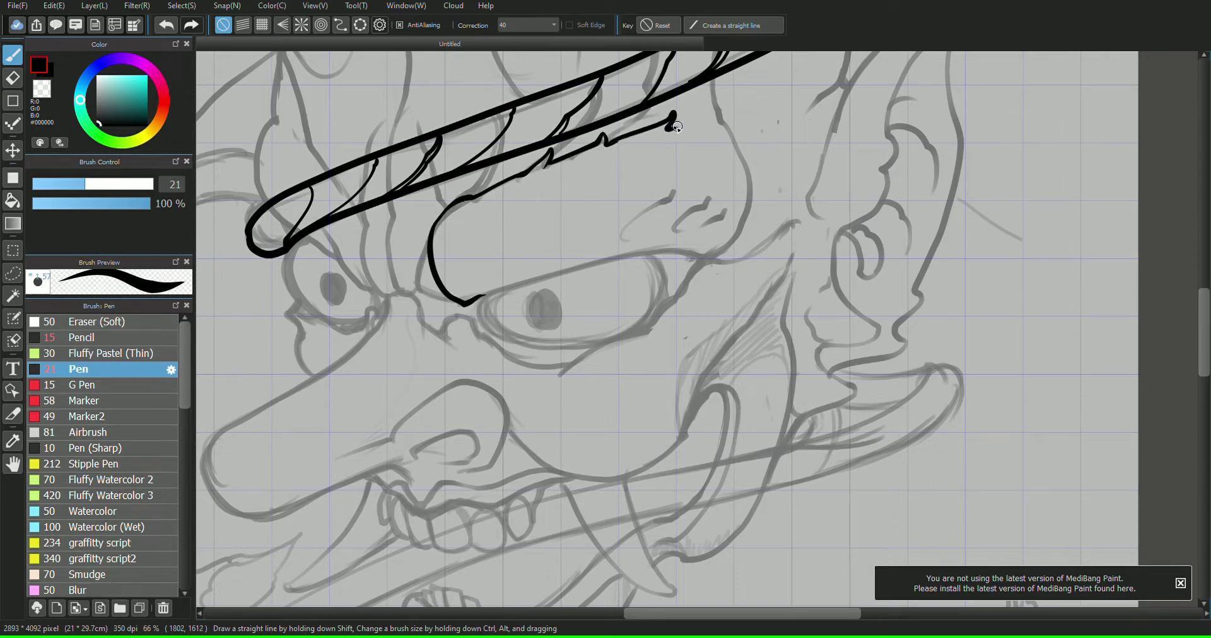
mouse_move(473, 301)
mouse_down()
mouse_move(515, 263)
mouse_move(723, 255)
mouse_move(764, 187)
mouse_move(773, 239)
mouse_move(811, 140)
mouse_move(788, 154)
mouse_move(782, 112)
mouse_move(747, 115)
mouse_up()
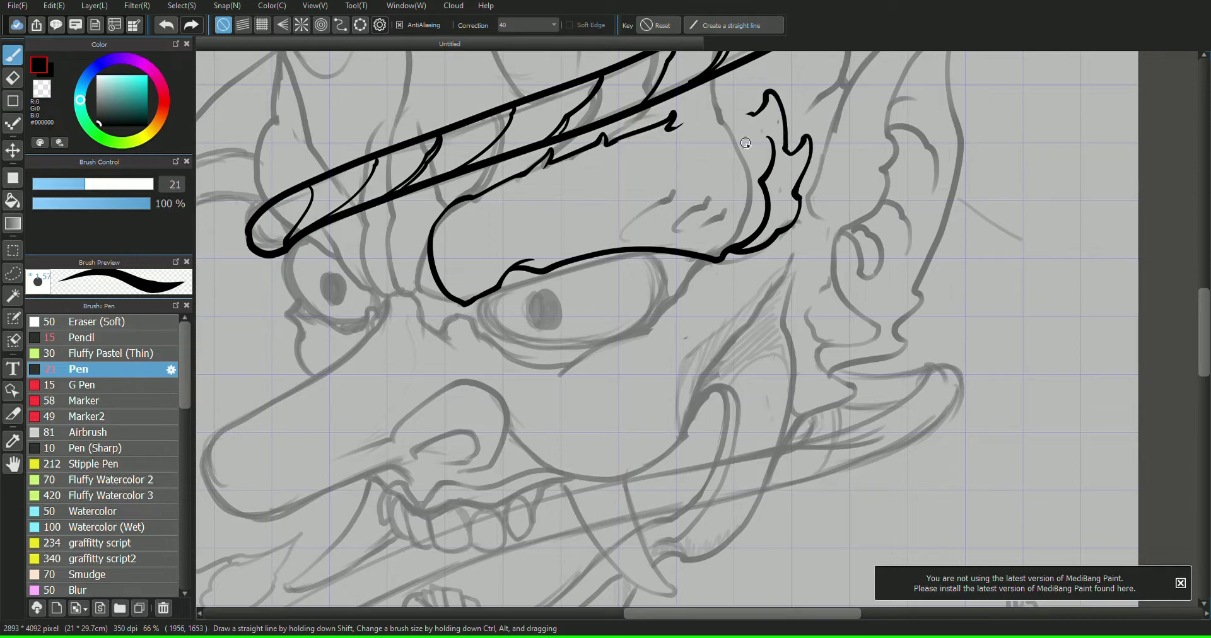
- Ink the near eye's outline and pupil beneath the brow
mouse_move(701, 260)
mouse_down()
mouse_move(655, 320)
mouse_move(517, 363)
mouse_move(422, 307)
mouse_move(491, 315)
mouse_move(510, 342)
mouse_move(556, 350)
mouse_up()
mouse_move(646, 325)
mouse_down()
mouse_move(658, 294)
mouse_move(625, 252)
mouse_up()
mouse_move(536, 292)
mouse_down()
mouse_move(561, 314)
mouse_move(537, 291)
mouse_up()
drag(553, 291, 542, 333)
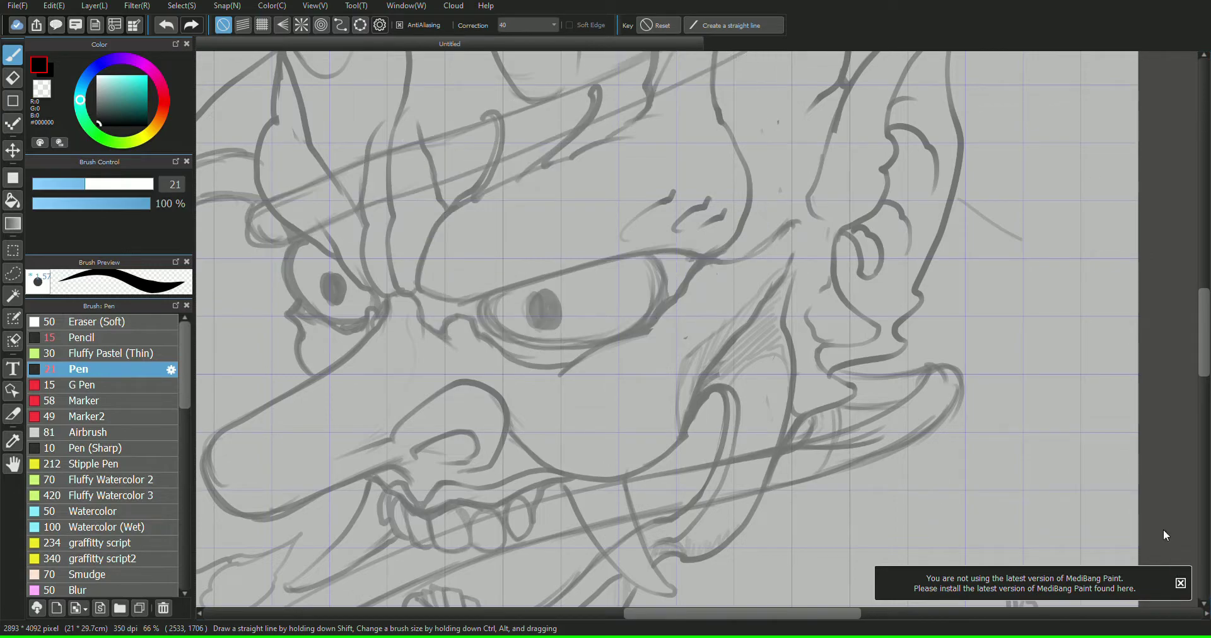
- Free-transform the faded sketch with perspective, pulling its corners to taper the base and stretch the head vertically
scroll(1113, 202, down, 3)
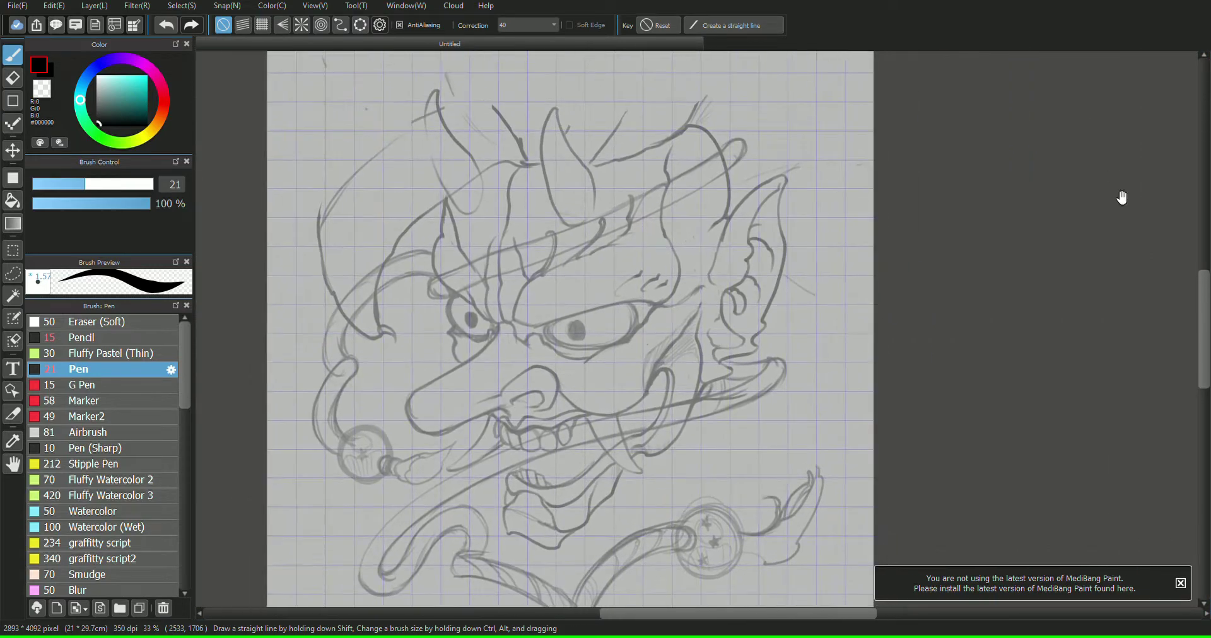
key(ctrl+t)
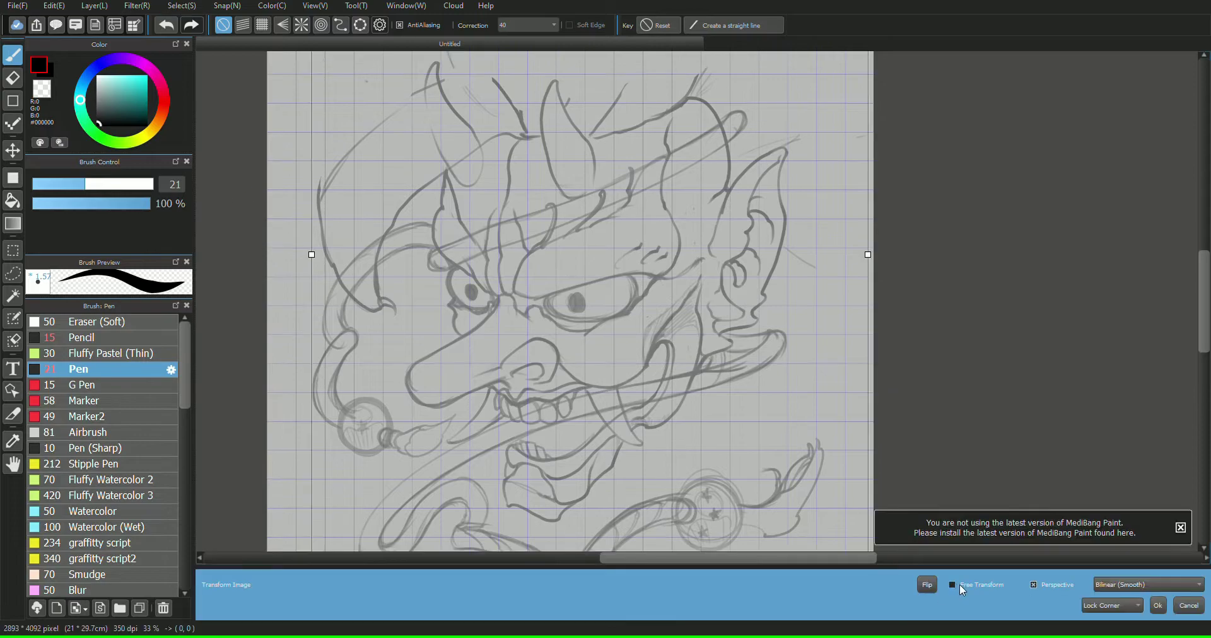
scroll(1075, 98, down, 3)
drag(786, 465, 706, 510)
drag(507, 465, 511, 507)
drag(810, 87, 818, 94)
drag(792, 102, 838, 60)
mouse_move(513, 95)
mouse_down()
mouse_move(482, 65)
mouse_move(494, 57)
mouse_up()
drag(601, 510, 586, 595)
drag(666, 514, 705, 400)
drag(619, 477, 607, 534)
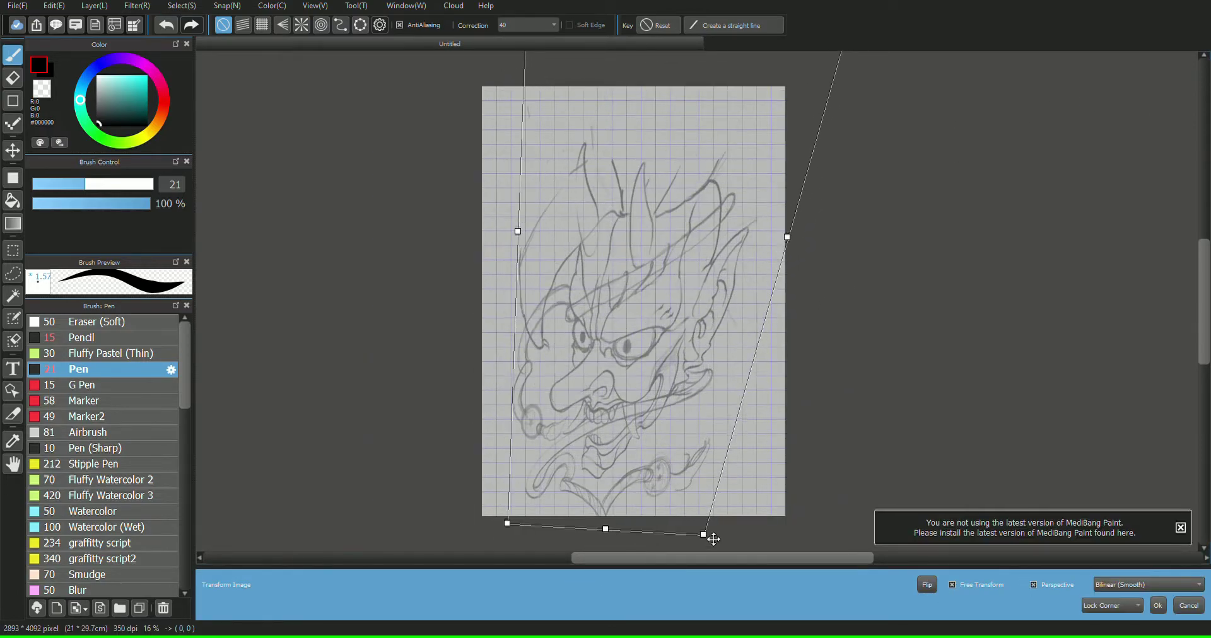
- Rebalance the sketch's base corners, narrow its sides within the page, and apply the transform
mouse_move(713, 538)
mouse_down()
mouse_move(818, 563)
mouse_move(843, 616)
mouse_up()
drag(513, 530, 534, 567)
drag(681, 479, 628, 425)
drag(637, 534, 634, 494)
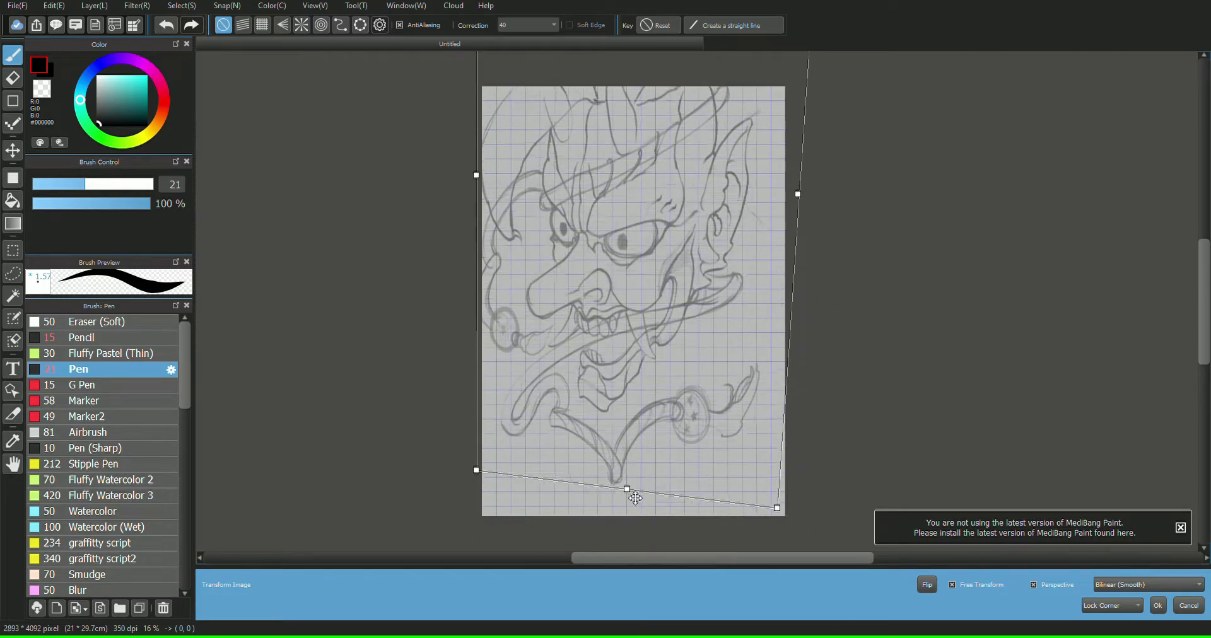
mouse_move(804, 202)
mouse_down()
mouse_move(809, 261)
mouse_move(778, 269)
mouse_up()
drag(480, 236, 514, 249)
drag(659, 329, 656, 328)
key(Return)
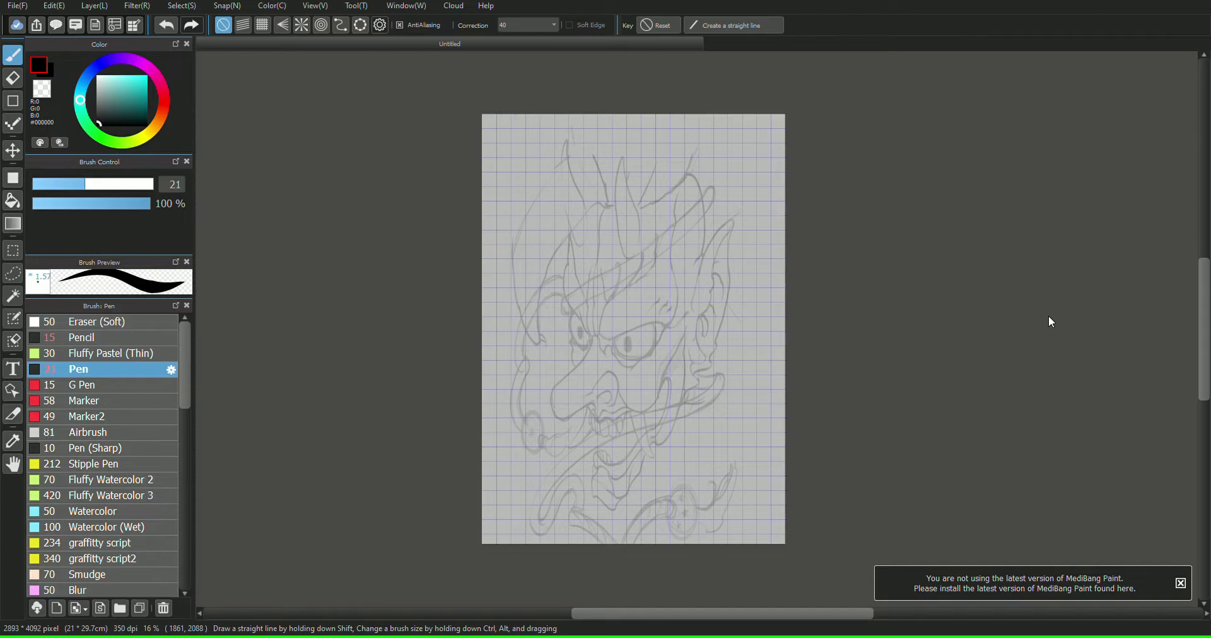
- Ink the upper lip from beside the nose to a high pointed mouth corner, curving back down along the jaw
scroll(1048, 319, up, 3)
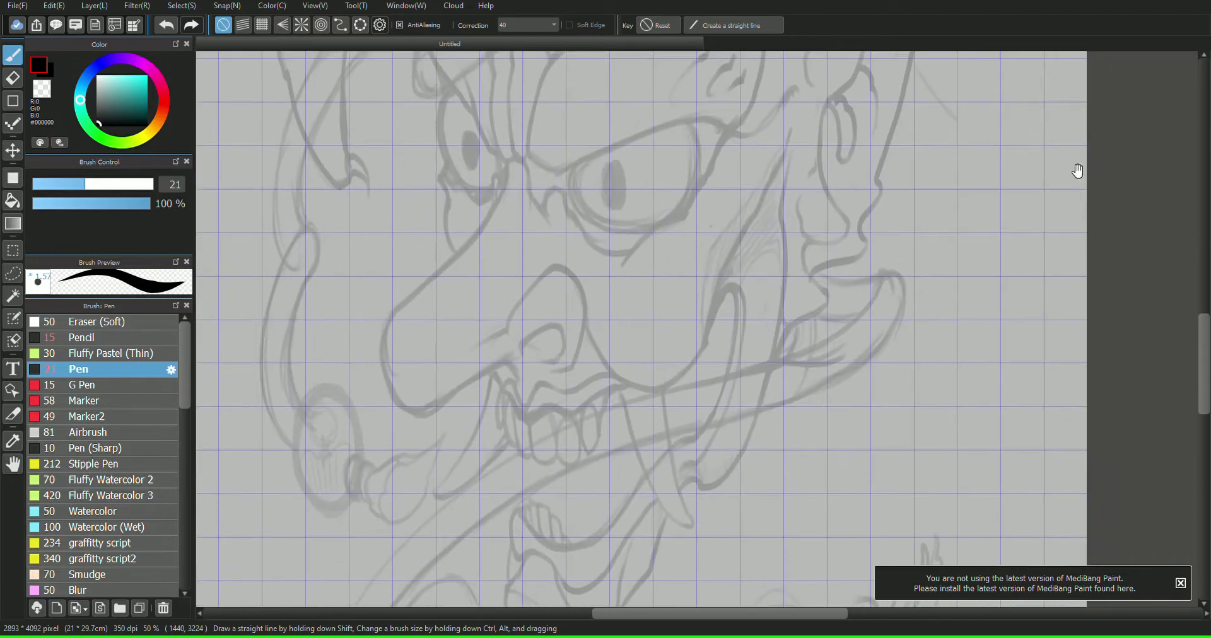
mouse_move(500, 382)
mouse_down()
mouse_move(525, 422)
mouse_move(689, 346)
mouse_move(697, 437)
mouse_move(643, 484)
mouse_up()
drag(501, 388, 471, 339)
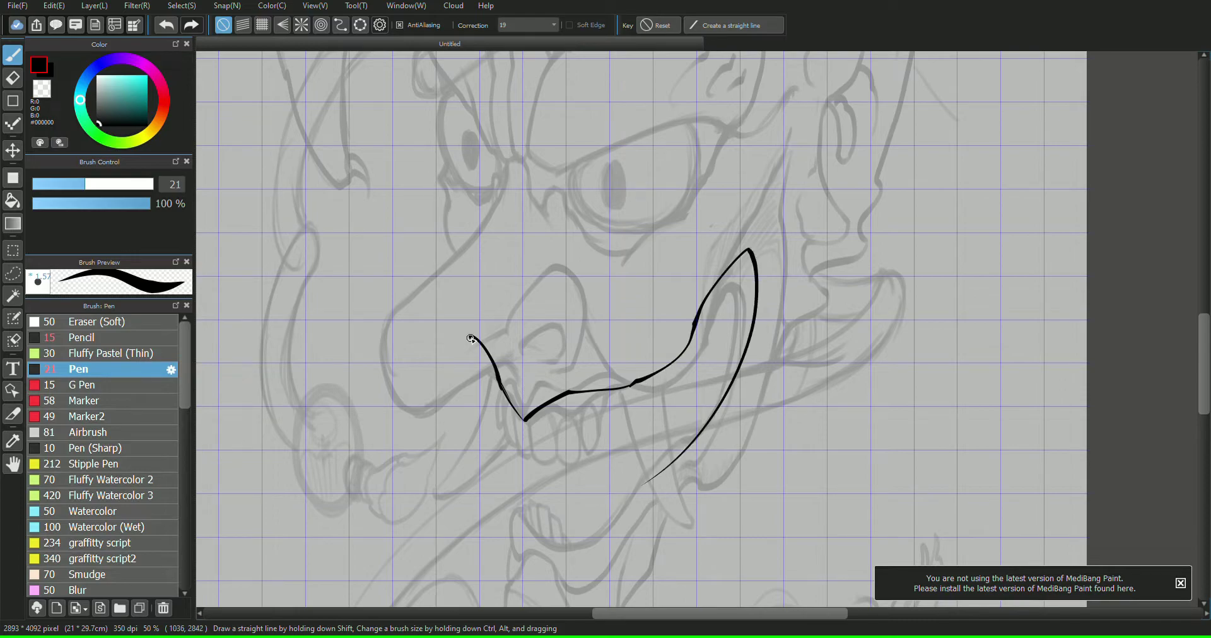
- Ink the wavy lower lip with hatching at its corner, and add a second outer contour around the grin
mouse_move(652, 479)
mouse_down()
mouse_move(519, 579)
mouse_move(531, 448)
mouse_move(464, 427)
mouse_move(547, 442)
mouse_move(492, 408)
mouse_move(453, 418)
mouse_move(534, 417)
mouse_up()
key(e)
key(b)
drag(630, 360, 649, 339)
drag(633, 353, 625, 412)
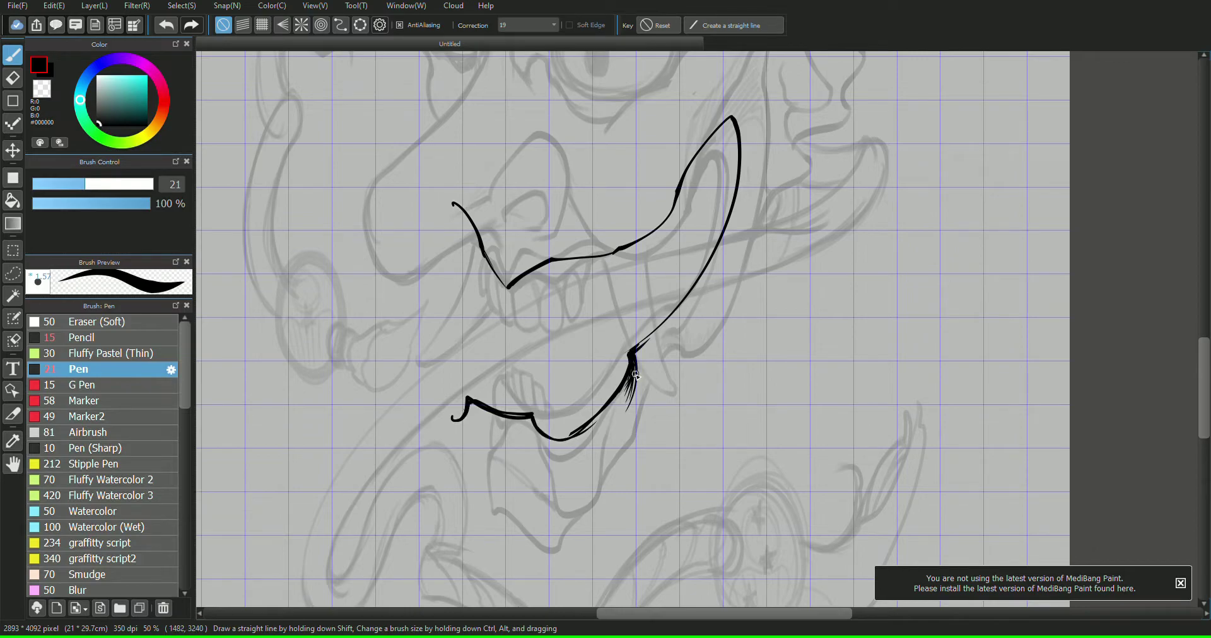
drag(633, 360, 621, 403)
drag(634, 366, 610, 423)
mouse_move(735, 115)
mouse_down()
mouse_move(700, 303)
mouse_move(634, 355)
mouse_up()
- Ink curved pointed upper teeth, small back teeth and a long crossing tusk in the near side of the mouth
scroll(1065, 189, up, 3)
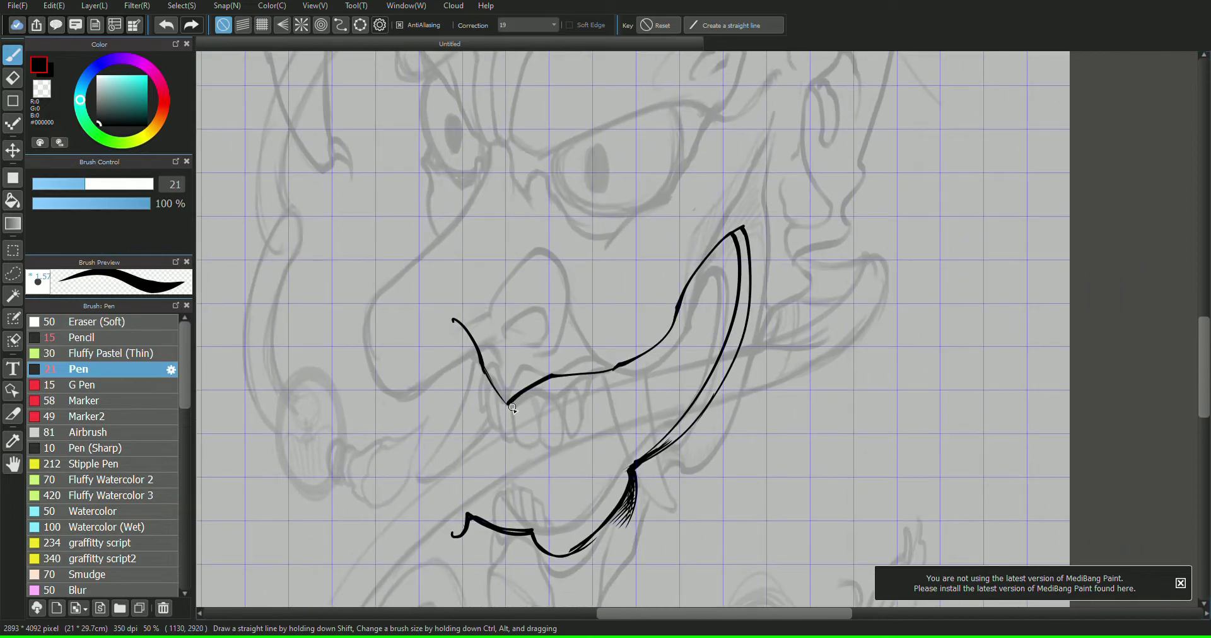
mouse_move(512, 407)
mouse_down()
mouse_move(522, 446)
mouse_move(541, 409)
mouse_move(512, 409)
mouse_move(518, 442)
mouse_move(534, 429)
mouse_move(535, 394)
mouse_move(539, 415)
mouse_move(561, 392)
mouse_move(546, 416)
mouse_move(564, 446)
mouse_move(580, 398)
mouse_move(595, 425)
mouse_move(648, 392)
mouse_move(760, 465)
mouse_move(683, 301)
mouse_move(692, 319)
mouse_move(702, 274)
mouse_up()
key(ctrl+z)
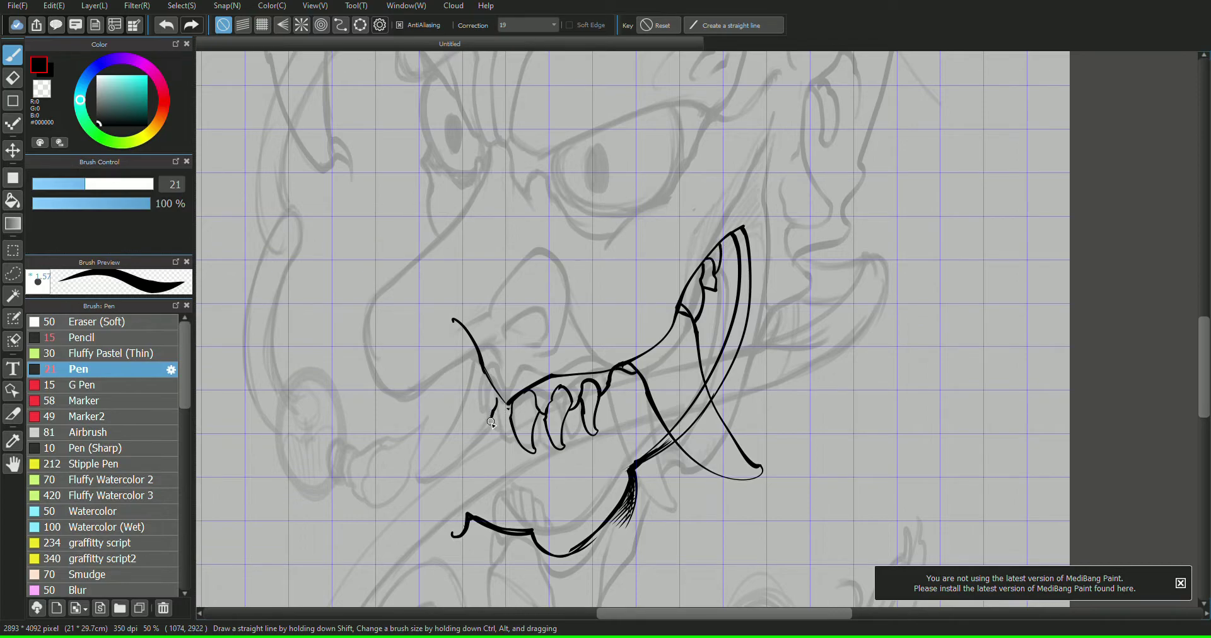
drag(491, 422, 507, 410)
- Ink the long far-side tusk jutting outward and the small fangs beside it
drag(456, 320, 345, 460)
mouse_move(485, 377)
mouse_down()
mouse_move(413, 408)
mouse_move(413, 364)
mouse_move(350, 455)
mouse_move(452, 400)
mouse_move(374, 430)
mouse_move(462, 325)
mouse_up()
key(e)
key(b)
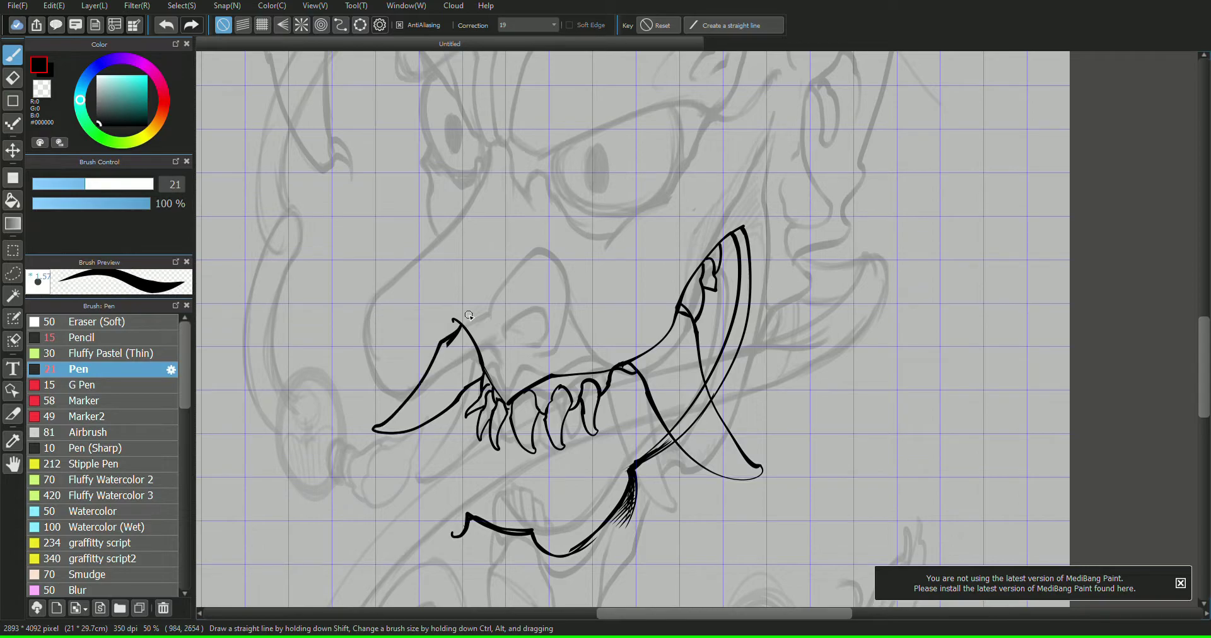
- Ink a short pointed nose with a squared tip and a curved nostril wing
drag(1110, 193, 1086, 176)
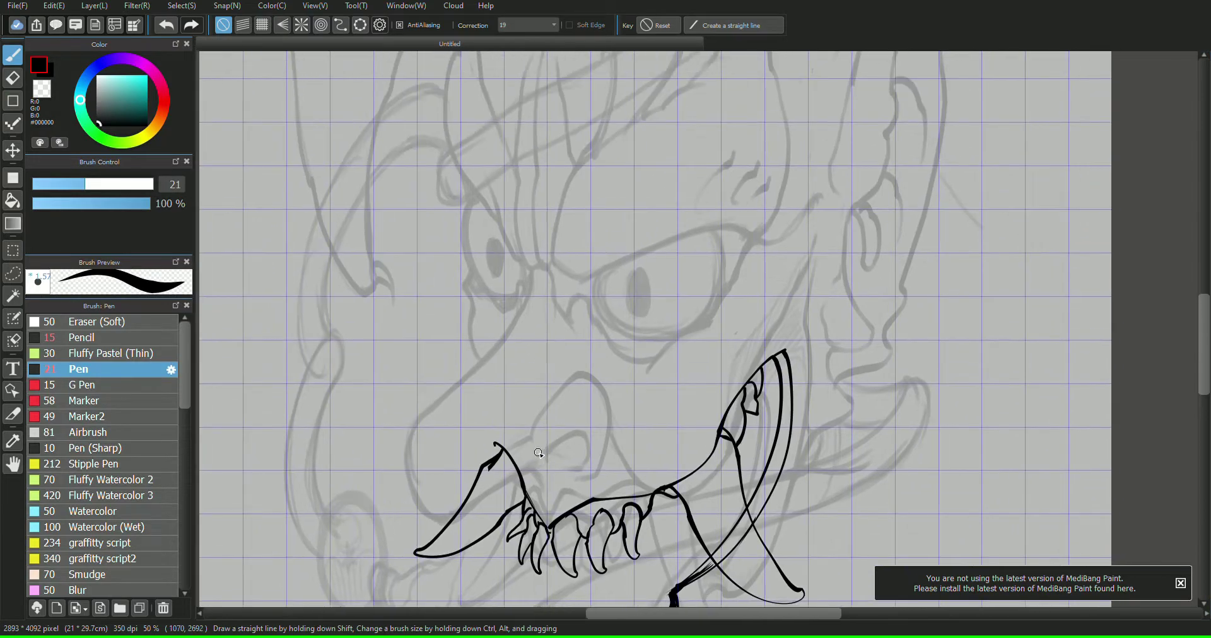
mouse_move(532, 291)
mouse_down()
mouse_move(436, 362)
mouse_move(441, 396)
mouse_move(539, 441)
mouse_move(522, 385)
mouse_move(449, 398)
mouse_up()
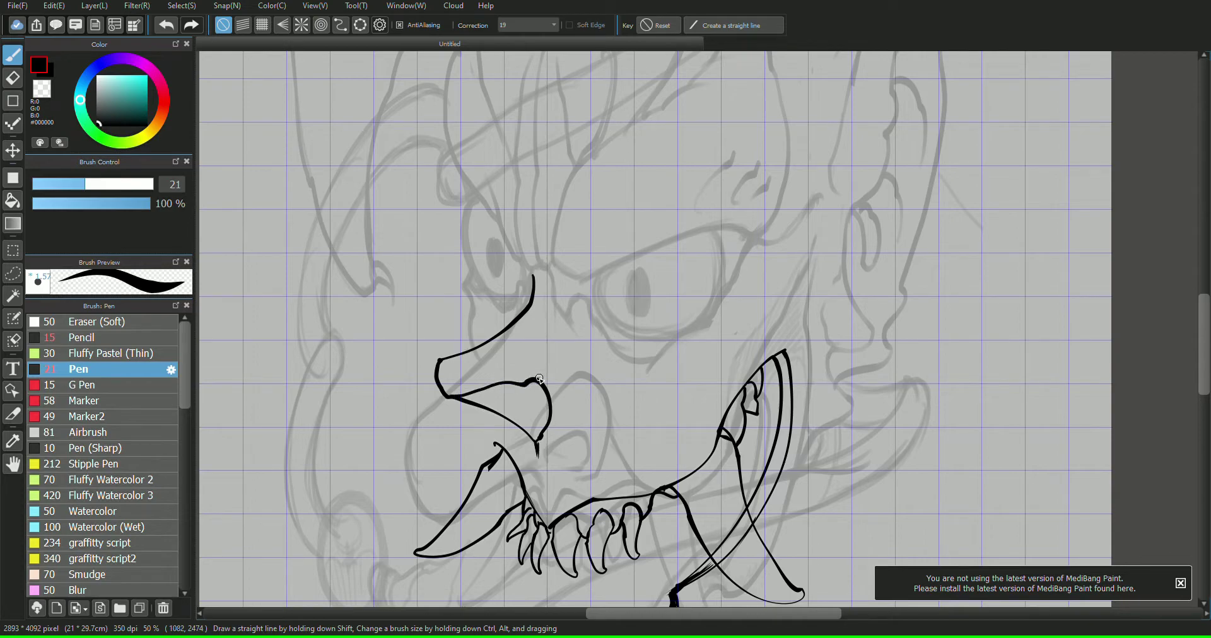
drag(541, 378, 556, 396)
- Ink the far side of the face and a narrow slanted far eye with a slit pupil
drag(472, 347, 449, 189)
mouse_move(453, 240)
mouse_down()
mouse_move(498, 300)
mouse_move(512, 278)
mouse_move(443, 171)
mouse_up()
mouse_move(489, 240)
mouse_down()
mouse_move(492, 277)
mouse_move(509, 290)
mouse_up()
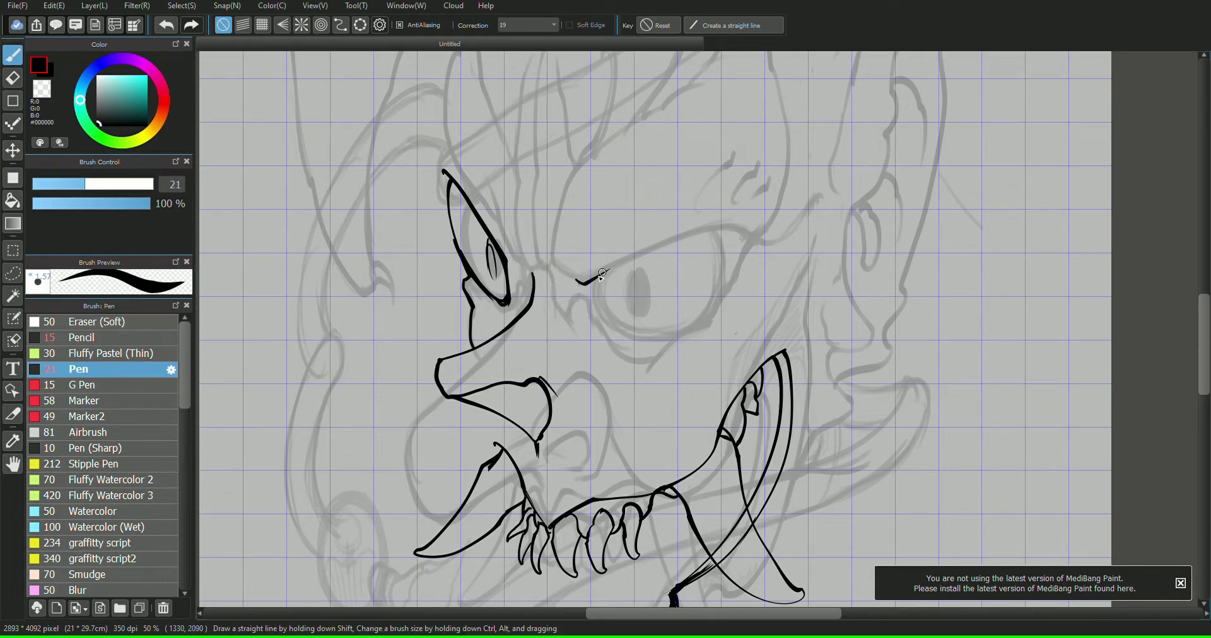
- Ink the near eye with a slanted upper lid, curved lower lid and slit pupil
mouse_move(602, 273)
mouse_down()
mouse_move(708, 216)
mouse_move(759, 215)
mouse_up()
mouse_move(599, 271)
mouse_down()
mouse_move(599, 309)
mouse_move(621, 323)
mouse_up()
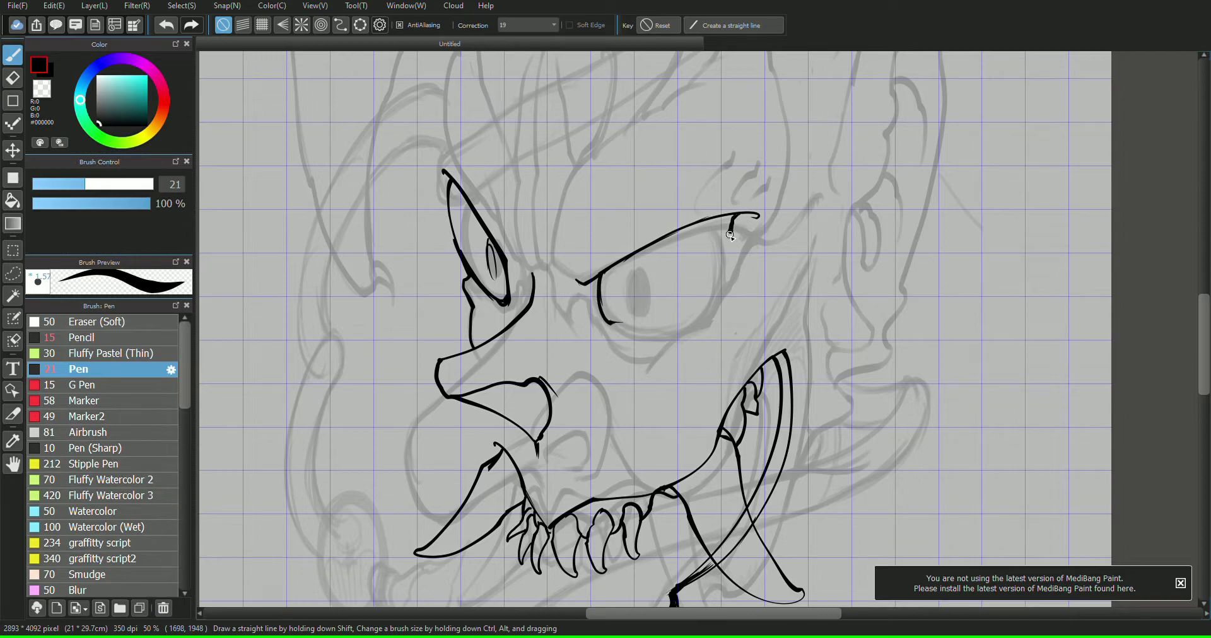
drag(731, 234, 637, 323)
drag(621, 323, 647, 322)
drag(631, 273, 630, 305)
drag(634, 267, 632, 307)
- Ink the crease under the nose and a large rounded cheek bulge with short hatch marks beneath it
mouse_move(1055, 105)
mouse_down()
mouse_move(1098, 181)
mouse_move(1054, 98)
mouse_up()
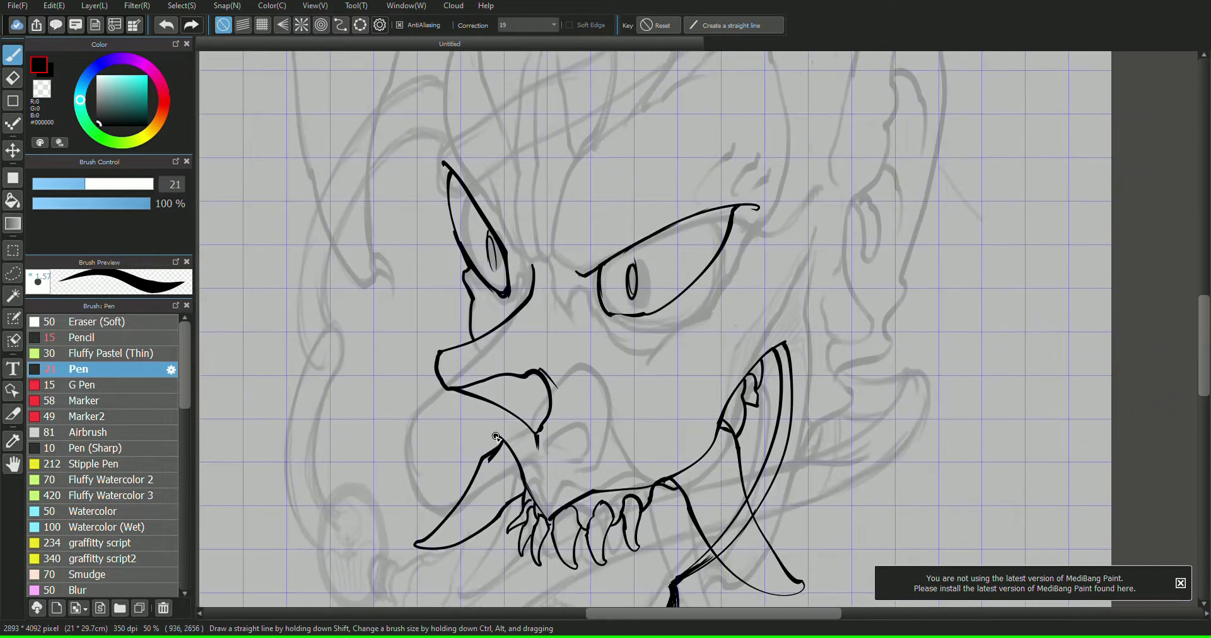
drag(545, 372, 557, 383)
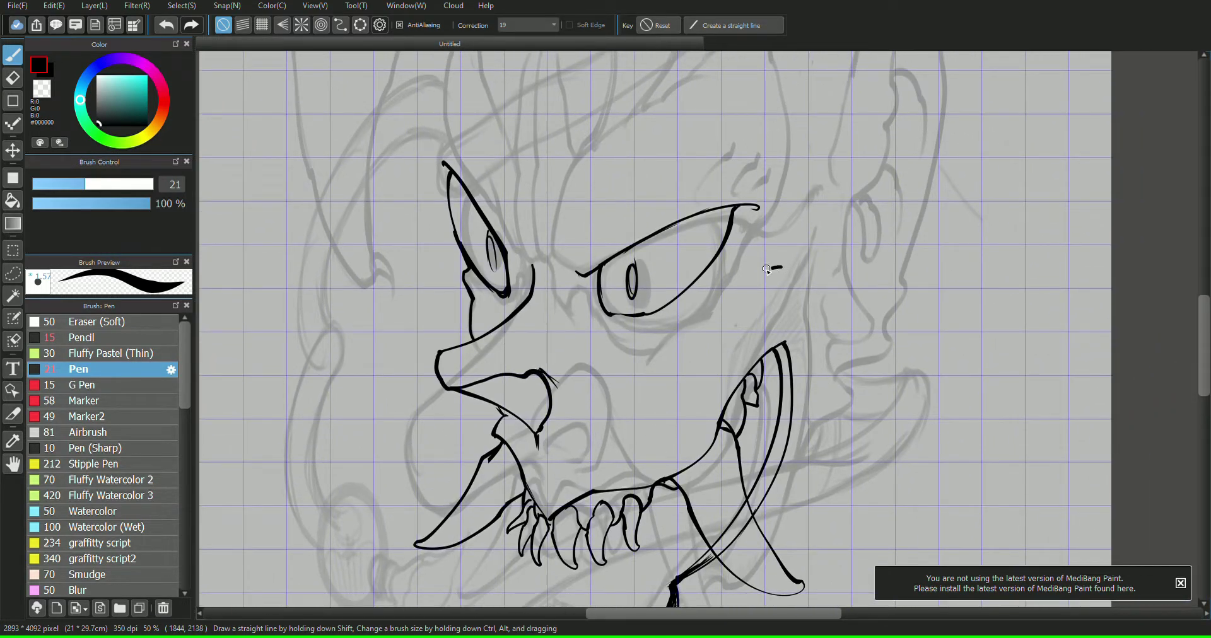
drag(767, 269, 687, 417)
drag(689, 406, 679, 419)
drag(692, 401, 725, 390)
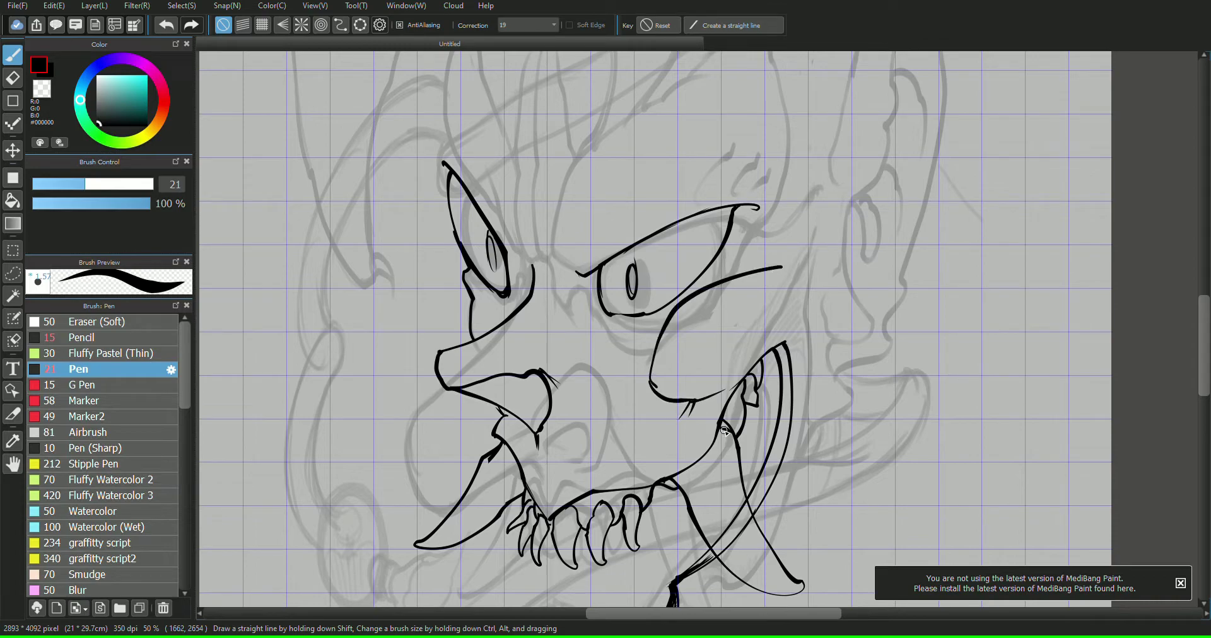
- Ink the lower eyelid folds around both eyes and the wrinkles across the nose bridge
drag(596, 309, 656, 337)
drag(736, 276, 752, 209)
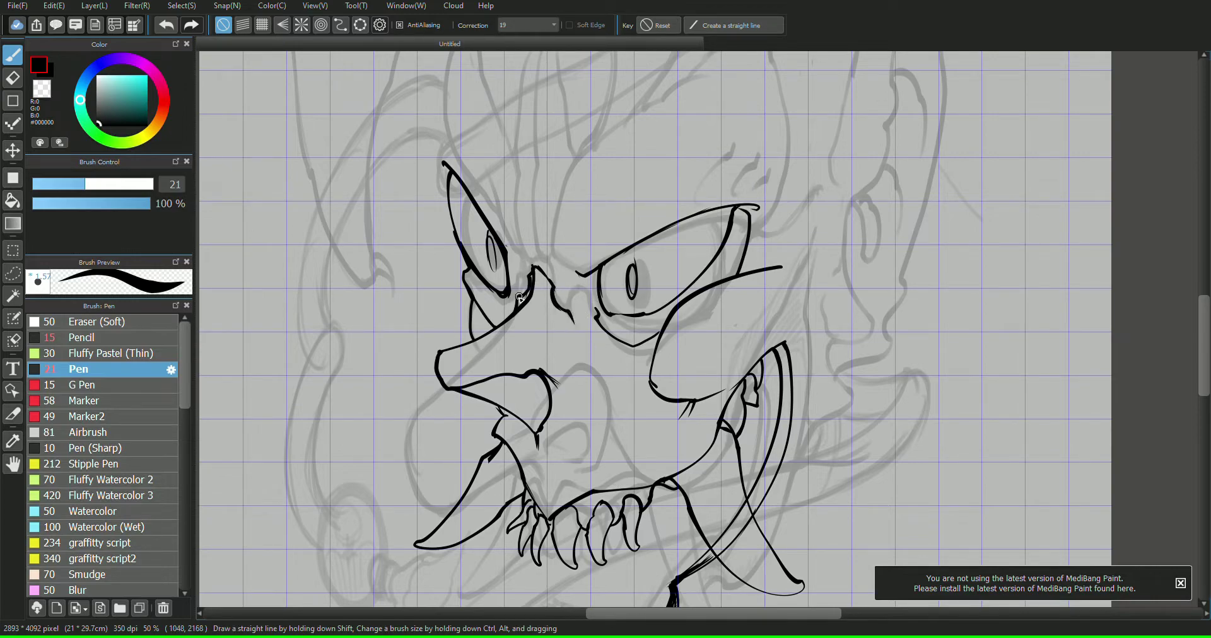
drag(519, 297, 498, 295)
drag(609, 308, 579, 323)
- Ink the inner edge of the near brow and two rounded frown ridges between the eyes
mouse_move(582, 275)
mouse_down()
mouse_move(583, 168)
mouse_move(690, 94)
mouse_up()
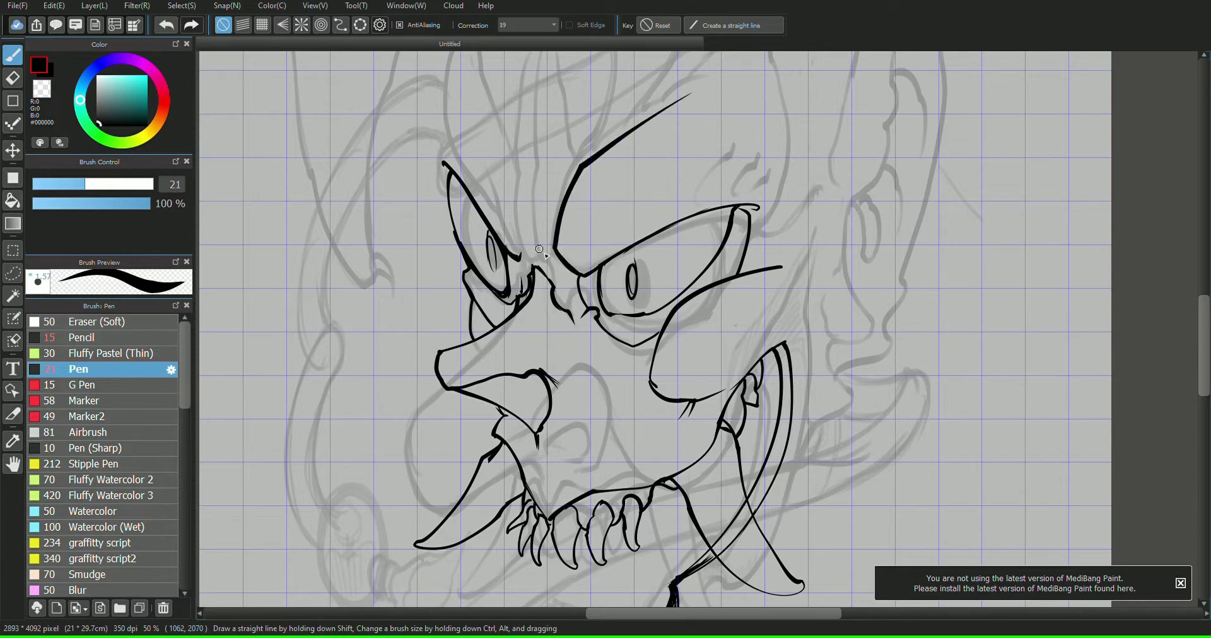
mouse_move(533, 263)
mouse_down()
mouse_move(529, 155)
mouse_move(549, 97)
mouse_up()
mouse_move(531, 265)
mouse_down()
mouse_move(561, 273)
mouse_move(515, 121)
mouse_move(557, 100)
mouse_move(568, 174)
mouse_up()
key(e)
key(b)
drag(563, 143, 572, 181)
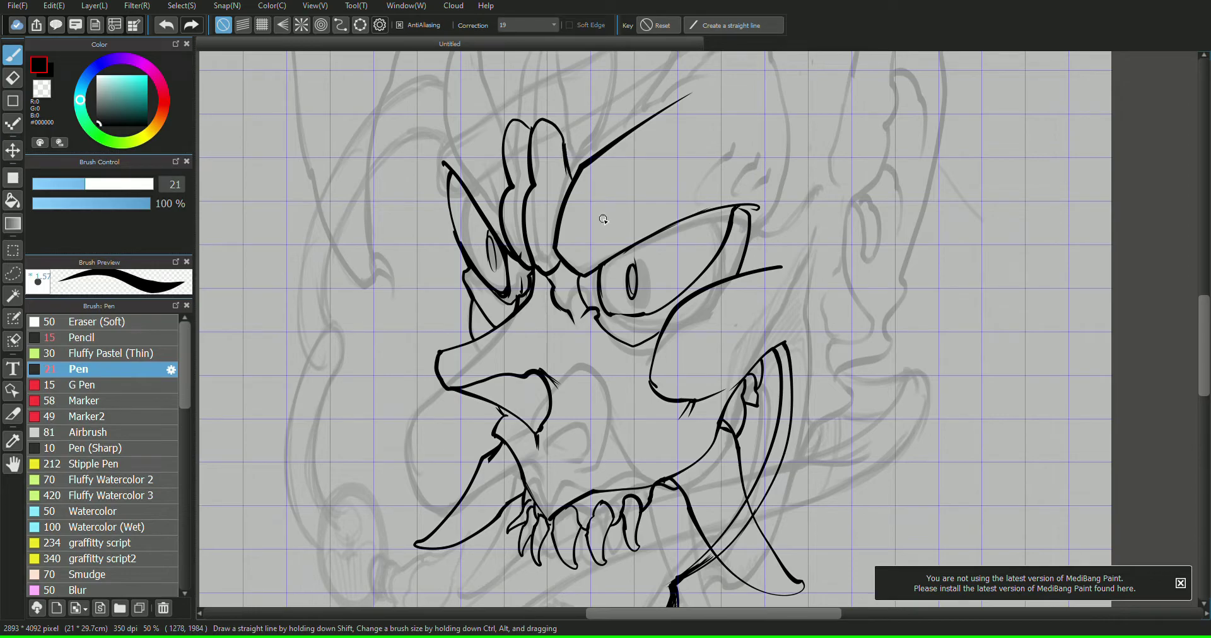
- Close the near brow's large rounded bulge and ink the pointed far brow above the far eye
drag(1091, 188, 1208, 328)
drag(732, 294, 670, 208)
mouse_move(675, 312)
mouse_down()
mouse_move(650, 290)
mouse_move(673, 209)
mouse_up()
drag(1095, 168, 794, 96)
drag(688, 273, 607, 168)
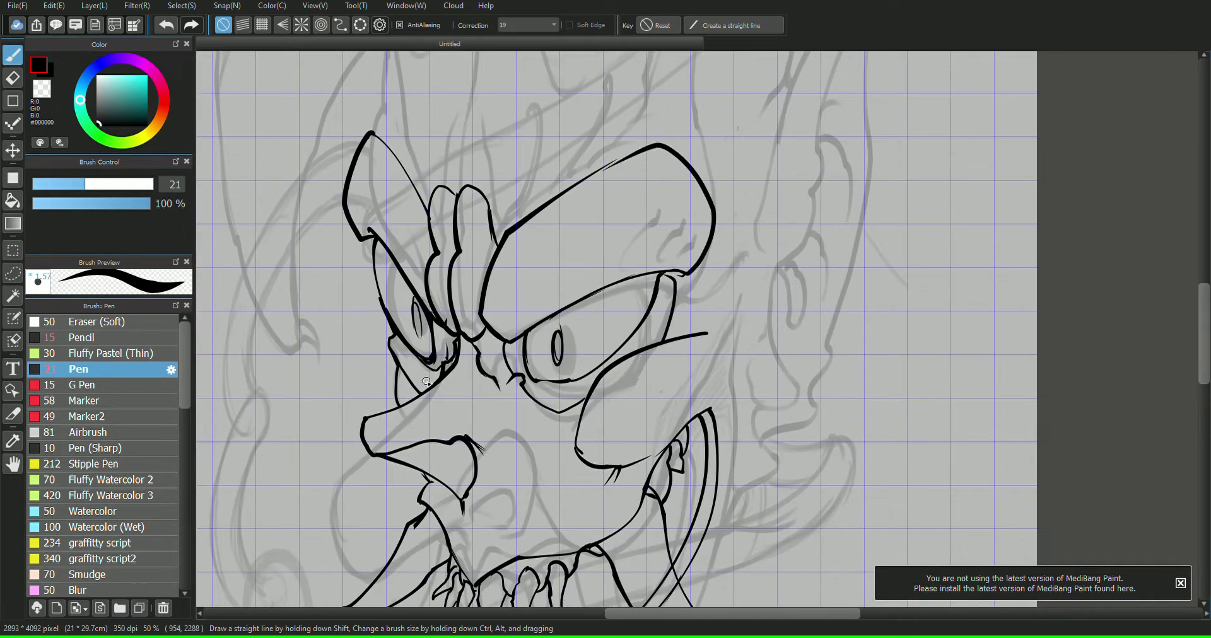
- Erase both pupils and ink short branching creases at the near eye's outer corner
mouse_move(982, 491)
mouse_down()
mouse_move(1099, 205)
mouse_move(1007, 591)
mouse_up()
drag(1107, 174, 1074, 199)
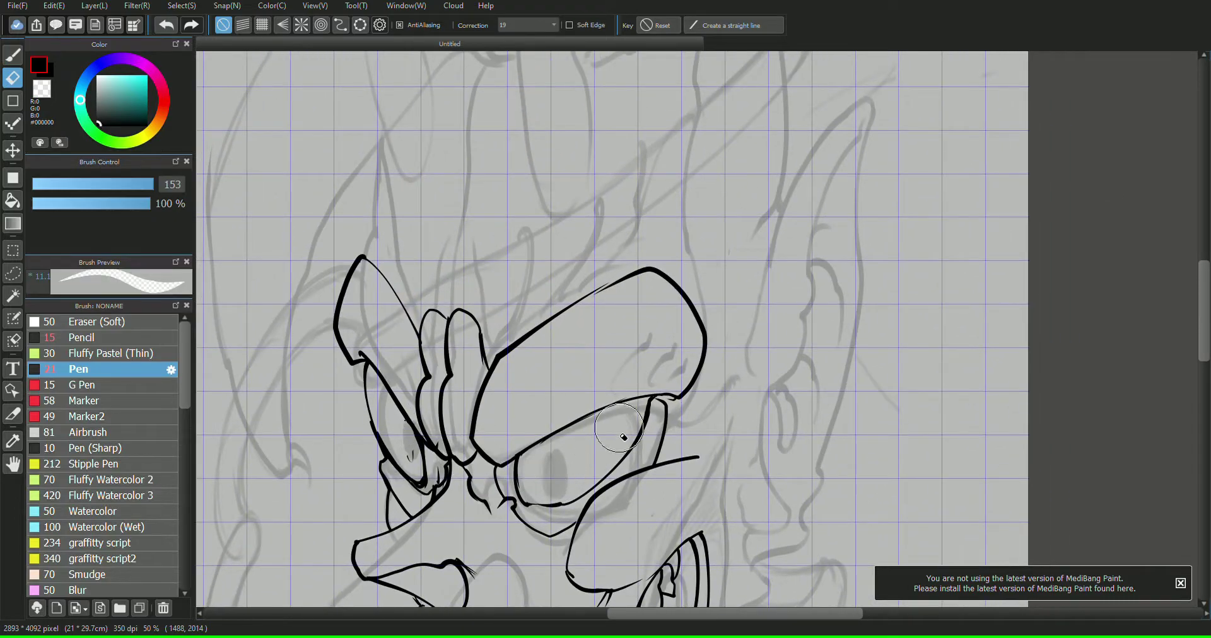
mouse_move(662, 399)
mouse_down()
mouse_move(721, 396)
mouse_move(720, 374)
mouse_up()
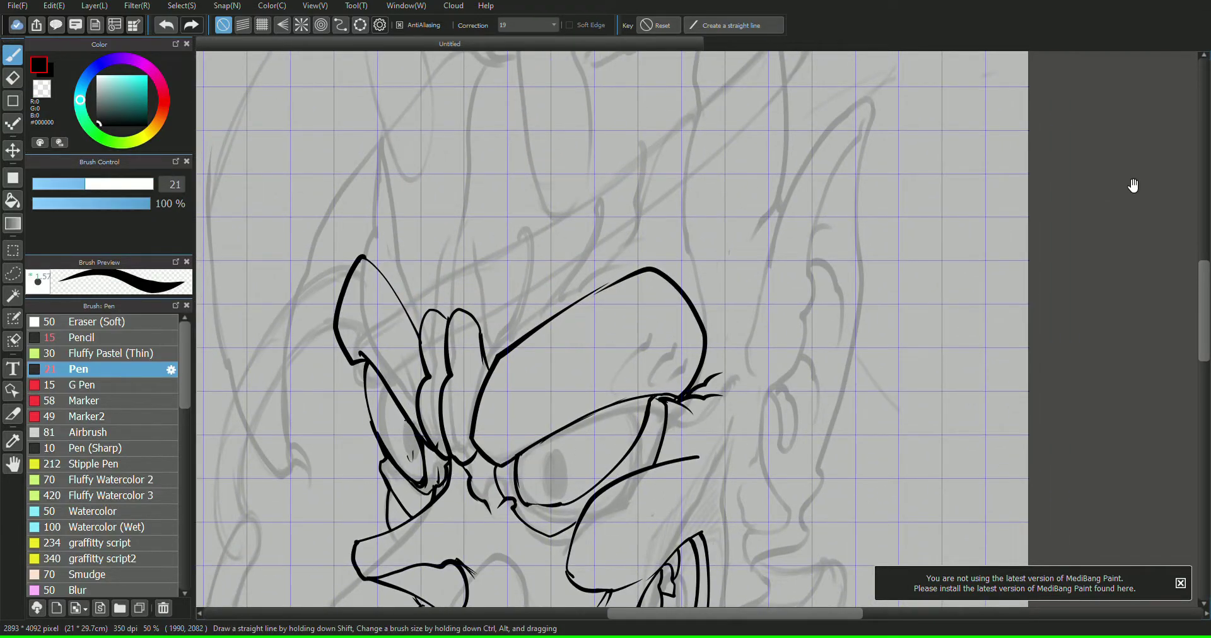
- Ink a large puffy cloud with inner swirls behind the lower jaw, beside the near tusk
drag(1132, 186, 972, 78)
mouse_move(896, 484)
mouse_down()
mouse_move(1106, 202)
mouse_move(1006, 505)
mouse_up()
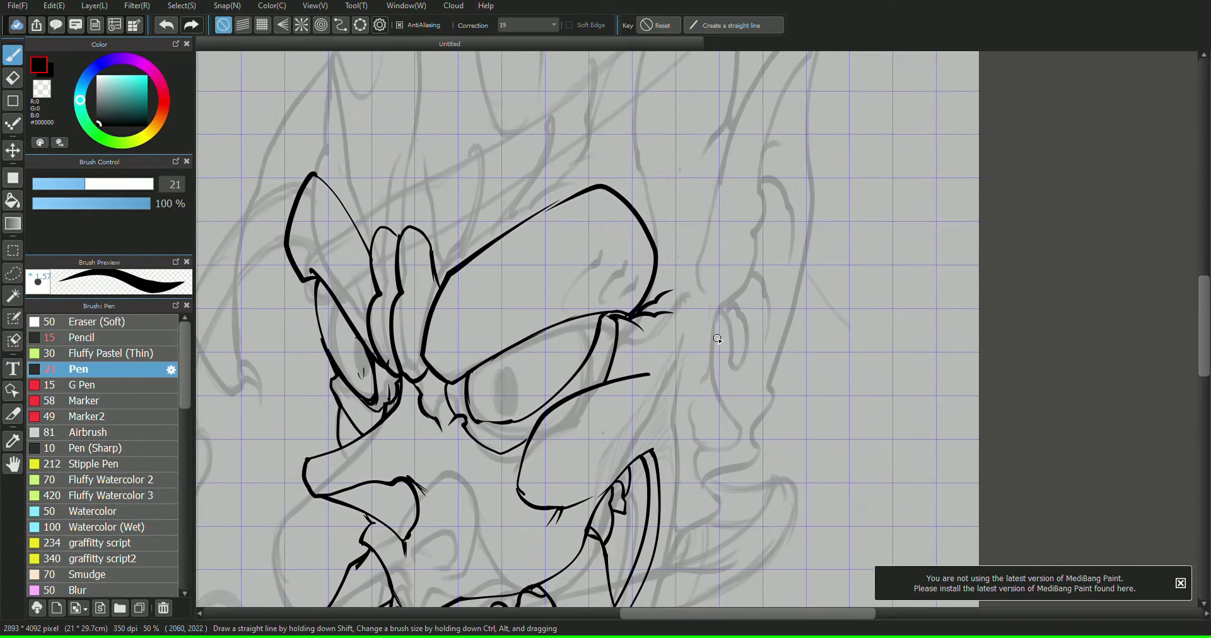
mouse_move(1033, 166)
mouse_down()
mouse_move(1107, 181)
mouse_move(1114, 200)
mouse_move(1121, 187)
mouse_move(1110, 203)
mouse_up()
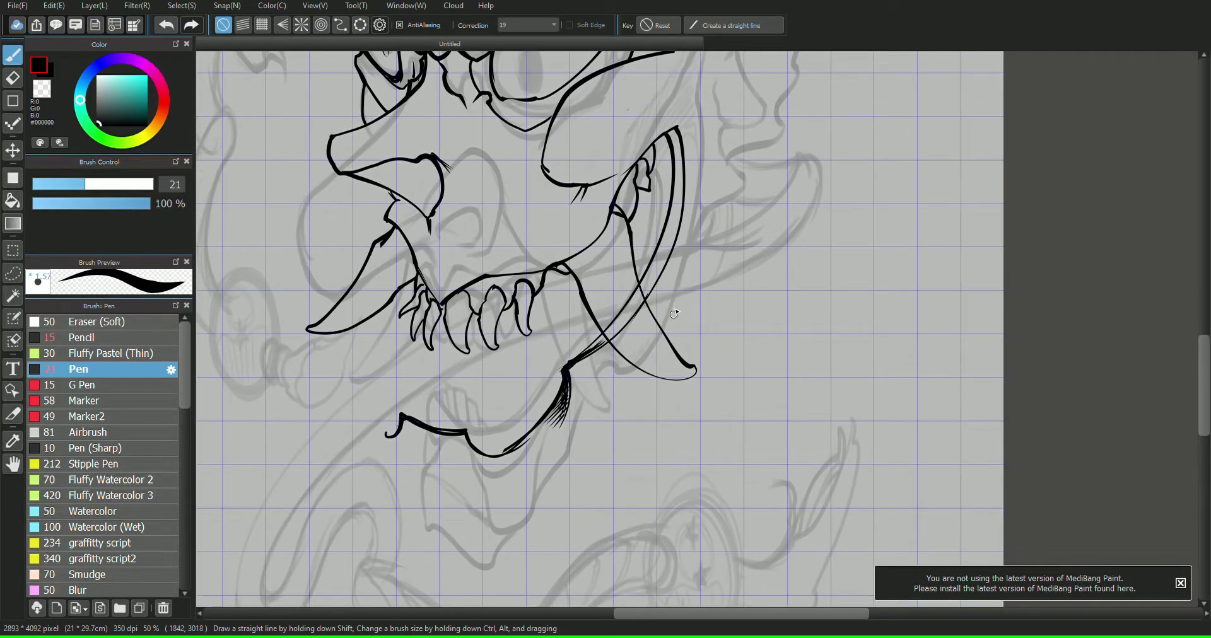
mouse_move(662, 325)
mouse_down()
mouse_move(752, 220)
mouse_move(771, 297)
mouse_up()
mouse_move(760, 222)
mouse_down()
mouse_move(935, 264)
mouse_move(871, 398)
mouse_move(652, 495)
mouse_move(621, 355)
mouse_up()
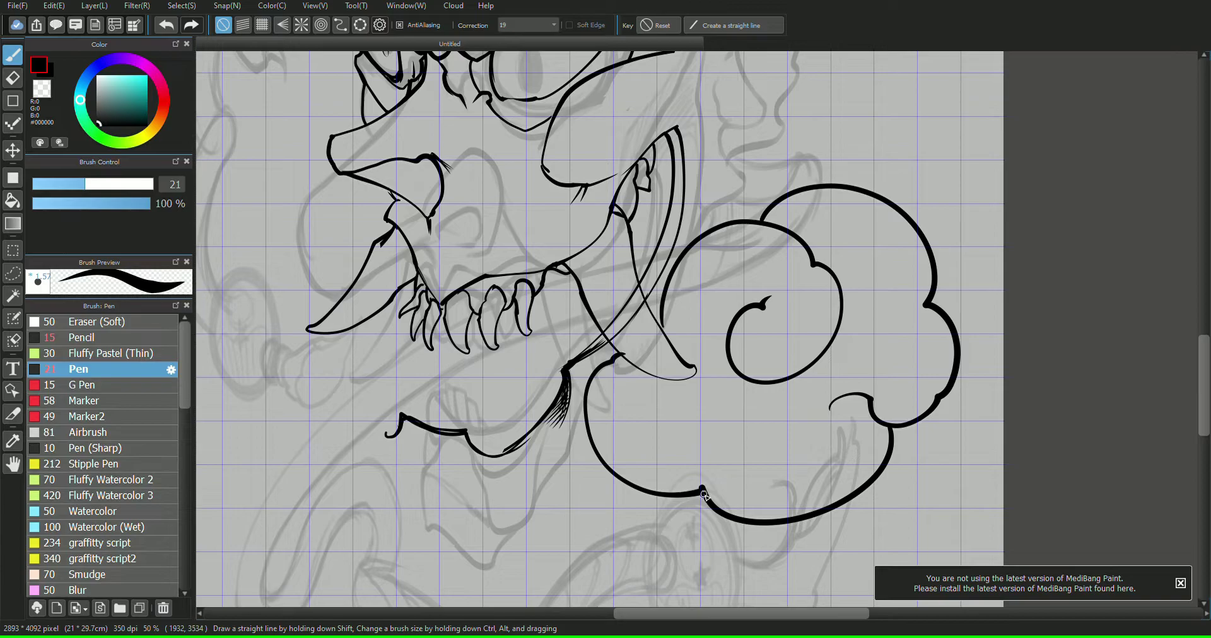
drag(703, 490, 641, 415)
- Ink the tall pointed near ear with its inner rim, folds and lobe, and the line running down to the cloud
scroll(686, 412, up, 4)
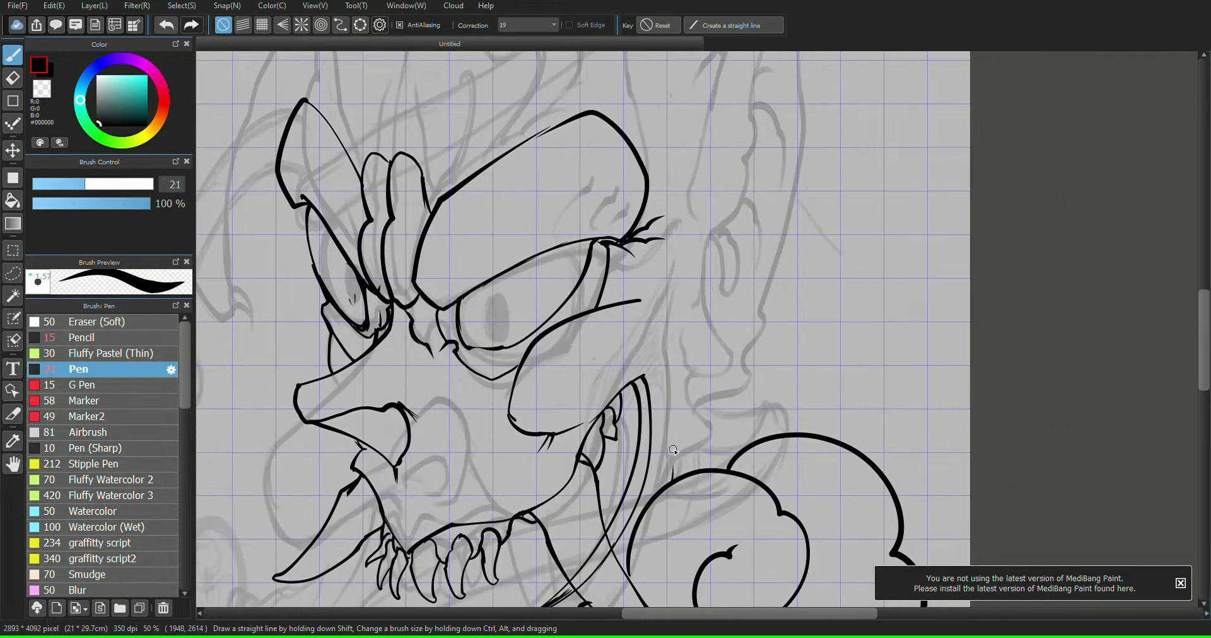
drag(675, 476, 689, 364)
scroll(1105, 184, up, 2)
mouse_move(674, 241)
mouse_down()
mouse_move(751, 141)
mouse_move(669, 480)
mouse_up()
mouse_move(662, 429)
mouse_down()
mouse_move(724, 411)
mouse_move(760, 166)
mouse_move(788, 165)
mouse_up()
mouse_move(681, 363)
mouse_down()
mouse_move(698, 356)
mouse_move(706, 422)
mouse_up()
drag(693, 265, 739, 375)
mouse_move(713, 224)
mouse_down()
mouse_move(763, 244)
mouse_move(785, 208)
mouse_up()
drag(784, 249, 763, 331)
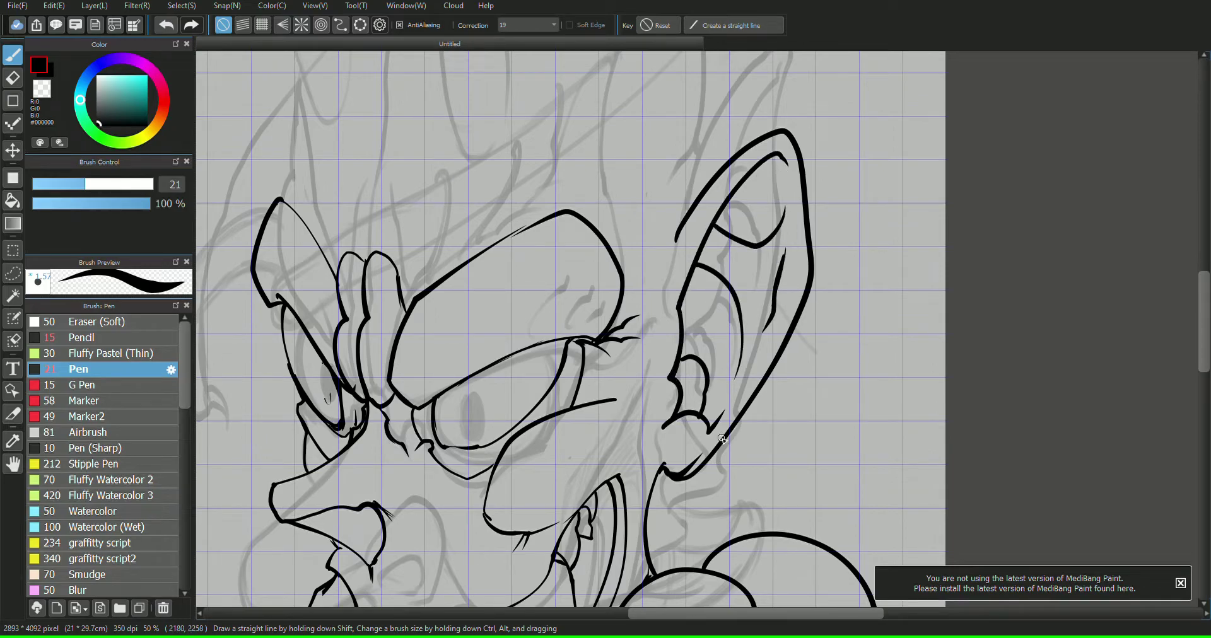
- Start a 4 by 4 mesh transform on the inked head and reshape its upper edge around the brows and ear
drag(999, 237, 1102, 177)
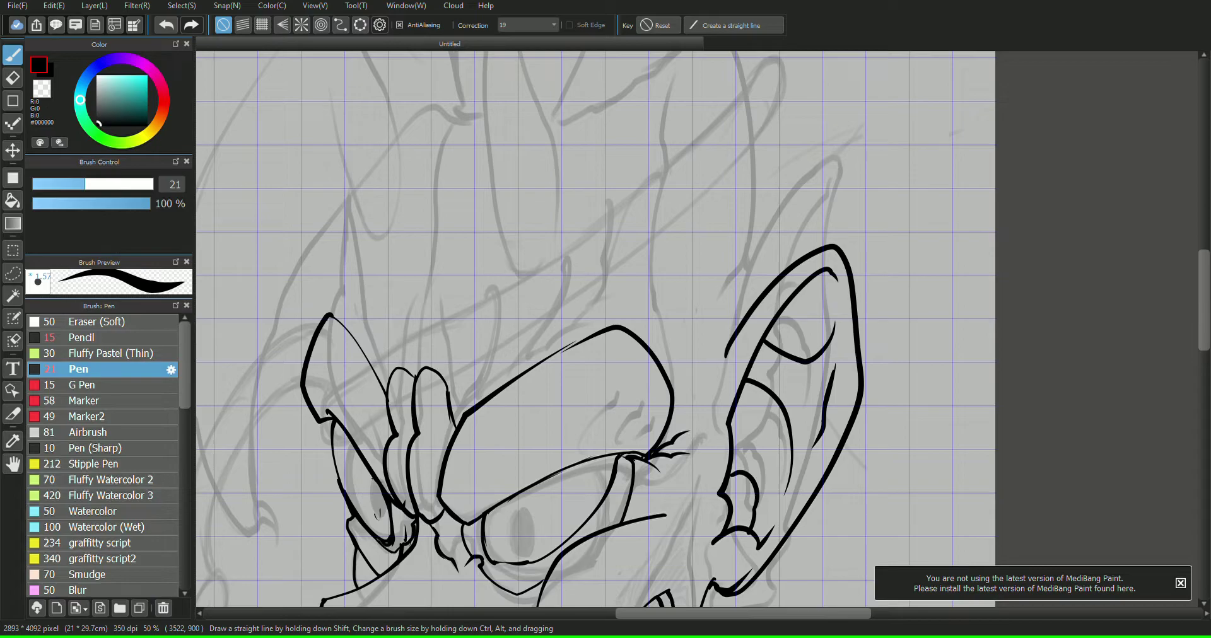
drag(1061, 208, 1055, 146)
click(245, 205)
scroll(1073, 103, down, 3)
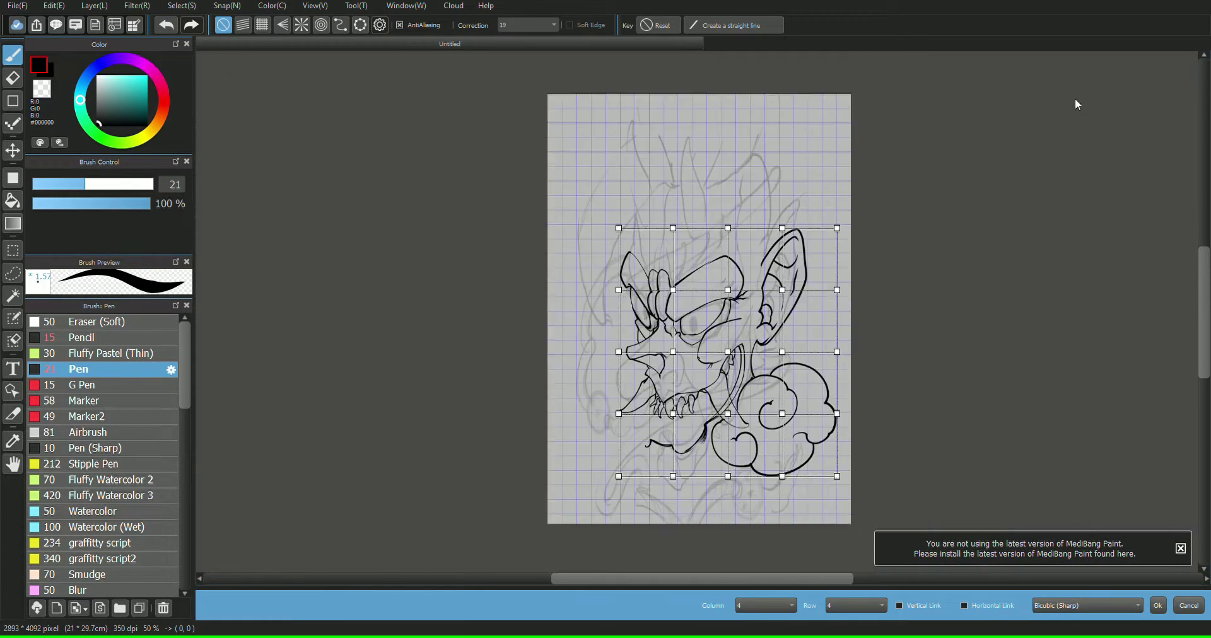
drag(620, 292, 623, 322)
drag(620, 229, 668, 306)
drag(673, 228, 661, 268)
drag(727, 228, 781, 221)
drag(724, 219, 707, 207)
drag(781, 221, 823, 254)
- Pull the mesh inward on the ear side and stretch its lower corner outward on the snout side
drag(837, 290, 813, 307)
drag(830, 354, 811, 356)
drag(817, 353, 754, 359)
mouse_move(600, 353)
mouse_down()
mouse_move(602, 368)
mouse_move(607, 352)
mouse_up()
drag(599, 415, 582, 414)
drag(599, 477, 552, 500)
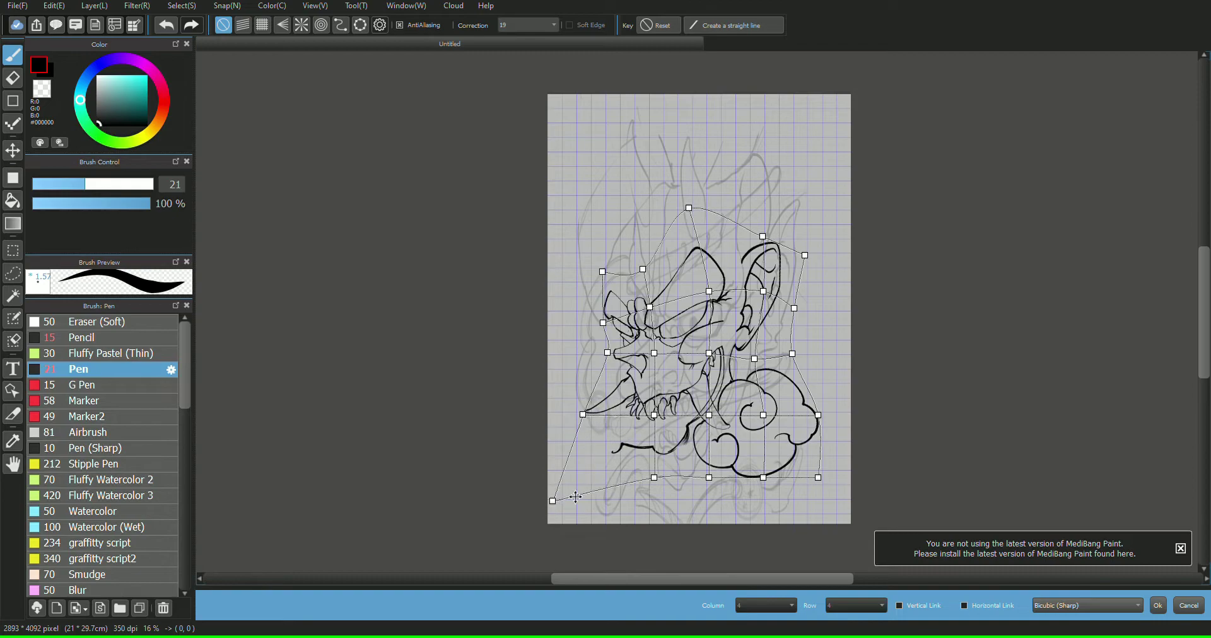
- Adjust the inner and lower mesh points around the nose, mouth and chin, apply the transform, and hide the rough sketch
drag(653, 353, 670, 360)
drag(654, 415, 637, 430)
mouse_move(709, 353)
mouse_down()
mouse_move(721, 354)
mouse_move(673, 360)
mouse_up()
drag(708, 415, 717, 426)
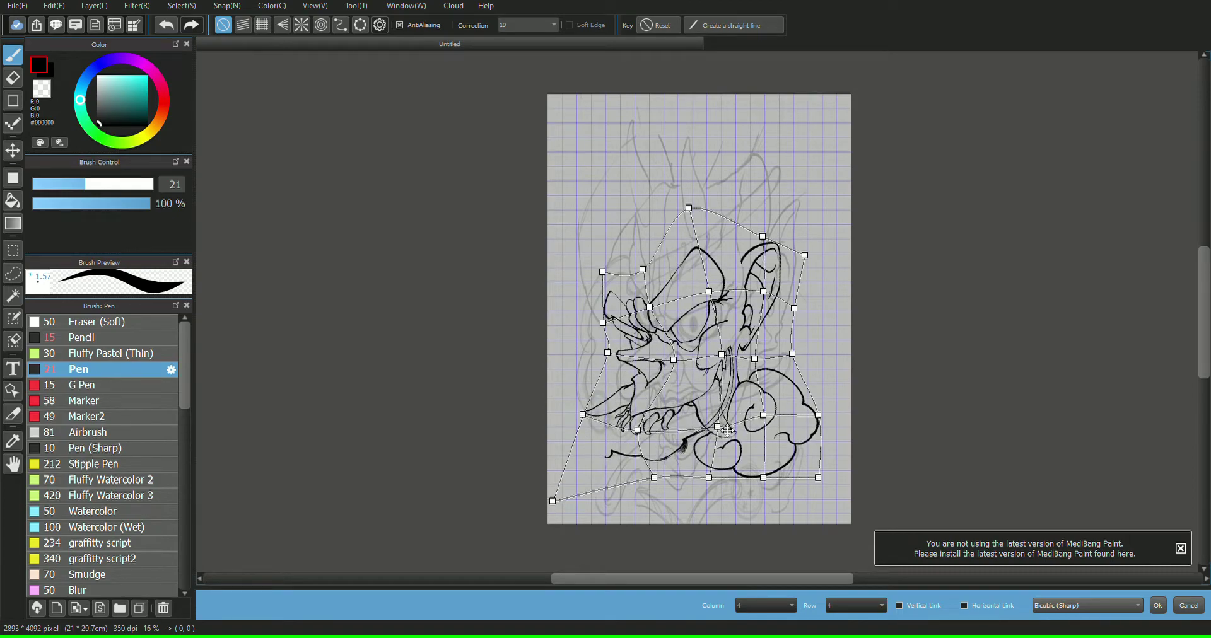
drag(754, 359, 758, 363)
drag(762, 415, 757, 430)
drag(654, 477, 615, 496)
drag(553, 500, 554, 466)
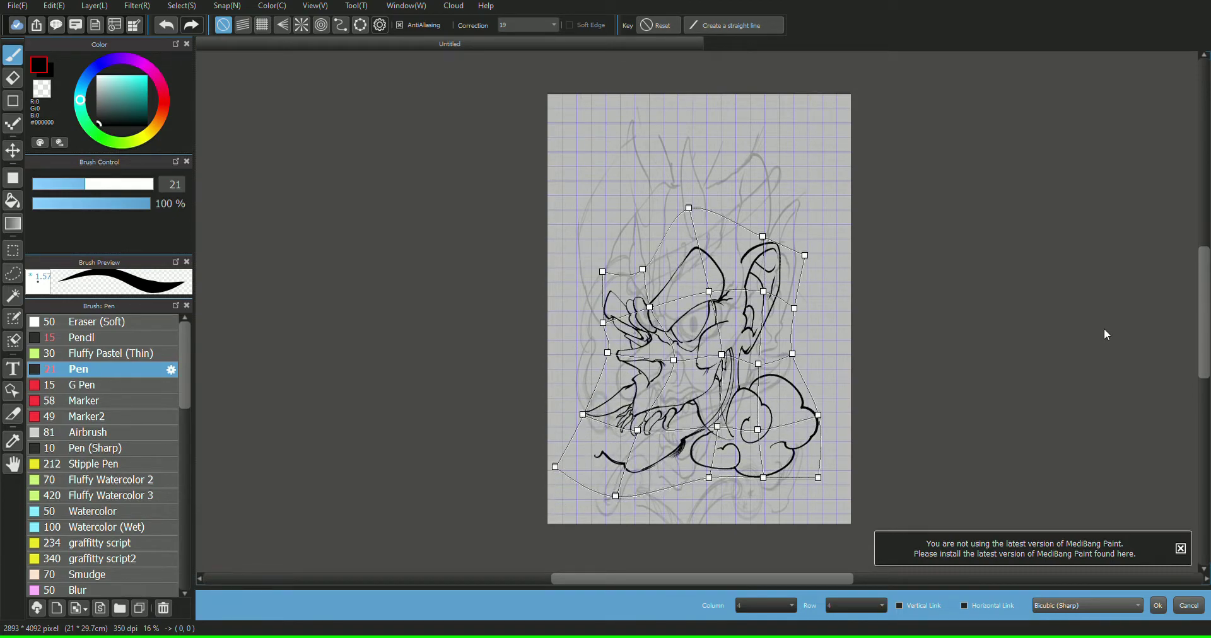
click(1048, 366)
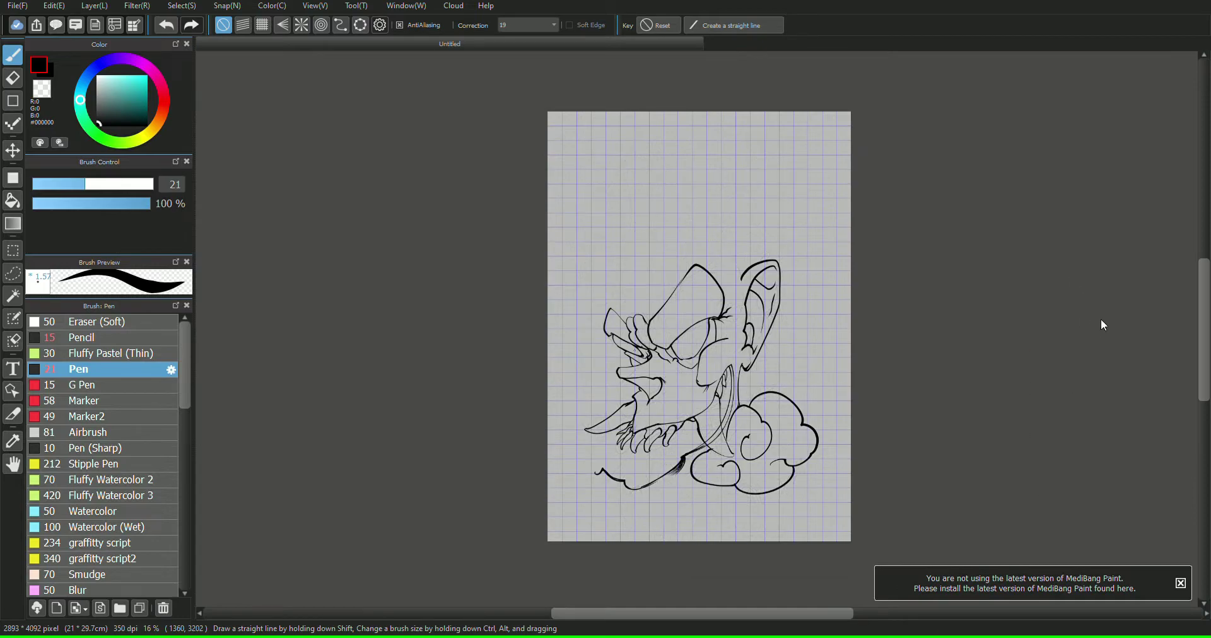
- Ink the forehead contour from the far brow up to a spiky hairline ending at the near ear
click(1044, 103)
click(1044, 103)
click(1044, 103)
click(1014, 128)
mouse_move(429, 374)
mouse_down()
mouse_move(448, 387)
mouse_move(441, 303)
mouse_up()
mouse_move(822, 290)
mouse_down()
mouse_move(791, 281)
mouse_move(736, 136)
mouse_move(656, 132)
mouse_move(525, 265)
mouse_move(450, 307)
mouse_up()
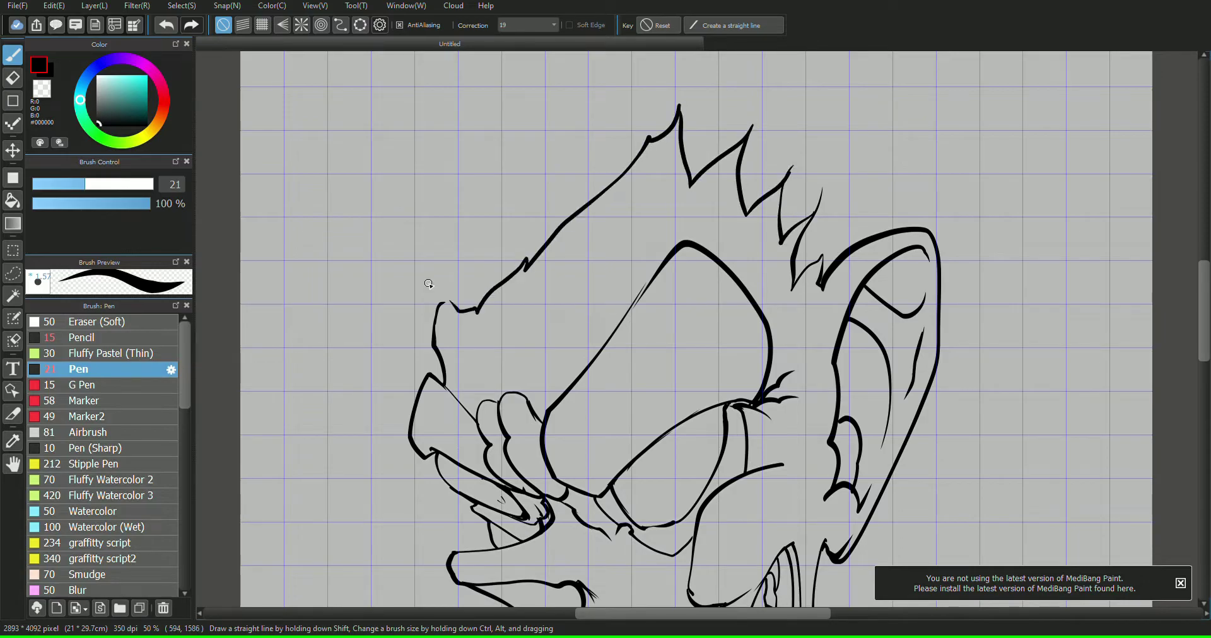
- Erase and clean up the near eye's lower lid lines, and ink new lines along the far eye's outer edge
scroll(1100, 195, down, 5)
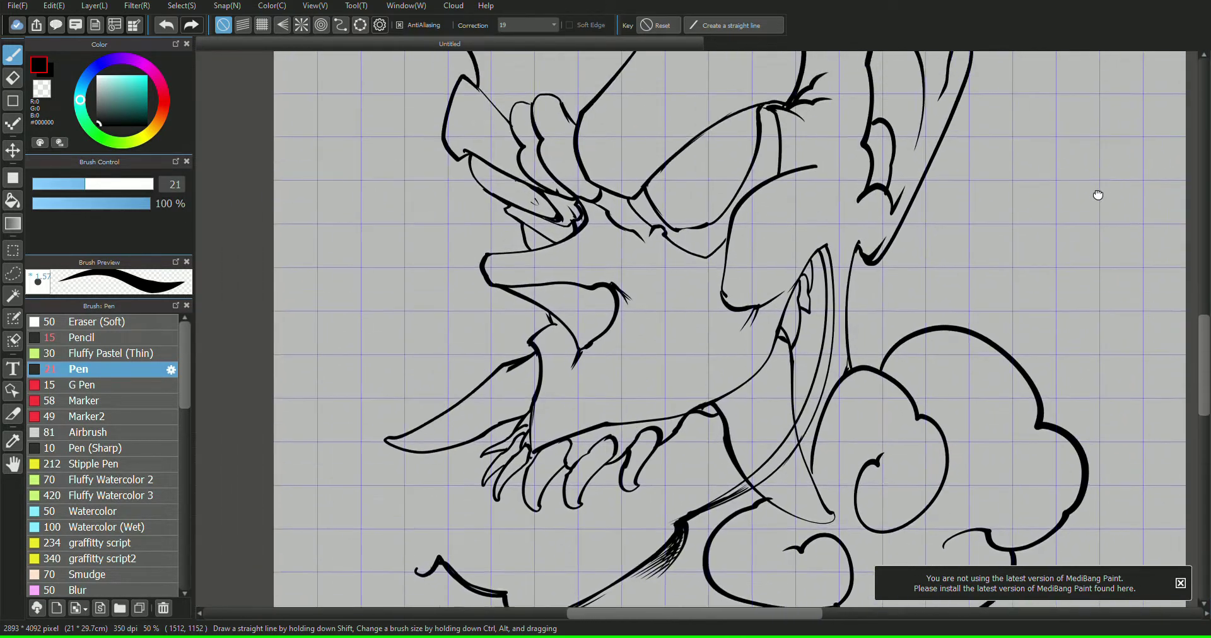
scroll(1097, 195, up, 2)
key(e)
mouse_move(662, 343)
mouse_down()
mouse_move(734, 299)
mouse_move(738, 245)
mouse_up()
key(b)
drag(459, 288, 502, 339)
mouse_move(464, 294)
mouse_down()
mouse_move(493, 346)
mouse_move(487, 387)
mouse_up()
- Set the eraser size to 29 and clear the old lines inside the far eye and its socket
key(e)
click(99, 185)
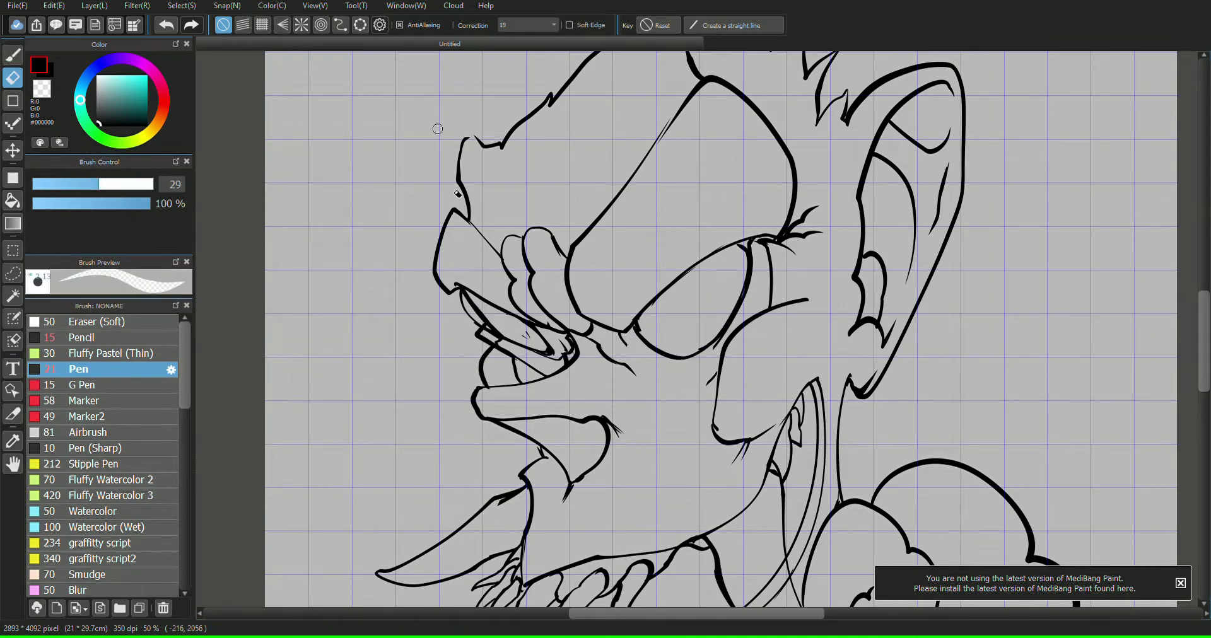
drag(462, 296, 498, 342)
mouse_move(516, 359)
mouse_down()
mouse_move(515, 373)
mouse_move(512, 335)
mouse_move(494, 326)
mouse_up()
mouse_move(529, 327)
mouse_down()
mouse_move(565, 344)
mouse_move(555, 356)
mouse_up()
mouse_move(463, 292)
mouse_down()
mouse_move(487, 324)
mouse_move(486, 385)
mouse_move(495, 348)
mouse_up()
key(b)
key(e)
drag(495, 348, 542, 375)
key(b)
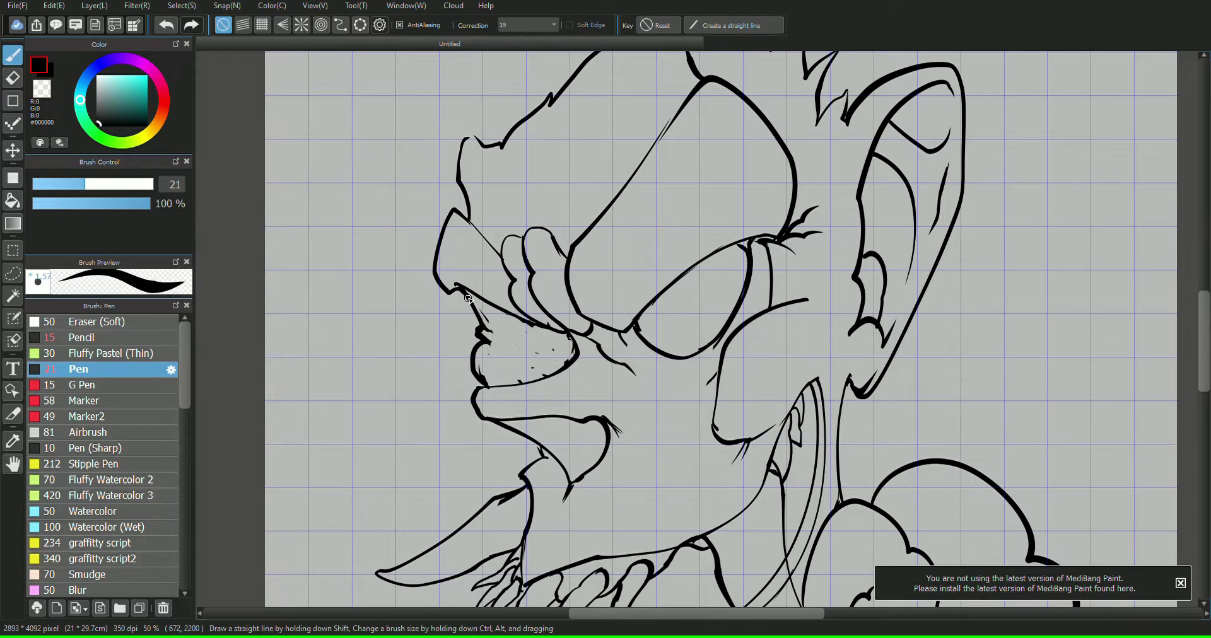
- Re-ink the far eye with its lower socket and draw the lid fold under the near eye
mouse_move(486, 330)
mouse_down()
mouse_move(548, 355)
mouse_move(512, 332)
mouse_move(543, 376)
mouse_up()
mouse_move(621, 335)
mouse_down()
mouse_move(649, 388)
mouse_move(715, 376)
mouse_up()
mouse_move(537, 376)
mouse_down()
mouse_move(485, 344)
mouse_move(532, 368)
mouse_up()
key(e)
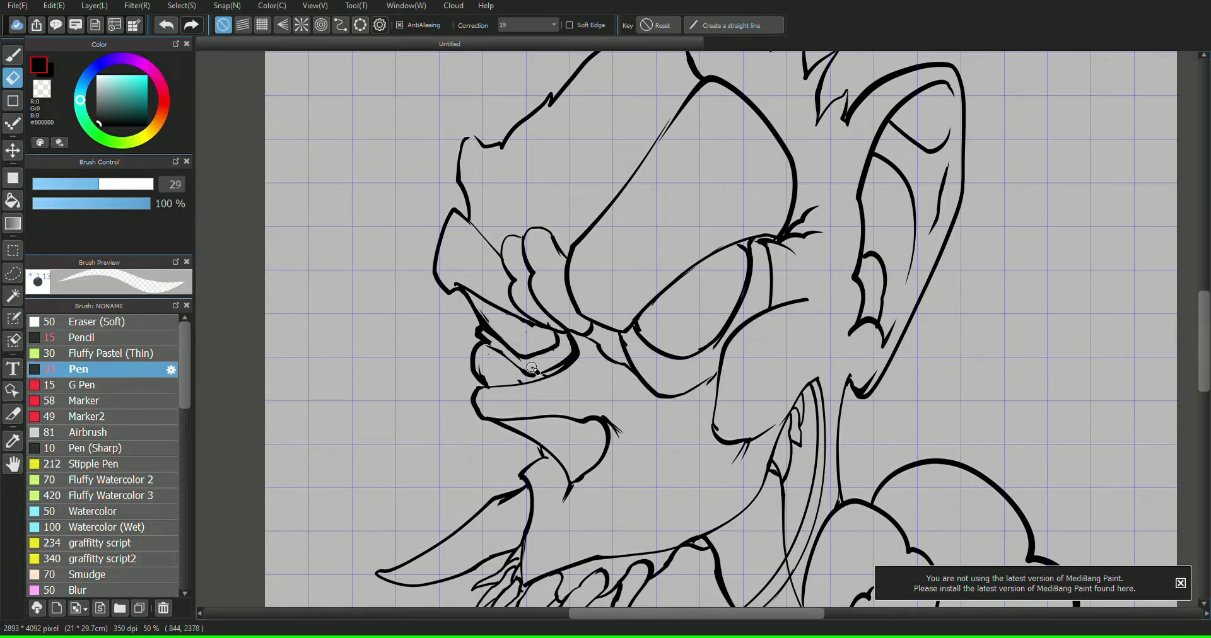
- Thicken the far eye's outer edge and fill the near eye's outer corner with black wedges
key(b)
drag(489, 324, 473, 294)
mouse_move(740, 245)
mouse_down()
mouse_move(750, 252)
mouse_move(743, 308)
mouse_up()
mouse_move(766, 239)
mouse_down()
mouse_move(754, 268)
mouse_move(780, 239)
mouse_move(774, 299)
mouse_up()
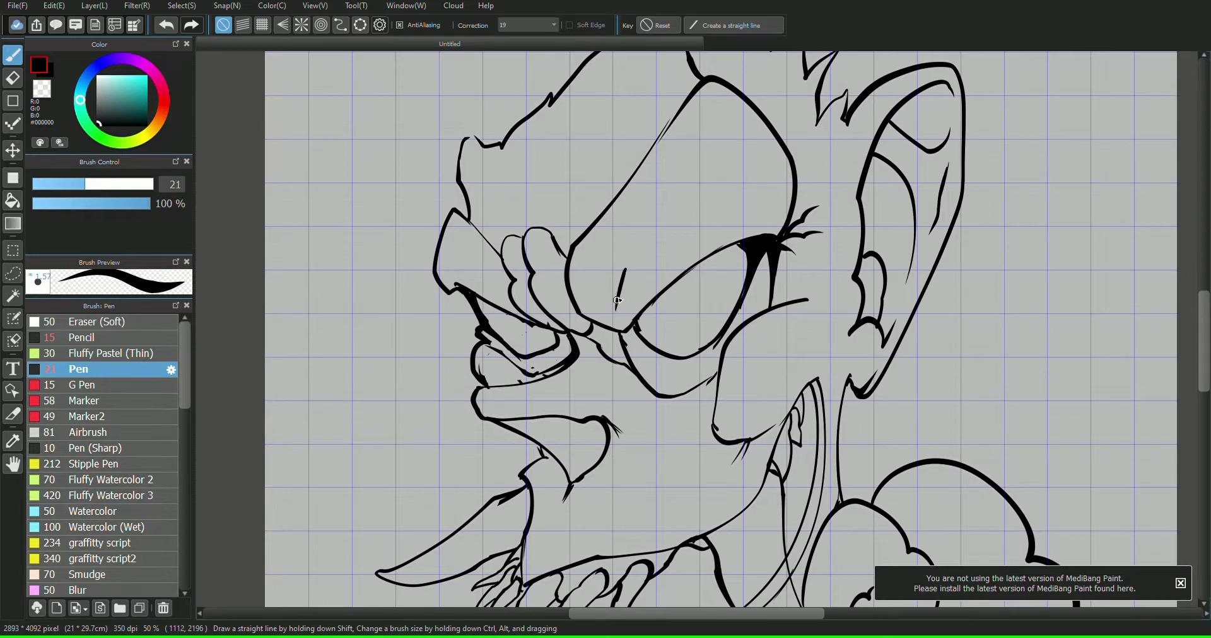
- Erase the narrow far eye lines and ink a larger, rounder far eye against the nose bridge
key(e)
mouse_move(499, 331)
mouse_down()
mouse_move(555, 341)
mouse_move(493, 332)
mouse_move(526, 328)
mouse_move(466, 290)
mouse_move(515, 335)
mouse_move(485, 306)
mouse_move(494, 343)
mouse_move(483, 314)
mouse_move(535, 371)
mouse_move(585, 272)
mouse_move(551, 327)
mouse_up()
key(b)
mouse_move(547, 377)
mouse_down()
mouse_move(562, 335)
mouse_move(573, 354)
mouse_move(549, 377)
mouse_move(590, 327)
mouse_move(548, 378)
mouse_up()
key(e)
key(b)
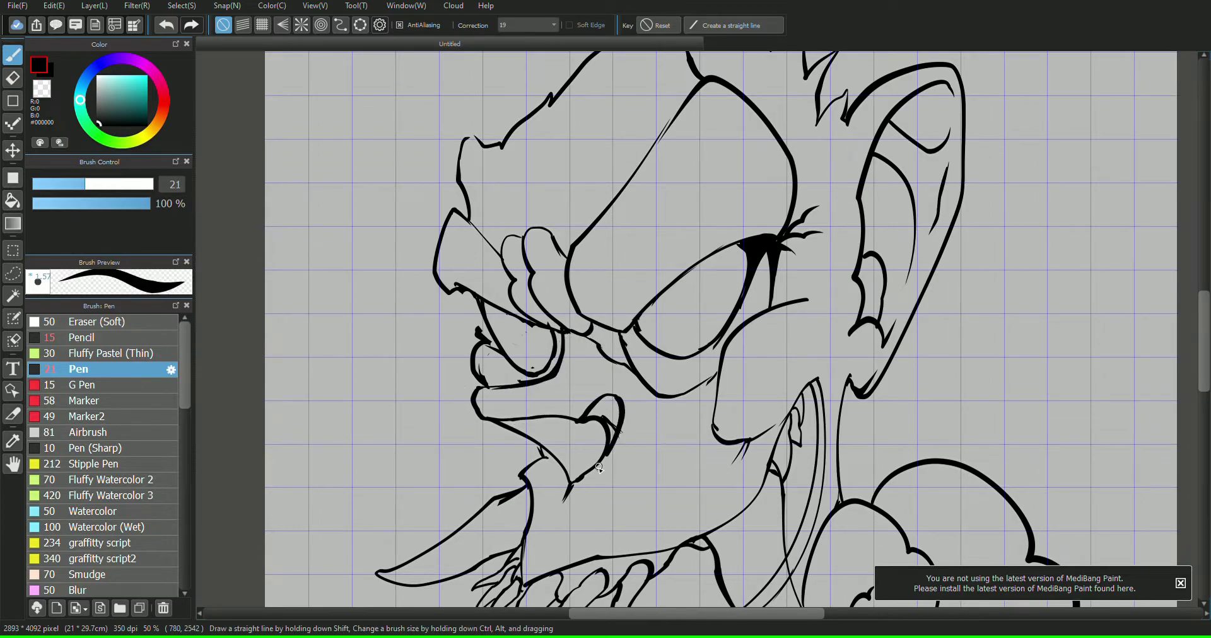
- Erase the old nostril lines and ink a larger rounded nostril wing tapering to the upper lip
key(e)
mouse_move(588, 423)
mouse_down()
mouse_move(597, 453)
mouse_move(608, 434)
mouse_up()
key(b)
drag(619, 435, 570, 488)
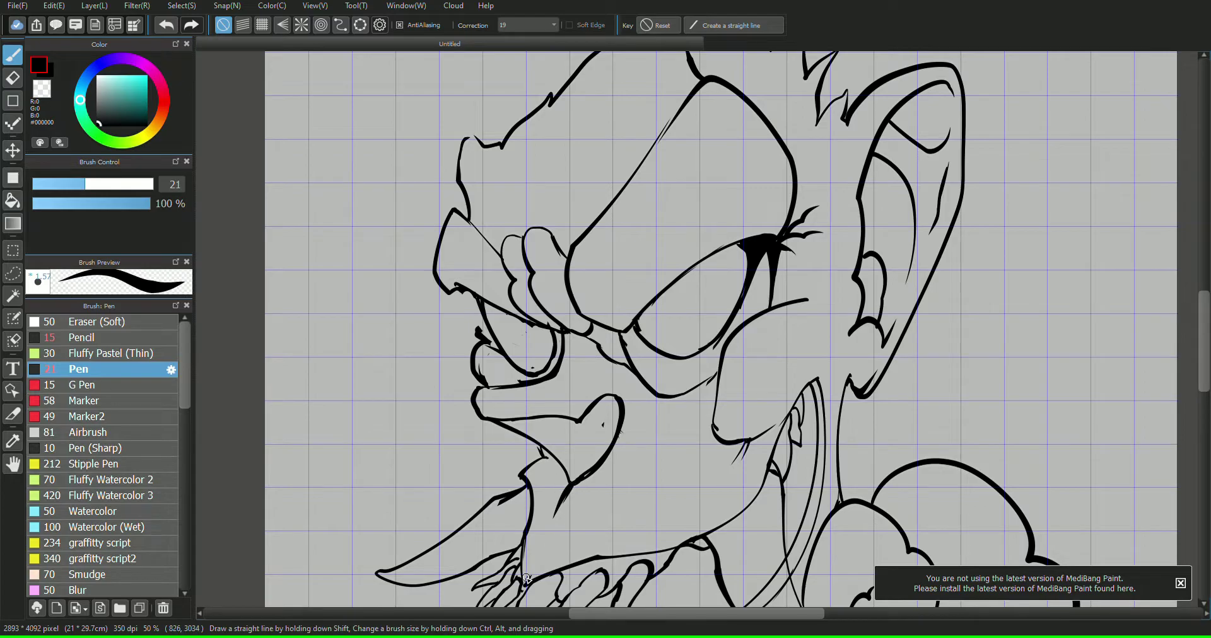
drag(526, 579, 522, 570)
- Ink a thick curved horn shape on the far side of the head and a pointed horn rising from the forehead
scroll(697, 505, up, 4)
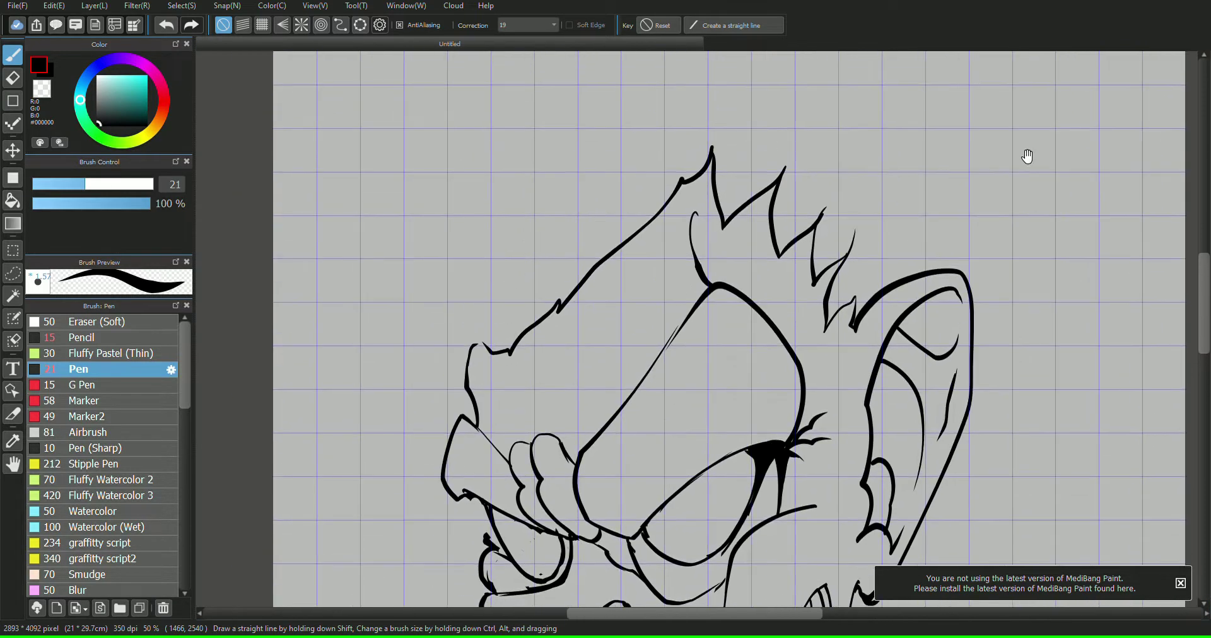
mouse_move(510, 350)
mouse_down()
mouse_move(441, 289)
mouse_move(332, 278)
mouse_up()
mouse_move(510, 350)
mouse_down()
mouse_move(379, 221)
mouse_move(319, 302)
mouse_up()
mouse_move(1017, 363)
mouse_down()
mouse_move(1095, 183)
mouse_move(1041, 60)
mouse_move(1094, 173)
mouse_move(1068, 207)
mouse_up()
mouse_move(655, 342)
mouse_down()
mouse_move(645, 356)
mouse_move(593, 117)
mouse_move(681, 309)
mouse_up()
- Ink the far ear beneath the curved horn with thickened edges and erase its stray inner lines
mouse_move(396, 331)
mouse_down()
mouse_move(498, 368)
mouse_move(488, 415)
mouse_up()
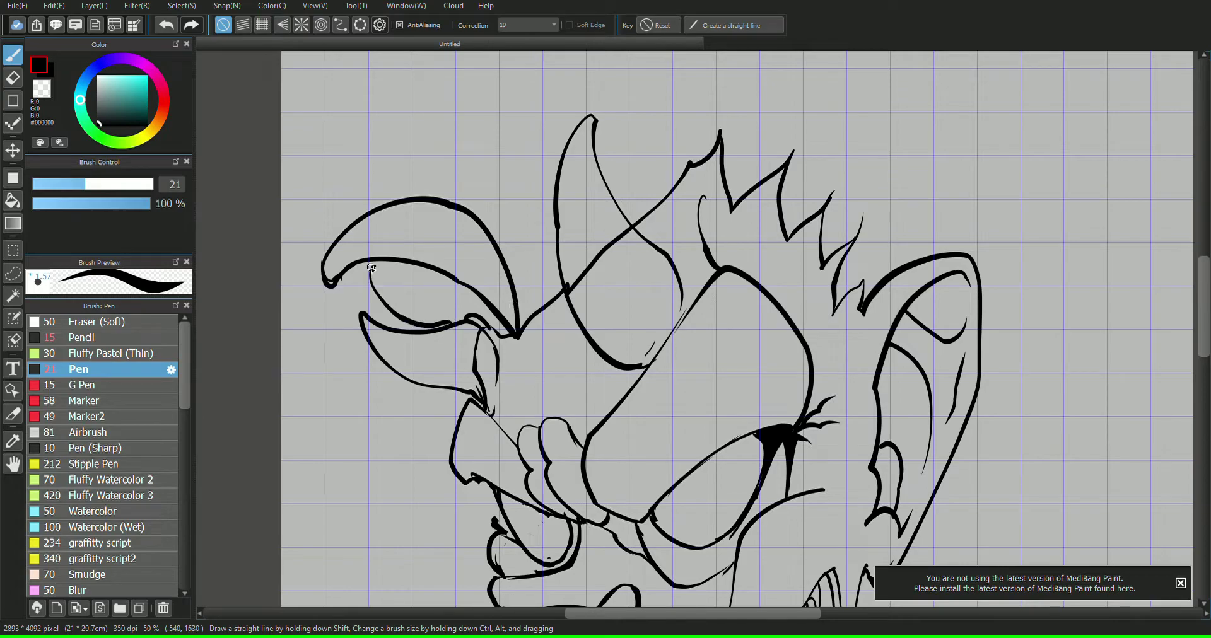
drag(371, 268, 369, 346)
mouse_move(372, 271)
mouse_down()
mouse_move(356, 298)
mouse_move(439, 312)
mouse_up()
drag(430, 381, 364, 332)
key(e)
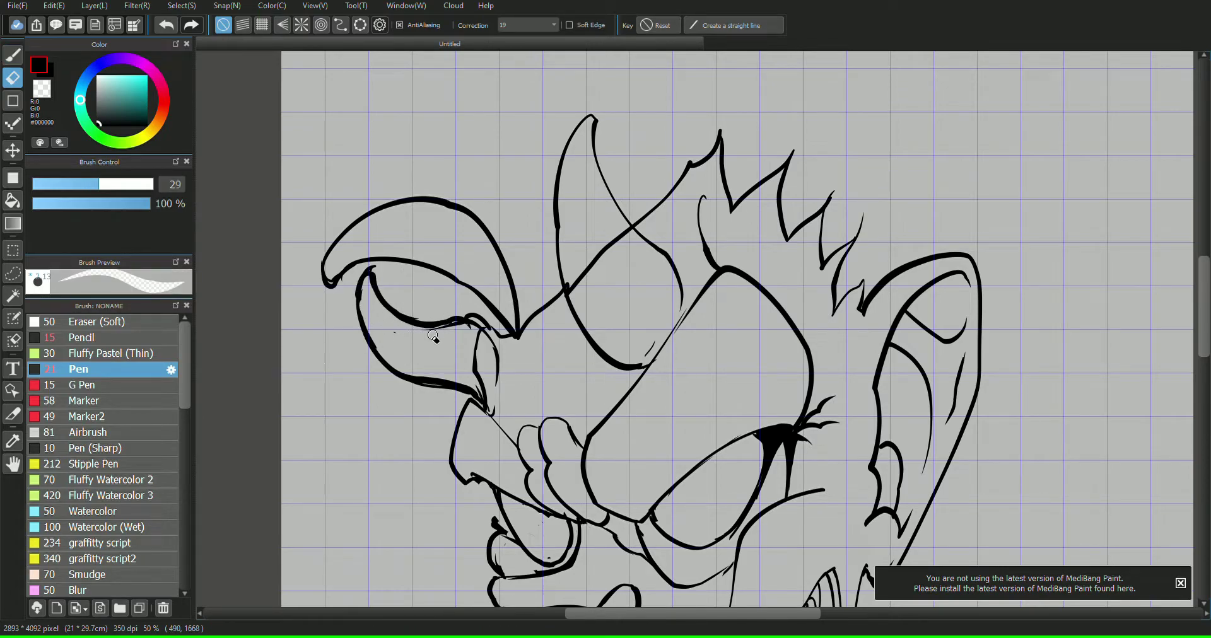
key(b)
- Ink the lower front teeth, the blocky chin, and the underside of the jaw running back to the cloud
scroll(788, 401, down, 10)
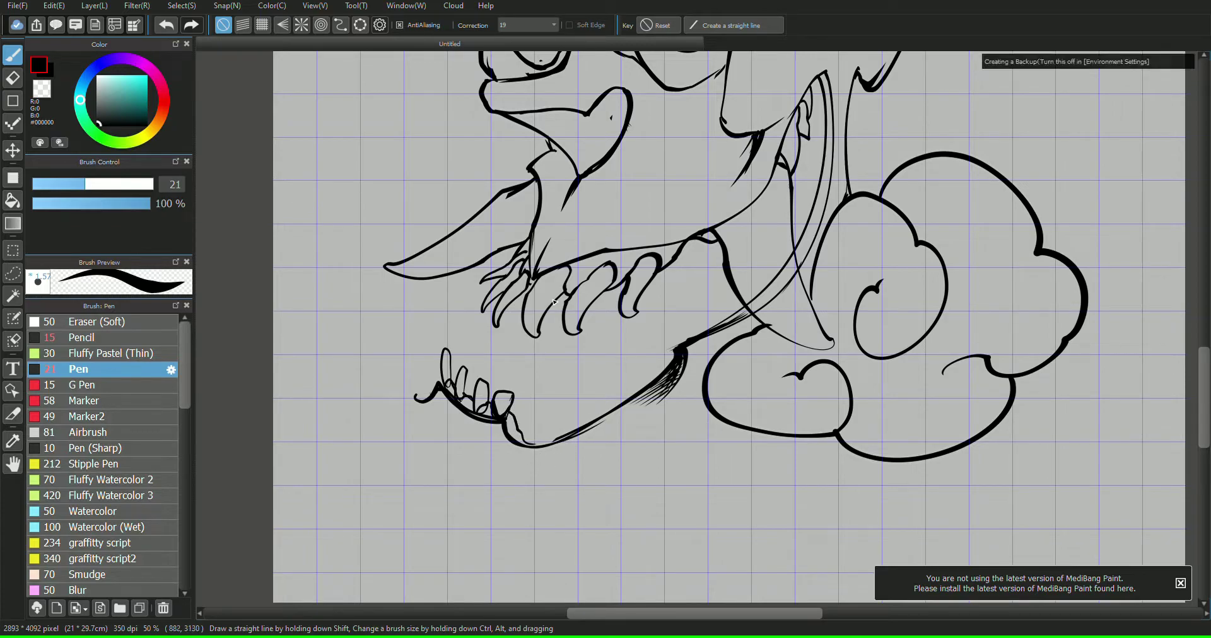
mouse_move(484, 442)
mouse_down()
mouse_move(555, 498)
mouse_move(638, 414)
mouse_up()
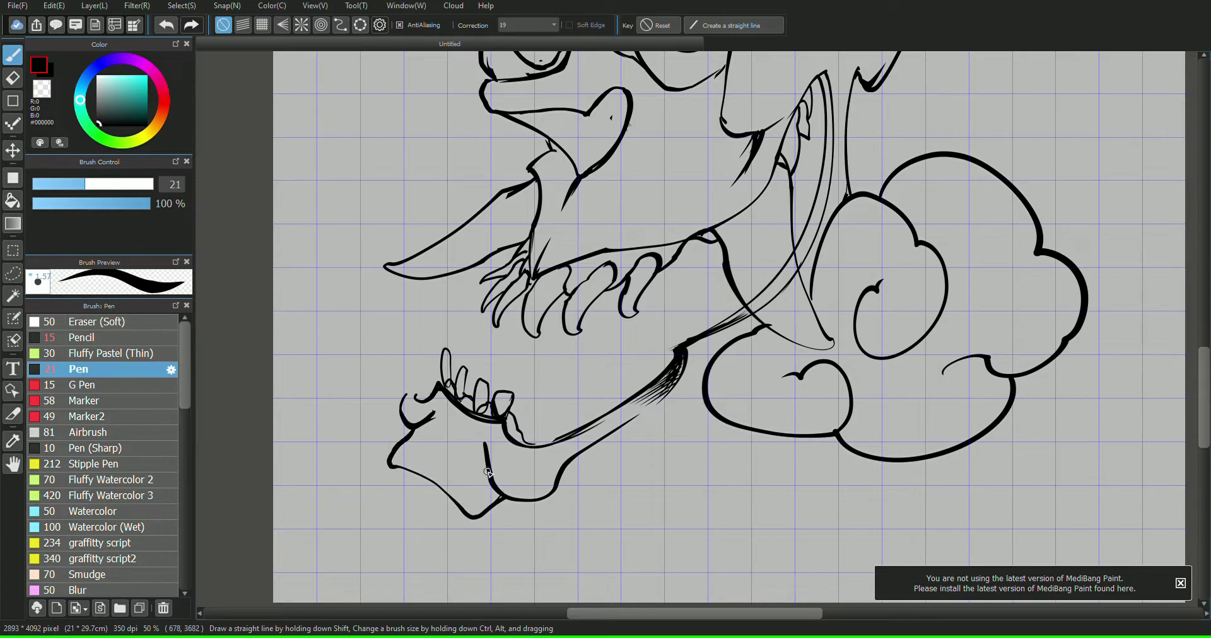
key(e)
drag(401, 444, 389, 469)
key(b)
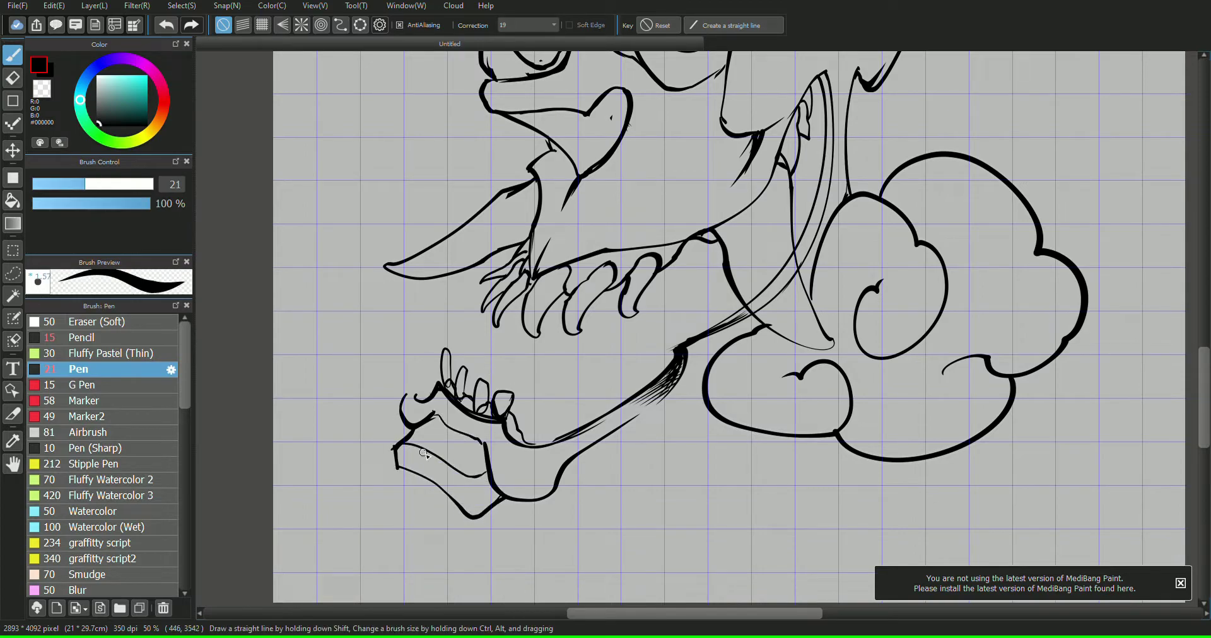
drag(578, 458, 703, 398)
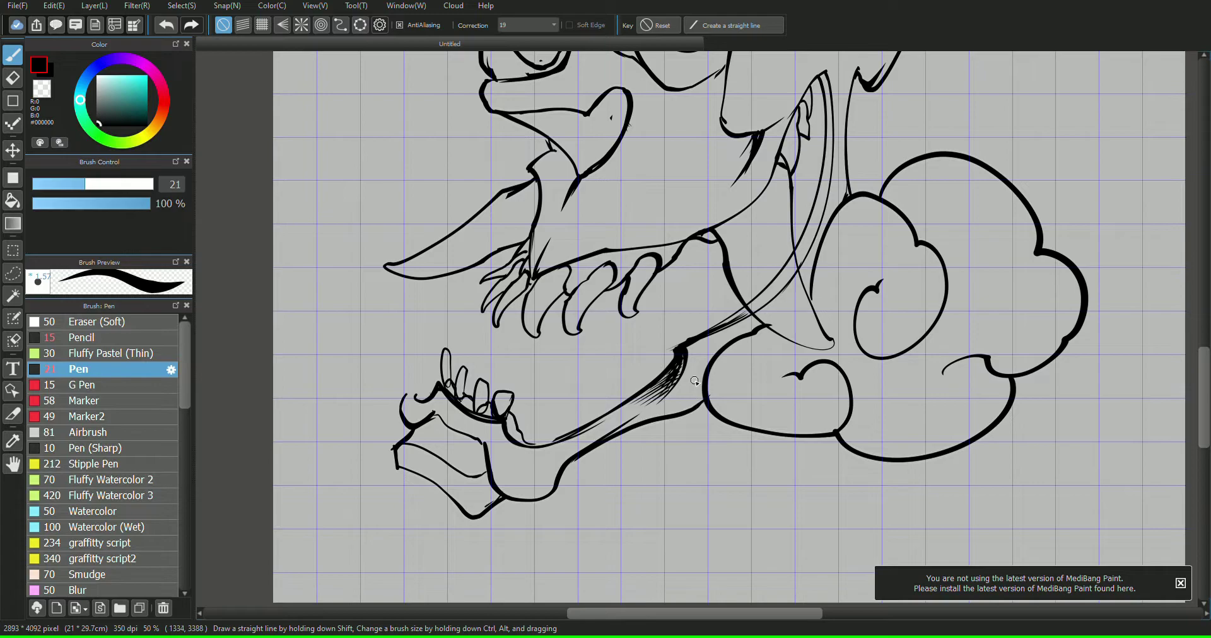
- Erase the rounded tip of the lower lip and re-ink it as an angular lip along the jaw
scroll(1035, 203, down, 2)
key(e)
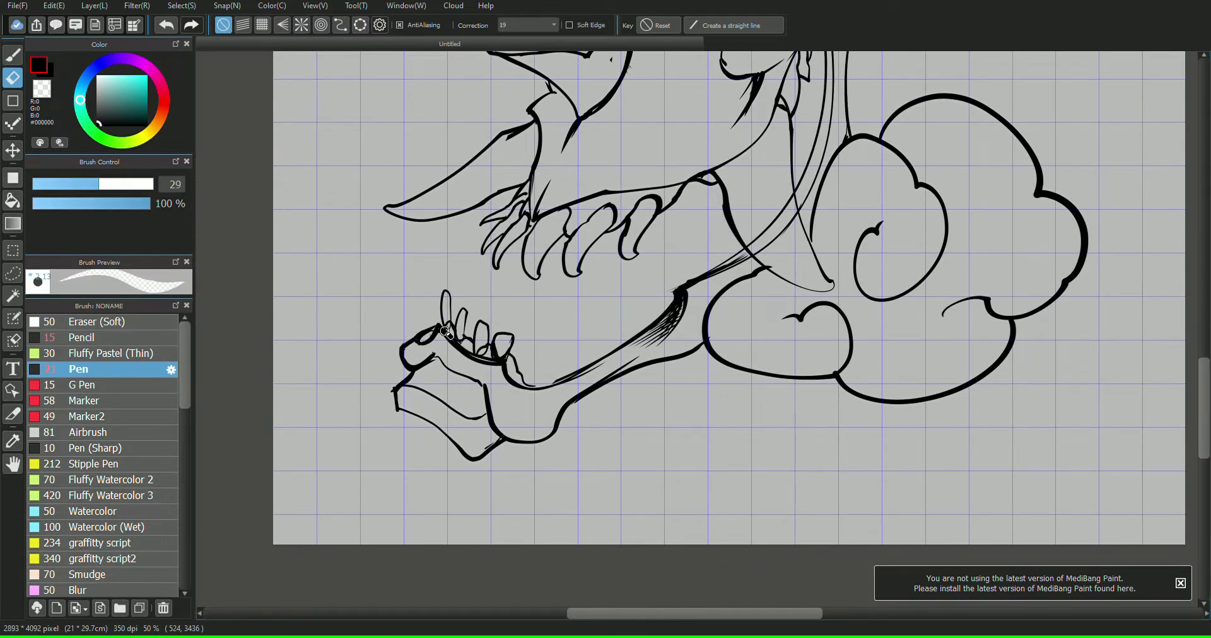
drag(420, 337, 409, 368)
key(b)
mouse_move(685, 316)
mouse_down()
mouse_move(577, 394)
mouse_move(481, 375)
mouse_move(432, 351)
mouse_up()
drag(418, 365, 437, 325)
- Erase the chin's rounded bump, re-ink a straighter lower jaw edge, and draw the tongue curve behind the lower teeth
key(e)
drag(489, 413, 560, 429)
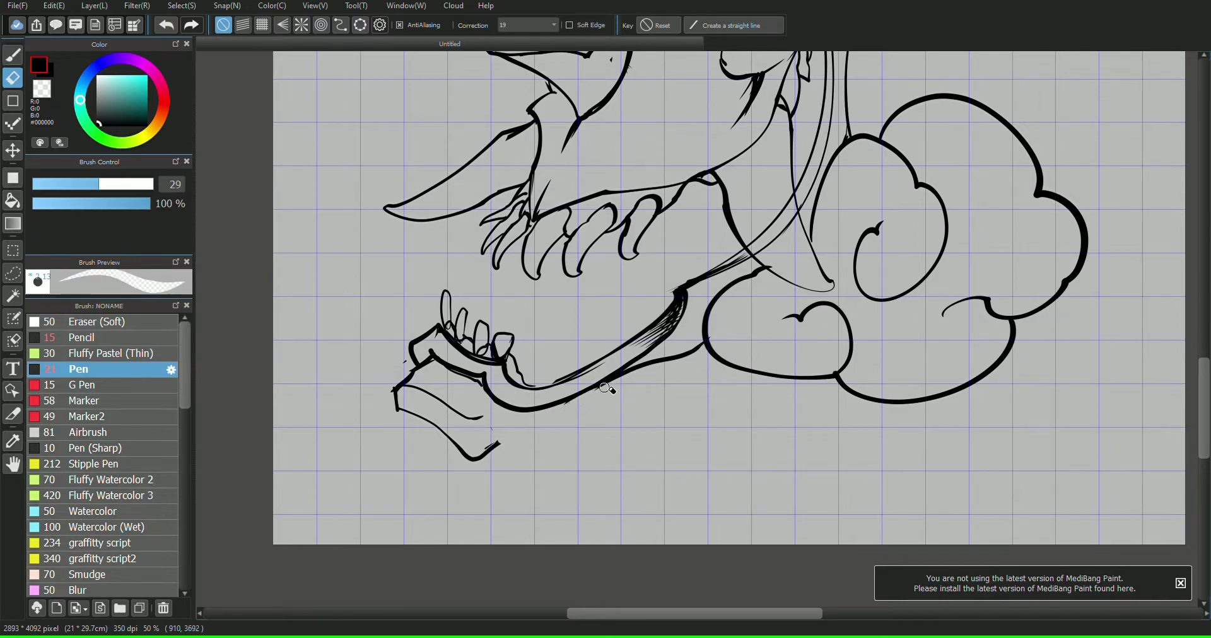
key(b)
mouse_move(604, 388)
mouse_down()
mouse_move(689, 355)
mouse_move(541, 438)
mouse_move(479, 454)
mouse_move(522, 414)
mouse_up()
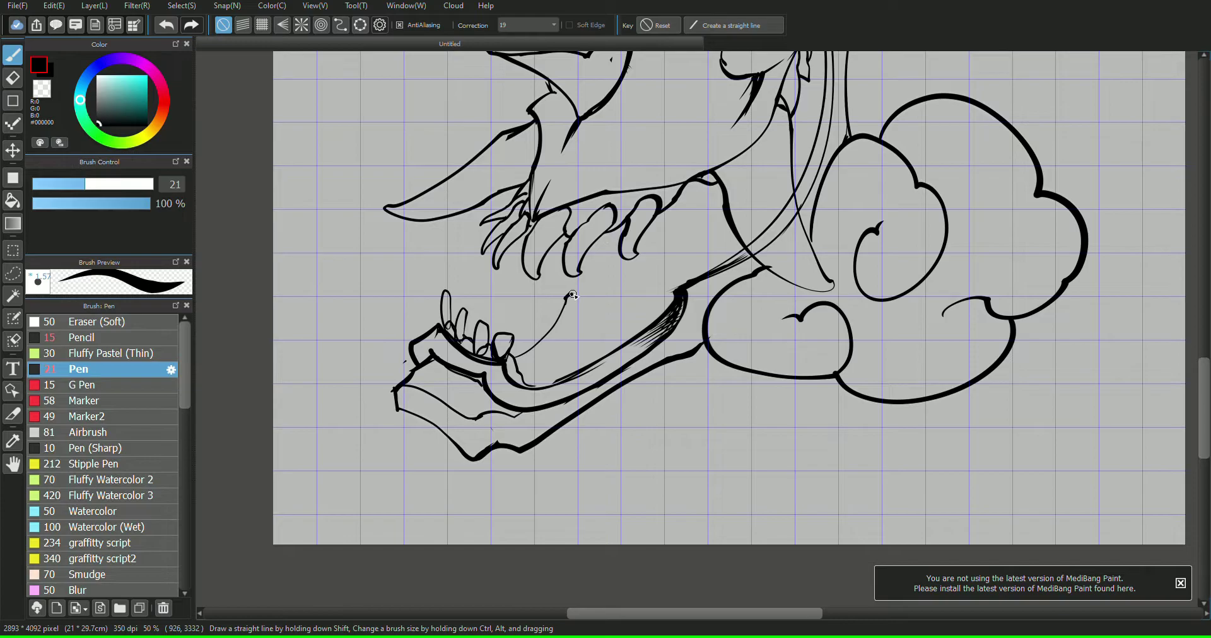
mouse_move(565, 298)
mouse_down()
mouse_move(614, 251)
mouse_move(610, 227)
mouse_up()
- Ink a spiky mane of large pointed tufts around the face, the top of the head and behind the near ear
mouse_move(1110, 199)
mouse_down()
mouse_move(1081, 103)
mouse_move(1092, 199)
mouse_up()
key(ctrl+minus)
drag(1122, 328, 1092, 197)
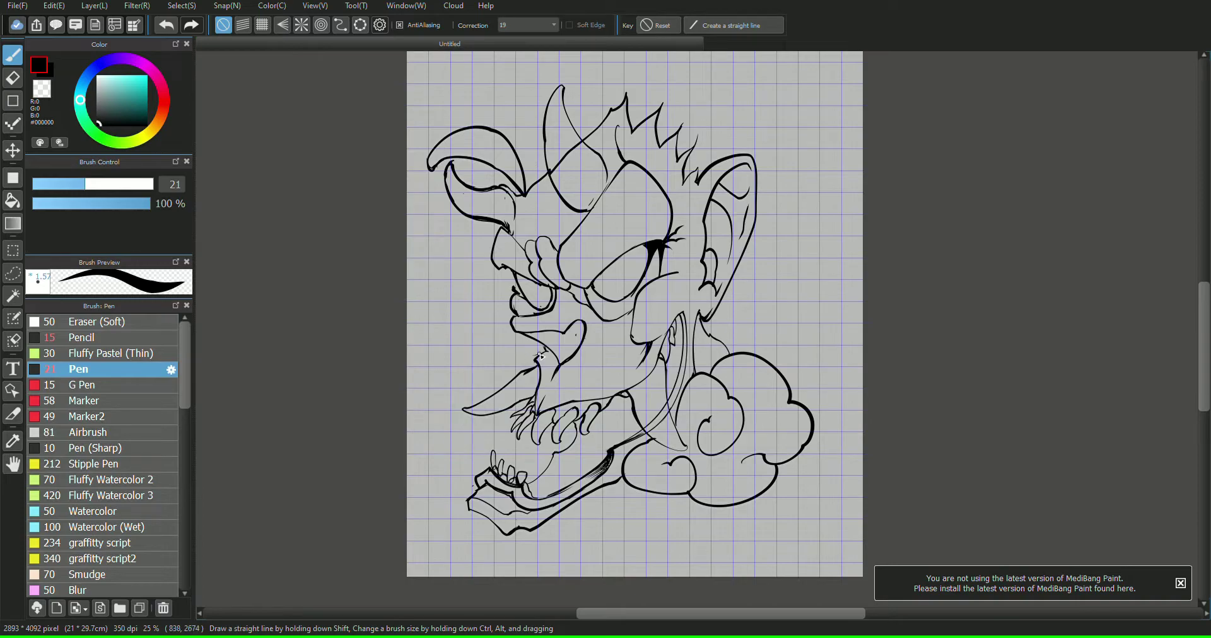
drag(480, 237, 433, 239)
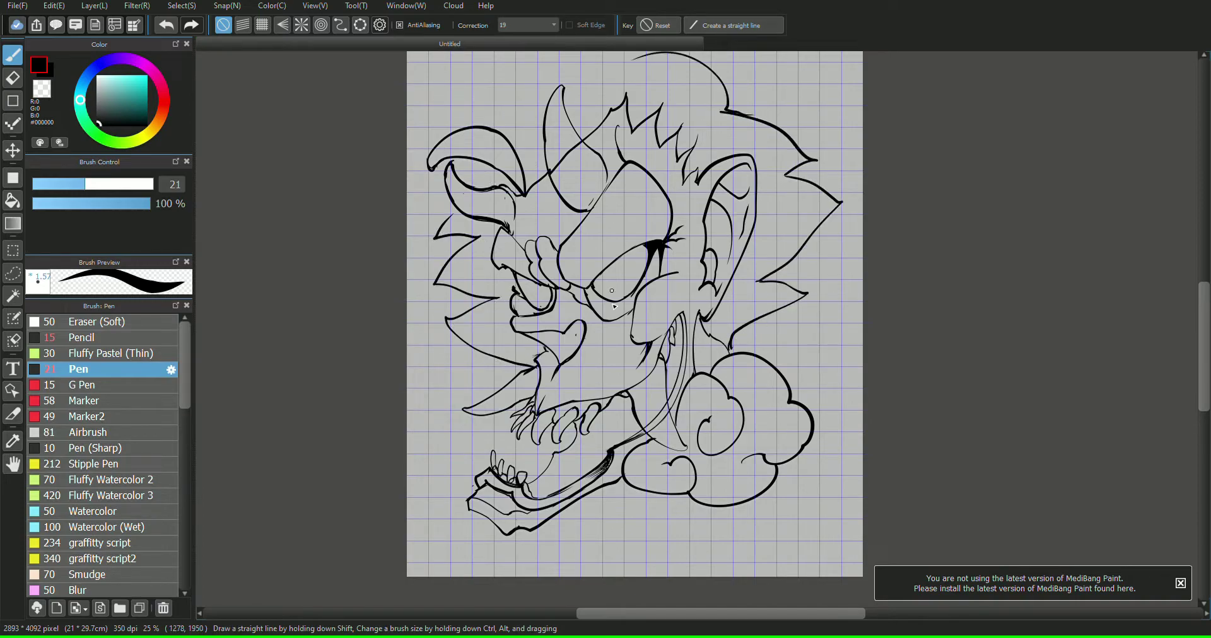
drag(612, 291, 640, 336)
drag(670, 219, 527, 163)
- Erase the curved horn outline overlapping the mane above the far ear
key(e)
mouse_move(473, 244)
mouse_down()
mouse_move(505, 277)
mouse_move(476, 297)
mouse_move(504, 324)
mouse_move(491, 291)
mouse_move(553, 348)
mouse_move(542, 315)
mouse_move(492, 288)
mouse_move(523, 337)
mouse_up()
key(b)
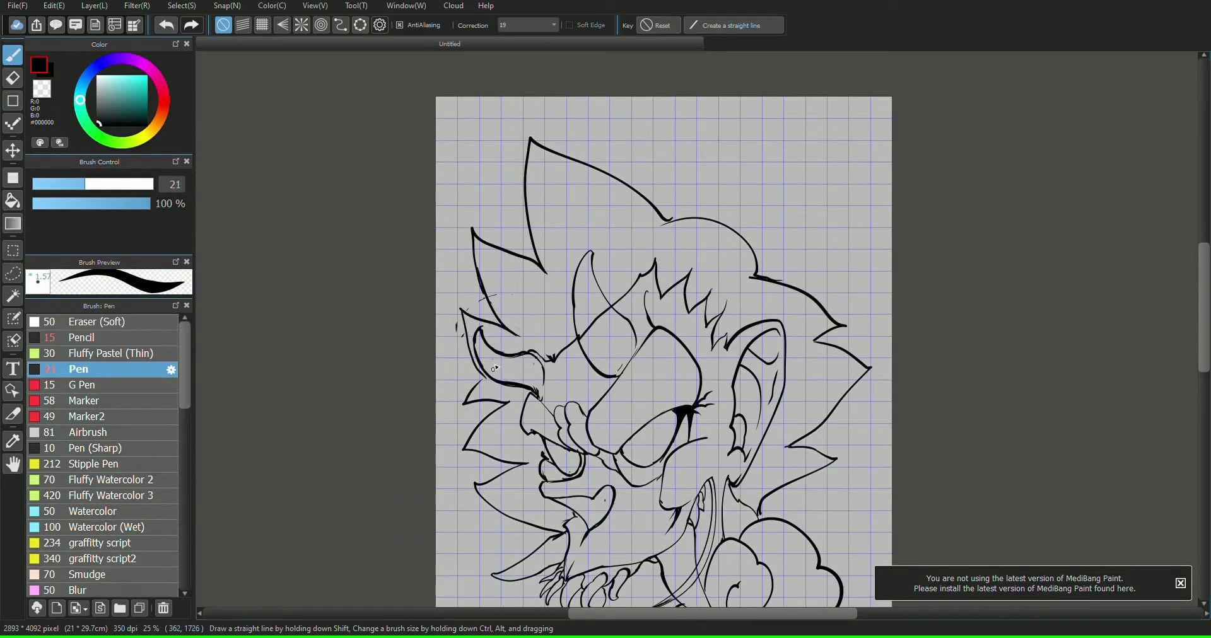
drag(1136, 194, 1111, 133)
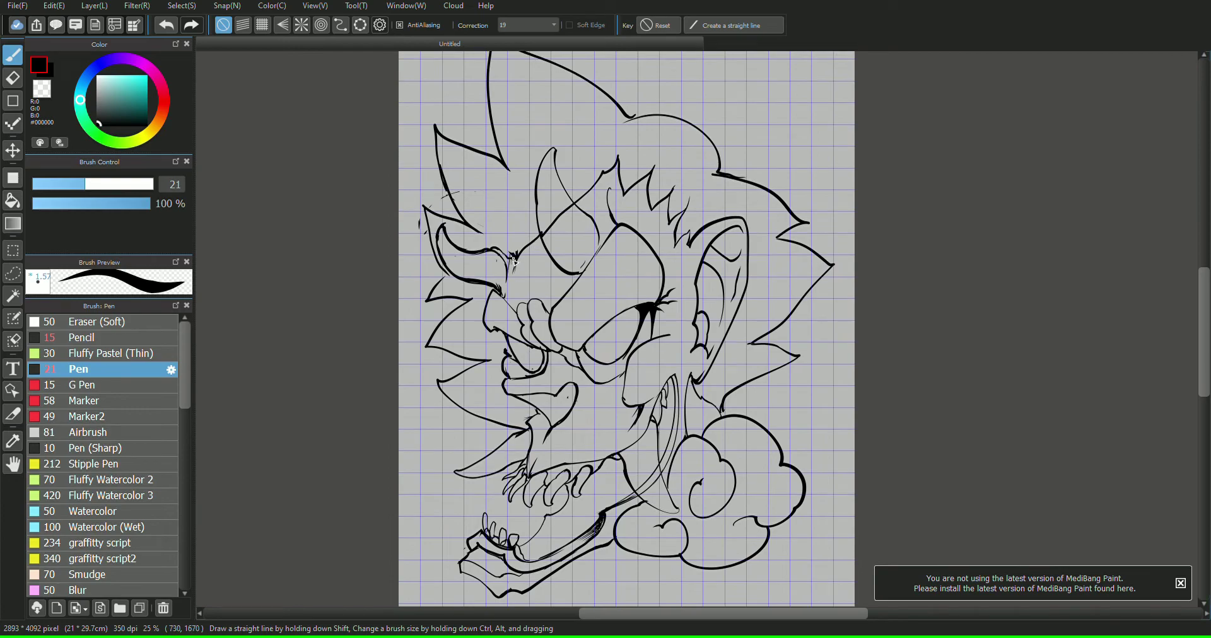
- Ink short contour lines around the brow beside the near horn and erase the spiky hairline across the forehead
drag(582, 197, 596, 222)
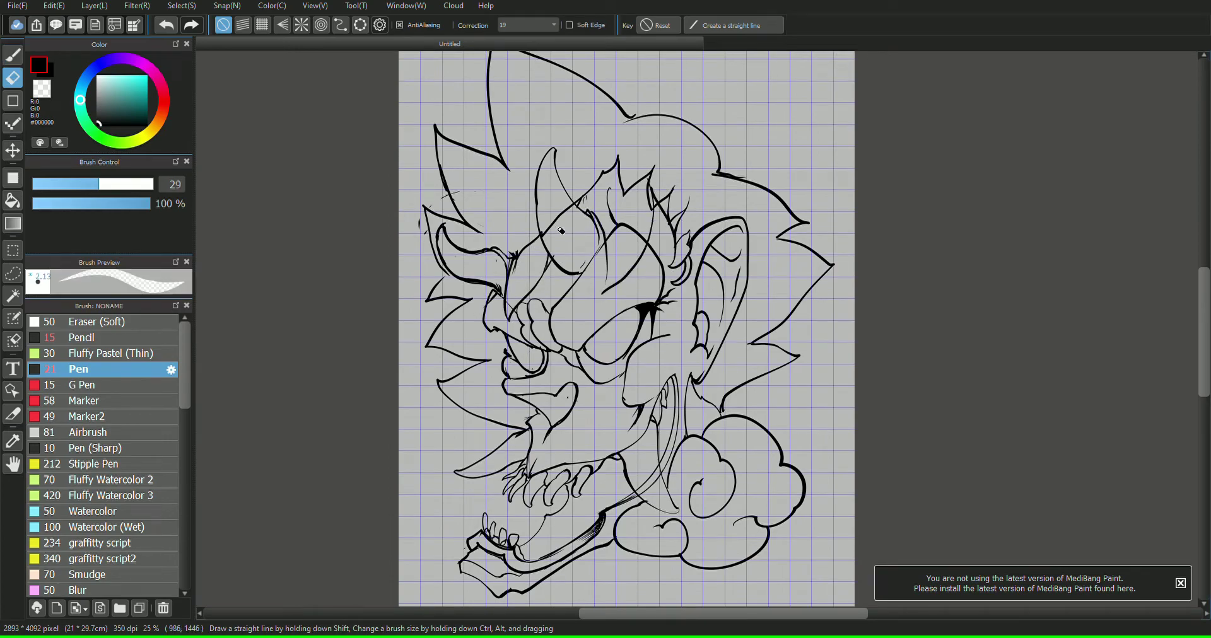
key(e)
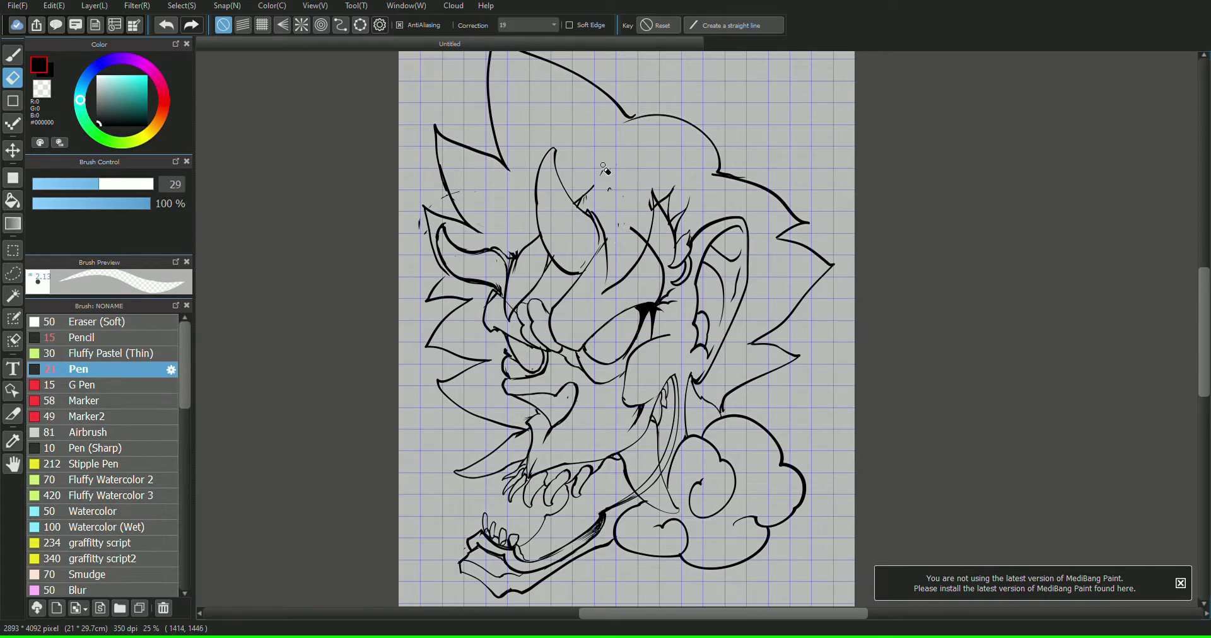
drag(596, 185, 583, 198)
- Ink rounded lobes on the forehead and behind the near brow, and replace the spiky tuft by the far horn with a curve
key(b)
mouse_move(585, 209)
mouse_down()
mouse_move(592, 174)
mouse_move(650, 204)
mouse_up()
key(e)
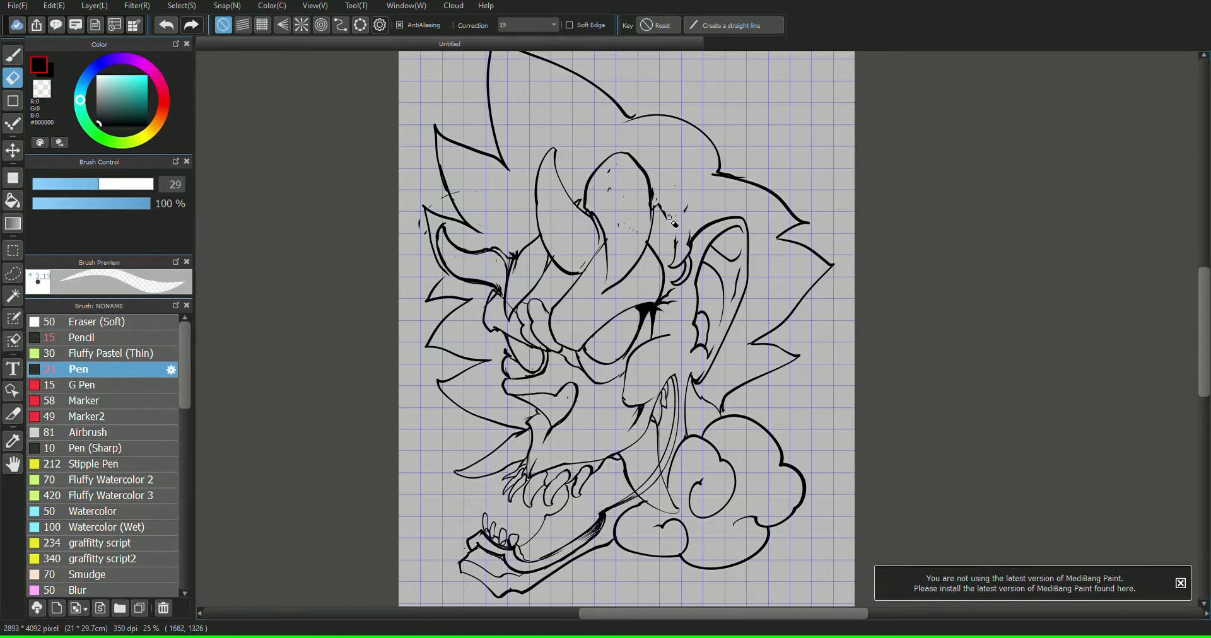
key(b)
key(e)
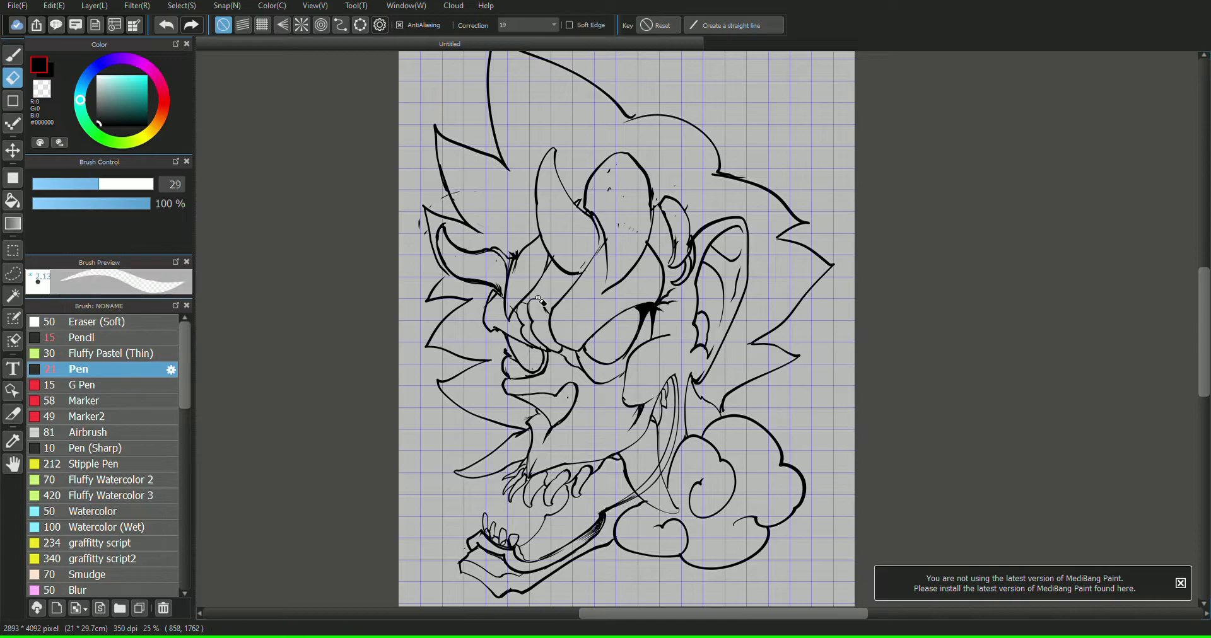
key(b)
drag(509, 292, 530, 218)
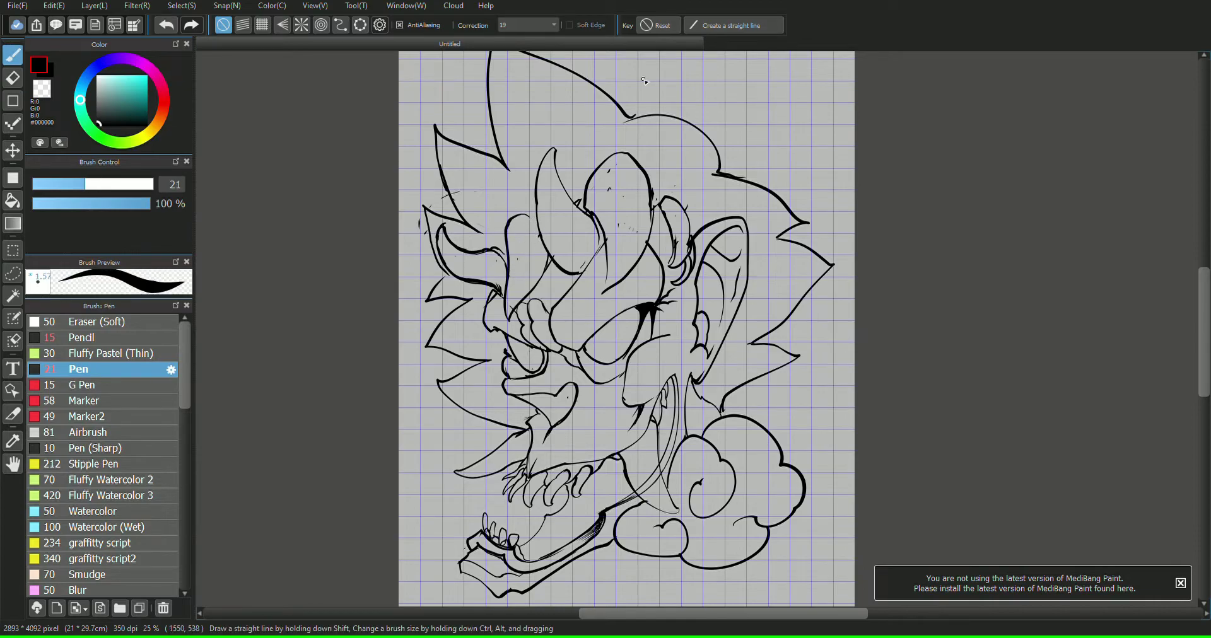
- Erase the rounded forehead lobe and the curve beside the far horn, trimming the near brow to a pointed tip
key(e)
drag(609, 188, 600, 166)
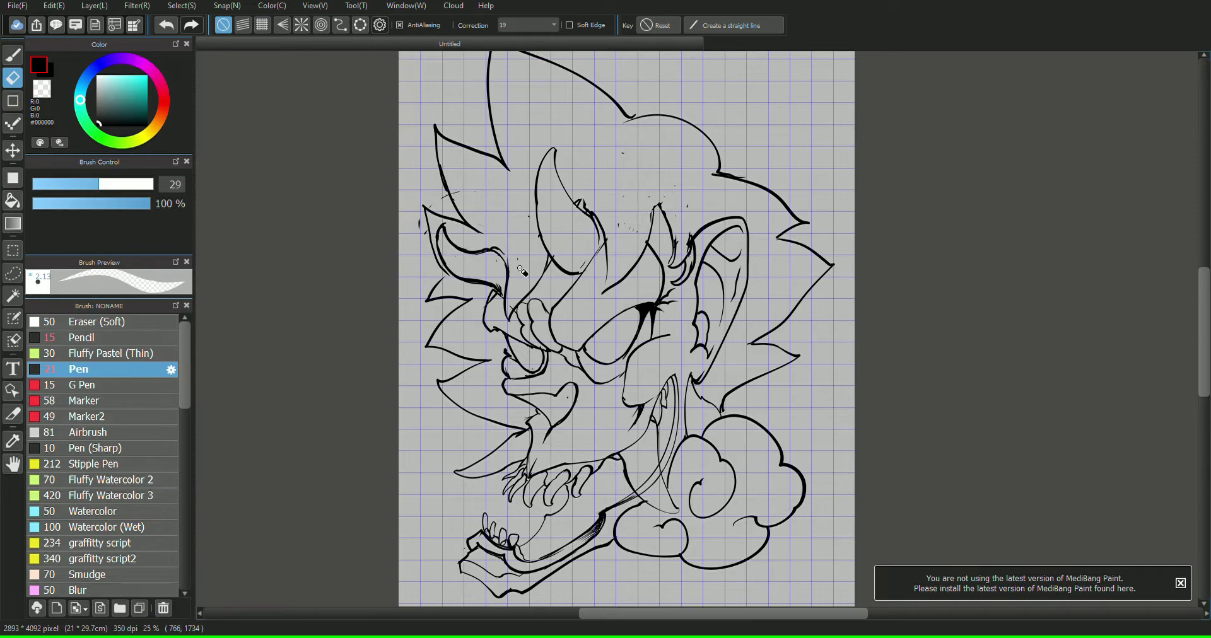
drag(1049, 194, 1057, 181)
- Fade the existing line art to grey as a guide for tracing over it
key(b)
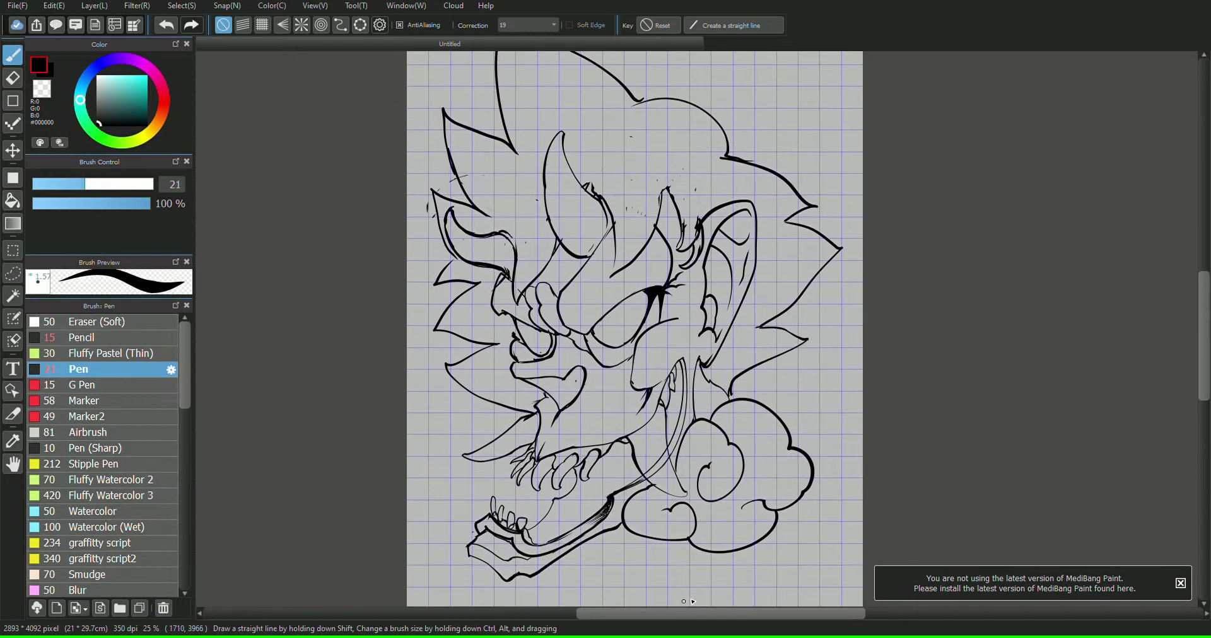
mouse_move(1032, 73)
mouse_down()
mouse_move(1099, 168)
mouse_move(1063, 164)
mouse_up()
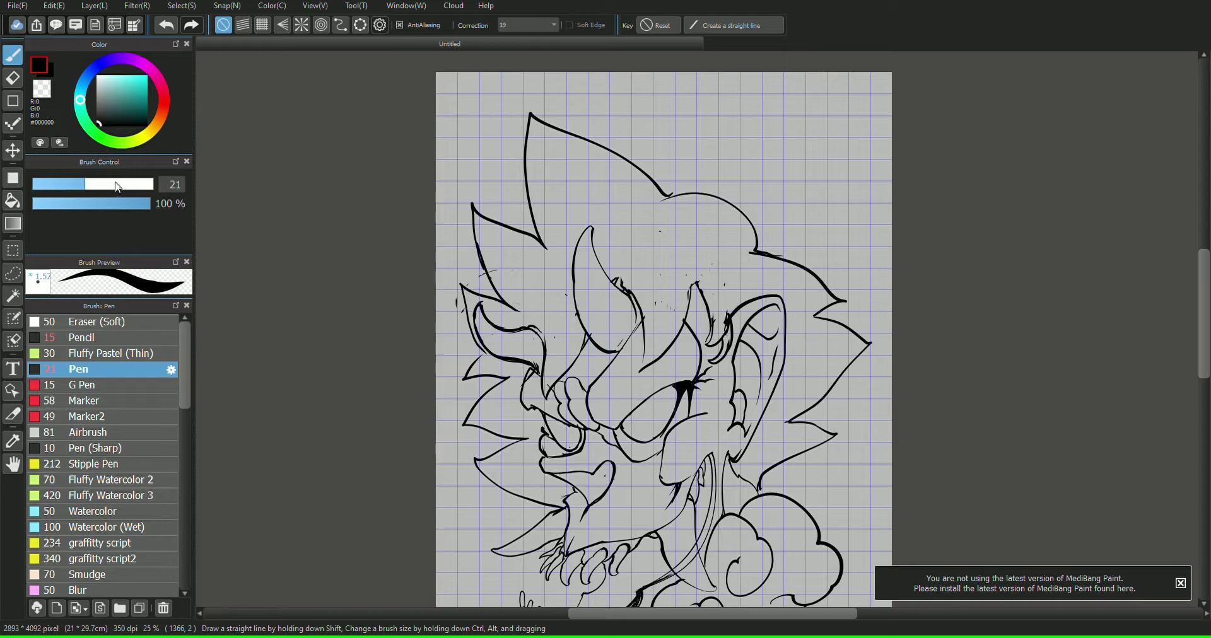
click(1109, 327)
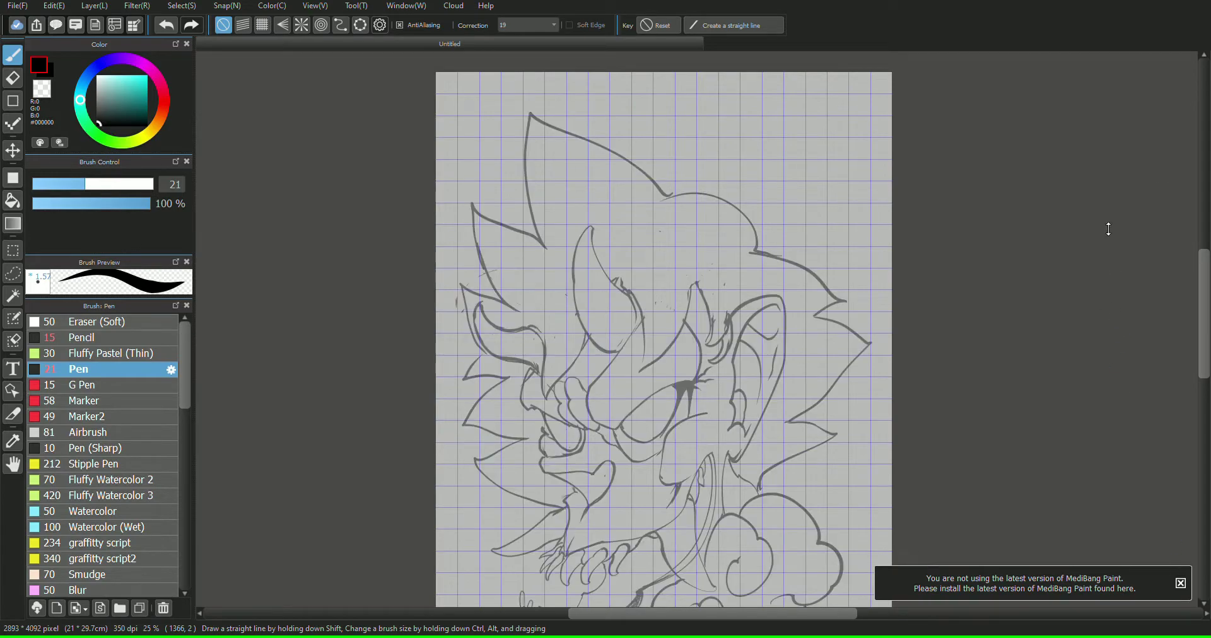
drag(1093, 196, 1123, 98)
- Choose the graffitty script brush, set its size to 98, and undo the test strokes
click(101, 543)
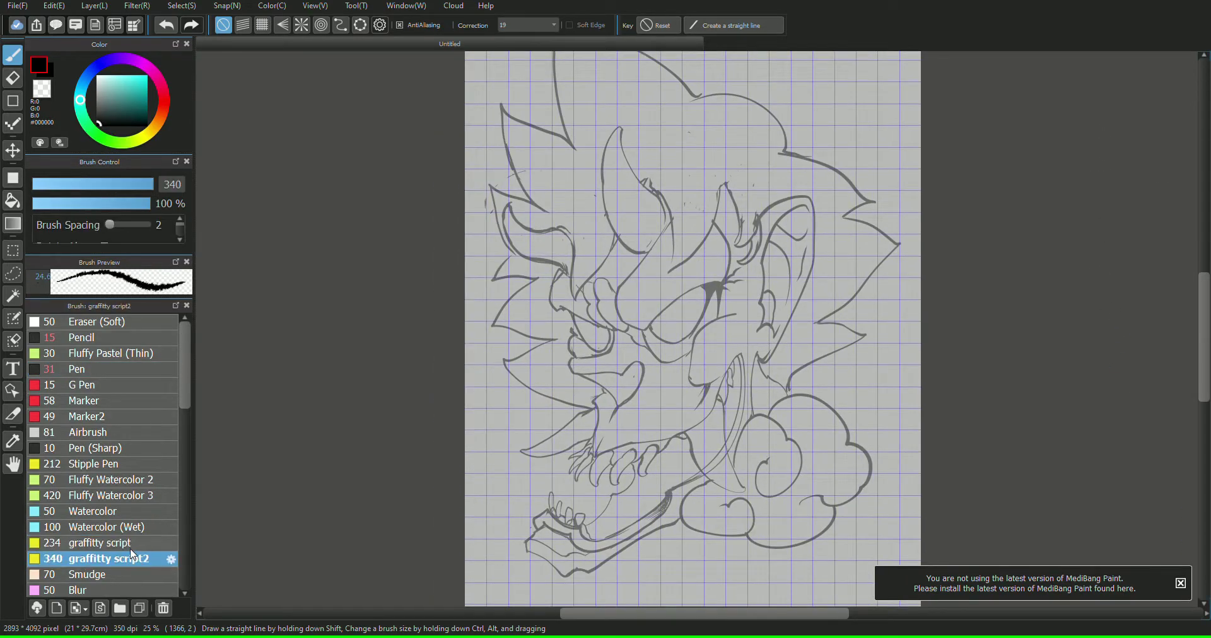
drag(785, 252, 707, 421)
key(ctrl+z)
drag(120, 184, 125, 184)
drag(771, 226, 750, 366)
click(169, 25)
click(138, 184)
mouse_move(734, 253)
mouse_down()
mouse_move(758, 278)
mouse_move(670, 375)
mouse_up()
click(175, 25)
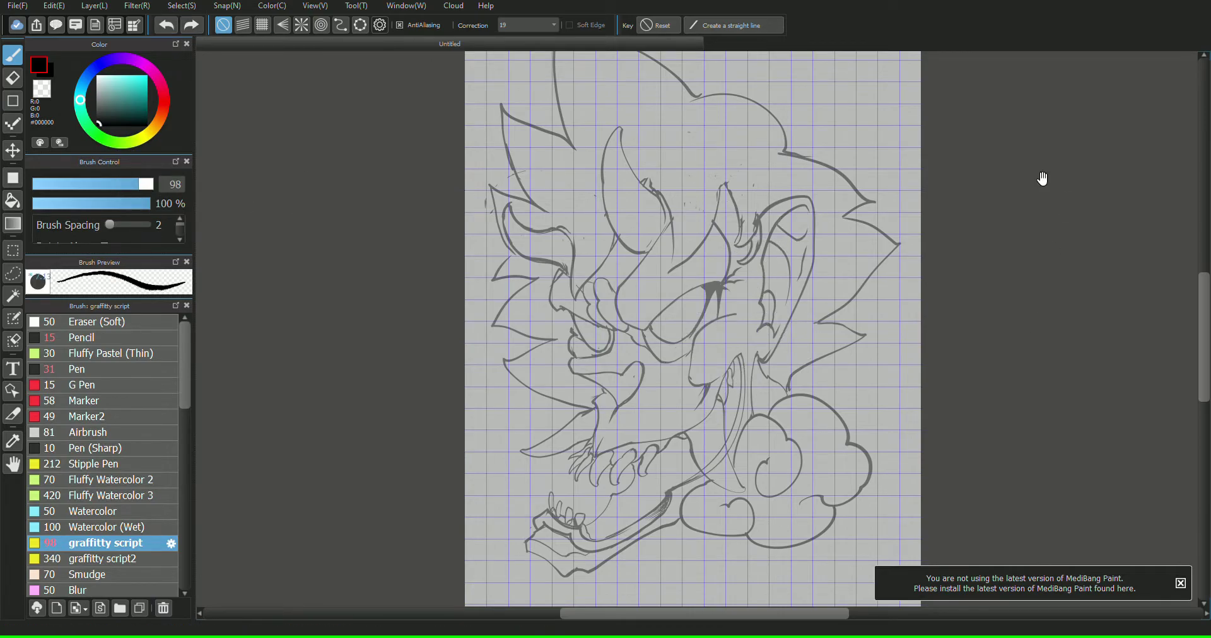
- Trace the near eye with its inner brow line, pupil mark and lower eyelid in bold black strokes
scroll(1107, 181, up, 5)
mouse_move(604, 139)
mouse_down()
mouse_move(464, 330)
mouse_move(718, 313)
mouse_move(549, 430)
mouse_up()
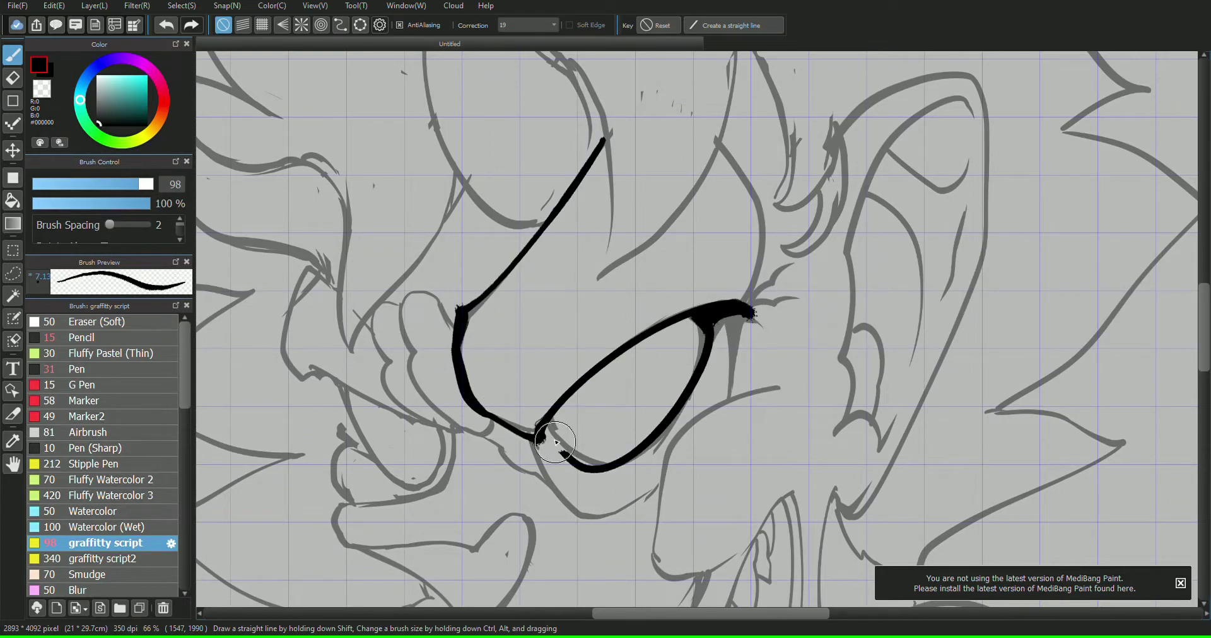
click(591, 441)
mouse_move(588, 396)
mouse_down()
mouse_move(593, 435)
mouse_move(545, 484)
mouse_move(657, 498)
mouse_up()
- Trace the near cheek, upper jaw edge, snout and nostril outline over the faded sketch
mouse_move(810, 418)
mouse_down()
mouse_move(779, 386)
mouse_move(672, 577)
mouse_move(748, 519)
mouse_up()
mouse_move(779, 471)
mouse_down()
mouse_move(614, 364)
mouse_move(812, 175)
mouse_up()
mouse_move(742, 274)
mouse_down()
mouse_move(716, 334)
mouse_move(679, 368)
mouse_up()
mouse_move(826, 198)
mouse_down()
mouse_move(733, 366)
mouse_move(625, 417)
mouse_move(428, 436)
mouse_move(449, 282)
mouse_up()
mouse_move(472, 378)
mouse_down()
mouse_move(536, 311)
mouse_move(509, 253)
mouse_move(416, 255)
mouse_move(458, 290)
mouse_move(383, 252)
mouse_up()
mouse_move(496, 338)
mouse_down()
mouse_move(372, 205)
mouse_move(484, 151)
mouse_move(484, 136)
mouse_up()
drag(526, 121, 489, 127)
drag(439, 56, 497, 132)
mouse_move(569, 143)
mouse_down()
mouse_move(583, 189)
mouse_move(537, 127)
mouse_move(573, 172)
mouse_up()
scroll(1103, 175, up, 5)
scroll(1103, 176, right, 1)
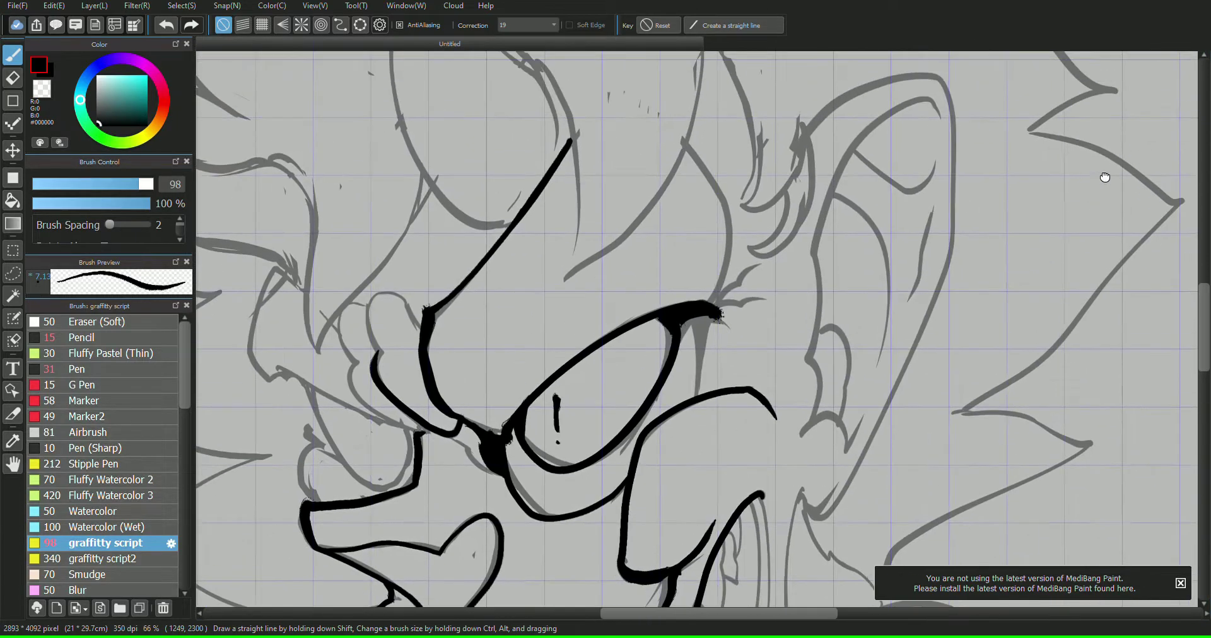
- Ink the lashes and shadow line at the near eye's outer corner and fill the nostril solid black
mouse_move(687, 331)
mouse_down()
mouse_move(684, 401)
mouse_move(758, 311)
mouse_up()
drag(709, 311, 749, 277)
mouse_move(960, 413)
mouse_down()
mouse_move(1094, 192)
mouse_move(1102, 72)
mouse_up()
mouse_move(618, 250)
mouse_down()
mouse_move(586, 234)
mouse_move(594, 271)
mouse_up()
mouse_move(600, 221)
mouse_down()
mouse_move(617, 256)
mouse_move(597, 269)
mouse_move(599, 250)
mouse_move(587, 247)
mouse_up()
- Ink curved wrinkle lines above and behind the nostril
drag(1063, 154, 1205, 298)
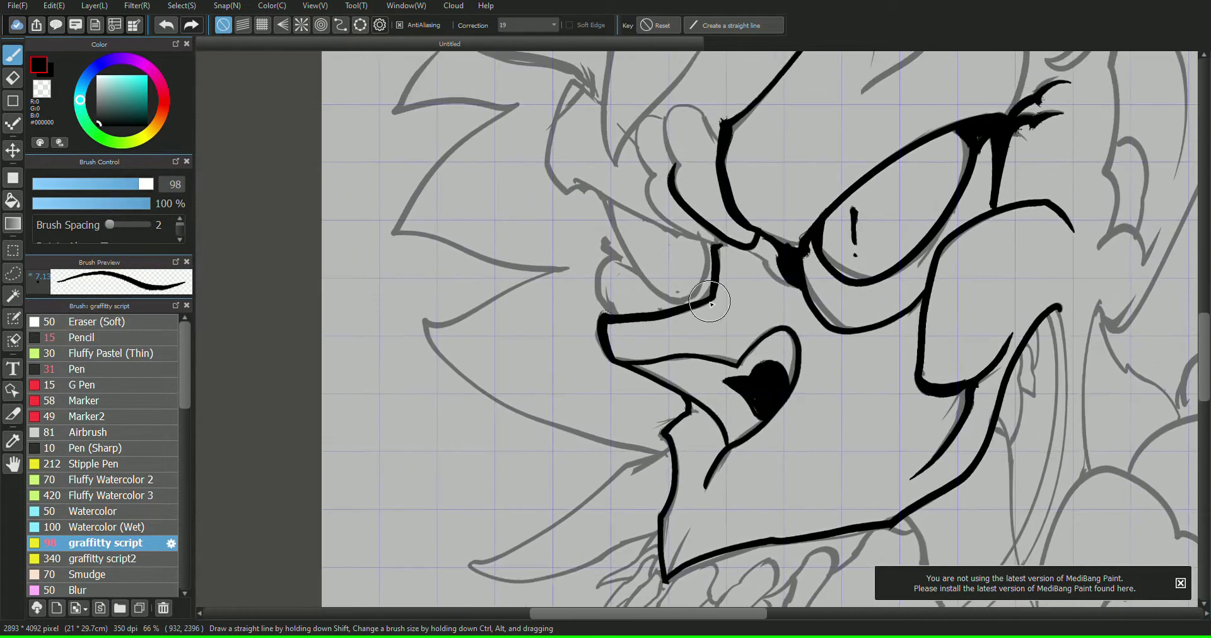
drag(713, 297, 753, 302)
mouse_move(801, 340)
mouse_down()
mouse_move(751, 314)
mouse_move(735, 325)
mouse_up()
drag(806, 332, 822, 383)
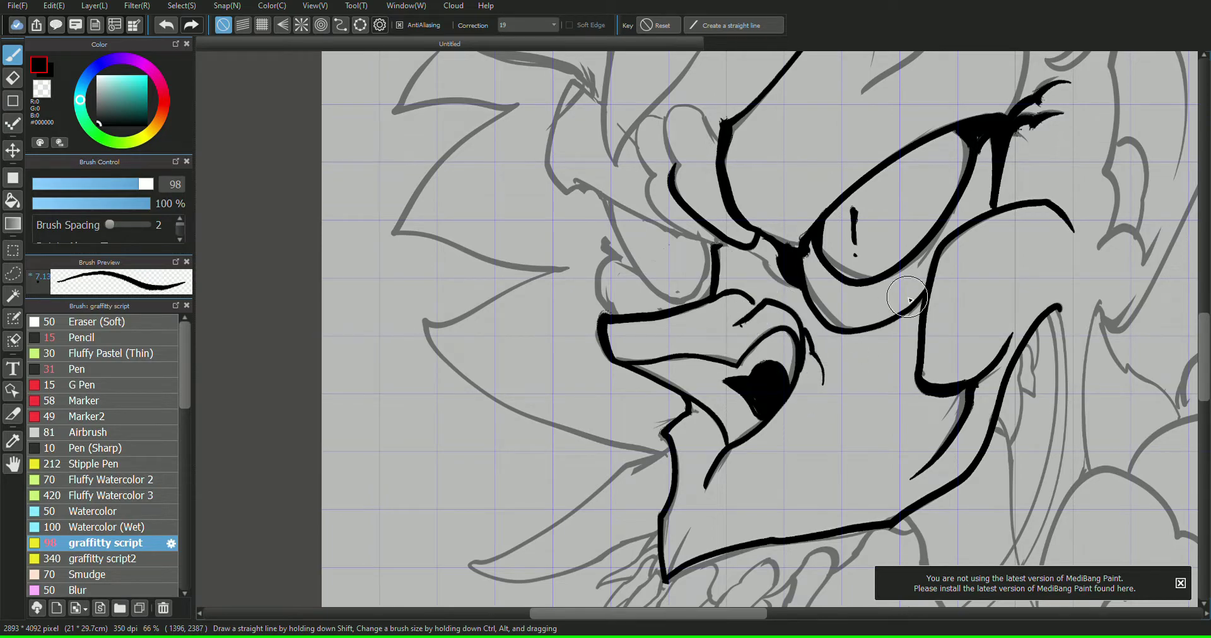
- Ink the rounded wrinkle folds and hair strokes between the brows, plus lash strokes above the near eye
drag(1092, 189, 1063, 182)
mouse_move(681, 378)
mouse_down()
mouse_move(570, 281)
mouse_move(621, 234)
mouse_move(662, 255)
mouse_move(696, 219)
mouse_move(698, 186)
mouse_up()
drag(877, 258, 915, 184)
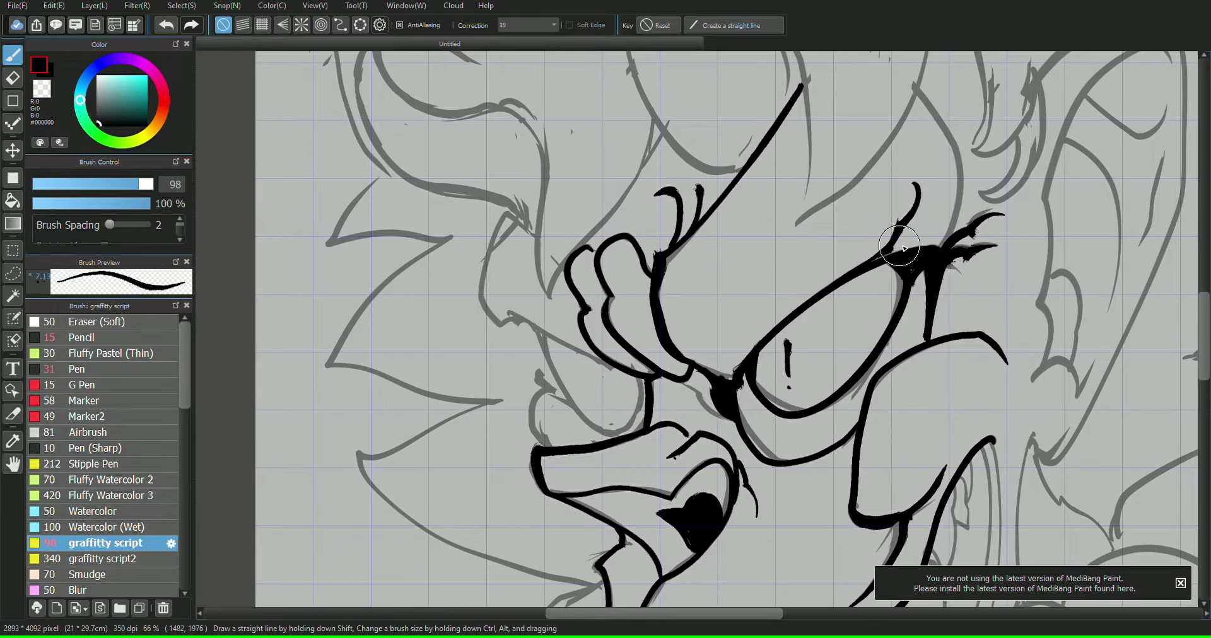
drag(911, 236, 935, 213)
- Trace the far brow bulge and far eye, adding the lower lid folds and pupil mark
drag(1096, 194, 1195, 156)
mouse_move(744, 353)
mouse_down()
mouse_move(585, 230)
mouse_move(615, 181)
mouse_up()
drag(638, 298, 693, 397)
mouse_move(649, 341)
mouse_down()
mouse_move(625, 378)
mouse_move(637, 409)
mouse_move(664, 376)
mouse_up()
mouse_move(670, 386)
mouse_down()
mouse_move(741, 387)
mouse_move(748, 373)
mouse_move(707, 370)
mouse_up()
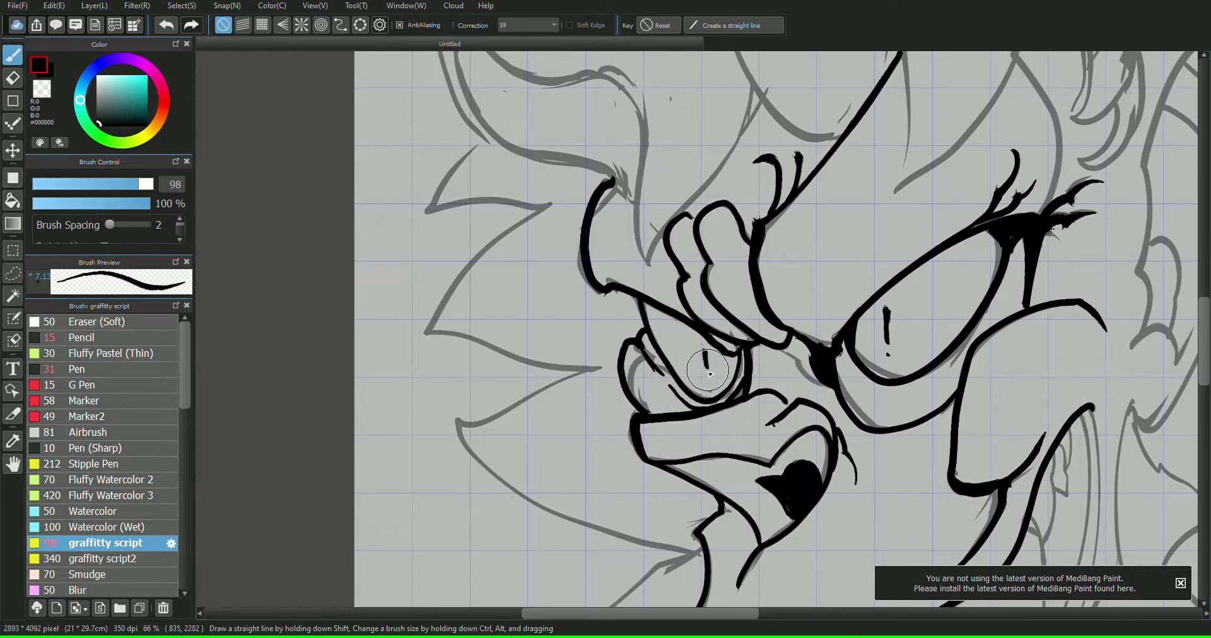
- Ink the near brow with its sharp upswept tip and the curved tufts between the brow and the near ear
key(ctrl+minus)
key(ctrl+minus)
drag(1197, 283, 1085, 208)
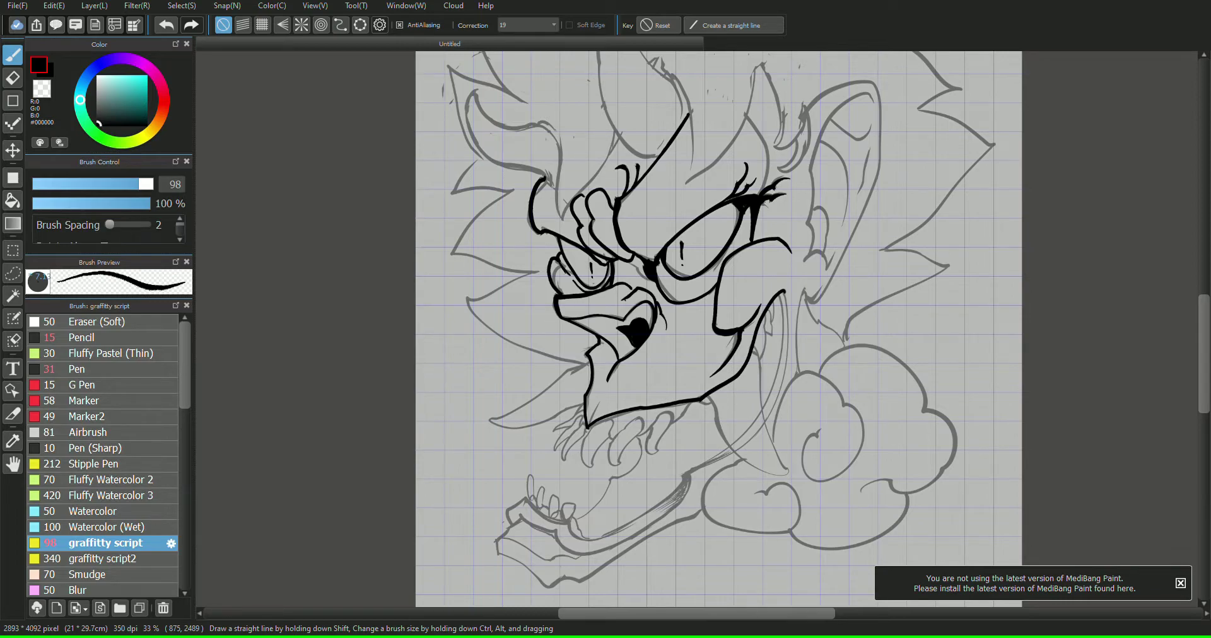
drag(1158, 69, 1102, 181)
key(ctrl+plus)
key(ctrl+plus)
mouse_move(877, 63)
mouse_down()
mouse_move(1092, 168)
mouse_move(967, 225)
mouse_up()
mouse_move(620, 255)
mouse_down()
mouse_move(710, 433)
mouse_move(796, 248)
mouse_move(845, 410)
mouse_move(870, 373)
mouse_move(828, 447)
mouse_up()
mouse_move(828, 446)
mouse_down()
mouse_move(892, 391)
mouse_move(894, 328)
mouse_up()
drag(1000, 360, 703, 206)
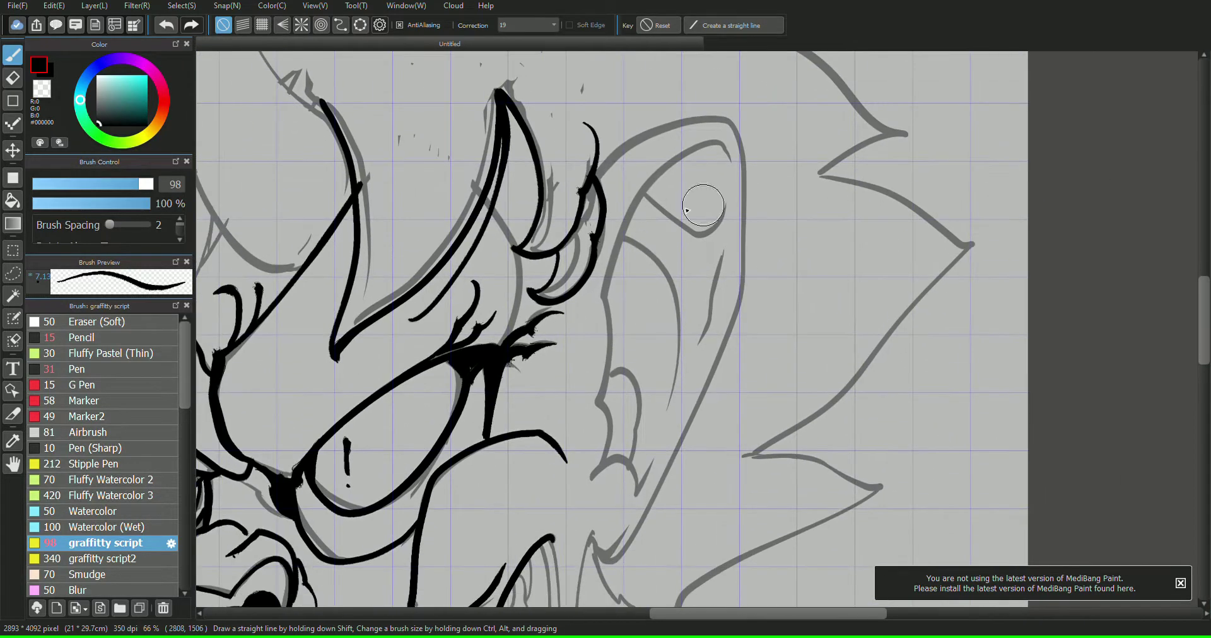
- Trace the near ear's thick outer contour and its inner rim down to the jagged lower notch
mouse_move(598, 177)
mouse_down()
mouse_move(748, 291)
mouse_move(593, 538)
mouse_up()
mouse_move(658, 455)
mouse_down()
mouse_move(638, 488)
mouse_move(591, 483)
mouse_up()
drag(591, 482, 606, 298)
drag(605, 298, 723, 168)
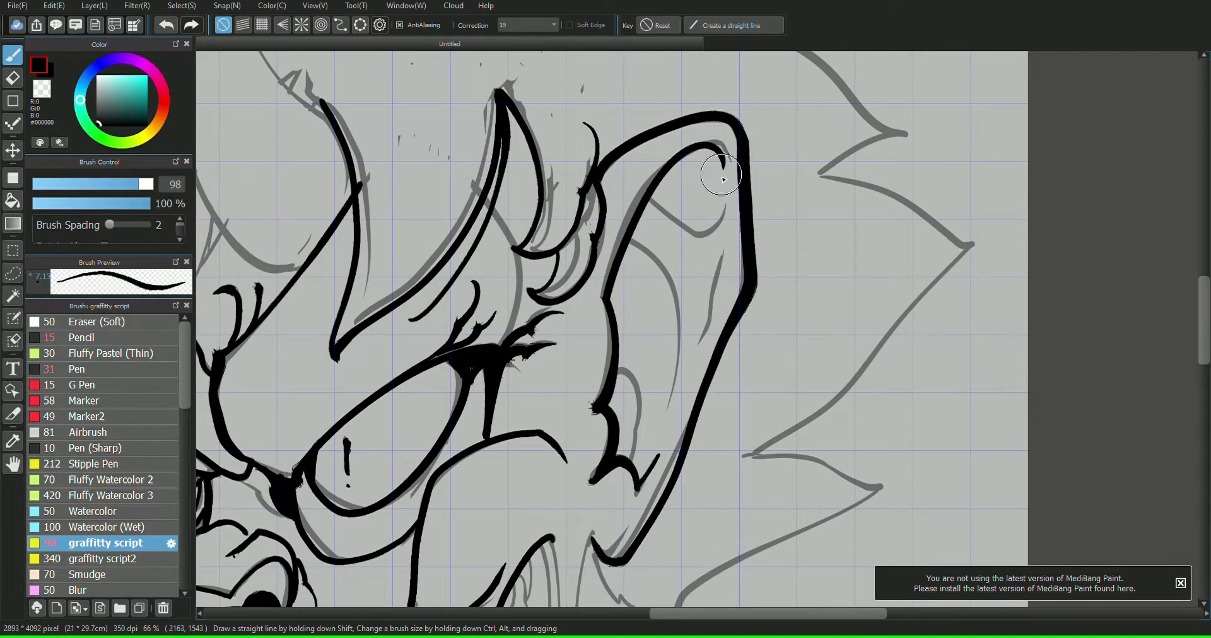
- Ink the folds, cartilage curves and crease lines inside the near ear
drag(652, 196, 725, 192)
drag(633, 244, 662, 440)
mouse_move(618, 376)
mouse_down()
mouse_move(638, 401)
mouse_move(629, 458)
mouse_up()
drag(676, 293, 628, 329)
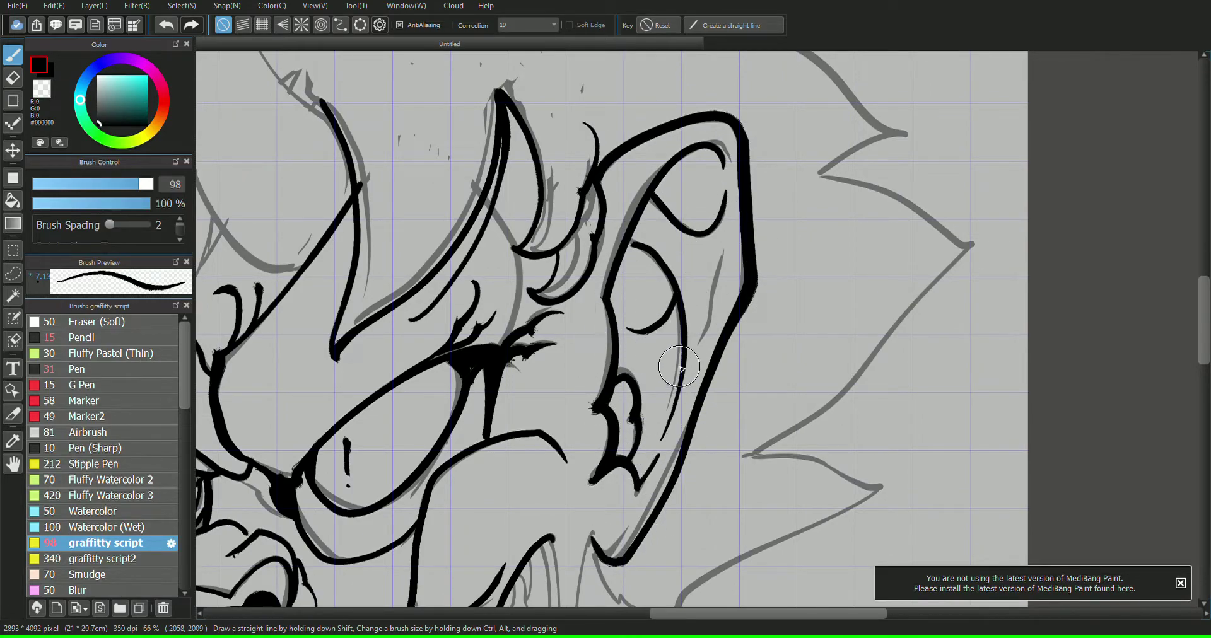
drag(680, 363, 647, 403)
mouse_move(635, 421)
mouse_down()
mouse_move(628, 399)
mouse_move(640, 440)
mouse_up()
drag(720, 249, 701, 347)
- Ink the neck line below the near ear, the small jagged tuft beside it and the lowest mane spike
mouse_move(999, 500)
mouse_down()
mouse_move(1110, 195)
mouse_move(1089, 115)
mouse_up()
drag(679, 151, 671, 315)
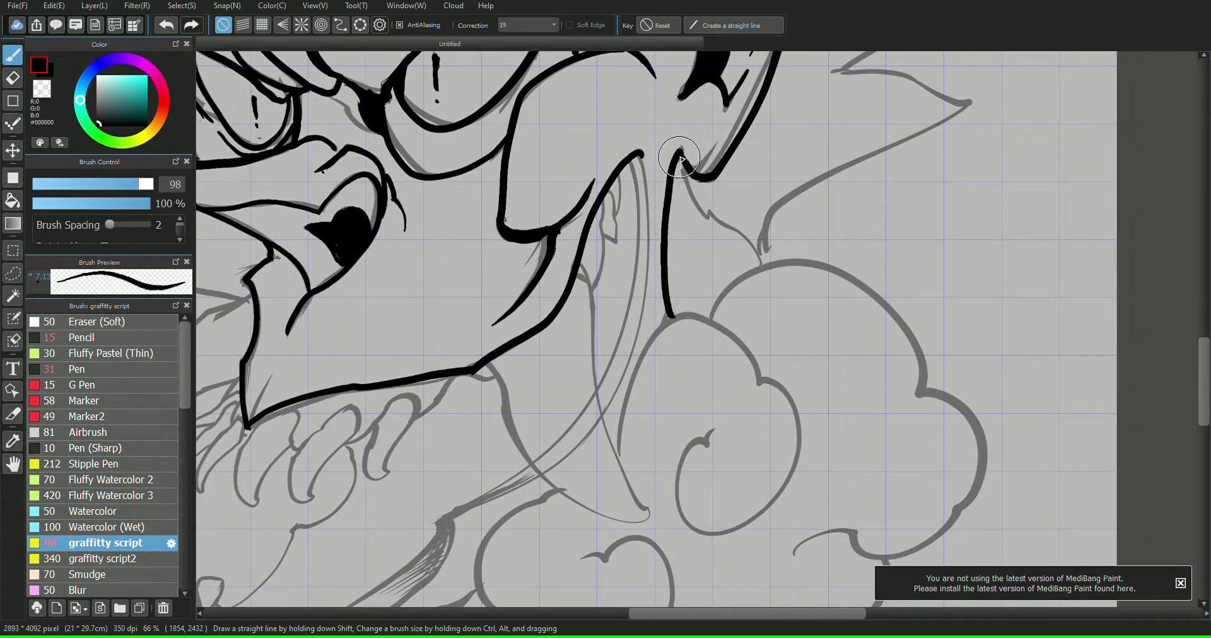
drag(680, 153, 705, 228)
mouse_move(707, 210)
mouse_down()
mouse_move(760, 262)
mouse_move(975, 98)
mouse_up()
- Trace the mane's large spikes behind the near ear and over the back of the head with bold strokes
drag(1132, 167, 922, 500)
drag(763, 431, 605, 418)
mouse_move(637, 394)
mouse_down()
mouse_move(850, 202)
mouse_move(693, 121)
mouse_up()
drag(687, 123, 1100, 384)
drag(1099, 162, 678, 197)
mouse_move(680, 425)
mouse_down()
mouse_move(768, 373)
mouse_move(505, 259)
mouse_up()
mouse_move(503, 260)
mouse_down()
mouse_move(696, 157)
mouse_move(298, 99)
mouse_up()
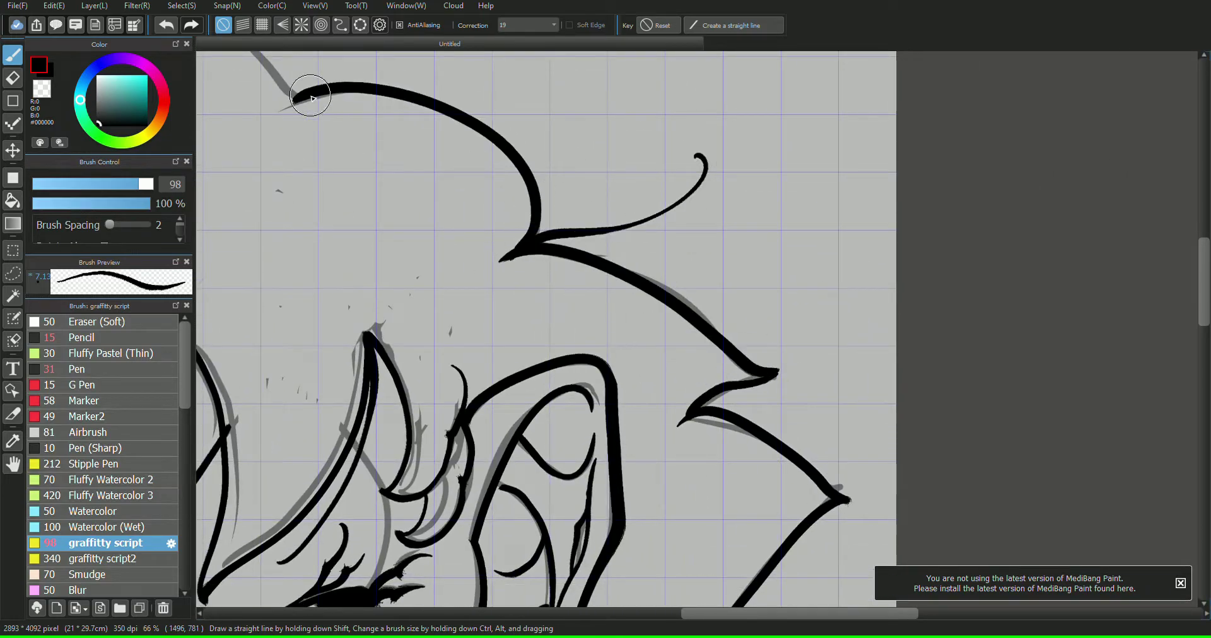
- Trace the near horn's base and the forehead line running from it to the far brow, ending in an upward curl
mouse_move(303, 403)
mouse_down()
mouse_move(716, 174)
mouse_move(792, 214)
mouse_move(753, 361)
mouse_up()
drag(641, 313, 573, 153)
mouse_move(572, 153)
mouse_down()
mouse_move(507, 229)
mouse_move(607, 461)
mouse_move(625, 458)
mouse_up()
mouse_move(549, 442)
mouse_down()
mouse_move(429, 577)
mouse_move(437, 296)
mouse_up()
- Trace the curved outline of the far horn down to the far brow
mouse_move(911, 317)
mouse_down()
mouse_move(1087, 174)
mouse_move(1142, 106)
mouse_up()
mouse_move(624, 297)
mouse_down()
mouse_move(551, 286)
mouse_move(495, 141)
mouse_up()
mouse_move(495, 141)
mouse_down()
mouse_move(582, 188)
mouse_move(614, 190)
mouse_up()
drag(623, 300, 646, 326)
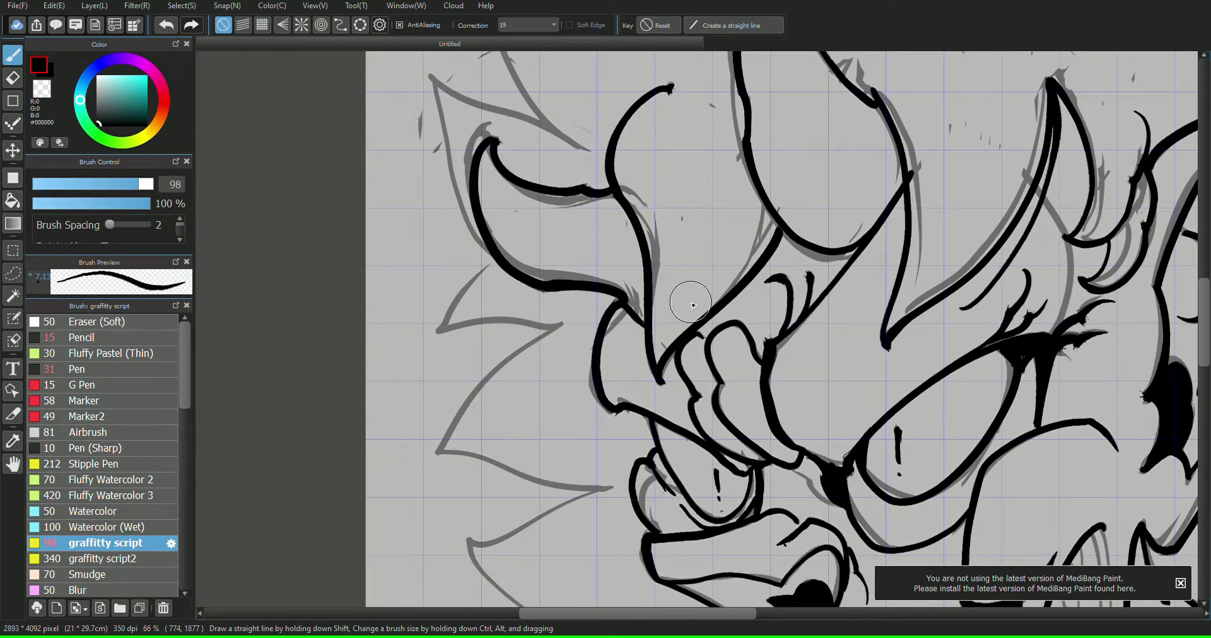
- Ink the lengthwise contours and cross-ring lines inside the far horn
drag(639, 241, 545, 232)
drag(545, 232, 490, 188)
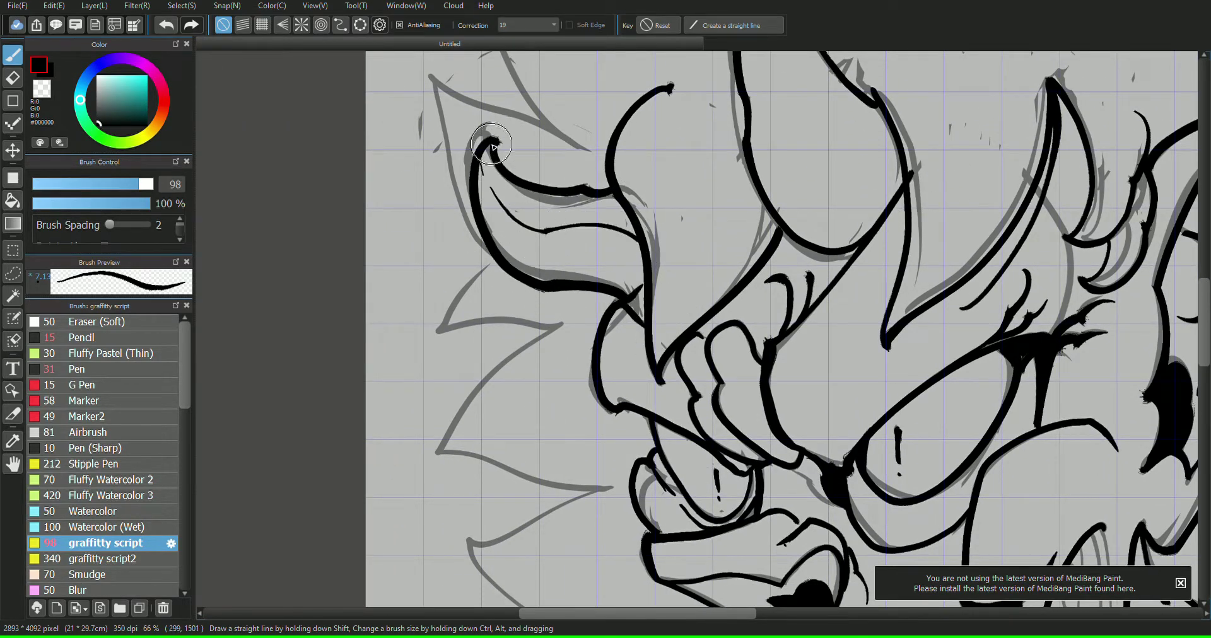
drag(482, 149, 484, 180)
drag(495, 174, 558, 209)
drag(565, 210, 596, 197)
mouse_move(633, 292)
mouse_down()
mouse_move(530, 277)
mouse_move(559, 225)
mouse_up()
drag(539, 206, 515, 170)
drag(626, 276, 586, 198)
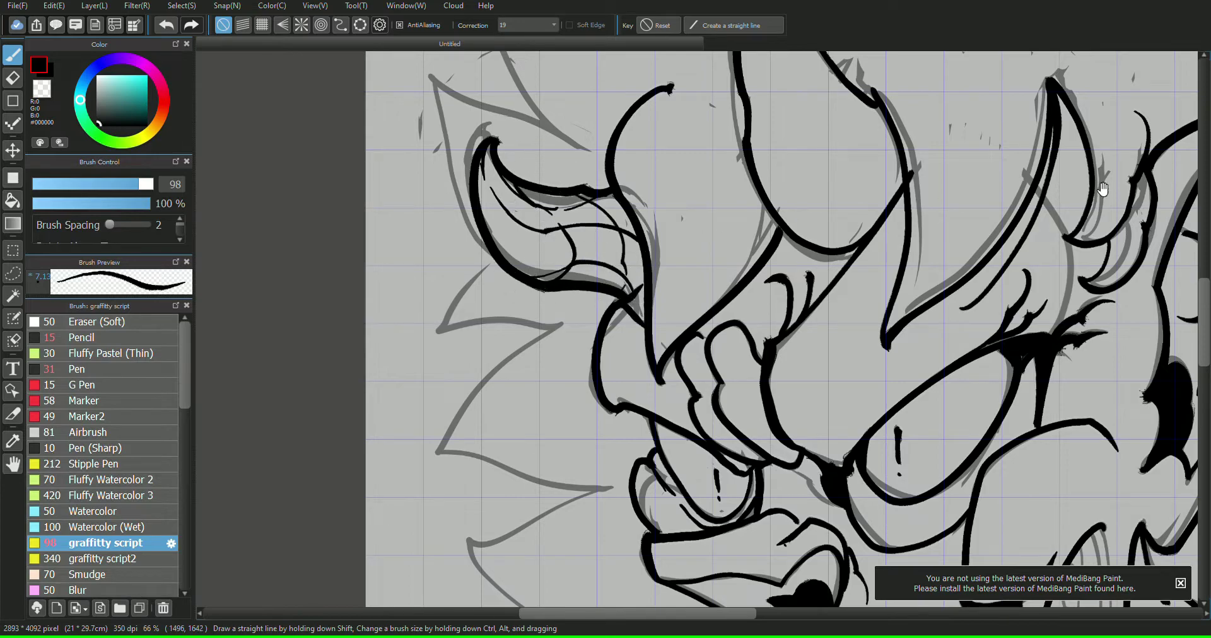
- Complete the near horn's outline up to its tip and ink the contour and ring lines inside it
drag(1103, 189, 794, 430)
mouse_move(489, 187)
mouse_down()
mouse_move(501, 338)
mouse_move(581, 377)
mouse_up()
mouse_move(577, 453)
mouse_down()
mouse_move(583, 400)
mouse_move(546, 341)
mouse_up()
mouse_move(515, 301)
mouse_down()
mouse_move(558, 411)
mouse_move(513, 487)
mouse_up()
mouse_move(496, 268)
mouse_down()
mouse_move(483, 380)
mouse_move(449, 384)
mouse_up()
mouse_move(449, 217)
mouse_down()
mouse_move(461, 358)
mouse_move(517, 488)
mouse_up()
drag(575, 453, 498, 444)
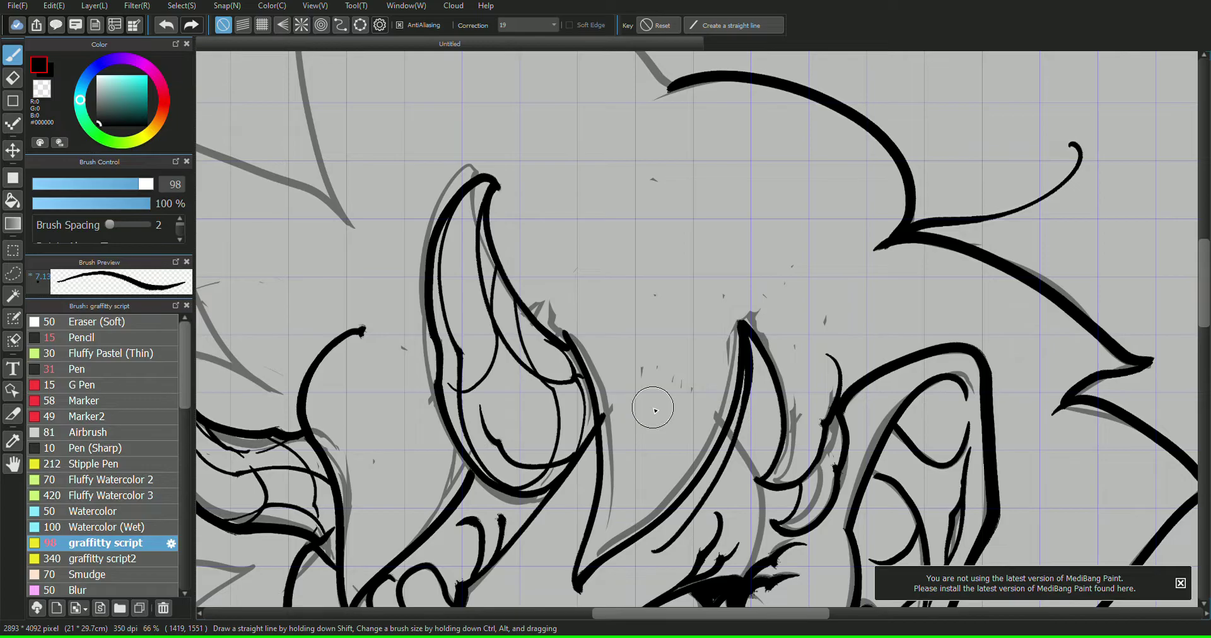
- Trace the mane spikes along the far side of the face, from beside the snout up past the far horn
mouse_move(1101, 164)
mouse_down()
mouse_move(1092, 211)
mouse_move(1106, 206)
mouse_move(1103, 148)
mouse_up()
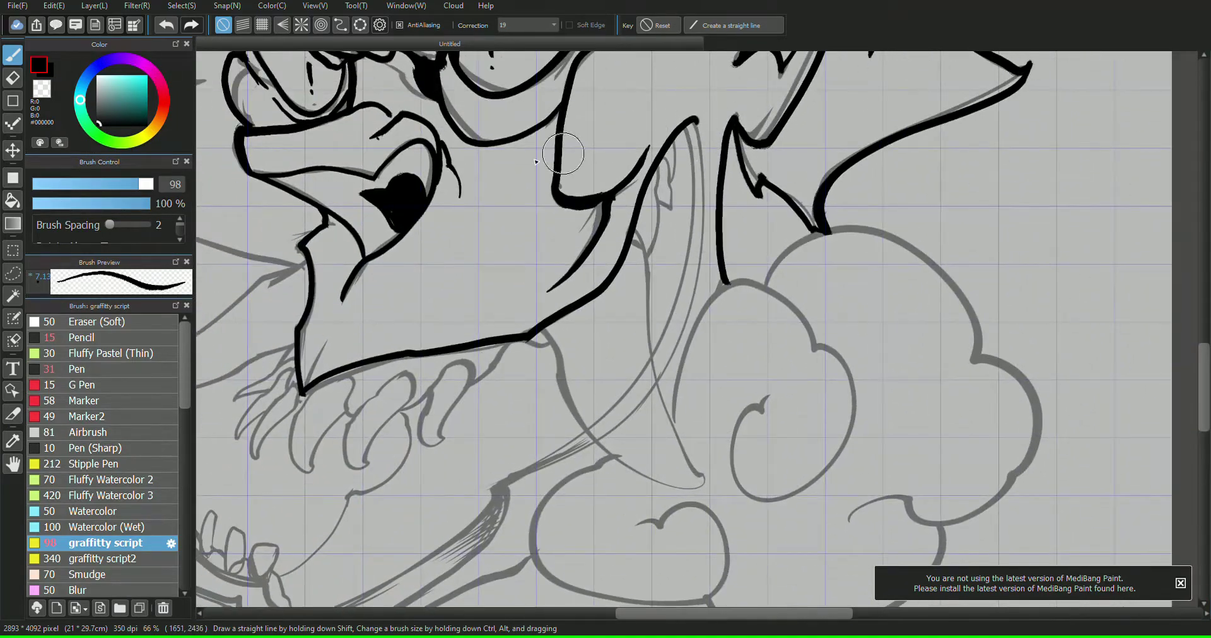
mouse_move(698, 166)
mouse_down()
mouse_move(1091, 178)
mouse_move(956, 309)
mouse_up()
mouse_move(547, 410)
mouse_down()
mouse_move(495, 399)
mouse_move(295, 277)
mouse_up()
mouse_move(285, 287)
mouse_down()
mouse_move(343, 276)
mouse_move(454, 225)
mouse_up()
mouse_move(454, 225)
mouse_down()
mouse_move(288, 186)
mouse_move(399, 68)
mouse_up()
drag(1092, 179, 1089, 167)
drag(463, 509, 348, 516)
mouse_move(349, 516)
mouse_down()
mouse_move(376, 463)
mouse_move(406, 440)
mouse_up()
mouse_move(405, 438)
mouse_down()
mouse_move(362, 241)
mouse_move(483, 282)
mouse_up()
drag(483, 282, 382, 116)
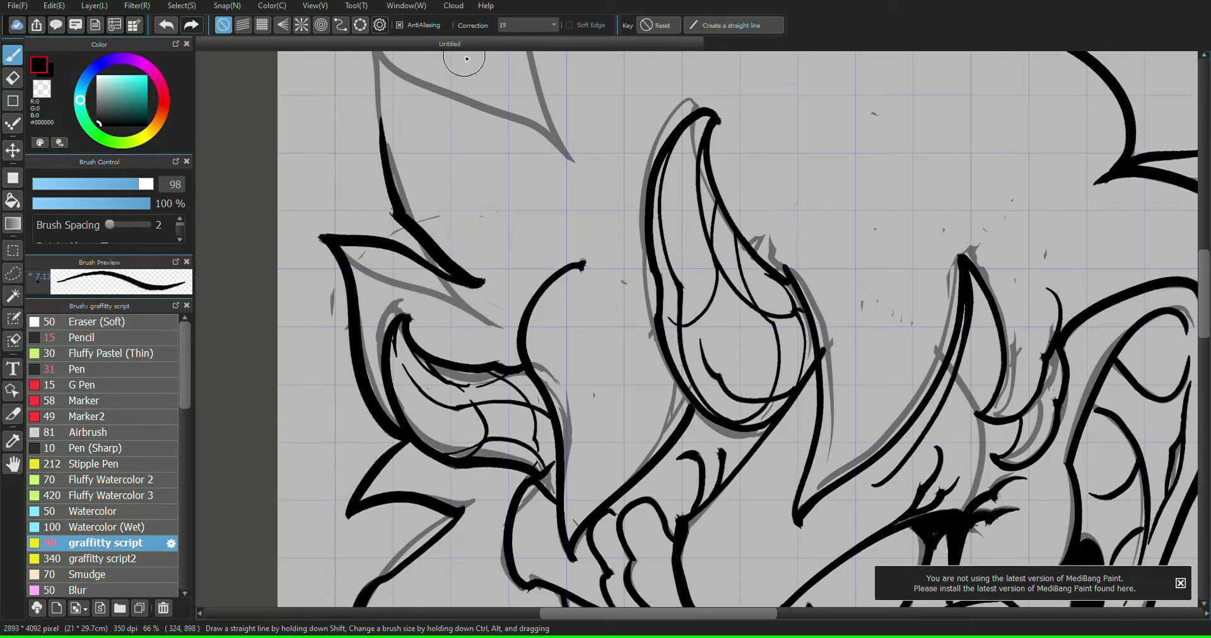
- Trace the tall mane spikes on top of the head, adding a curled strand beside them and joining the back contour
drag(1089, 166, 1089, 158)
drag(415, 510, 388, 323)
drag(390, 328, 572, 431)
drag(571, 431, 409, 253)
mouse_move(572, 431)
mouse_down()
mouse_move(538, 254)
mouse_move(706, 162)
mouse_up()
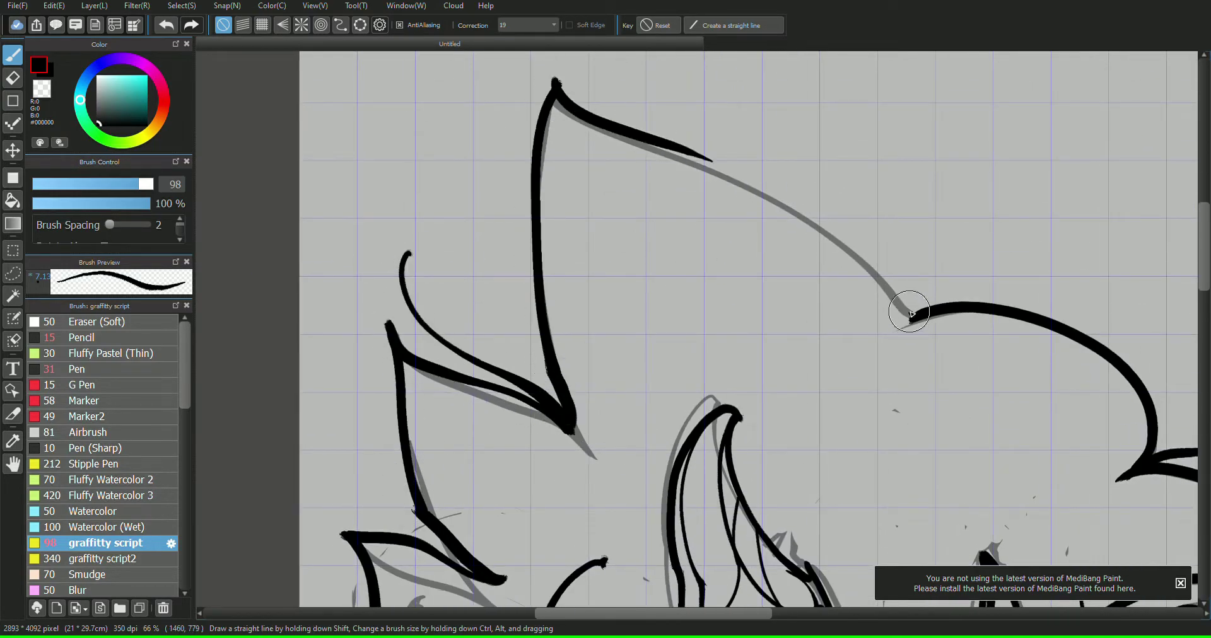
mouse_move(908, 312)
mouse_down()
mouse_move(792, 195)
mouse_move(649, 135)
mouse_up()
- Reduce the brush size to 43 and ink the long pointed tuft in front of the upper jaw
scroll(1097, 209, down, 5)
drag(1098, 209, 1071, 274)
key(bracketleft)
drag(546, 174, 348, 283)
mouse_move(539, 257)
mouse_down()
mouse_move(488, 278)
mouse_move(348, 289)
mouse_up()
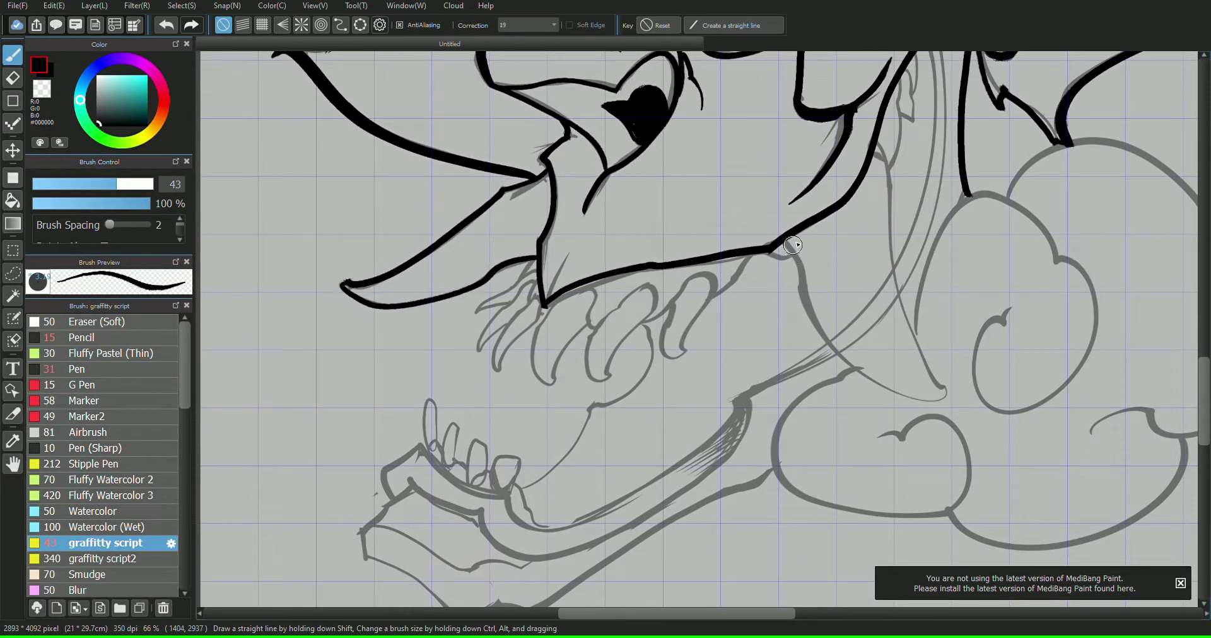
- Ink the curved pointed shape at the back corner of the mouth and the narrow strands hanging above it
drag(938, 170, 1073, 188)
mouse_move(690, 252)
mouse_down()
mouse_move(772, 473)
mouse_move(607, 331)
mouse_up()
drag(715, 284, 730, 224)
drag(758, 123, 722, 391)
drag(722, 391, 770, 164)
scroll(1026, 202, down, 3)
scroll(1026, 202, left, 2)
- Trace the lower jaw's inner edge, underside and pointed chin
mouse_move(718, 309)
mouse_down()
mouse_move(611, 416)
mouse_move(395, 463)
mouse_up()
mouse_move(665, 434)
mouse_down()
mouse_move(366, 587)
mouse_move(252, 530)
mouse_move(247, 509)
mouse_up()
drag(342, 584, 361, 593)
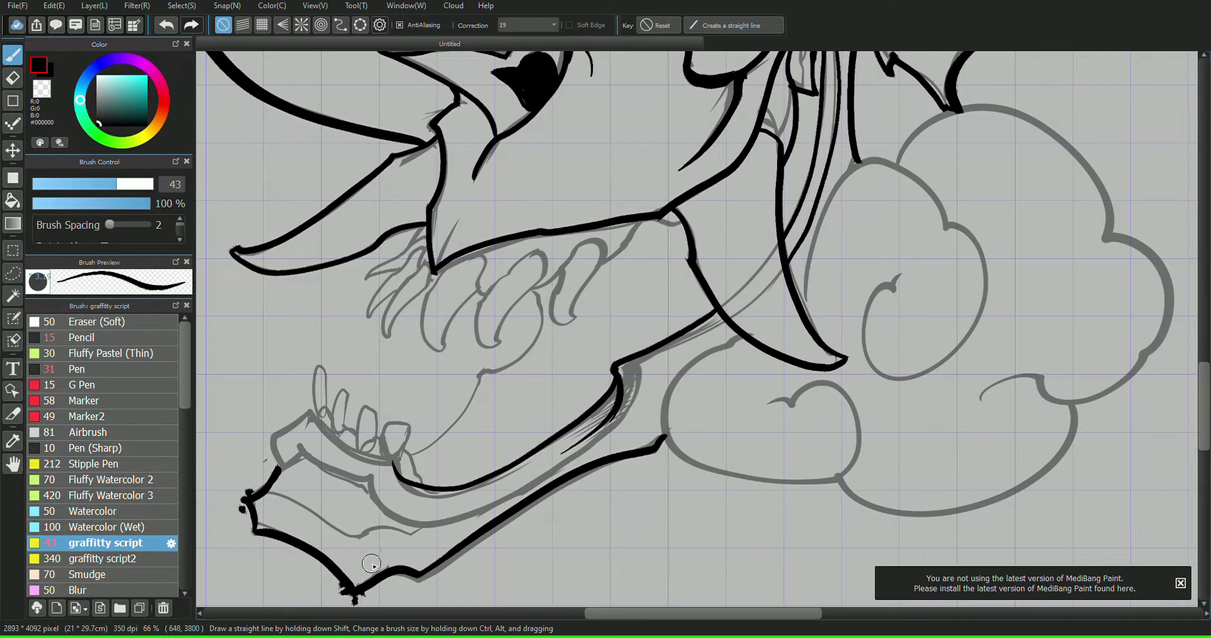
- Ink the lower lip contours, the jaw's rear corner and the crease line across the chin
mouse_move(1031, 180)
mouse_down()
mouse_move(1091, 205)
mouse_move(1053, 214)
mouse_up()
mouse_move(410, 493)
mouse_down()
mouse_move(302, 502)
mouse_move(339, 497)
mouse_move(391, 515)
mouse_move(393, 529)
mouse_move(572, 518)
mouse_move(744, 357)
mouse_up()
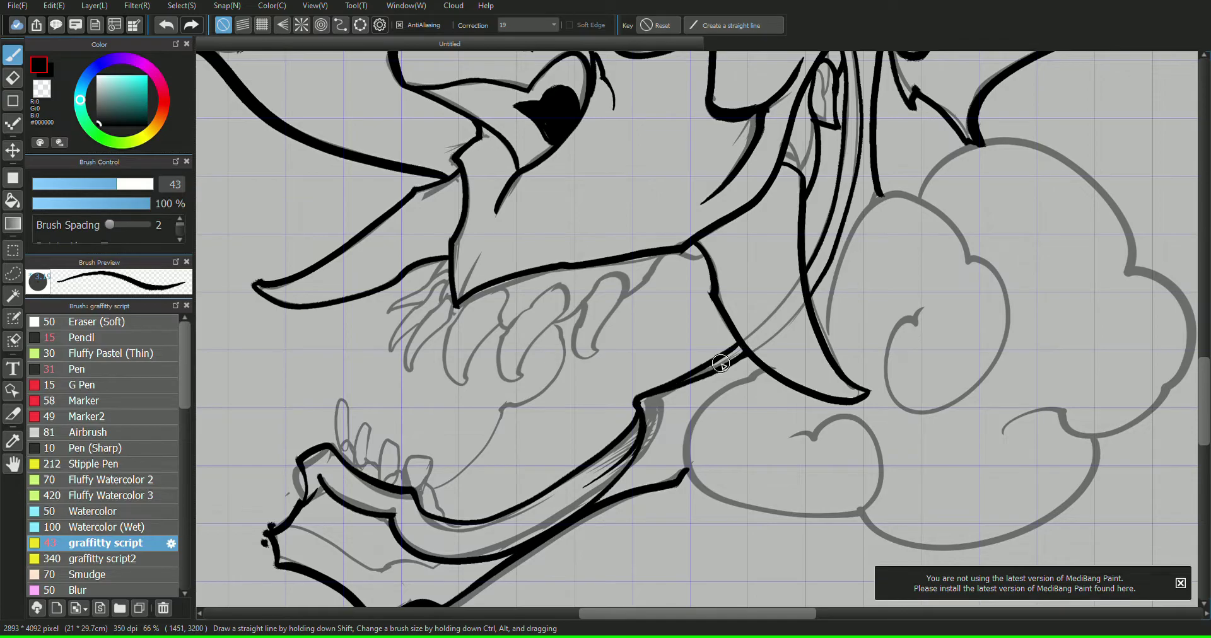
drag(679, 465, 683, 455)
drag(436, 565, 277, 527)
- Trace the lower teeth, the tongue curve and the row of hooked upper teeth inside the mouth
mouse_move(1065, 220)
mouse_down()
mouse_move(1097, 208)
mouse_move(1075, 76)
mouse_up()
mouse_move(341, 302)
mouse_down()
mouse_move(345, 258)
mouse_move(358, 293)
mouse_move(378, 307)
mouse_move(407, 293)
mouse_move(406, 322)
mouse_move(440, 317)
mouse_move(421, 336)
mouse_move(462, 349)
mouse_move(507, 269)
mouse_move(577, 189)
mouse_up()
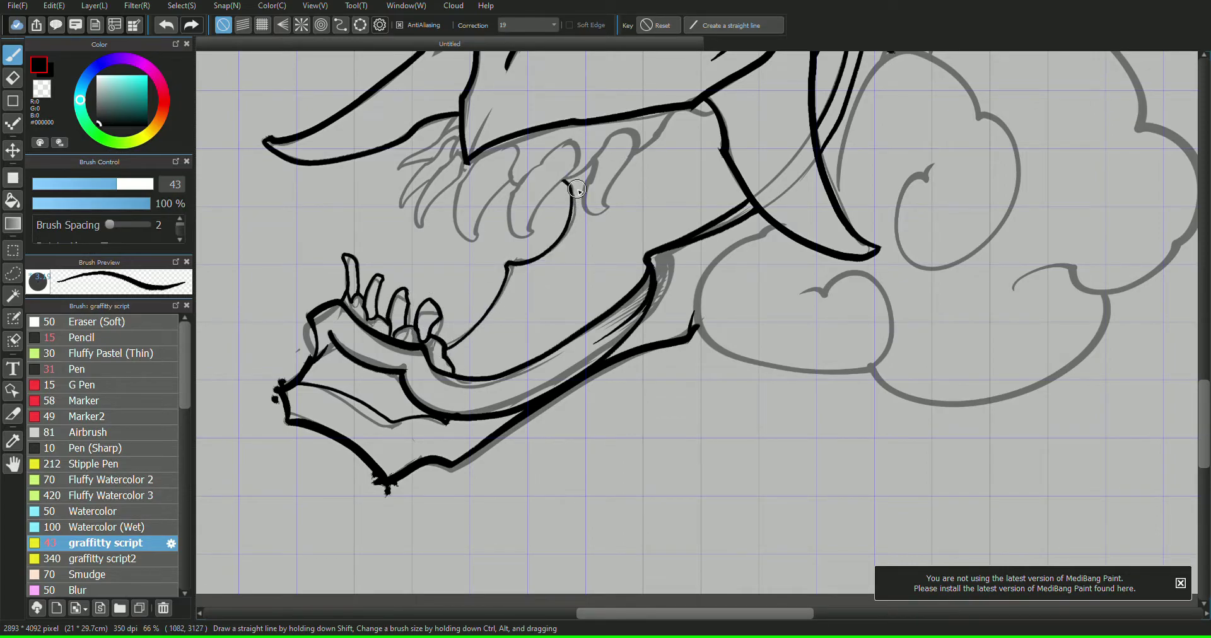
mouse_move(1074, 63)
mouse_down()
mouse_move(1095, 203)
mouse_move(1094, 121)
mouse_up()
mouse_move(739, 238)
mouse_down()
mouse_move(691, 239)
mouse_move(617, 273)
mouse_move(631, 334)
mouse_move(654, 270)
mouse_move(594, 294)
mouse_move(571, 281)
mouse_move(536, 314)
mouse_move(559, 330)
mouse_move(537, 307)
mouse_move(533, 266)
mouse_move(500, 290)
mouse_move(485, 352)
mouse_move(533, 300)
mouse_move(484, 287)
mouse_move(440, 344)
mouse_move(471, 284)
mouse_move(449, 303)
mouse_move(452, 281)
mouse_move(475, 268)
mouse_move(440, 283)
mouse_move(480, 238)
mouse_up()
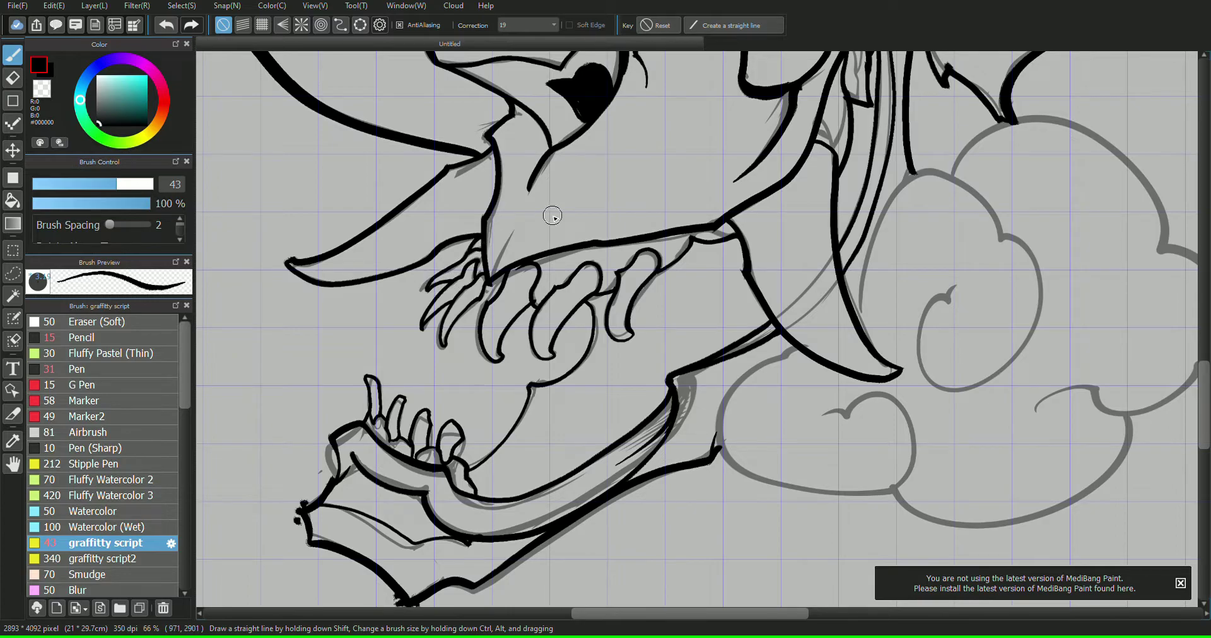
- Enlarge the graffitty script brush to 69 and ink the neck edge behind the tusk down to the jaw's back corner
drag(1094, 204, 772, 260)
key(])
key(])
key(])
key(])
key(])
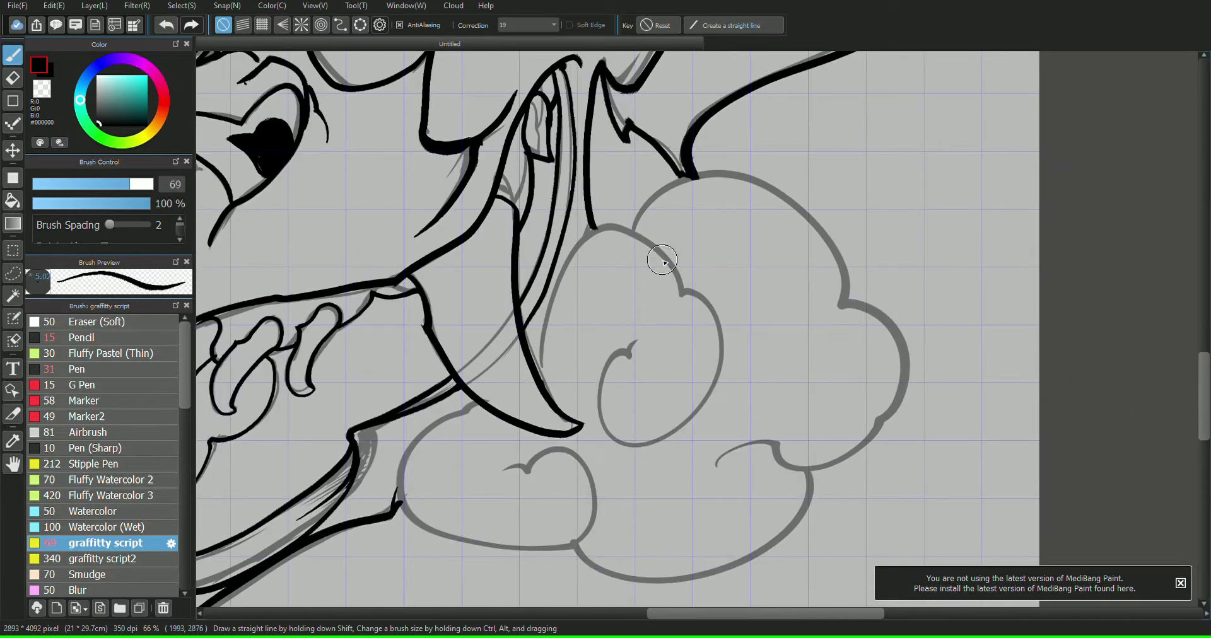
mouse_move(1031, 135)
mouse_down()
mouse_move(1110, 200)
mouse_move(1088, 208)
mouse_up()
scroll(1110, 200, down, 3)
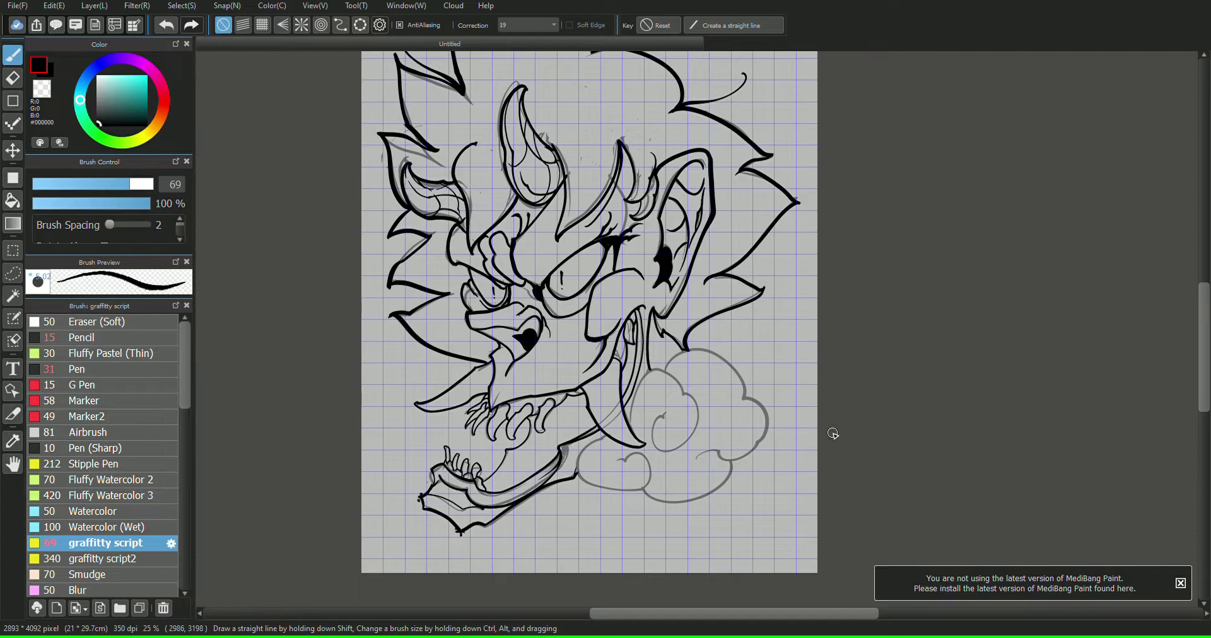
drag(612, 442, 684, 355)
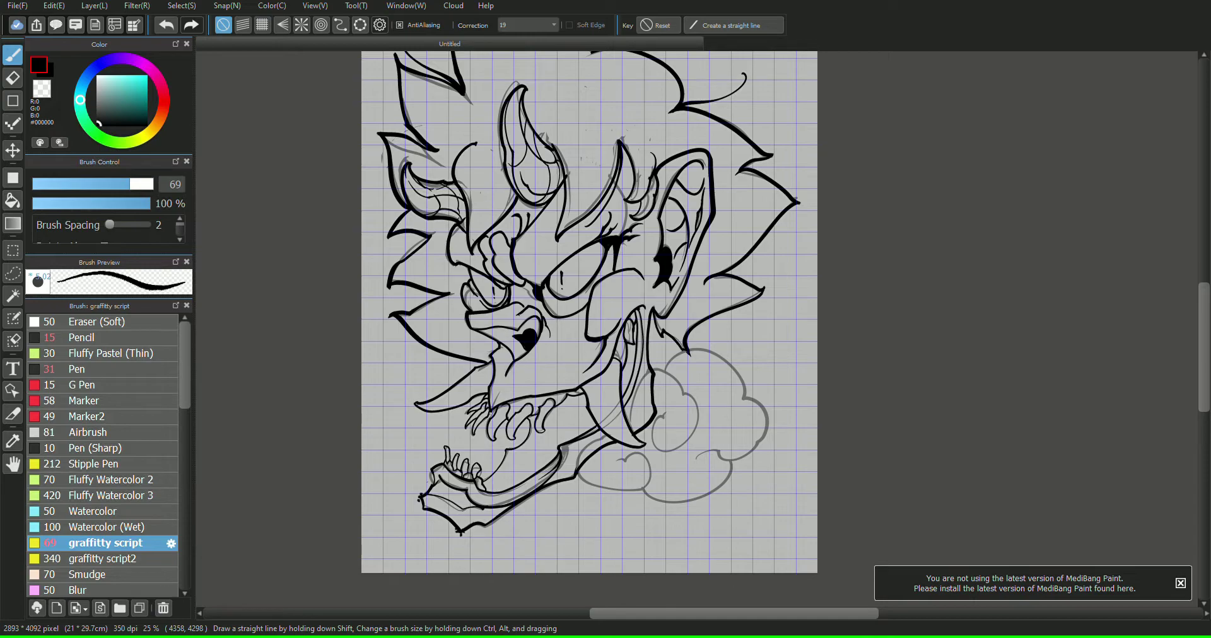
- Hide the rough sketch and fade the inked demon head to light grey
click(1086, 410)
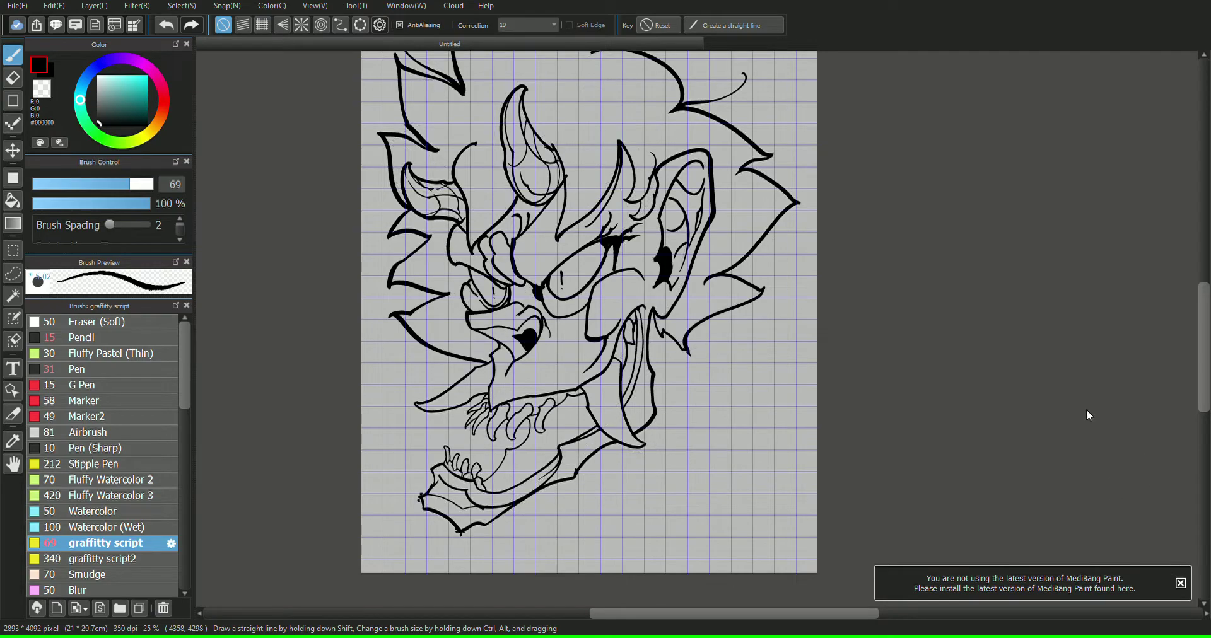
click(1089, 253)
- With the Pen at size 31, rough in a boxy palm, a round-tipped thumb and a small oval on the palm's outer edge
click(94, 369)
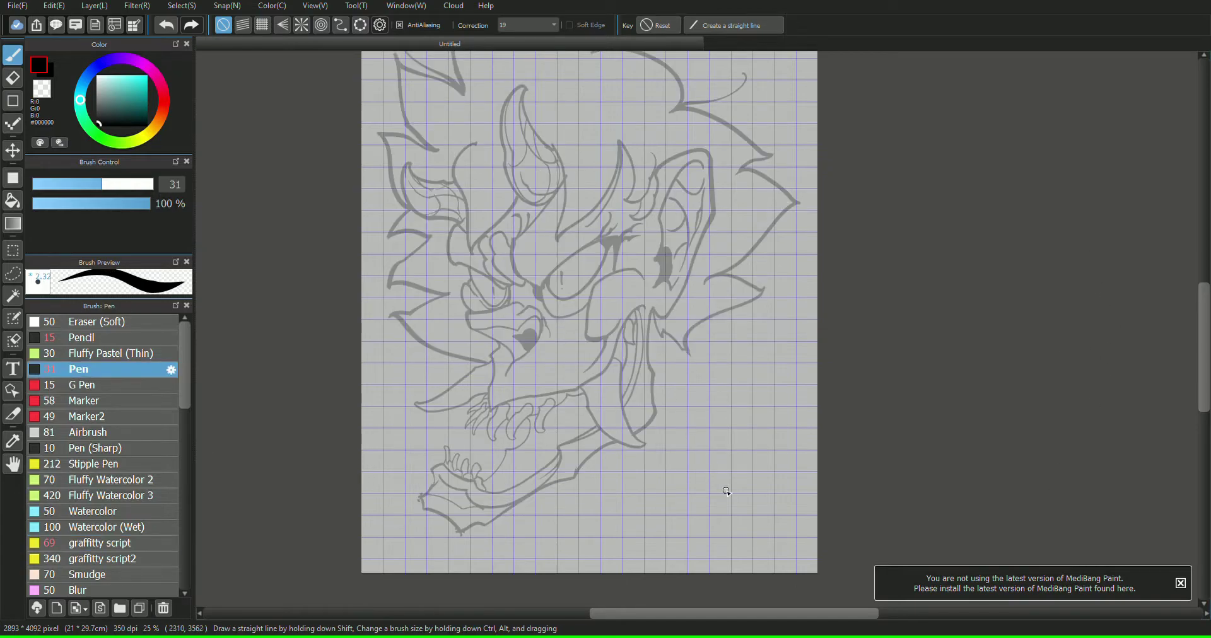
mouse_move(634, 309)
mouse_down()
mouse_move(621, 347)
mouse_move(664, 467)
mouse_move(712, 465)
mouse_move(729, 327)
mouse_move(676, 304)
mouse_move(741, 368)
mouse_move(733, 423)
mouse_move(594, 426)
mouse_move(735, 480)
mouse_move(612, 442)
mouse_move(671, 465)
mouse_move(726, 413)
mouse_move(602, 404)
mouse_move(648, 446)
mouse_move(651, 368)
mouse_up()
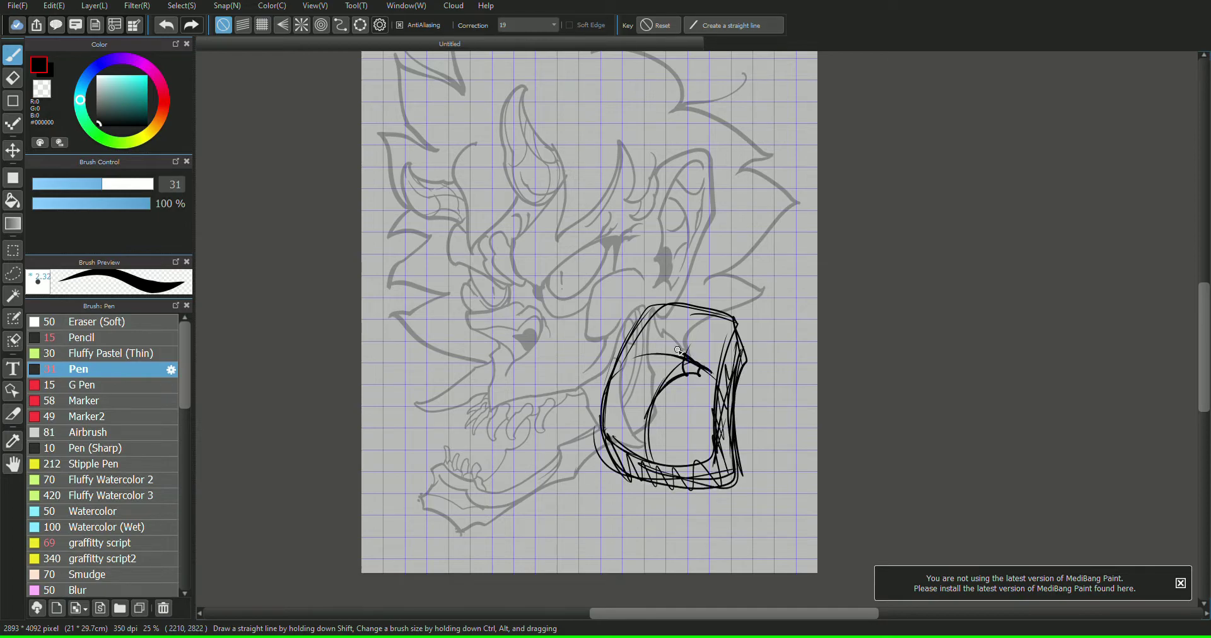
mouse_move(598, 424)
mouse_down()
mouse_move(616, 362)
mouse_move(570, 349)
mouse_move(600, 331)
mouse_up()
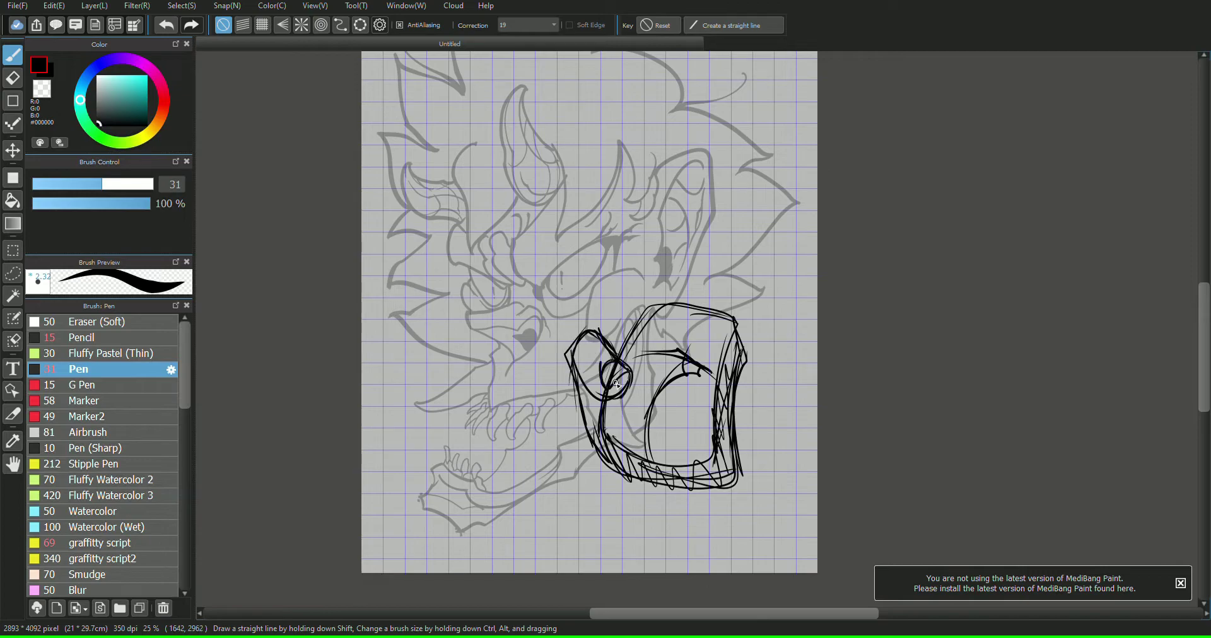
key(e)
mouse_move(602, 364)
mouse_down()
mouse_move(598, 398)
mouse_move(621, 373)
mouse_move(604, 370)
mouse_up()
key(b)
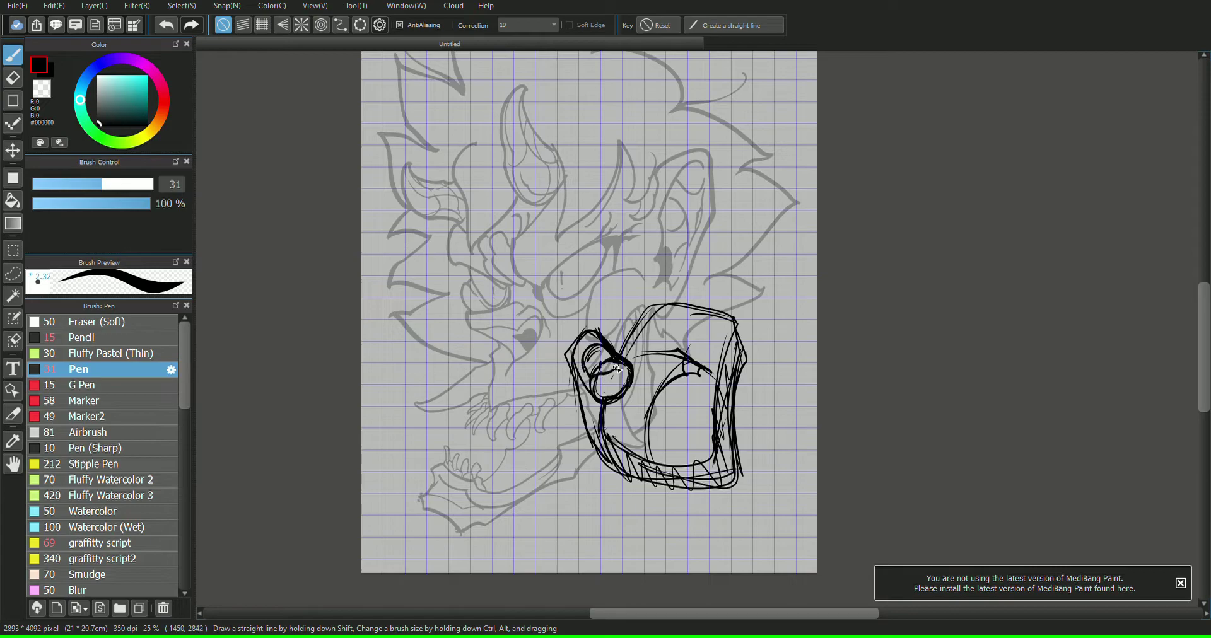
drag(614, 372, 587, 357)
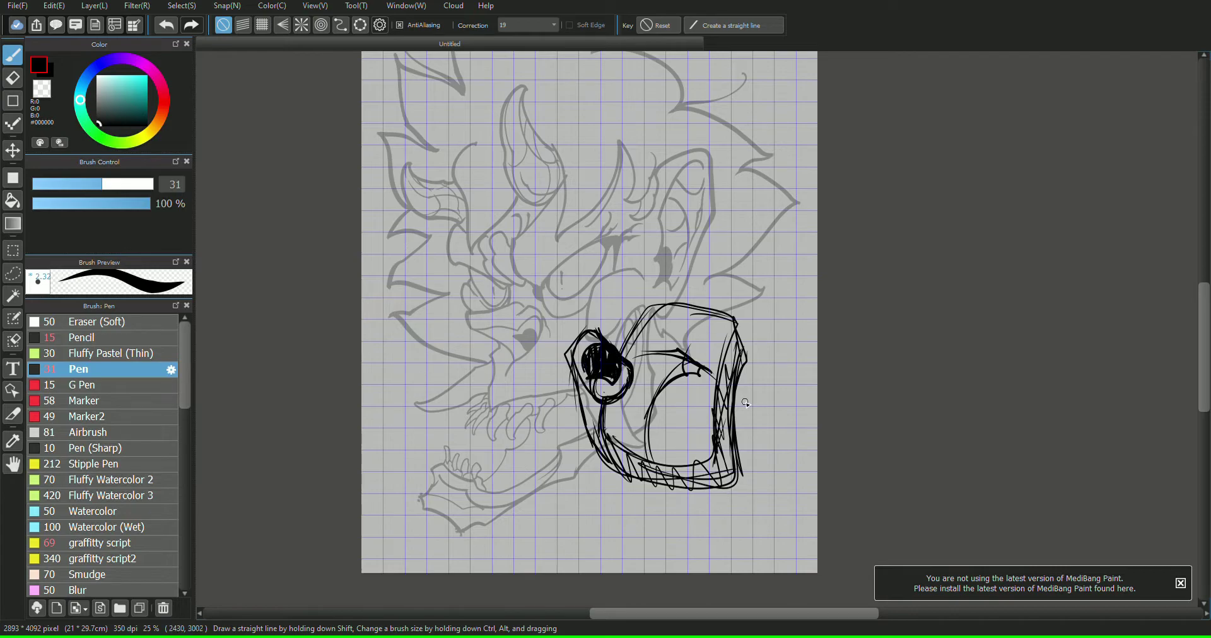
key(ctrl+z)
drag(744, 359, 734, 382)
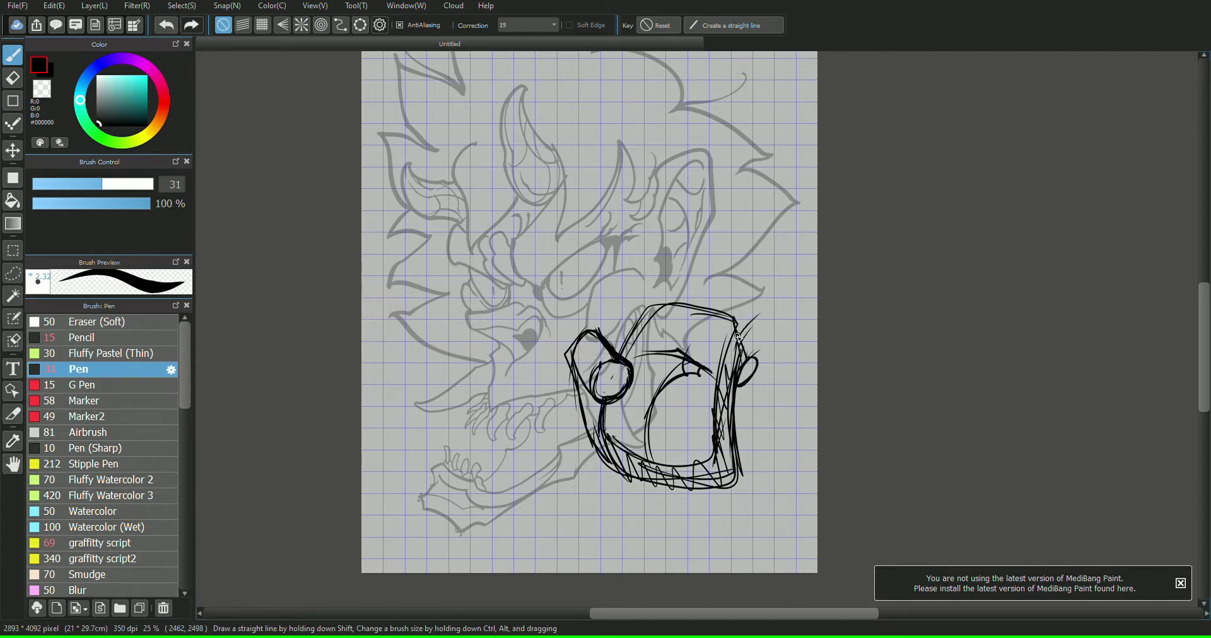
mouse_move(737, 336)
mouse_down()
mouse_move(779, 311)
mouse_move(757, 353)
mouse_up()
mouse_move(715, 307)
mouse_down()
mouse_move(737, 329)
mouse_move(758, 287)
mouse_move(771, 301)
mouse_move(798, 279)
mouse_move(747, 283)
mouse_up()
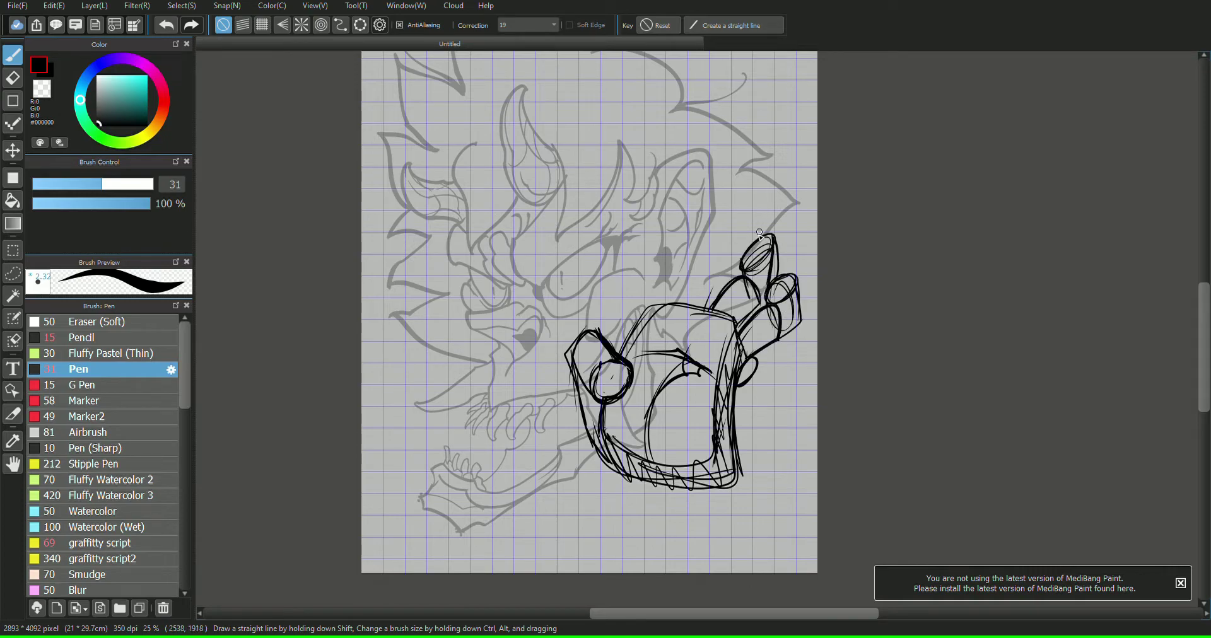
click(167, 26)
click(167, 26)
click(166, 26)
click(166, 25)
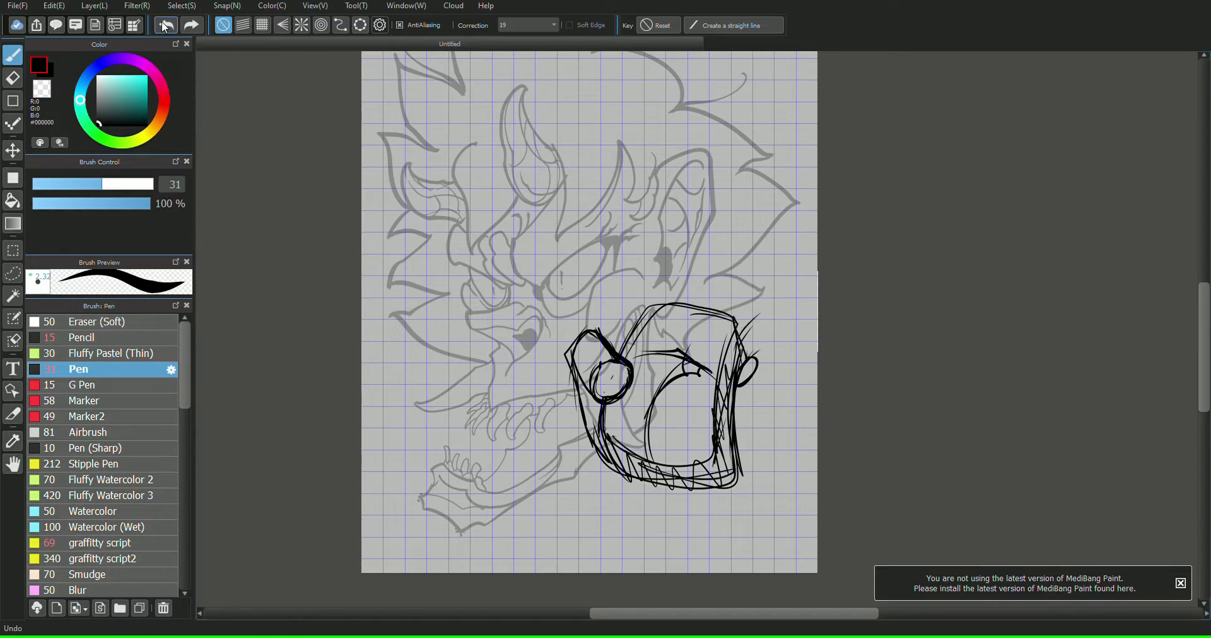
click(166, 25)
- Sketch the folded fingers curling over the top of the palm, erase overlapping lines and hatch their shaded sides
mouse_move(760, 341)
mouse_down()
mouse_move(745, 372)
mouse_move(740, 279)
mouse_move(684, 278)
mouse_move(706, 302)
mouse_up()
mouse_move(681, 259)
mouse_down()
mouse_move(669, 328)
mouse_move(687, 341)
mouse_move(714, 299)
mouse_move(713, 359)
mouse_up()
mouse_move(719, 271)
mouse_down()
mouse_move(687, 347)
mouse_move(698, 366)
mouse_up()
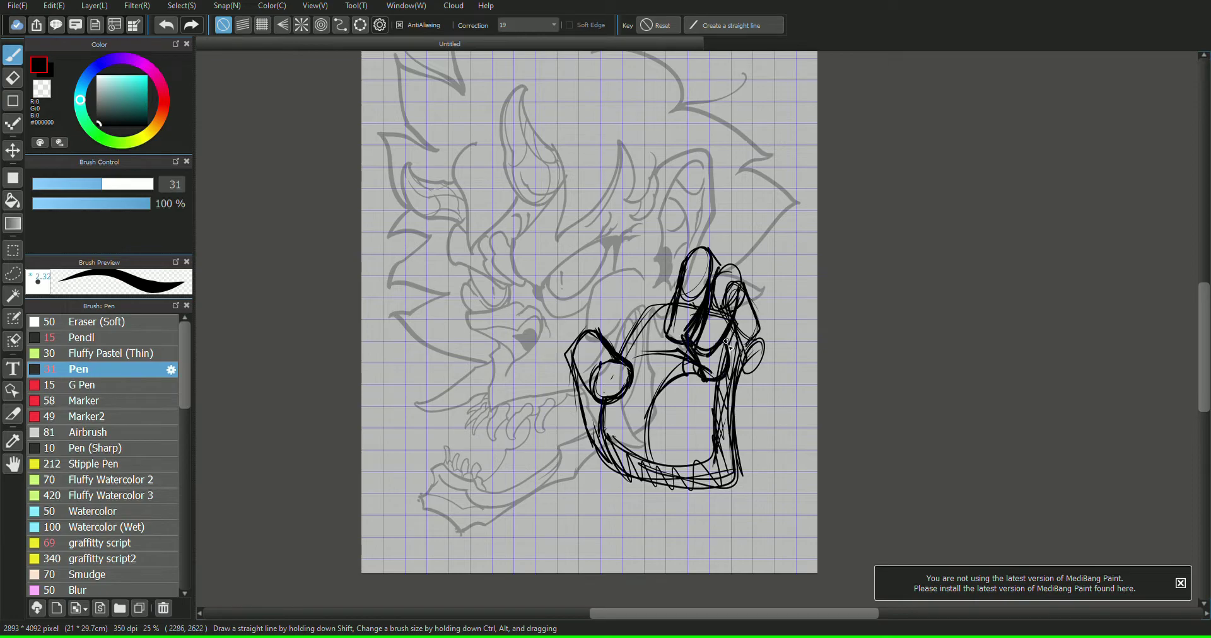
key(e)
mouse_move(718, 284)
mouse_down()
mouse_move(702, 341)
mouse_move(729, 279)
mouse_move(689, 271)
mouse_move(686, 358)
mouse_move(750, 337)
mouse_move(738, 316)
mouse_move(747, 341)
mouse_move(733, 384)
mouse_move(739, 284)
mouse_move(708, 351)
mouse_move(714, 377)
mouse_up()
key(b)
drag(733, 298, 720, 338)
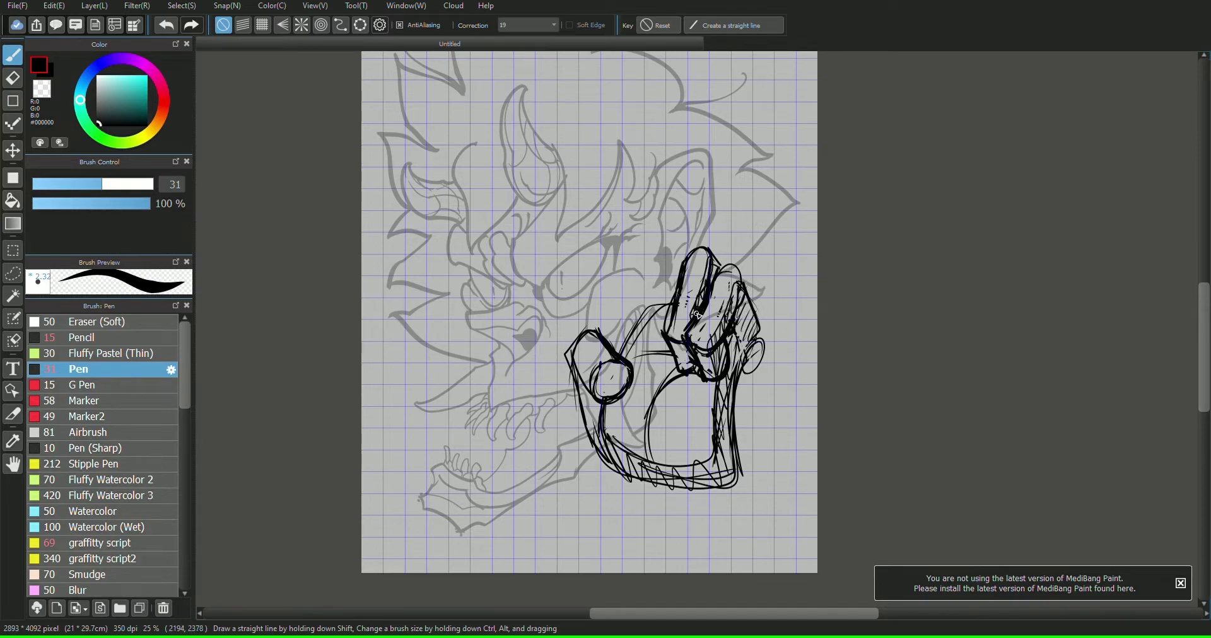
- Sketch a hooked finger and an upright finger above the folded ones, and thicken the palm's lower outline
mouse_move(700, 190)
mouse_down()
mouse_move(626, 233)
mouse_move(639, 240)
mouse_move(630, 224)
mouse_move(664, 213)
mouse_up()
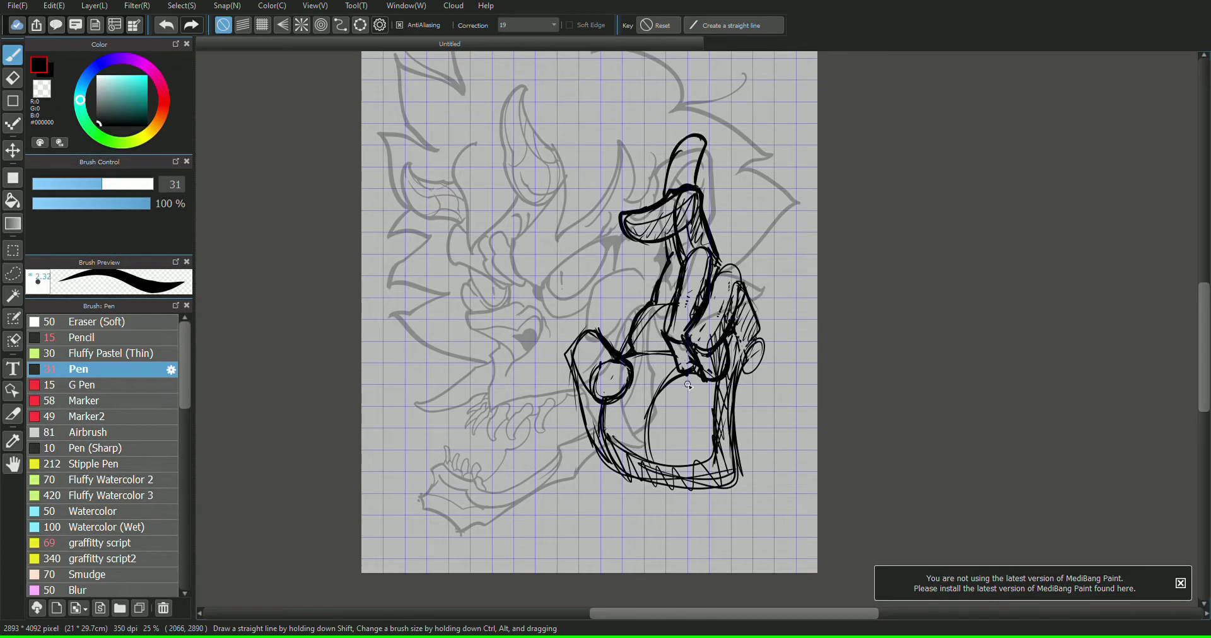
mouse_move(733, 446)
mouse_down()
mouse_move(613, 466)
mouse_move(729, 401)
mouse_up()
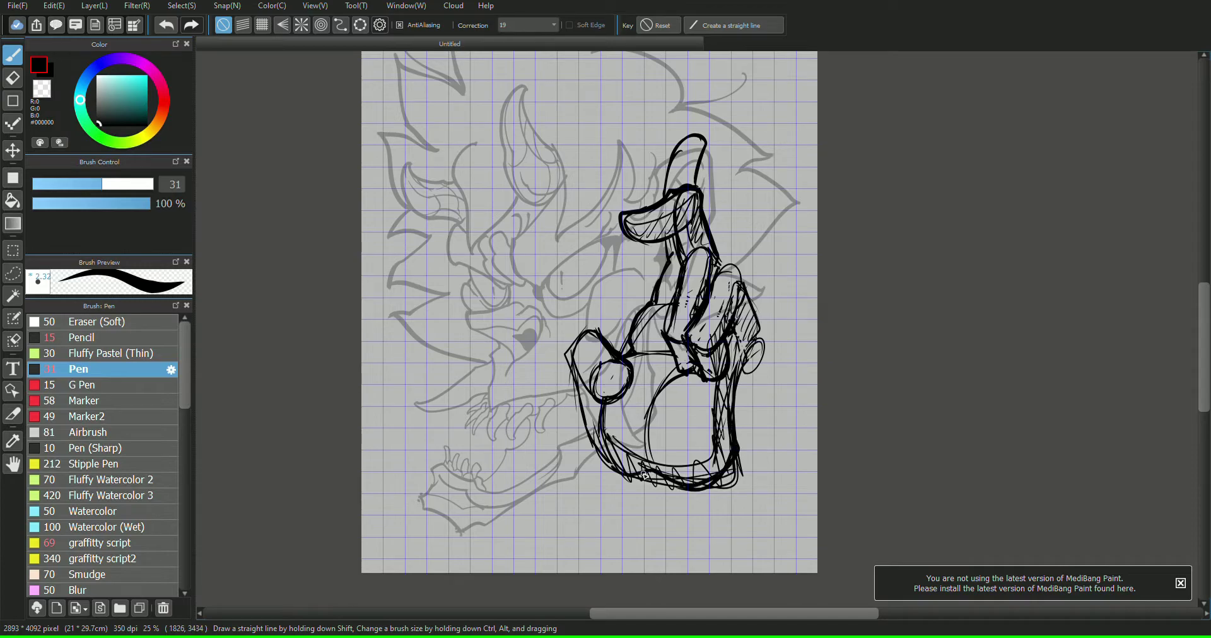
mouse_move(647, 473)
mouse_down()
mouse_move(599, 440)
mouse_move(577, 393)
mouse_up()
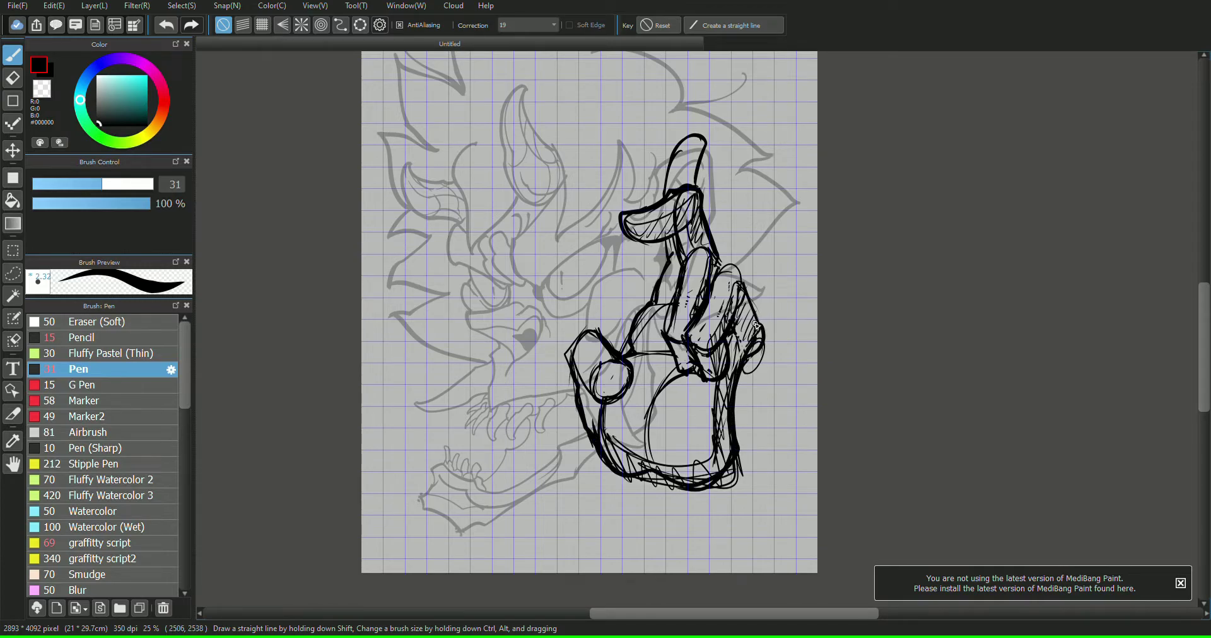
- Reshape the outermost knuckle, erase its stray lines and sketch the curved wrist below the palm
drag(756, 325, 741, 289)
key(e)
drag(765, 361, 745, 372)
key(b)
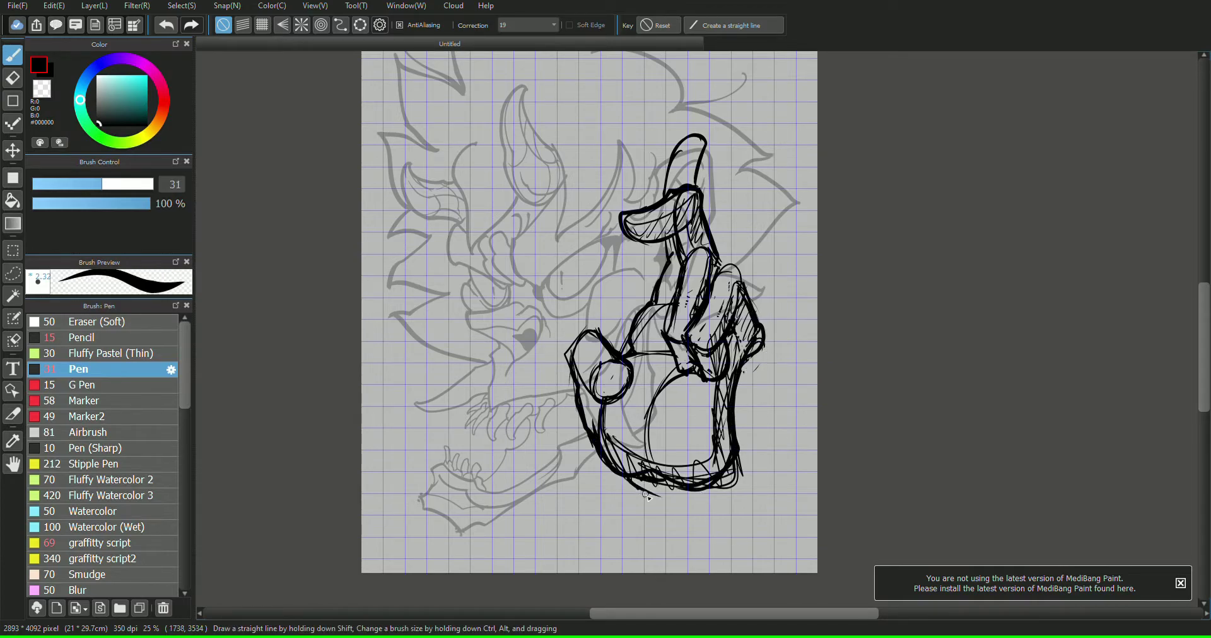
mouse_move(734, 418)
mouse_down()
mouse_move(753, 452)
mouse_move(678, 508)
mouse_move(718, 504)
mouse_move(653, 512)
mouse_move(704, 527)
mouse_move(748, 428)
mouse_move(746, 496)
mouse_up()
drag(749, 428, 754, 489)
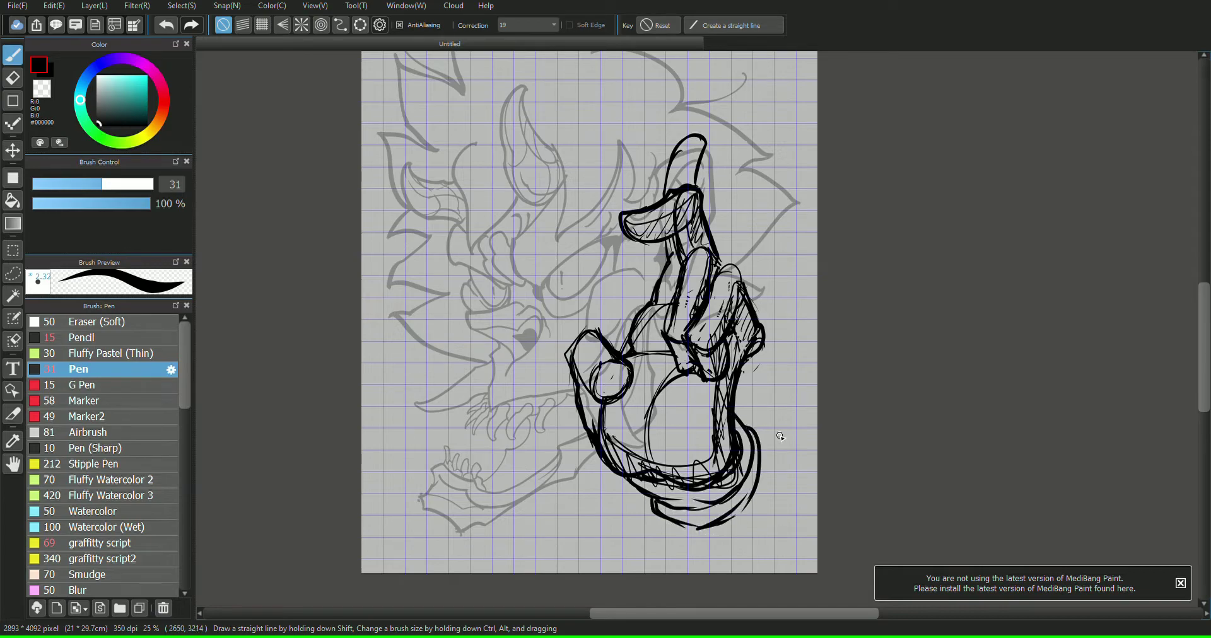
- Over the faded hand sketch, ink the outer folded finger, its nail and the knuckle contour running down the palm's side
key(e)
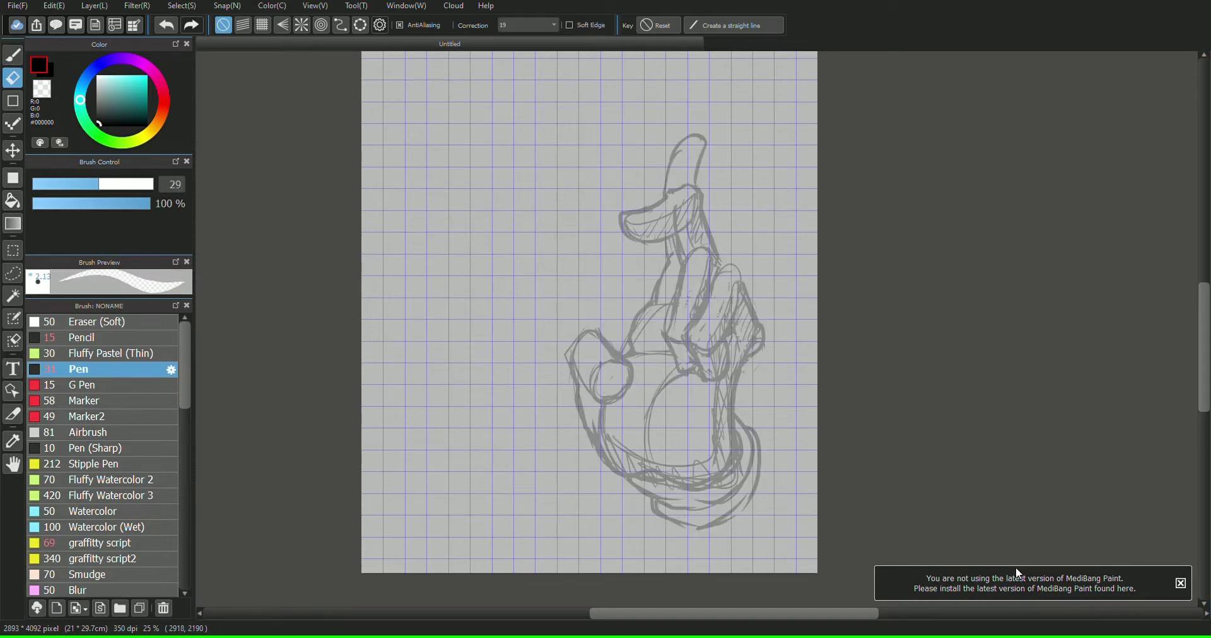
key(b)
scroll(1049, 192, up, 4)
mouse_move(526, 332)
mouse_down()
mouse_move(506, 365)
mouse_move(565, 396)
mouse_move(518, 389)
mouse_move(545, 445)
mouse_up()
mouse_move(570, 485)
mouse_down()
mouse_move(593, 473)
mouse_move(554, 439)
mouse_move(589, 481)
mouse_move(611, 469)
mouse_move(620, 386)
mouse_up()
mouse_move(595, 386)
mouse_down()
mouse_move(624, 353)
mouse_move(655, 254)
mouse_up()
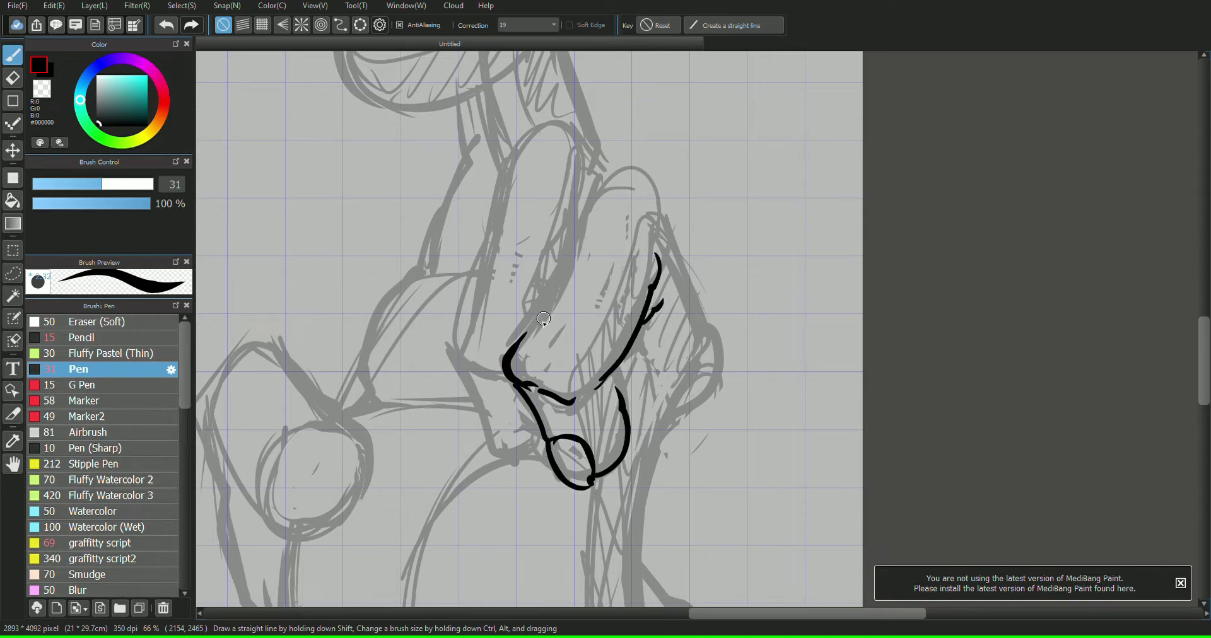
mouse_move(517, 342)
mouse_down()
mouse_move(621, 183)
mouse_move(713, 316)
mouse_move(646, 498)
mouse_up()
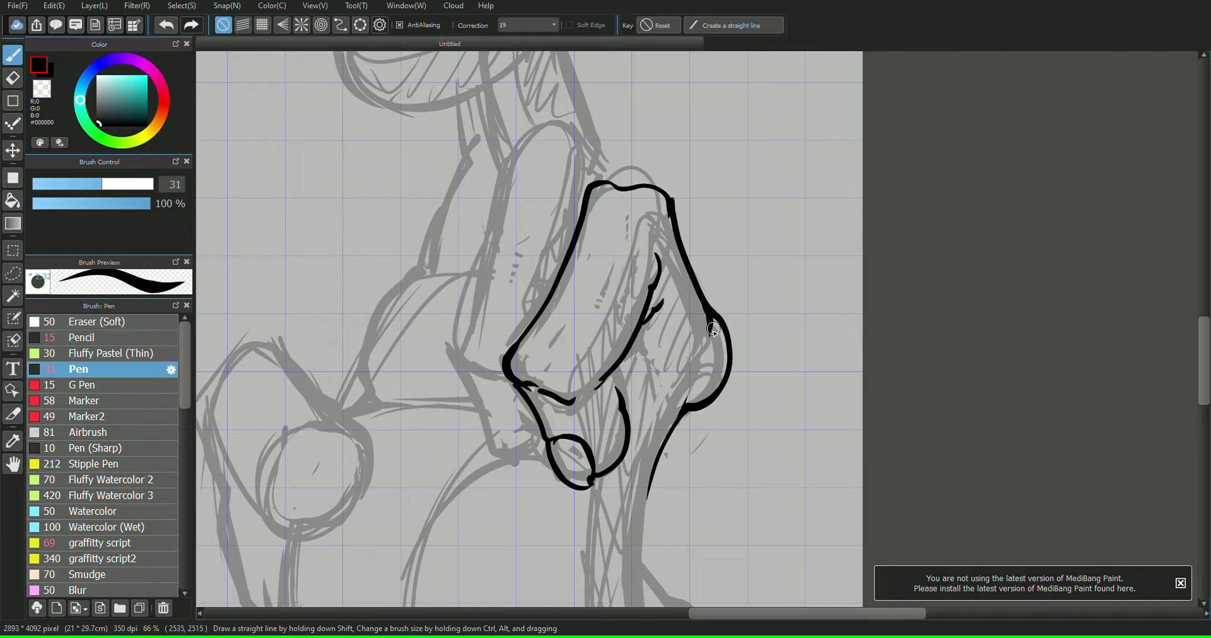
- Ink the crease beside the outer knuckle and refine the pointed nail of the outer folded finger
drag(644, 357, 690, 358)
drag(621, 463, 634, 469)
mouse_move(1019, 448)
mouse_down()
mouse_move(1118, 206)
mouse_move(1073, 238)
mouse_up()
drag(669, 259, 678, 286)
mouse_move(613, 220)
mouse_down()
mouse_move(601, 235)
mouse_move(621, 236)
mouse_up()
key(e)
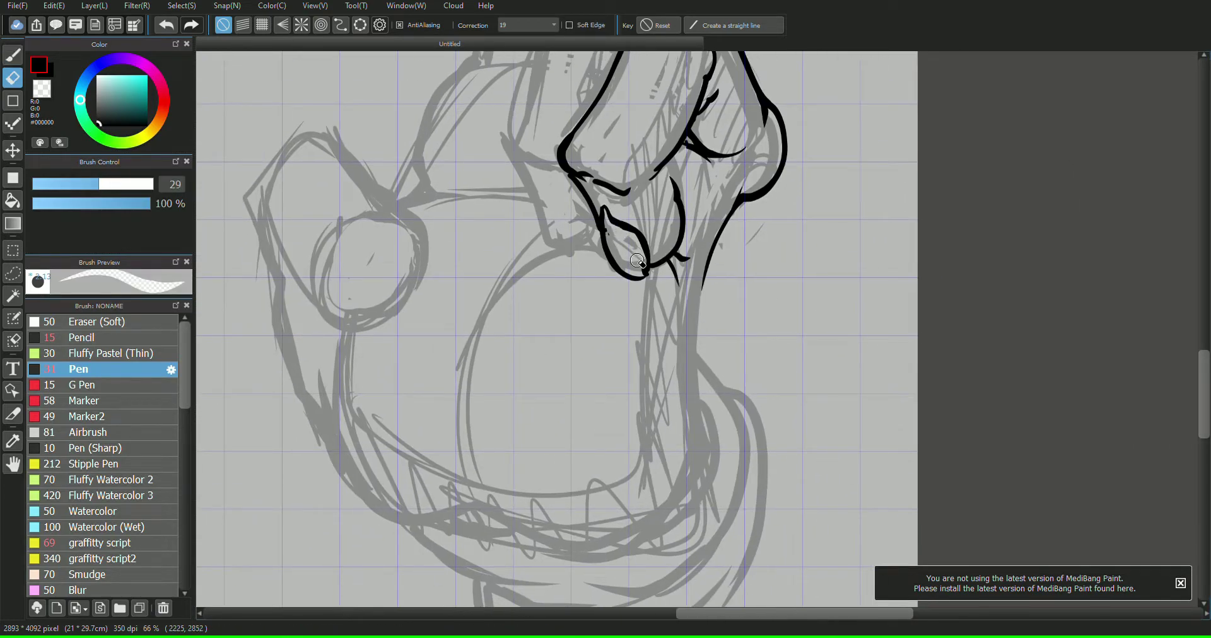
key(b)
- Ink the second folded finger with its knuckle and nail beside the first one
drag(1110, 181, 1044, 382)
drag(1021, 77, 1131, 187)
mouse_move(716, 287)
mouse_down()
mouse_move(690, 241)
mouse_move(628, 241)
mouse_move(565, 395)
mouse_move(577, 463)
mouse_move(554, 469)
mouse_move(600, 567)
mouse_move(624, 558)
mouse_move(597, 506)
mouse_move(646, 541)
mouse_up()
drag(686, 497, 707, 478)
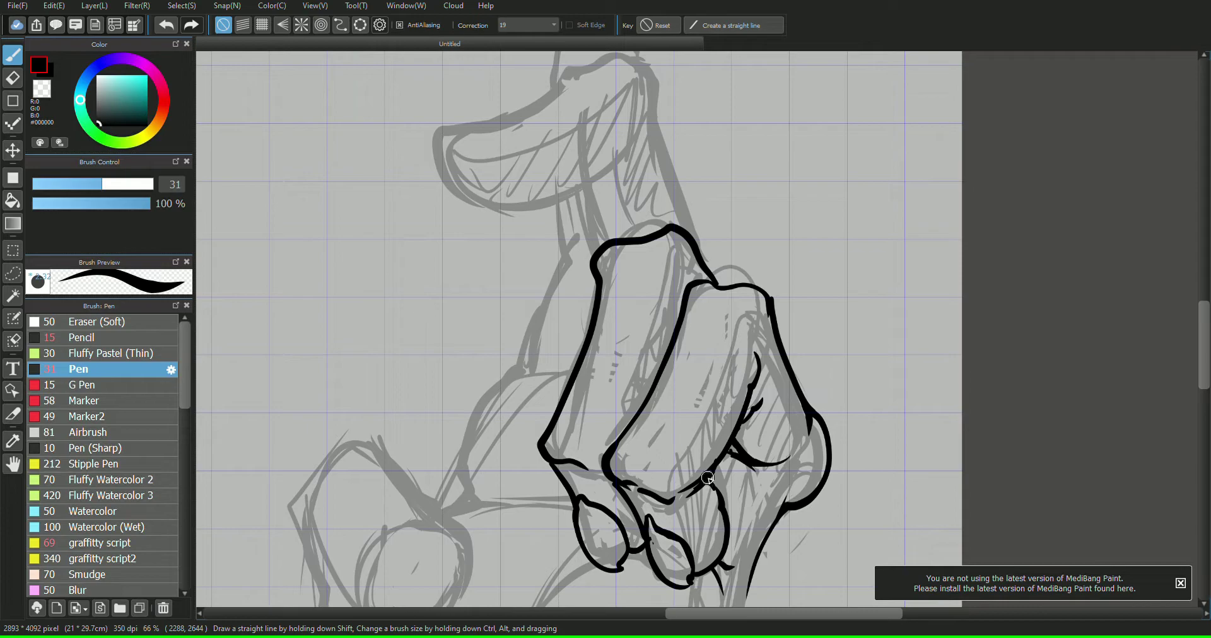
- Add tapered knuckle lines and fold wrinkles to the two folded fingers
drag(1121, 166, 1102, 183)
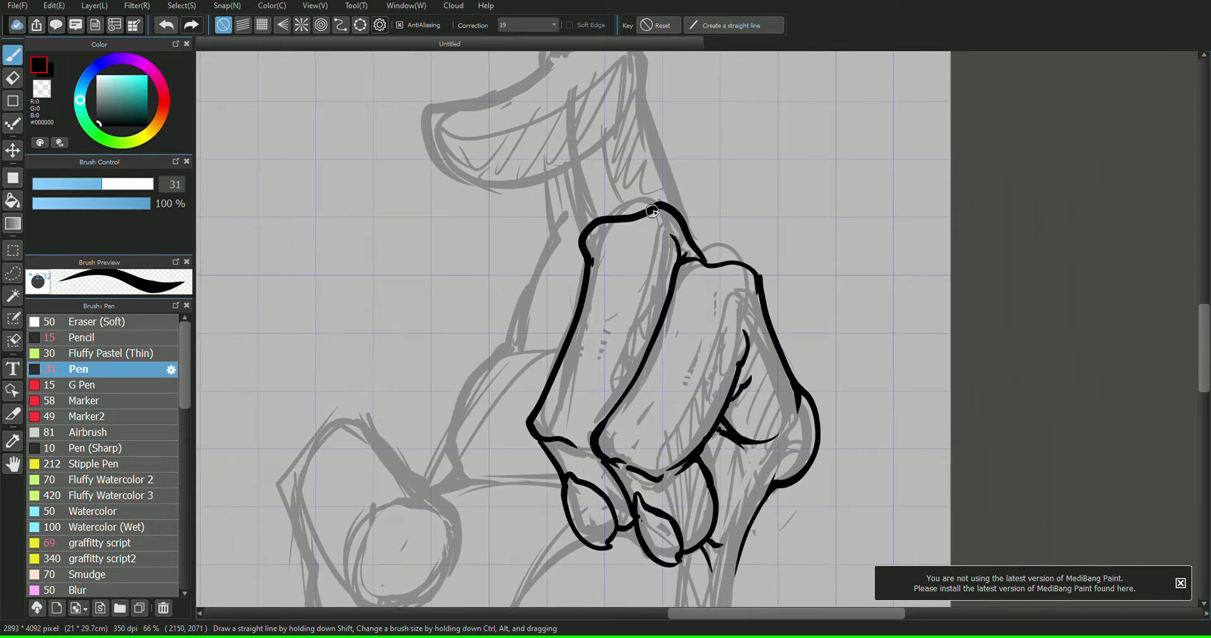
drag(652, 211, 611, 303)
drag(731, 264, 699, 327)
drag(692, 449, 720, 344)
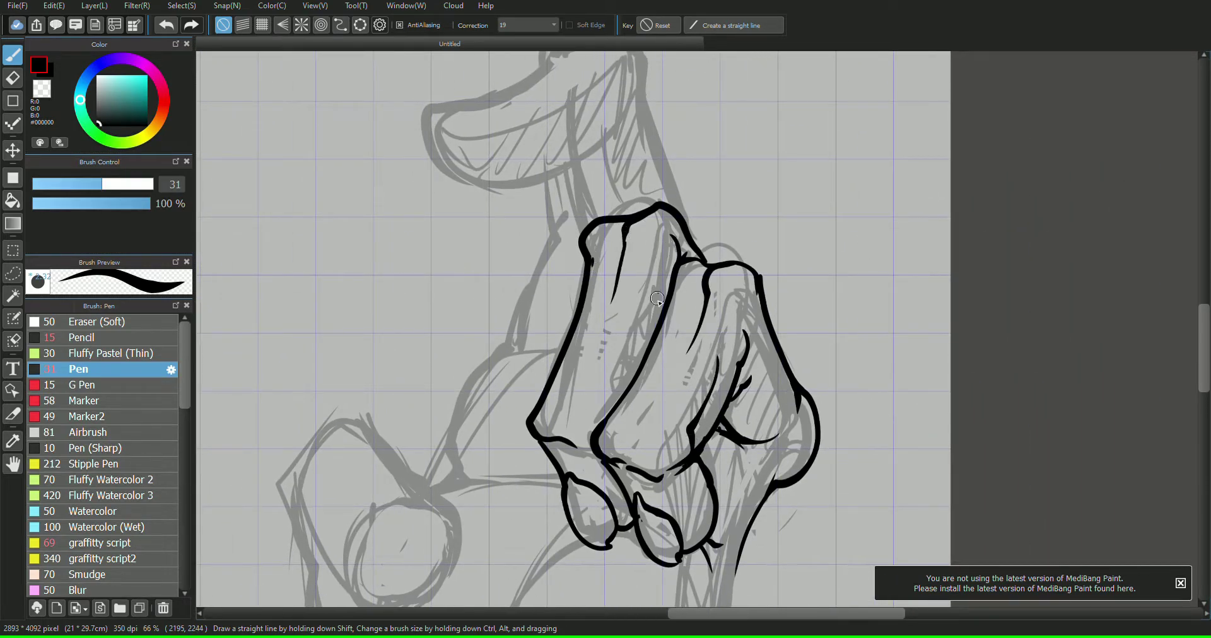
drag(661, 291, 638, 369)
drag(743, 358, 767, 399)
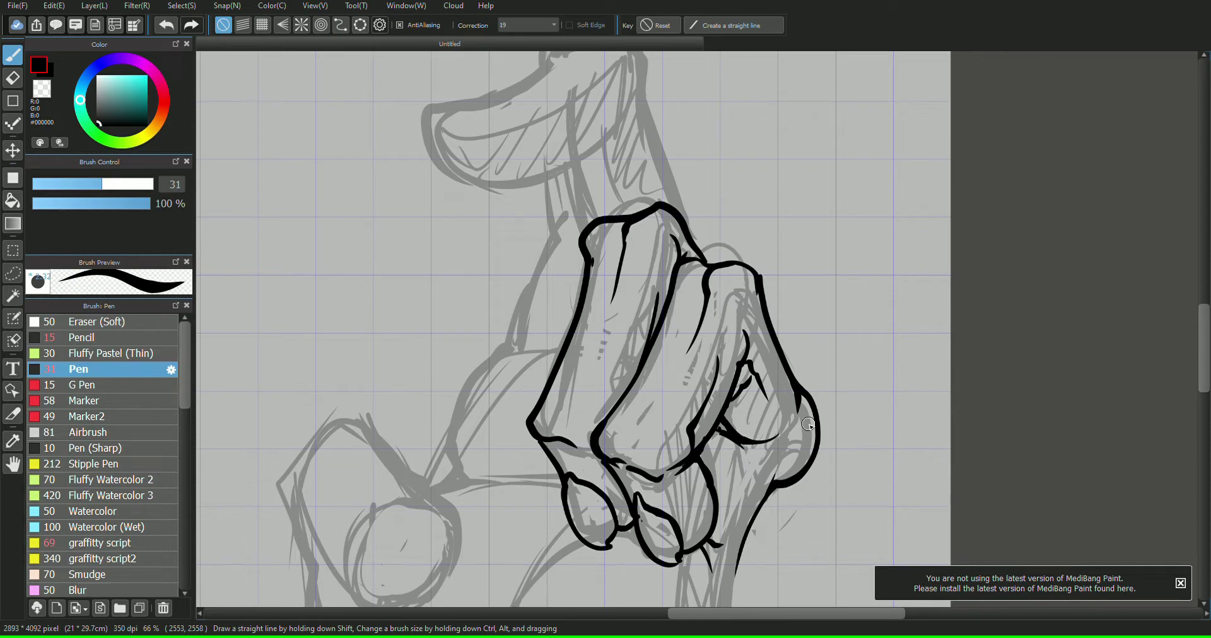
- Ink the hooked finger with its pointed claw, joint creases and the segment joining it to the folded fingers
drag(1065, 57, 1077, 181)
mouse_move(595, 259)
mouse_down()
mouse_move(670, 315)
mouse_move(679, 411)
mouse_move(587, 258)
mouse_move(469, 303)
mouse_move(453, 294)
mouse_move(411, 323)
mouse_up()
mouse_move(501, 294)
mouse_down()
mouse_move(447, 316)
mouse_move(546, 345)
mouse_move(661, 293)
mouse_up()
drag(537, 390, 634, 330)
drag(593, 368, 606, 435)
drag(662, 414, 652, 372)
- Ink the rounded mound behind the folded fingers, the web line towards the thumb and the curved palm crease
drag(965, 315, 1110, 184)
drag(689, 374, 656, 406)
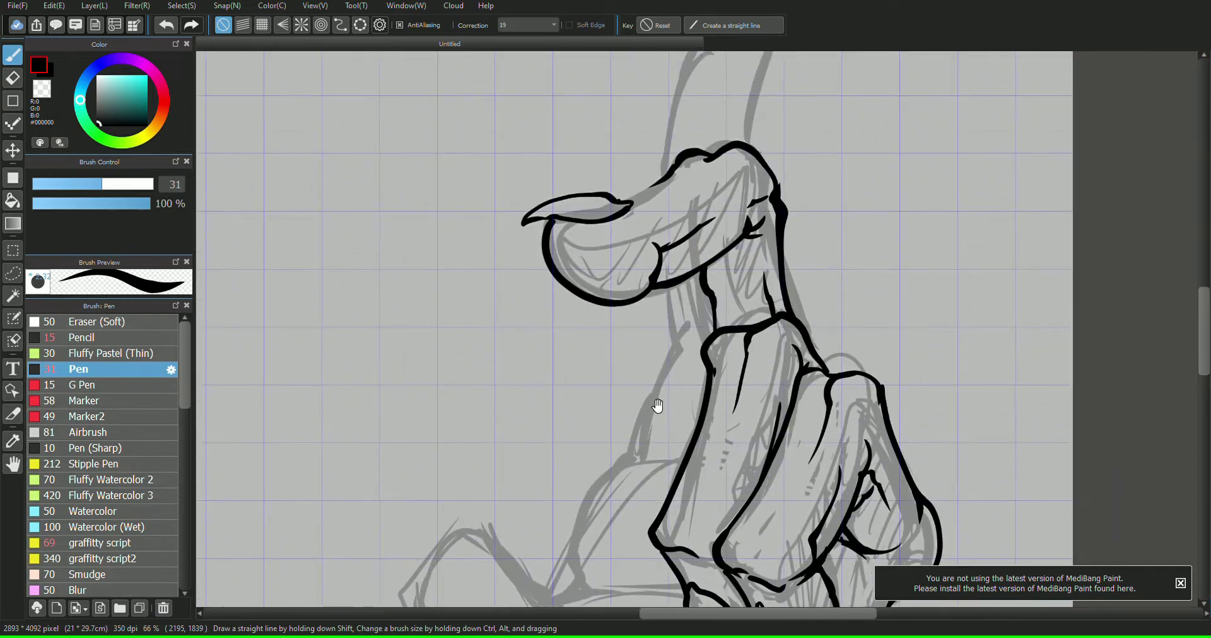
mouse_move(681, 463)
mouse_down()
mouse_move(629, 462)
mouse_move(569, 554)
mouse_move(615, 585)
mouse_up()
mouse_move(677, 585)
mouse_down()
mouse_move(743, 331)
mouse_move(678, 334)
mouse_up()
drag(748, 341, 616, 353)
mouse_move(642, 325)
mouse_down()
mouse_move(638, 339)
mouse_move(729, 374)
mouse_up()
mouse_move(760, 385)
mouse_down()
mouse_move(732, 415)
mouse_move(689, 533)
mouse_up()
drag(757, 376, 743, 388)
drag(729, 373, 721, 404)
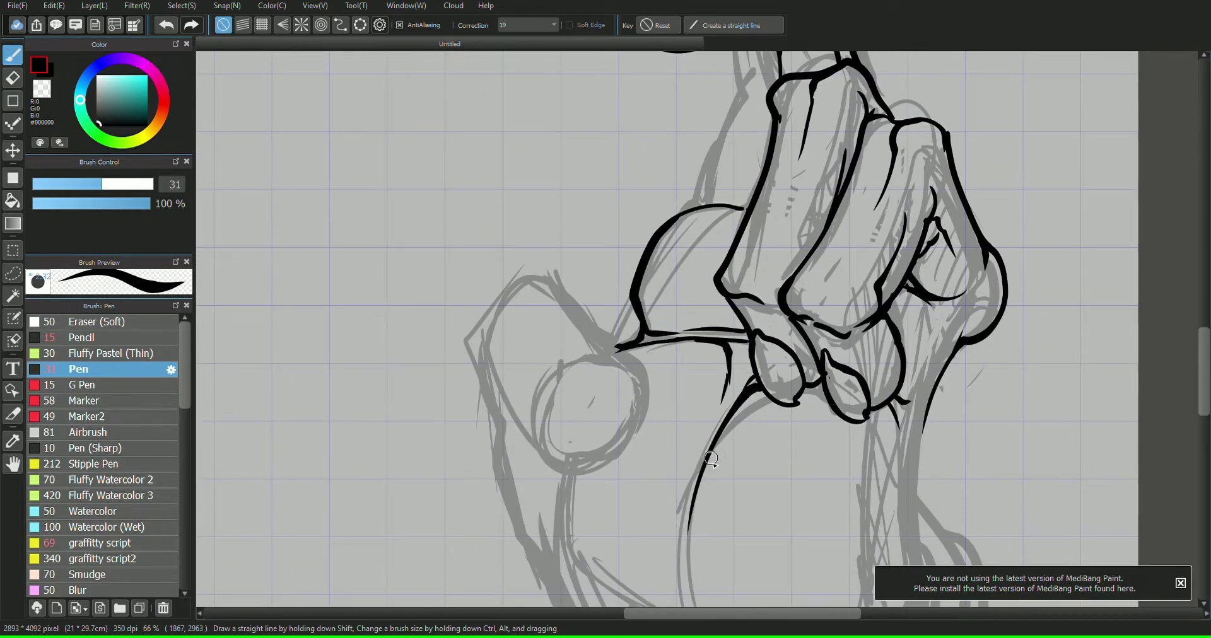
- Ink the upright finger's lower segment and rounded tip, adding a spiral fingerprint and side contour lines
mouse_move(725, 543)
mouse_down()
mouse_move(660, 483)
mouse_move(660, 637)
mouse_up()
drag(1112, 190, 1091, 320)
mouse_move(653, 435)
mouse_down()
mouse_move(602, 440)
mouse_move(663, 331)
mouse_move(650, 268)
mouse_up()
drag(666, 414, 673, 383)
mouse_move(1147, 57)
mouse_down()
mouse_move(1116, 168)
mouse_move(1095, 186)
mouse_up()
drag(537, 418, 594, 388)
mouse_move(591, 388)
mouse_down()
mouse_move(602, 292)
mouse_move(696, 298)
mouse_move(675, 367)
mouse_up()
drag(684, 233, 655, 365)
mouse_move(635, 263)
mouse_down()
mouse_move(657, 257)
mouse_move(640, 277)
mouse_up()
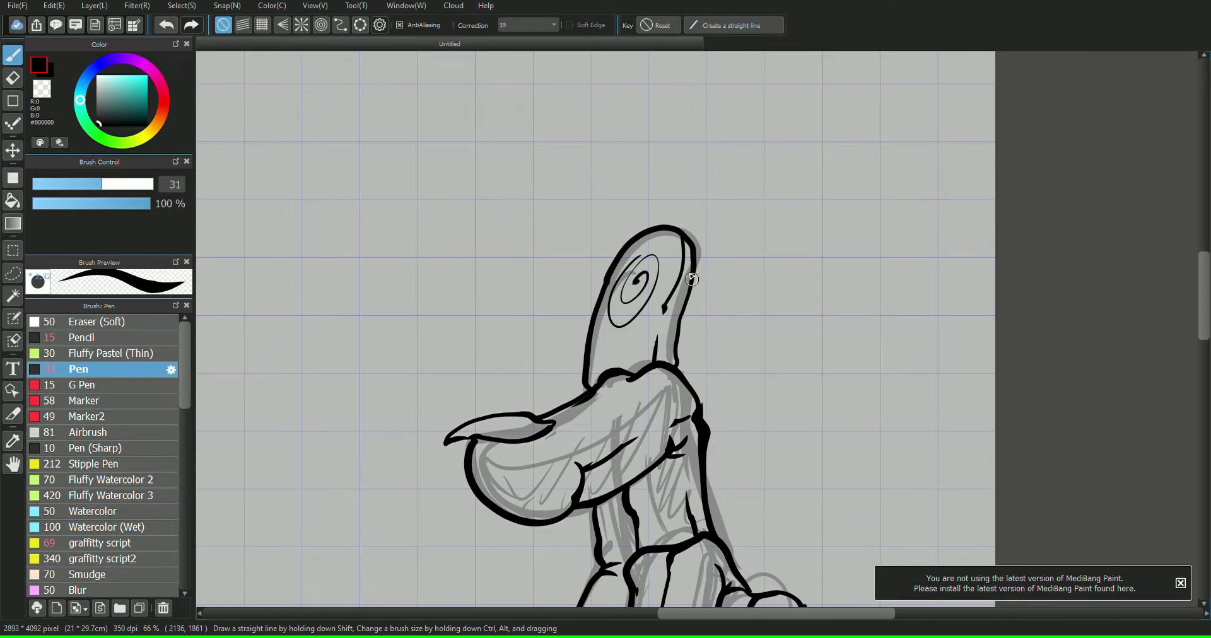
mouse_move(688, 309)
mouse_down()
mouse_move(704, 276)
mouse_move(681, 227)
mouse_move(704, 233)
mouse_up()
- Ink the thumb's rounded pad and angular outer contour, cleaning up the pad's corner
mouse_move(1094, 555)
mouse_down()
mouse_move(1114, 199)
mouse_move(1205, 189)
mouse_up()
mouse_move(601, 314)
mouse_down()
mouse_move(611, 300)
mouse_move(671, 305)
mouse_move(670, 372)
mouse_move(671, 303)
mouse_up()
drag(676, 362, 634, 378)
key(e)
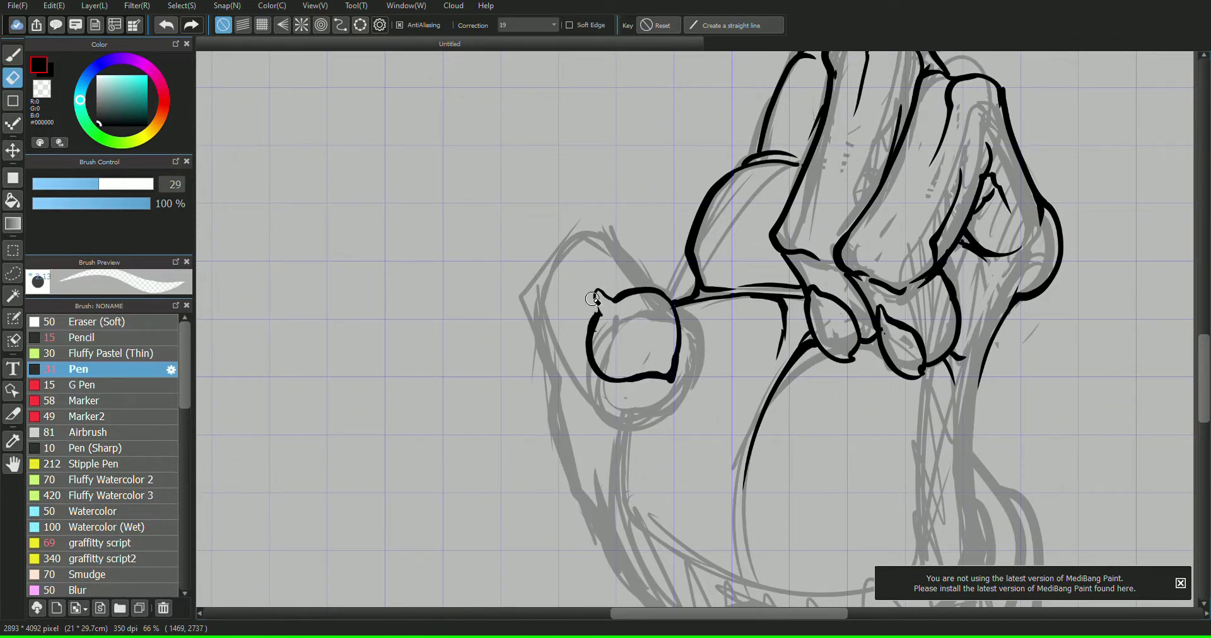
key(b)
mouse_move(658, 290)
mouse_down()
mouse_move(615, 243)
mouse_move(523, 322)
mouse_up()
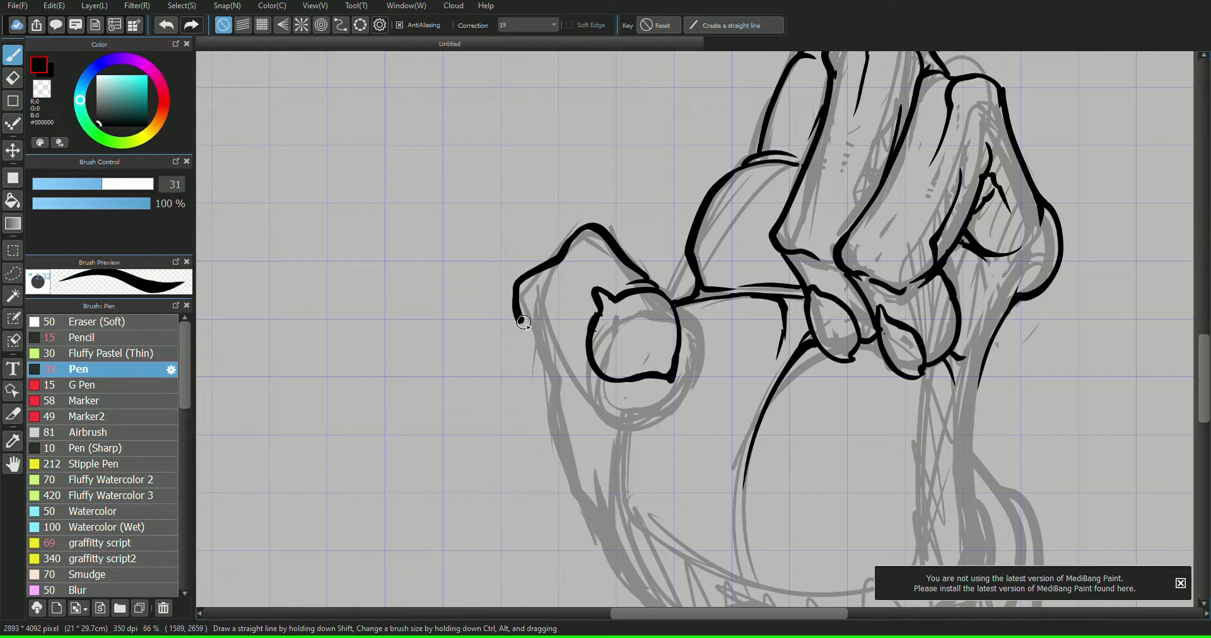
mouse_move(676, 312)
mouse_down()
mouse_move(660, 389)
mouse_move(559, 344)
mouse_move(521, 307)
mouse_move(550, 415)
mouse_up()
- Ink the thumb's outer side and inner base lines running down into the palm
drag(549, 412, 610, 540)
mouse_move(630, 413)
mouse_down()
mouse_move(608, 520)
mouse_move(628, 578)
mouse_up()
mouse_move(626, 417)
mouse_down()
mouse_move(573, 473)
mouse_move(595, 416)
mouse_up()
drag(563, 379, 556, 395)
- Ink the heel and outer edge of the palm, the inner thumb-mound curve and the small crease at its base
drag(573, 466, 406, 290)
mouse_move(446, 369)
mouse_down()
mouse_move(451, 407)
mouse_move(621, 445)
mouse_move(799, 336)
mouse_move(803, 293)
mouse_up()
drag(786, 192, 795, 320)
mouse_move(665, 453)
mouse_down()
mouse_move(581, 405)
mouse_move(573, 334)
mouse_up()
mouse_move(544, 425)
mouse_down()
mouse_move(568, 389)
mouse_move(579, 432)
mouse_up()
- Ink the layered curved wrist folds wrapping beneath and around the outer side of the palm
mouse_move(535, 434)
mouse_down()
mouse_move(807, 464)
mouse_move(834, 138)
mouse_up()
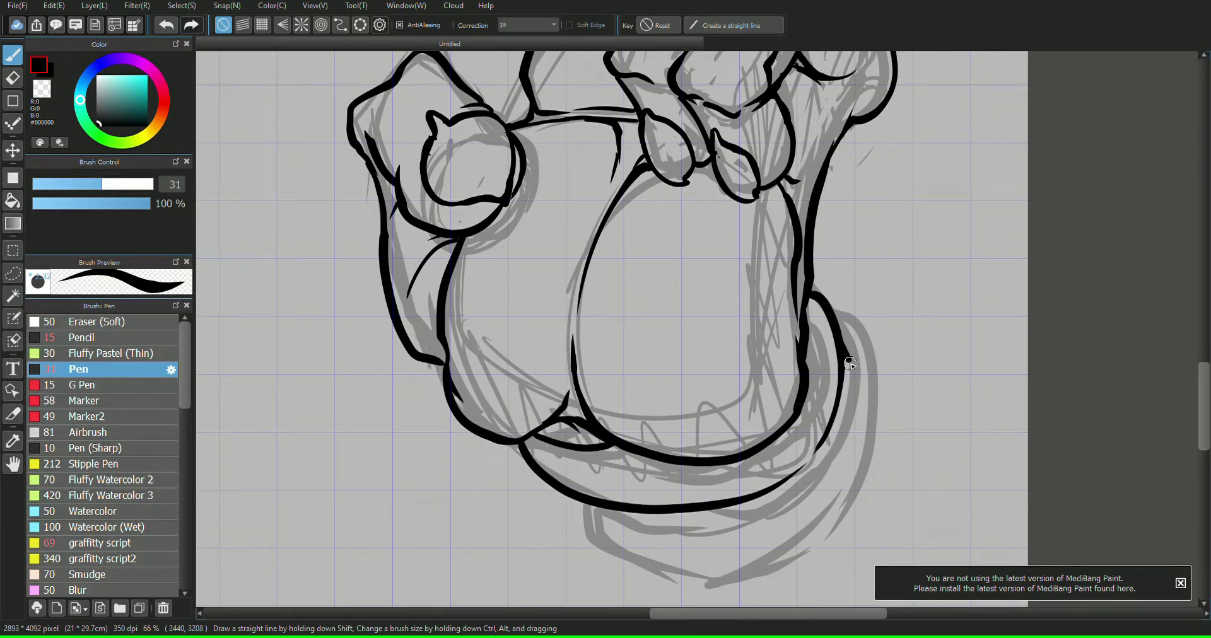
drag(850, 364, 852, 404)
mouse_move(837, 319)
mouse_down()
mouse_move(811, 551)
mouse_move(596, 506)
mouse_up()
mouse_move(628, 512)
mouse_down()
mouse_move(731, 527)
mouse_move(799, 505)
mouse_up()
drag(852, 386, 836, 466)
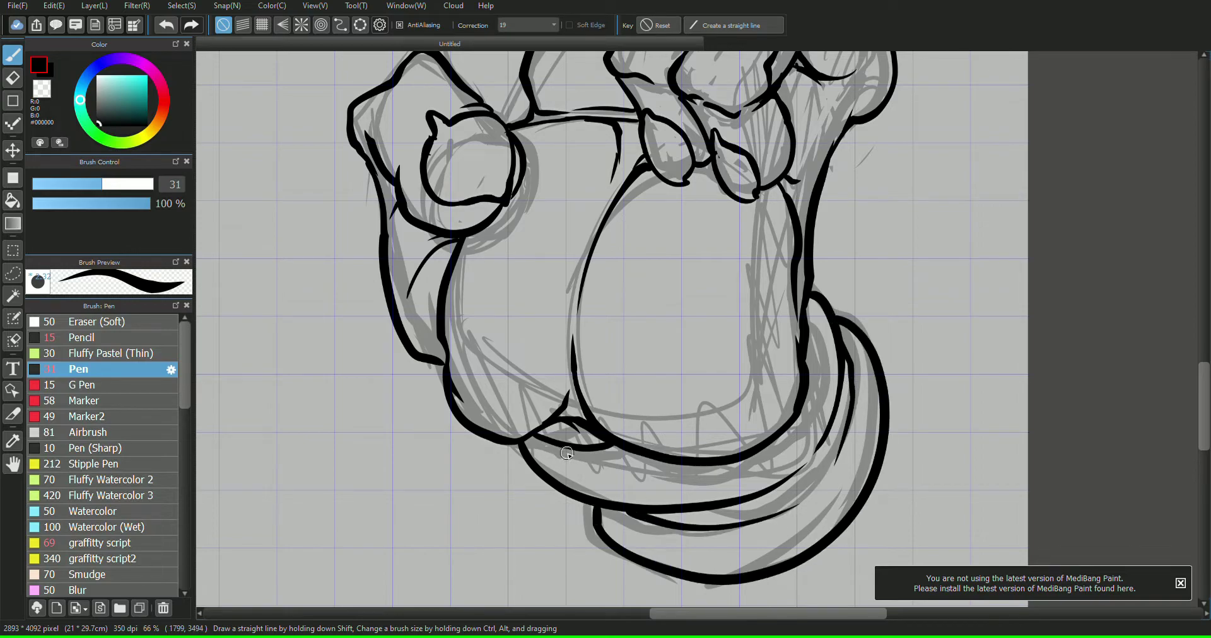
- Add a crease line along the upper wrist fold and erase the excess ink where it meets the palm
drag(562, 447, 657, 460)
key(e)
mouse_move(573, 426)
mouse_down()
mouse_move(616, 441)
mouse_move(567, 424)
mouse_move(602, 437)
mouse_up()
key(b)
key(e)
key(b)
drag(851, 75, 862, 592)
drag(1135, 524, 1081, 175)
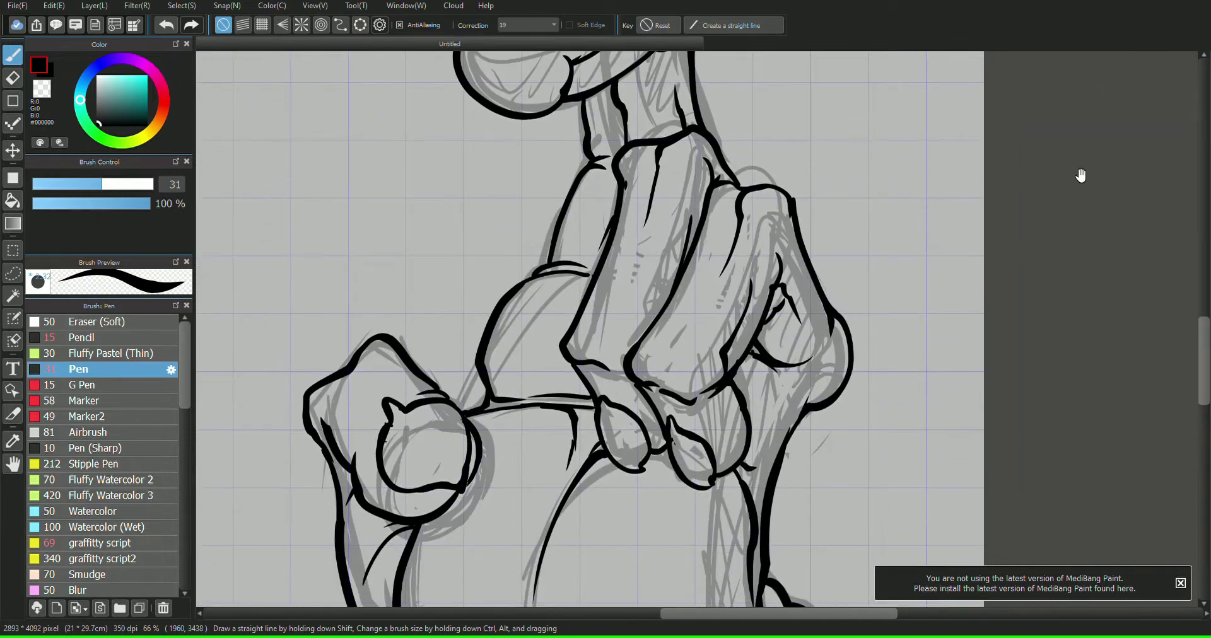
- Ink the cuticle rims around the thumb and finger claws and the curved pad lines on the fingertips
drag(665, 415, 696, 431)
drag(384, 396, 371, 466)
drag(415, 514, 454, 493)
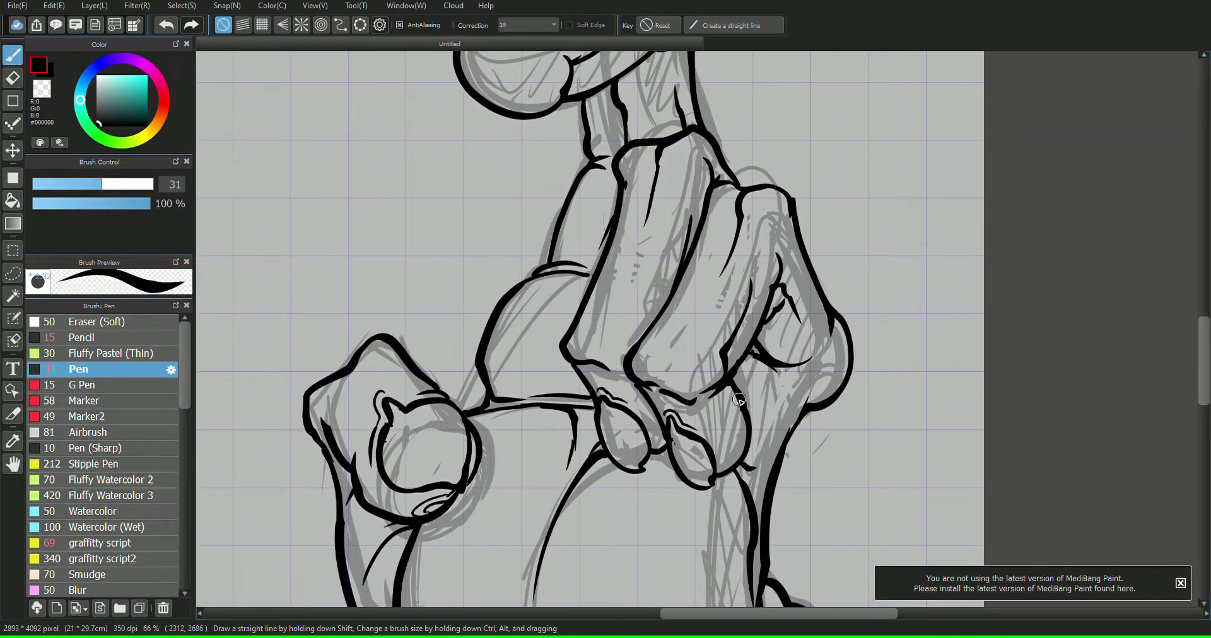
scroll(730, 354, up, 3)
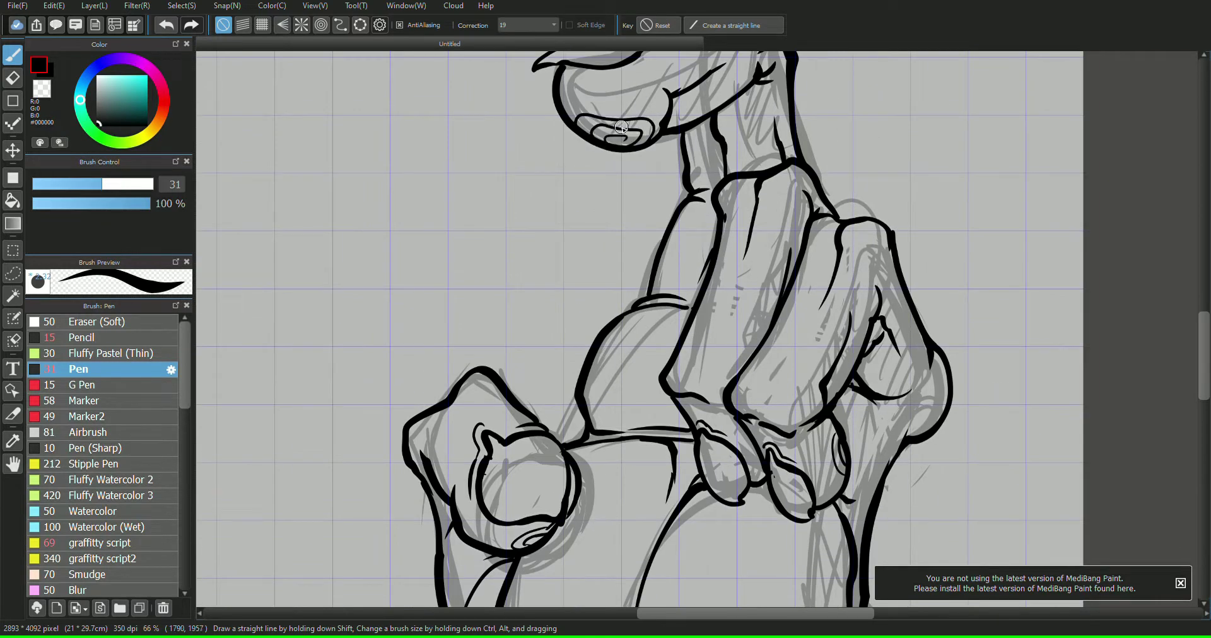
scroll(1120, 114, up, 3)
- Hide the rough hand sketch and show the head line art at reduced opacity behind the inked hand
click(1142, 451)
drag(1048, 479, 1116, 189)
mouse_move(974, 577)
mouse_down()
mouse_move(1108, 214)
mouse_move(920, 372)
mouse_up()
scroll(1077, 91, down, 2)
scroll(1077, 96, down, 5)
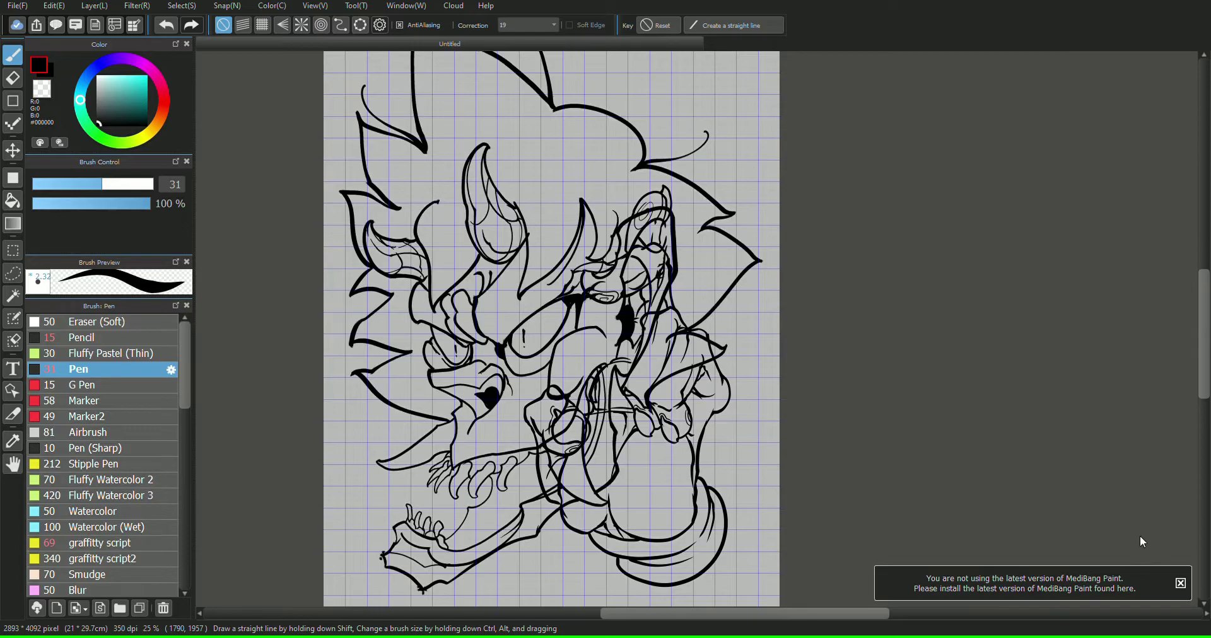
click(1099, 297)
scroll(1063, 119, up, 3)
drag(998, 194, 1031, 349)
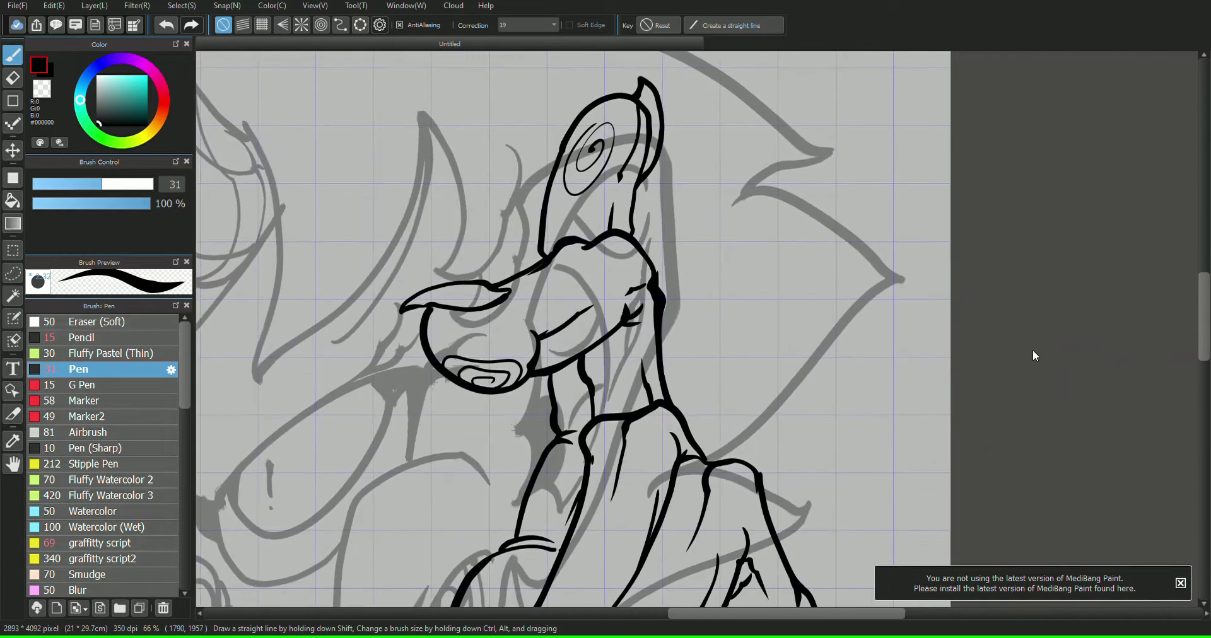
- Hide the head line art and select the raised and curled fingers, claws and fingertip pad with the Magic Wand in additive mode
click(1063, 353)
click(12, 296)
click(583, 214)
click(893, 26)
click(567, 284)
click(476, 296)
click(654, 117)
click(515, 370)
click(502, 379)
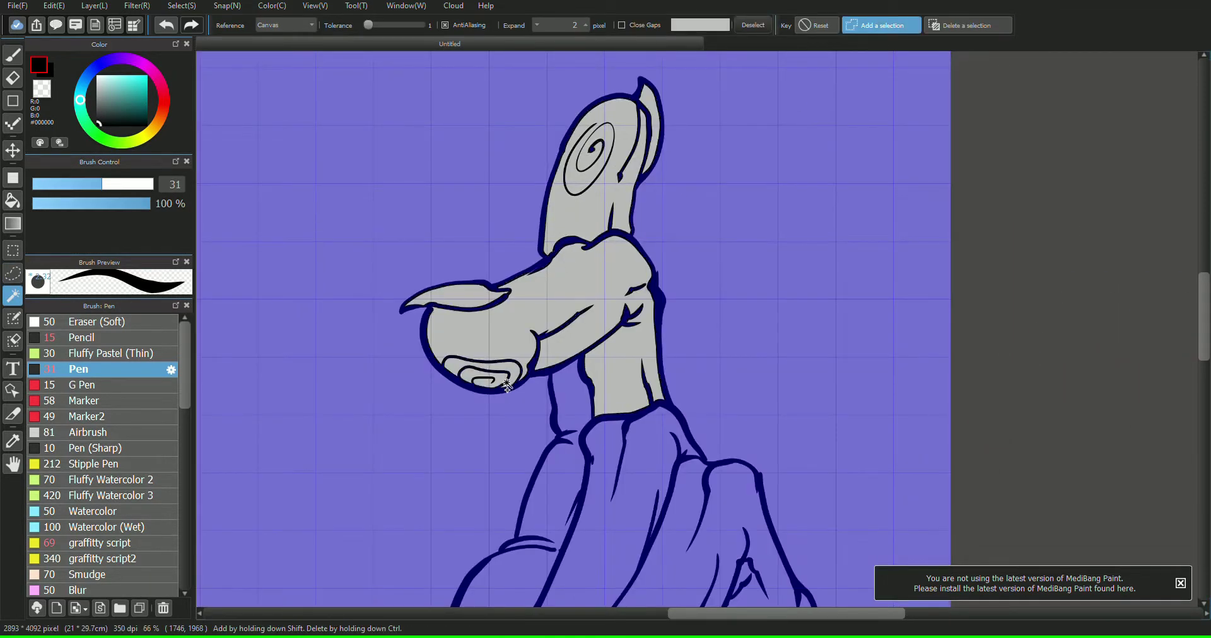
- Add the lower finger segments, folded fingers, palm and thumb areas to the Magic Wand selection
click(570, 404)
click(609, 473)
drag(609, 505, 742, 131)
click(463, 290)
click(527, 350)
click(637, 378)
click(722, 337)
click(793, 359)
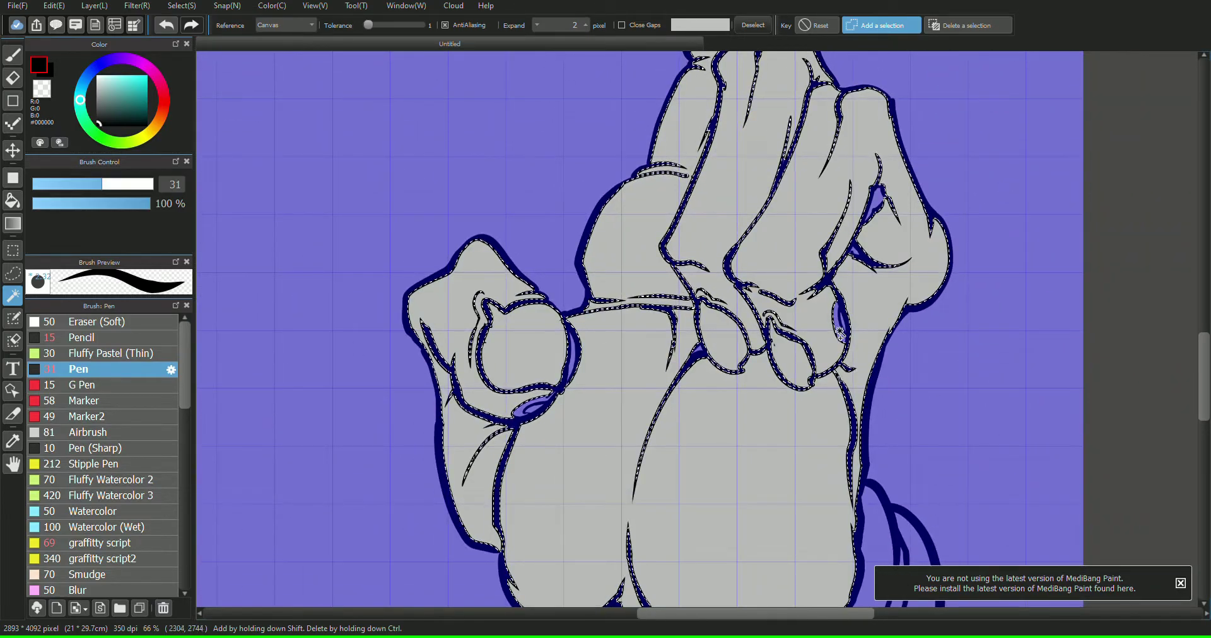
- Undo the latest selection changes and add the small enclosed areas around the folded fingers to the hand selection
scroll(887, 522, down, 5)
click(166, 25)
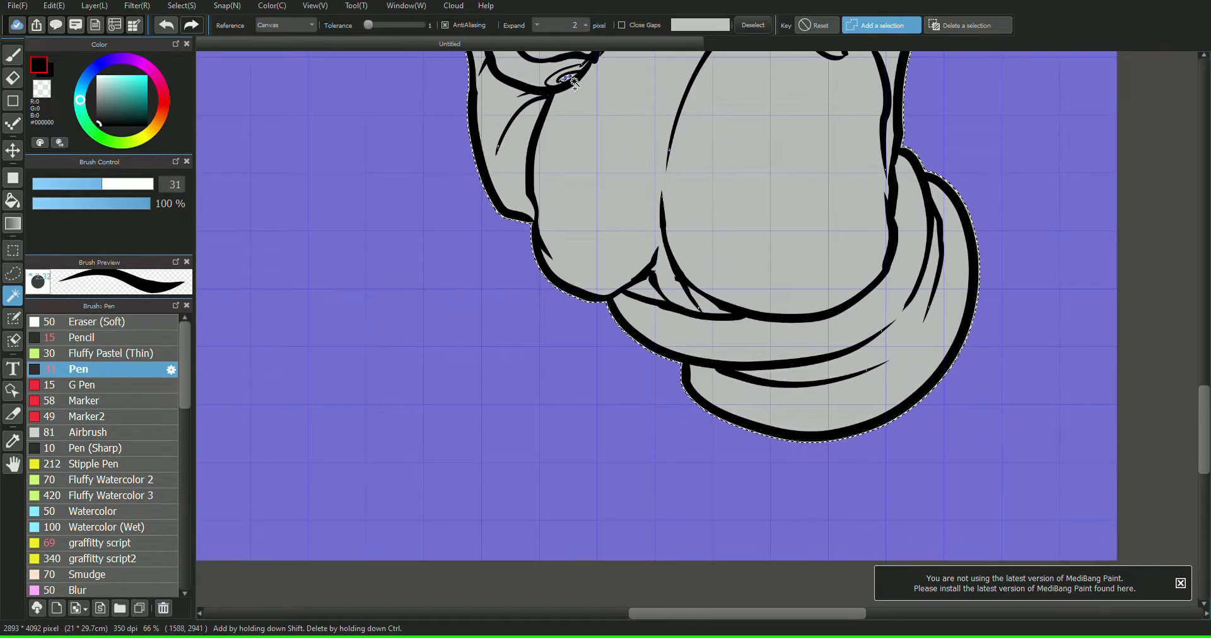
click(169, 27)
drag(1112, 208, 990, 606)
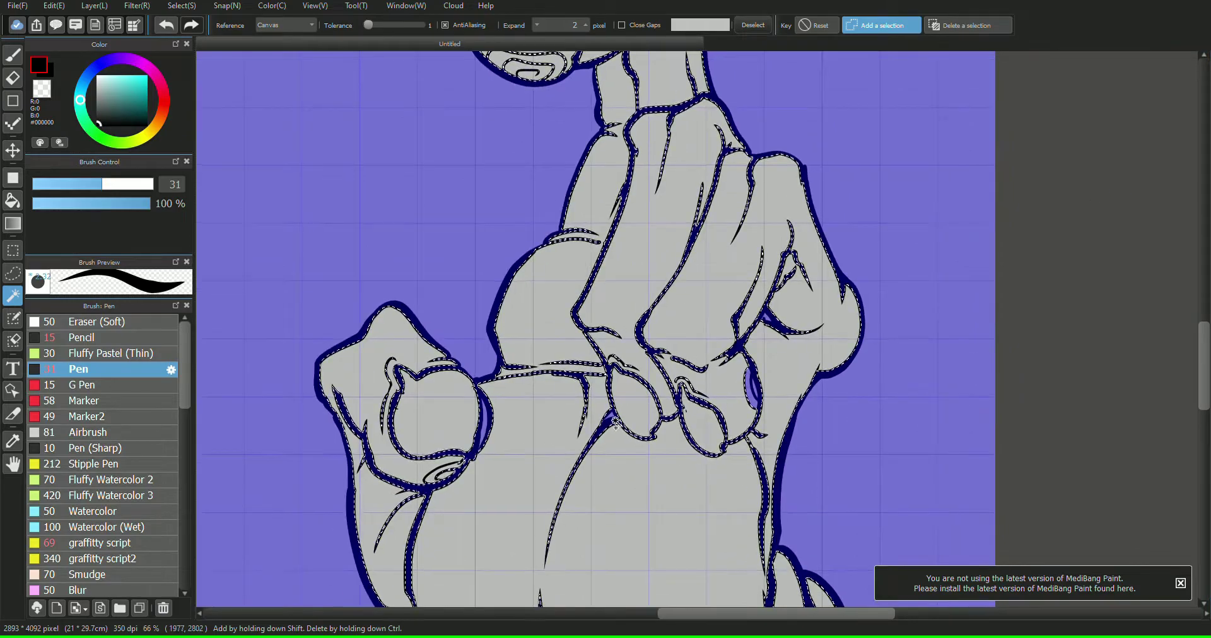
click(766, 318)
click(749, 385)
drag(1079, 104, 1089, 94)
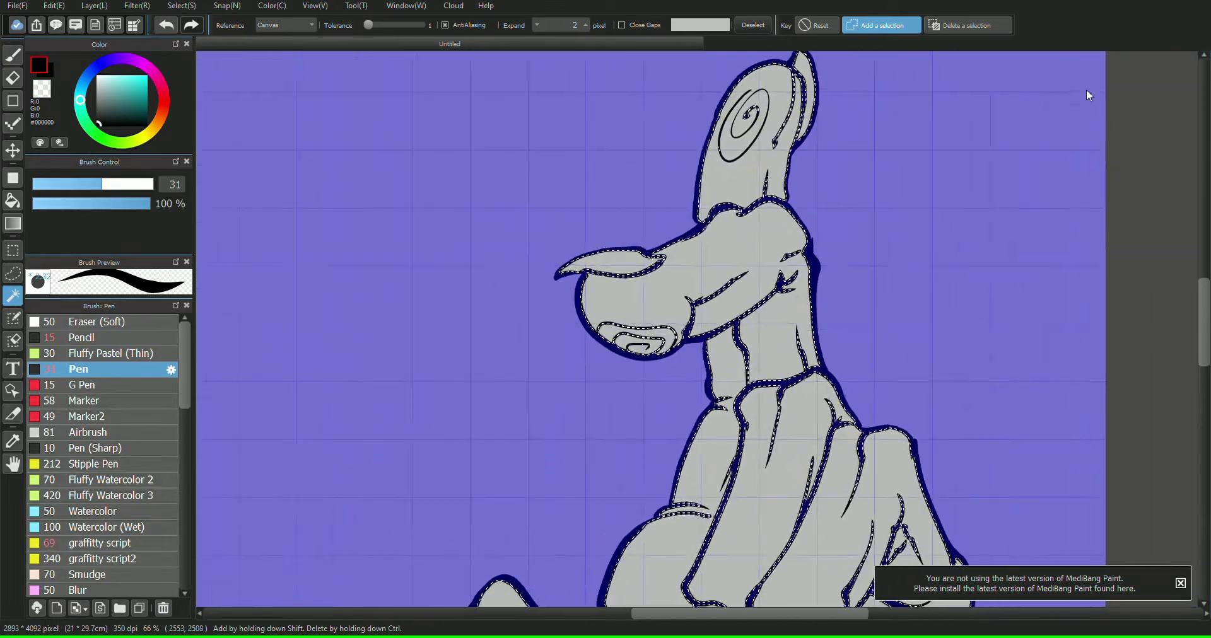
- Show the head line art, erase its lines inside the hand selection with a size 425 eraser, and clear the selection
scroll(1089, 96, down, 2)
click(1040, 326)
click(1018, 349)
click(12, 78)
click(1023, 353)
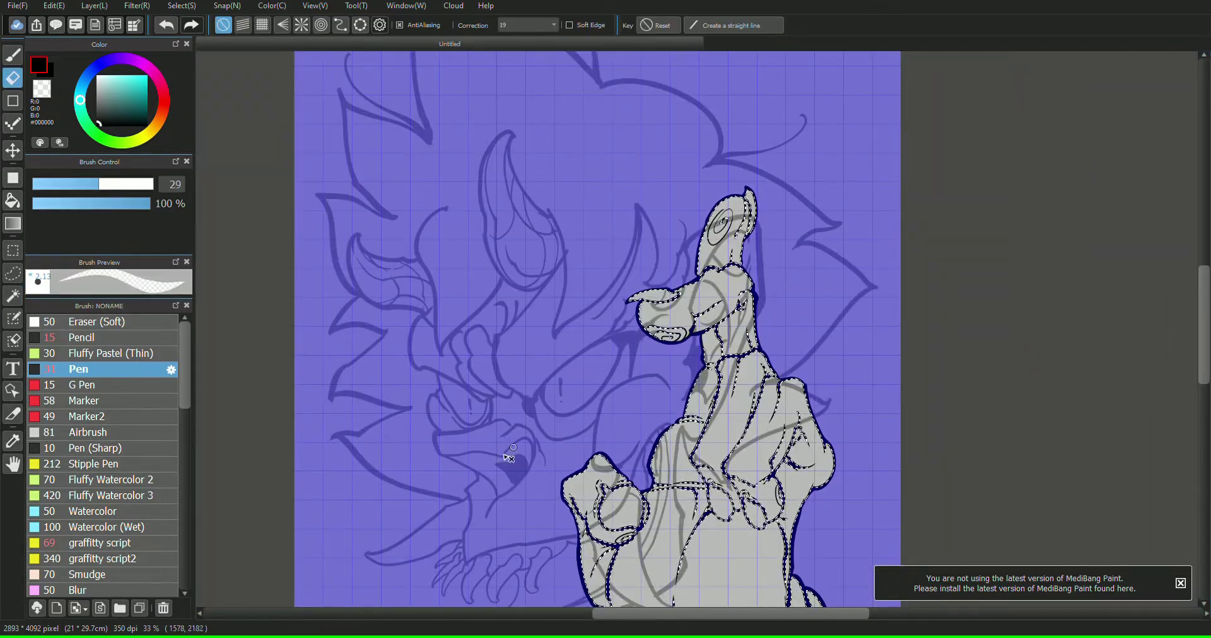
drag(101, 185, 203, 193)
drag(767, 195, 618, 568)
mouse_move(1188, 316)
mouse_down()
mouse_move(1122, 195)
mouse_move(1122, 145)
mouse_up()
mouse_move(587, 440)
mouse_down()
mouse_move(656, 397)
mouse_move(631, 492)
mouse_up()
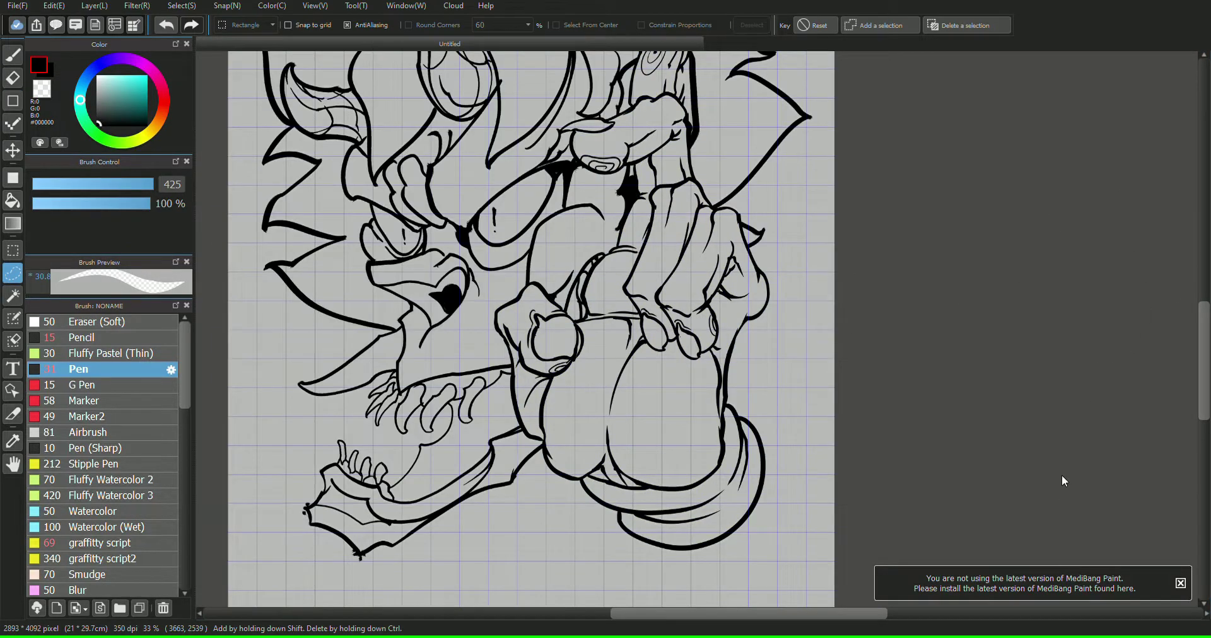
- Hide the head and thicken the contour of the folded fingers' inner side and the thumb with the size 69 graffitty script brush
scroll(1124, 188, down, 3)
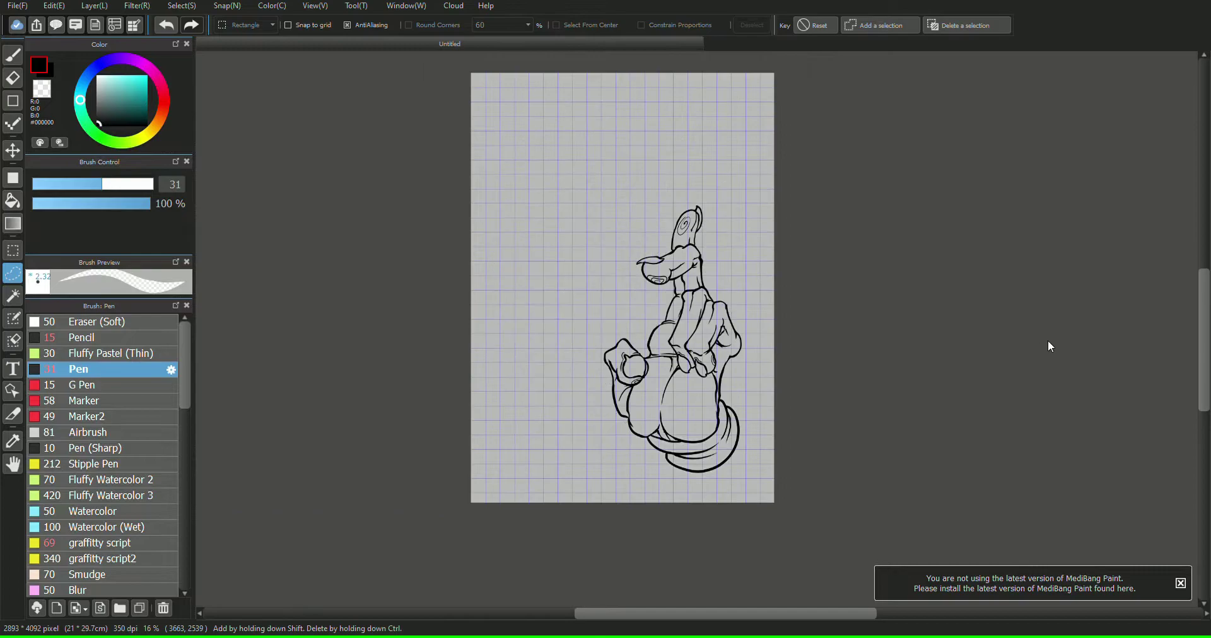
key(b)
click(131, 558)
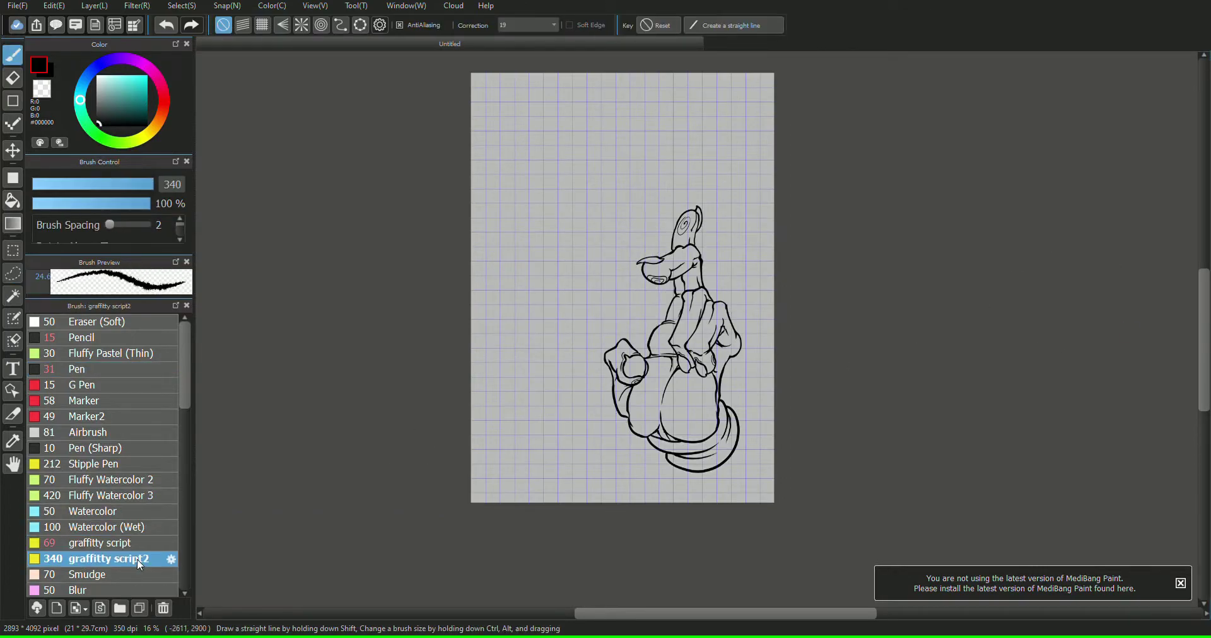
click(131, 543)
scroll(548, 517, up, 5)
mouse_move(491, 443)
mouse_down()
mouse_move(497, 397)
mouse_move(570, 295)
mouse_move(611, 193)
mouse_move(600, 138)
mouse_move(574, 148)
mouse_move(470, 69)
mouse_up()
drag(1087, 194, 1191, 101)
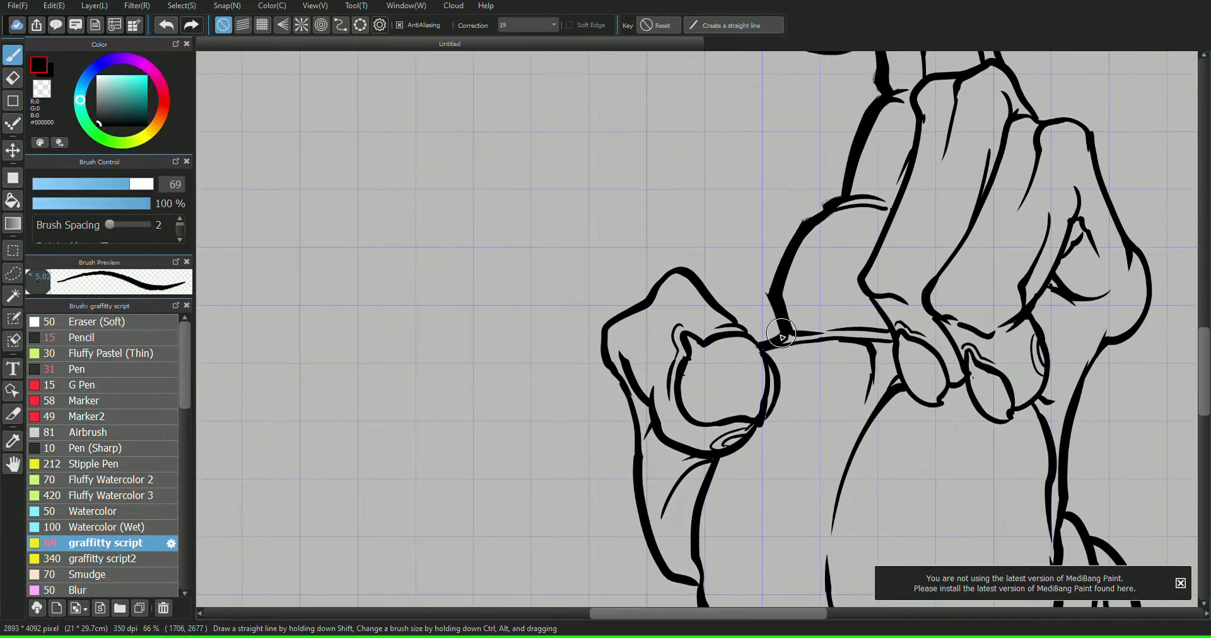
mouse_move(781, 337)
mouse_down()
mouse_move(652, 284)
mouse_move(647, 306)
mouse_up()
mouse_move(595, 329)
mouse_down()
mouse_move(700, 589)
mouse_move(555, 337)
mouse_up()
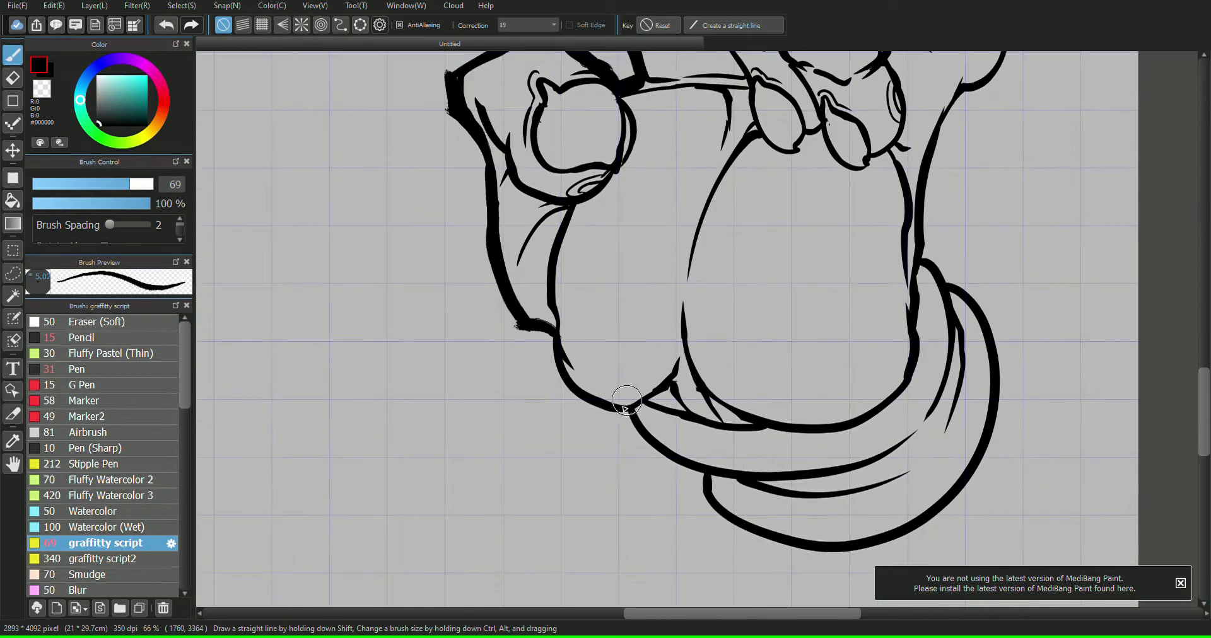
- Thicken the outer contour around the palm heel, the wrist folds and the little-finger side of the hand
mouse_move(625, 406)
mouse_down()
mouse_move(554, 337)
mouse_move(716, 474)
mouse_move(946, 506)
mouse_move(946, 287)
mouse_move(930, 416)
mouse_up()
drag(953, 328, 945, 438)
drag(1034, 303, 793, 490)
mouse_move(684, 446)
mouse_down()
mouse_move(716, 284)
mouse_move(763, 184)
mouse_move(708, 62)
mouse_up()
drag(719, 82, 1018, 378)
drag(1108, 178, 921, 306)
- Thicken the outer contours of the knuckles, the raised finger and the curled finger with its claw
mouse_move(820, 486)
mouse_down()
mouse_move(758, 470)
mouse_move(723, 321)
mouse_up()
drag(730, 381, 691, 202)
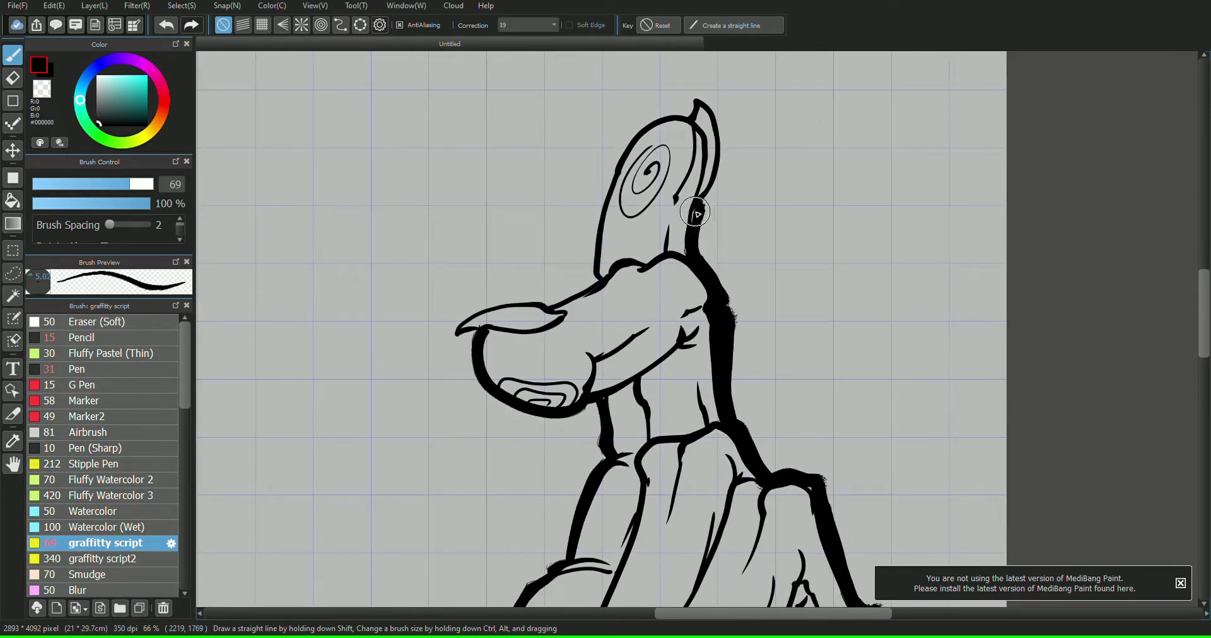
mouse_move(593, 284)
mouse_down()
mouse_move(622, 147)
mouse_move(701, 99)
mouse_move(703, 231)
mouse_up()
drag(586, 287, 456, 335)
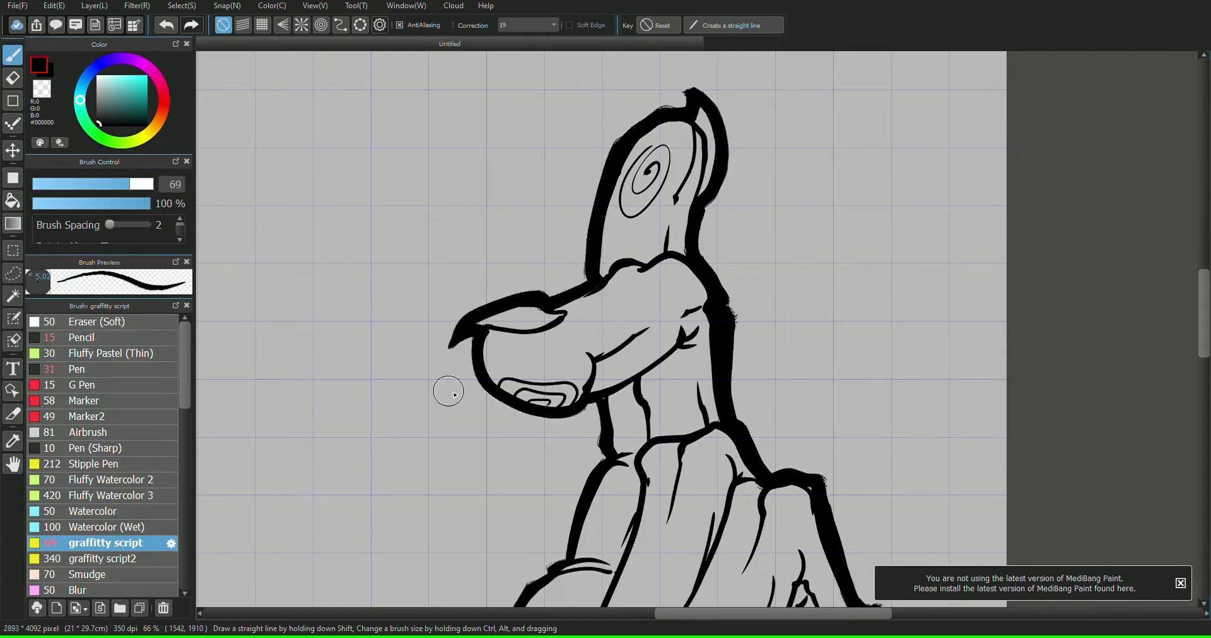
mouse_move(1108, 178)
mouse_down()
mouse_move(974, 82)
mouse_move(1052, 134)
mouse_up()
- Thicken the lower contour of the curled finger and the lines separating the knuckles and folded fingers
mouse_move(529, 358)
mouse_down()
mouse_move(591, 325)
mouse_move(589, 384)
mouse_up()
mouse_move(667, 376)
mouse_down()
mouse_move(577, 413)
mouse_move(536, 578)
mouse_up()
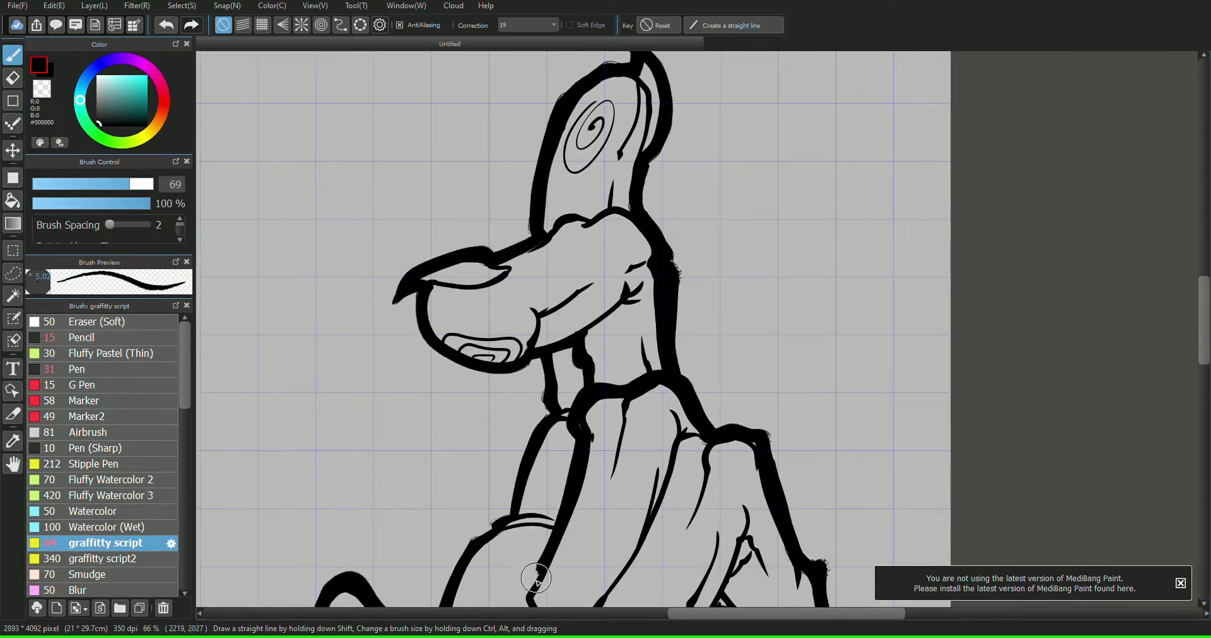
drag(1011, 462, 988, 198)
mouse_move(517, 314)
mouse_down()
mouse_move(554, 447)
mouse_move(594, 464)
mouse_up()
mouse_move(594, 462)
mouse_down()
mouse_move(615, 453)
mouse_move(661, 179)
mouse_move(687, 174)
mouse_up()
drag(685, 453, 723, 278)
- Thicken the remaining contours around the folded fingertips, thumb tip, palm base and wrist folds
drag(407, 395, 414, 493)
mouse_move(411, 484)
mouse_down()
mouse_move(332, 507)
mouse_move(303, 486)
mouse_up()
drag(716, 526, 859, 250)
drag(499, 244, 487, 302)
drag(686, 454, 615, 313)
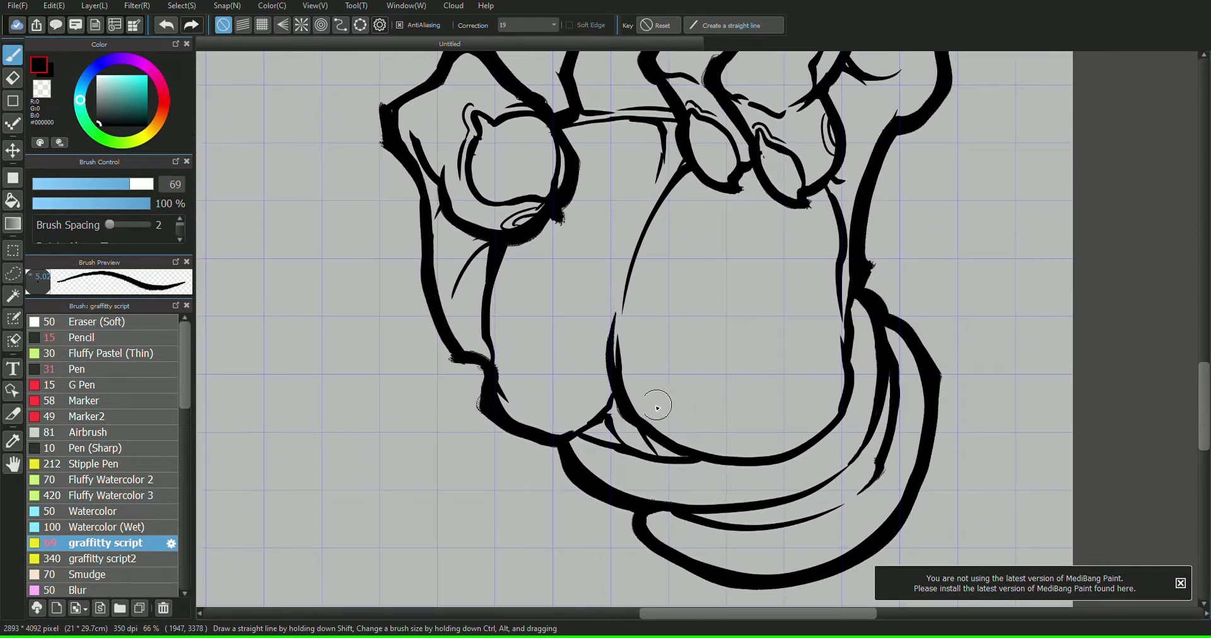
- Show the head line art again and bucket-fill the demon's forehead with pale cyan #C4FEFF
key(ctrl+minus)
key(ctrl+minus)
key(ctrl+minus)
drag(1096, 214, 1029, 357)
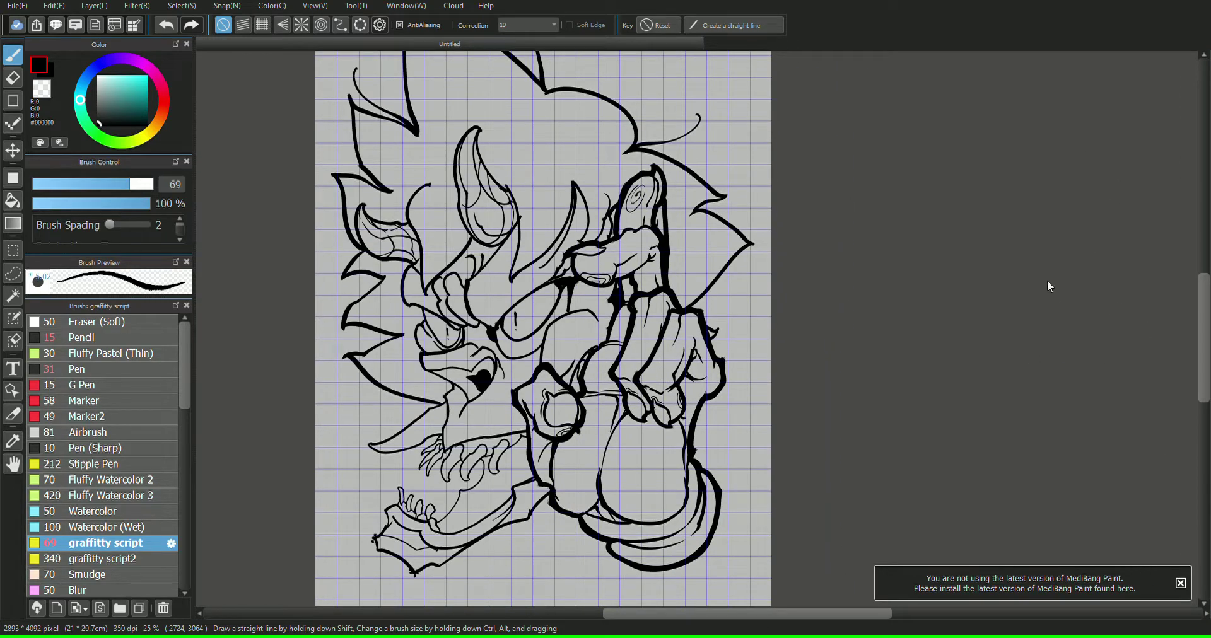
drag(1017, 153, 1083, 173)
drag(1093, 261, 1094, 179)
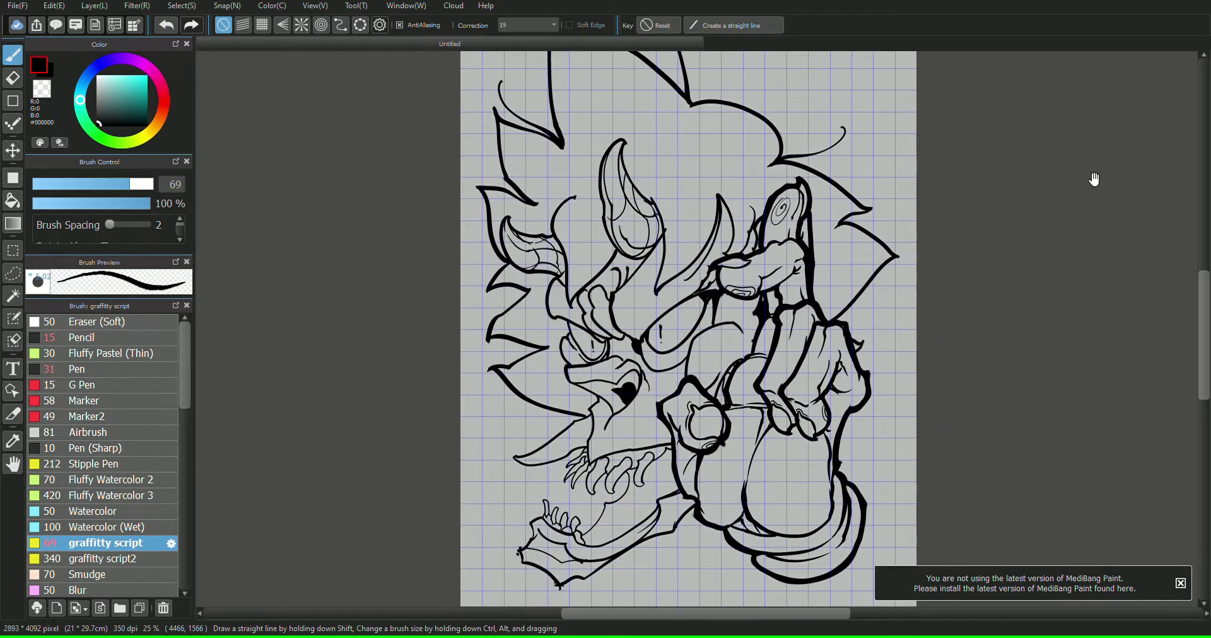
click(109, 77)
click(13, 201)
click(656, 309)
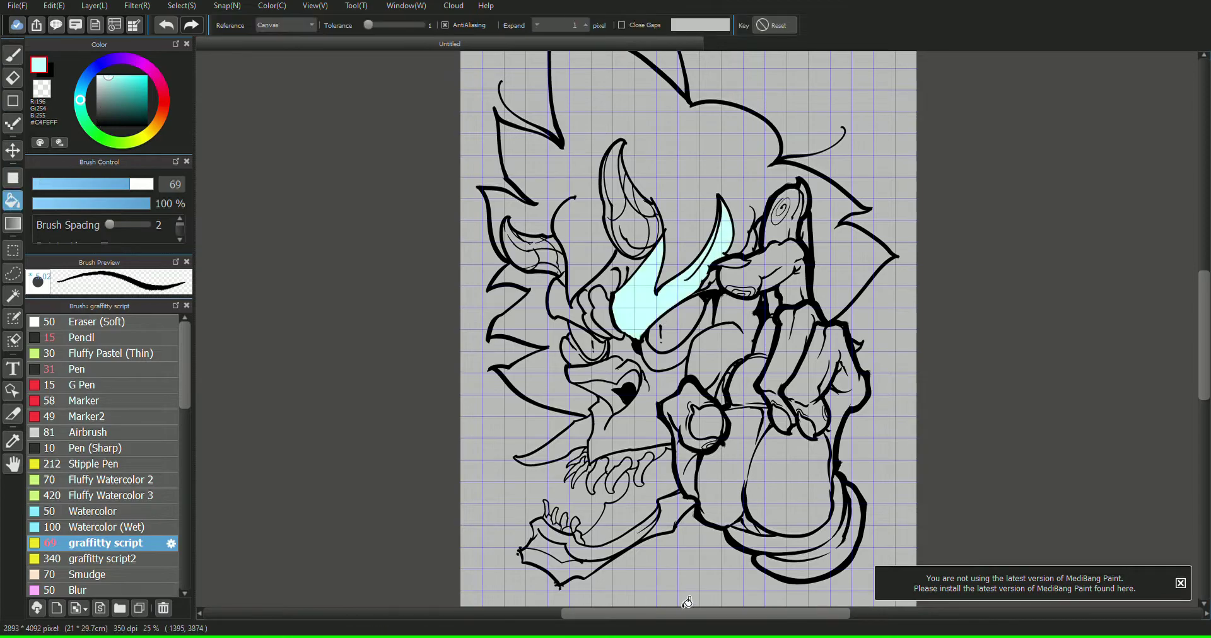
- Set the fill expansion to 2 pixels and fill the brow ridges, forehead folds and outer brow in pale cyan
key(ctrl+plus)
key(ctrl+plus)
drag(1003, 210, 1061, 211)
click(570, 222)
click(585, 25)
click(477, 278)
click(557, 295)
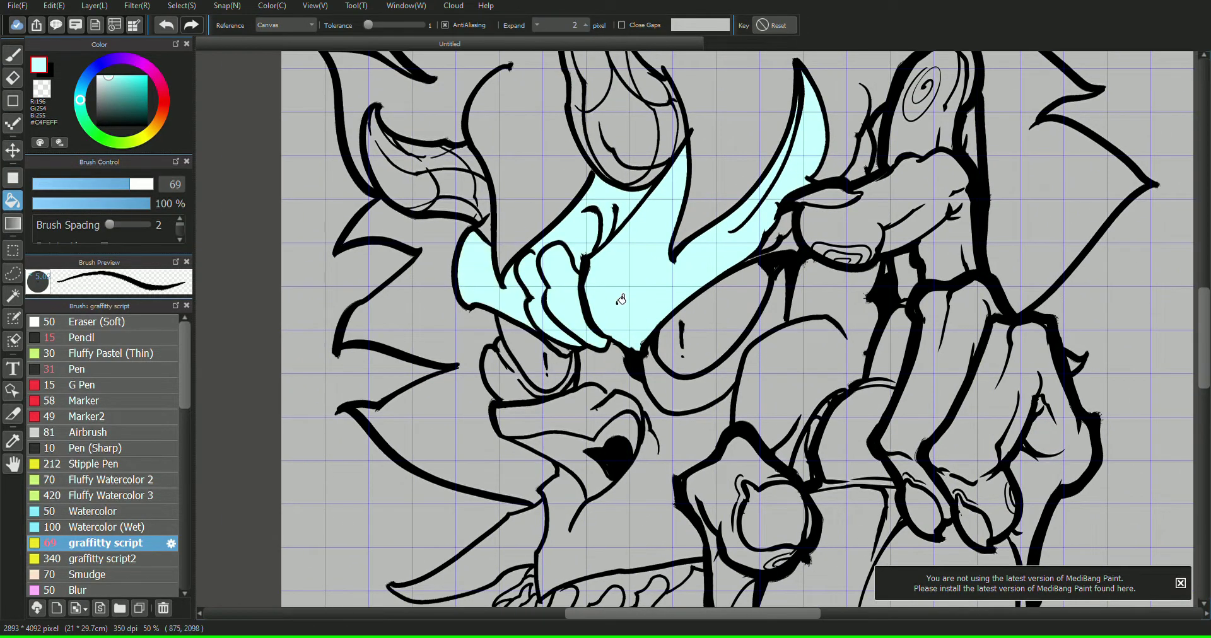
- Fill the strips beside the curled finger, the cheek, eyelid rims and snout in pale cyan
click(870, 147)
click(782, 230)
click(725, 385)
click(672, 435)
click(586, 421)
click(520, 378)
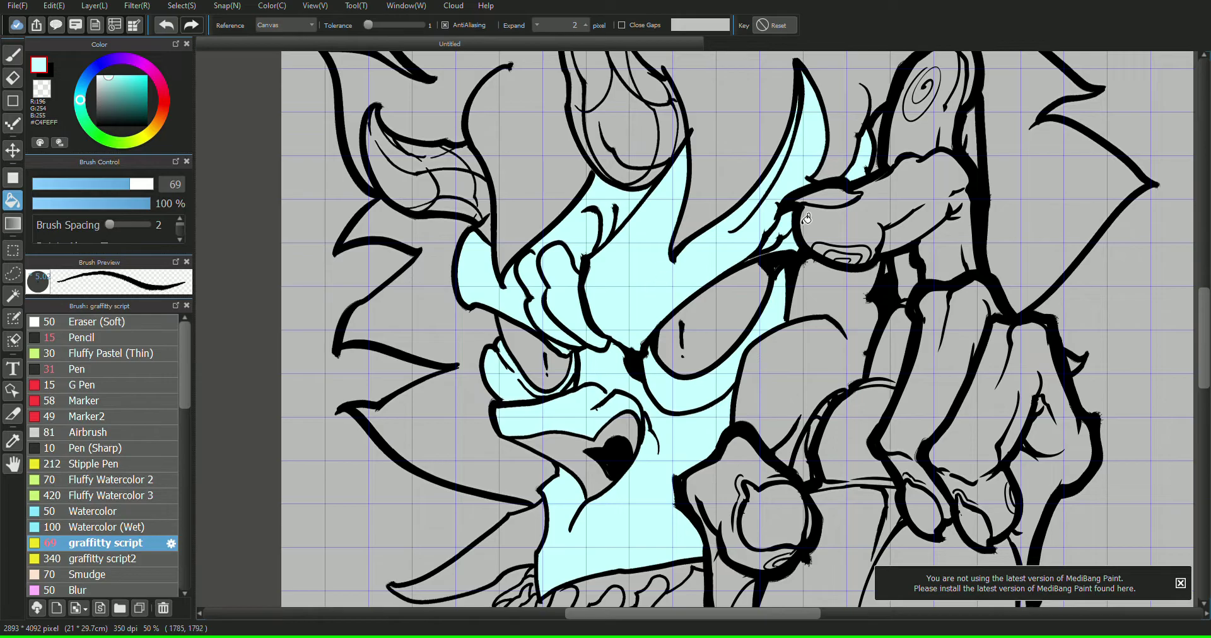
- Fill the remaining cheek areas and the lower jaw in pale cyan
drag(1104, 158, 740, 259)
click(652, 422)
click(644, 500)
click(437, 571)
click(426, 602)
- Fill the thumb, palm and folded fingers in pale cyan, undoing one misplaced fill along the way
drag(1183, 193, 1108, 207)
click(519, 284)
click(567, 403)
click(716, 446)
click(593, 536)
click(543, 350)
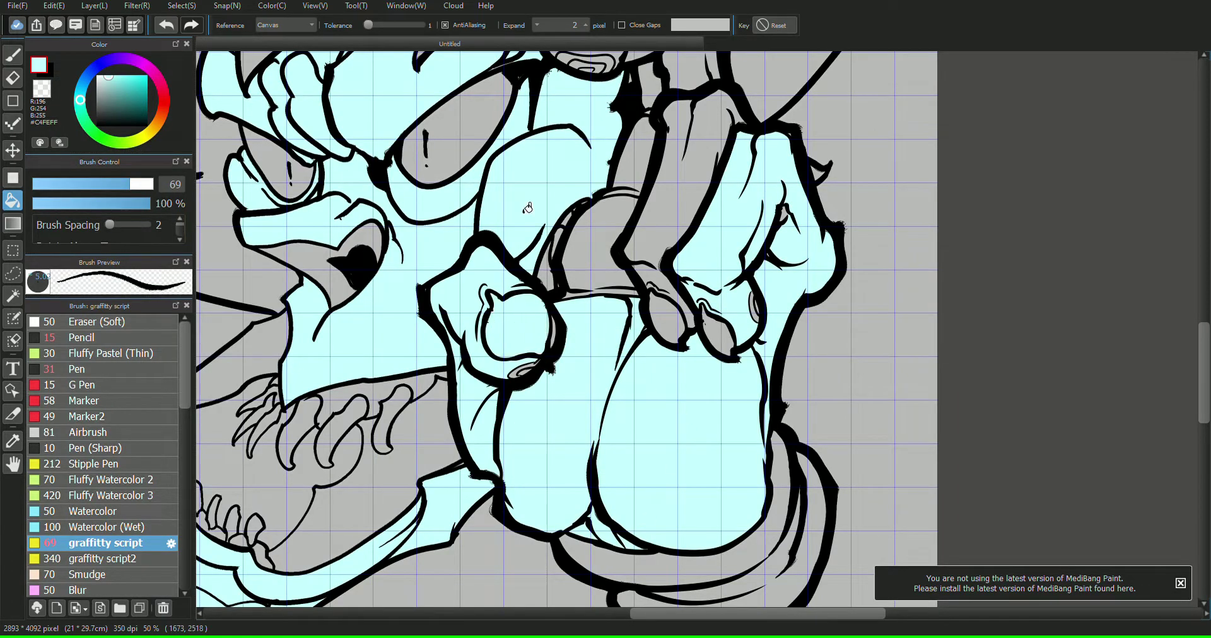
key(ctrl+z)
click(612, 221)
click(659, 213)
- Fill the raised finger, curled finger and lower finger segments in pale cyan
drag(984, 126, 1133, 399)
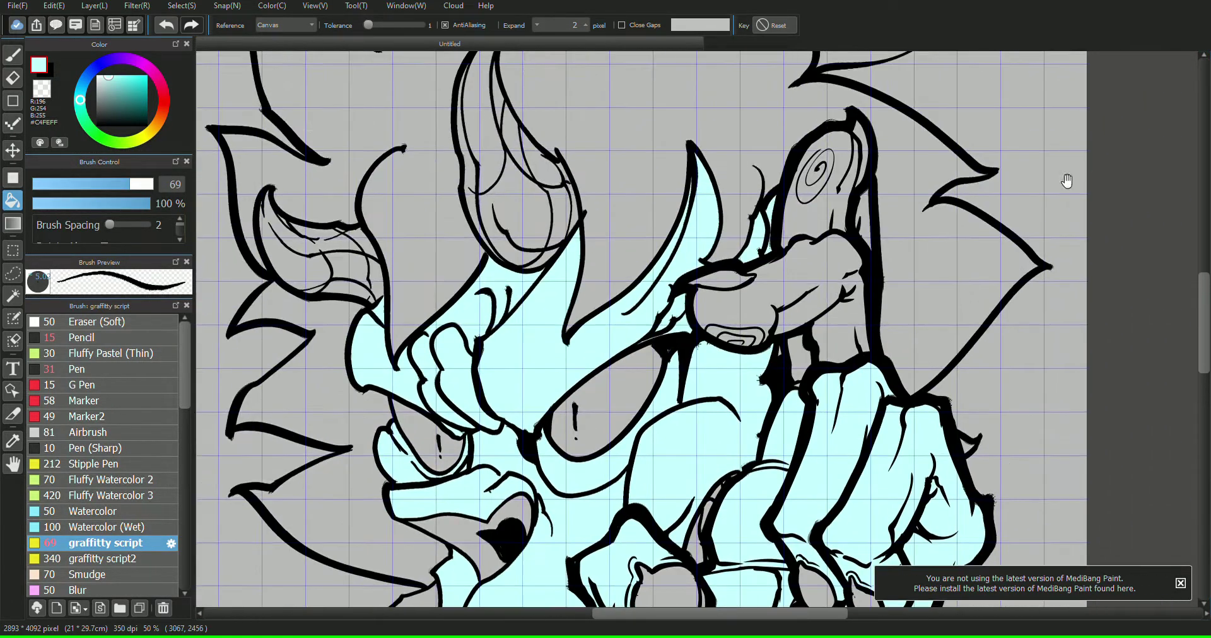
click(846, 342)
click(797, 354)
click(840, 170)
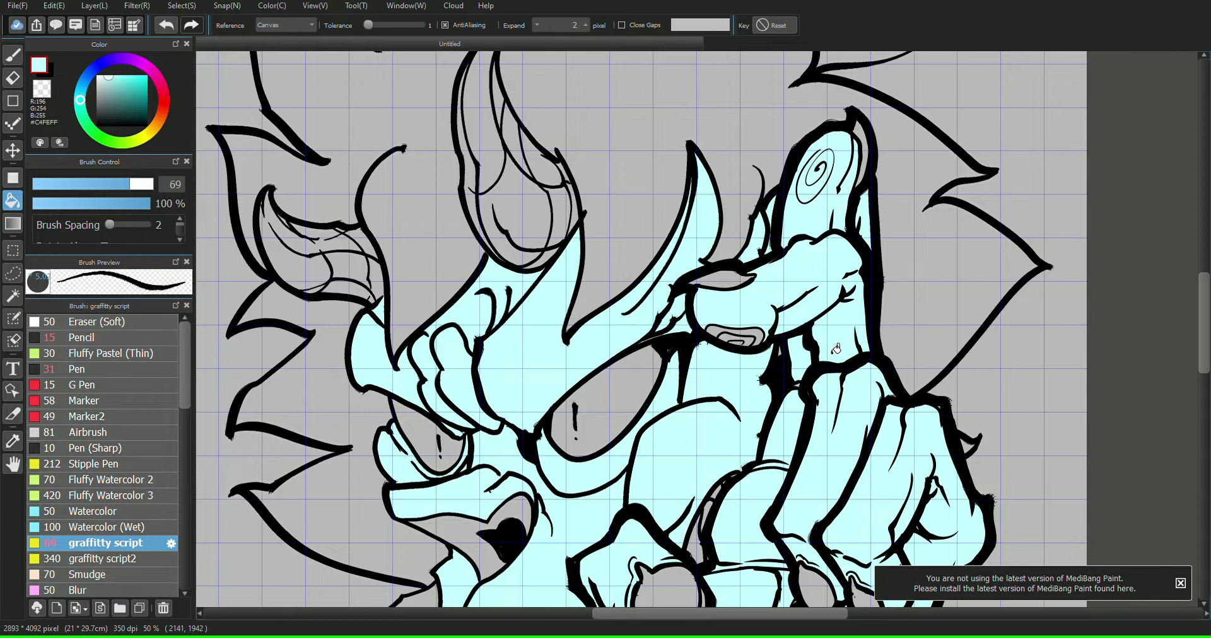
- Brush pale cyan over the unfilled fingertip pads on the curled finger, thumb and folded finger
key(b)
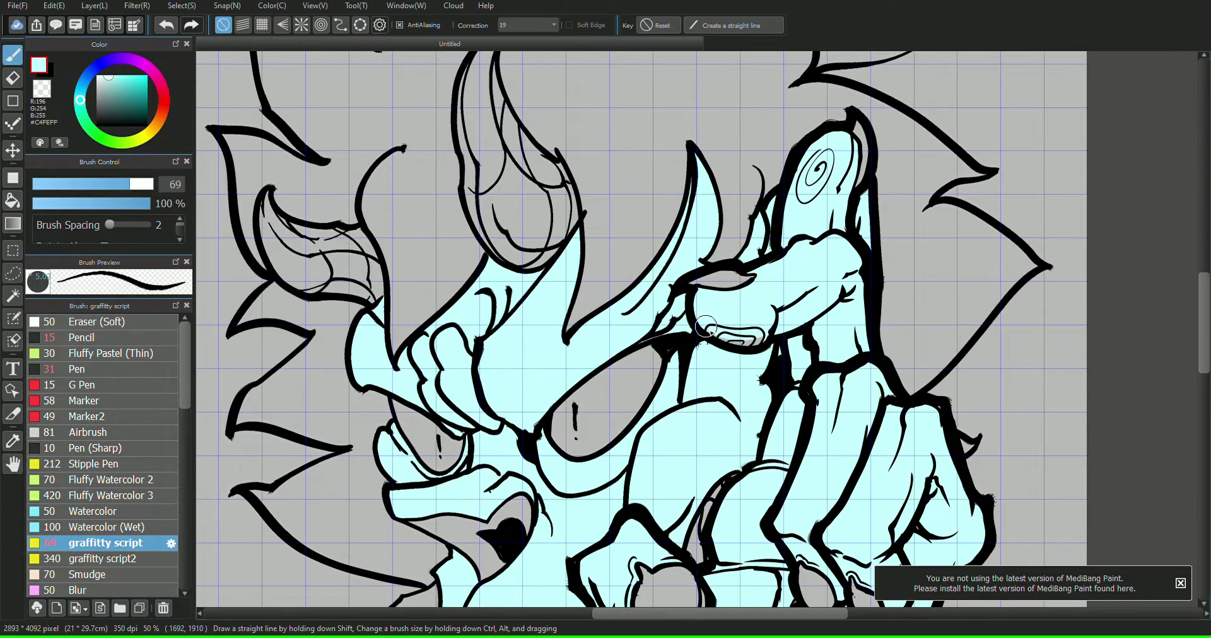
scroll(1071, 179, down, 5)
scroll(1072, 179, right, 2)
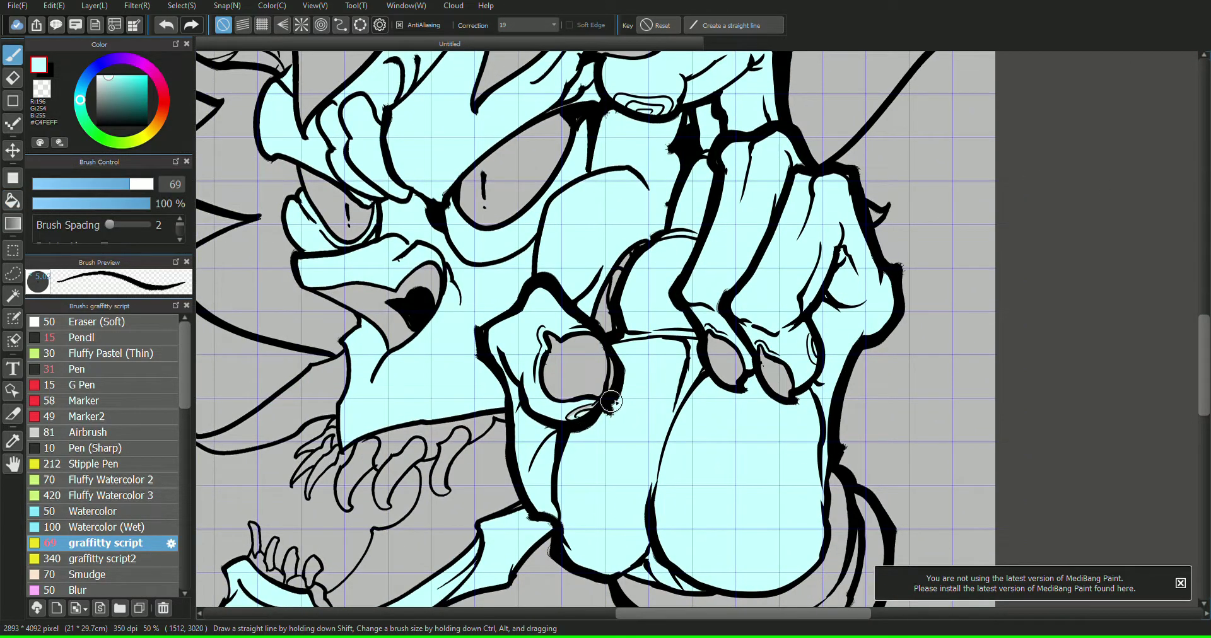
drag(1001, 127, 1100, 194)
scroll(1069, 190, down, 1)
scroll(1069, 191, left, 1)
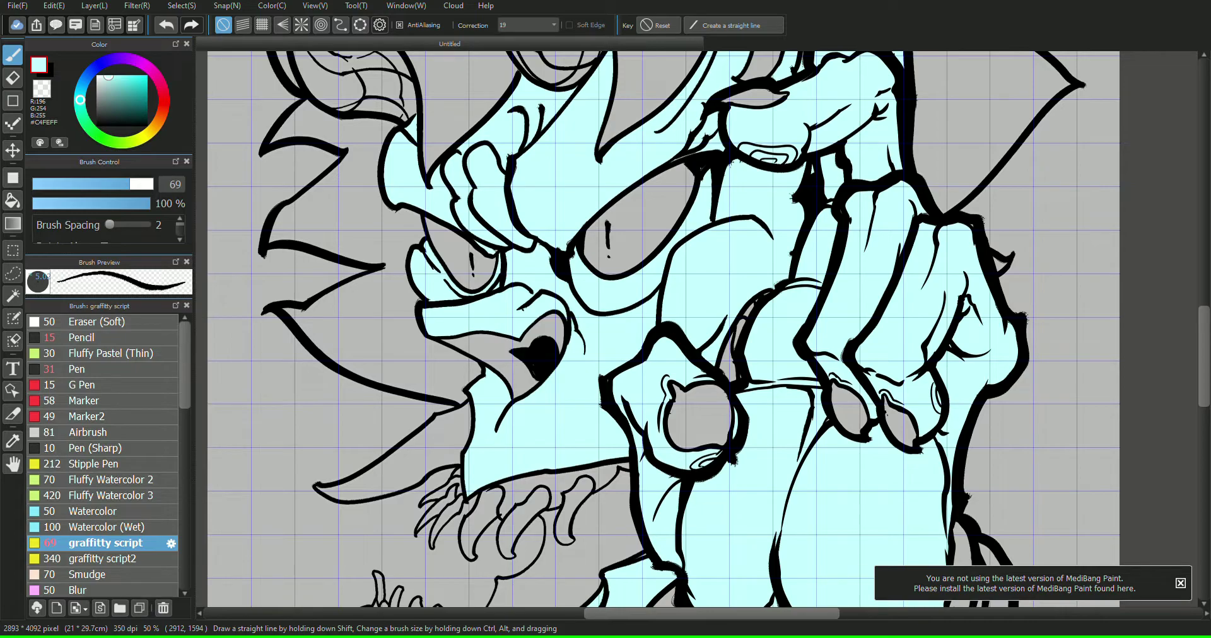
- Paint three Pen swatches beside the head in mid teal #71AEB0, pale cyan #C4FEFF and dark teal #38686A
click(116, 368)
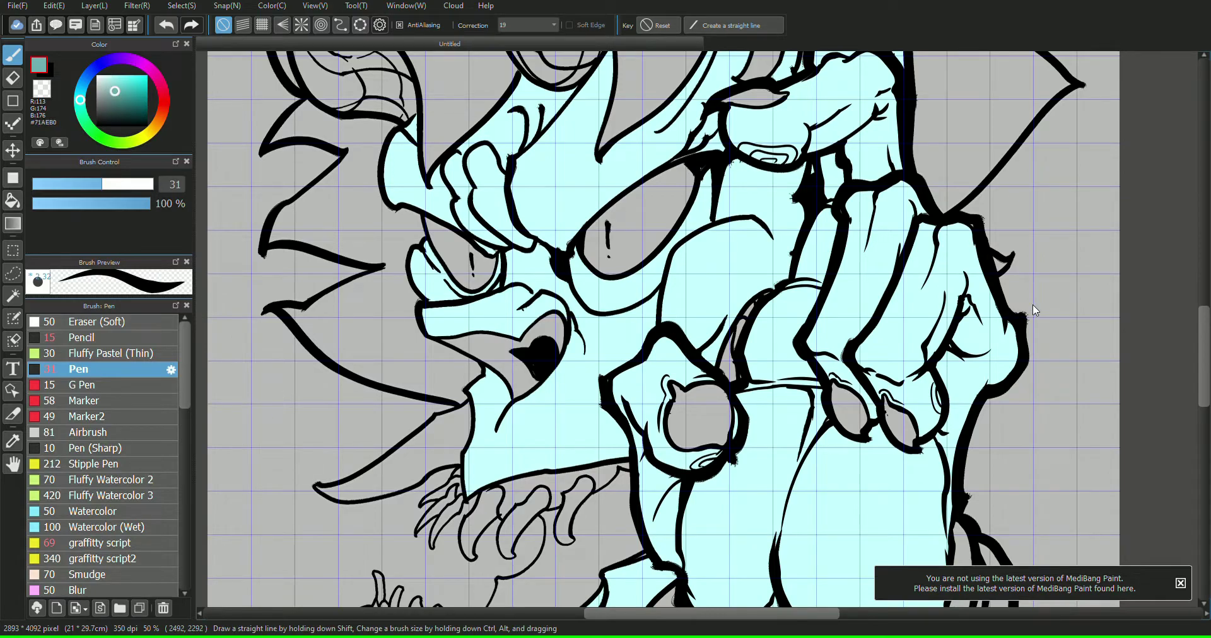
drag(268, 403, 272, 478)
click(13, 442)
click(504, 435)
click(13, 56)
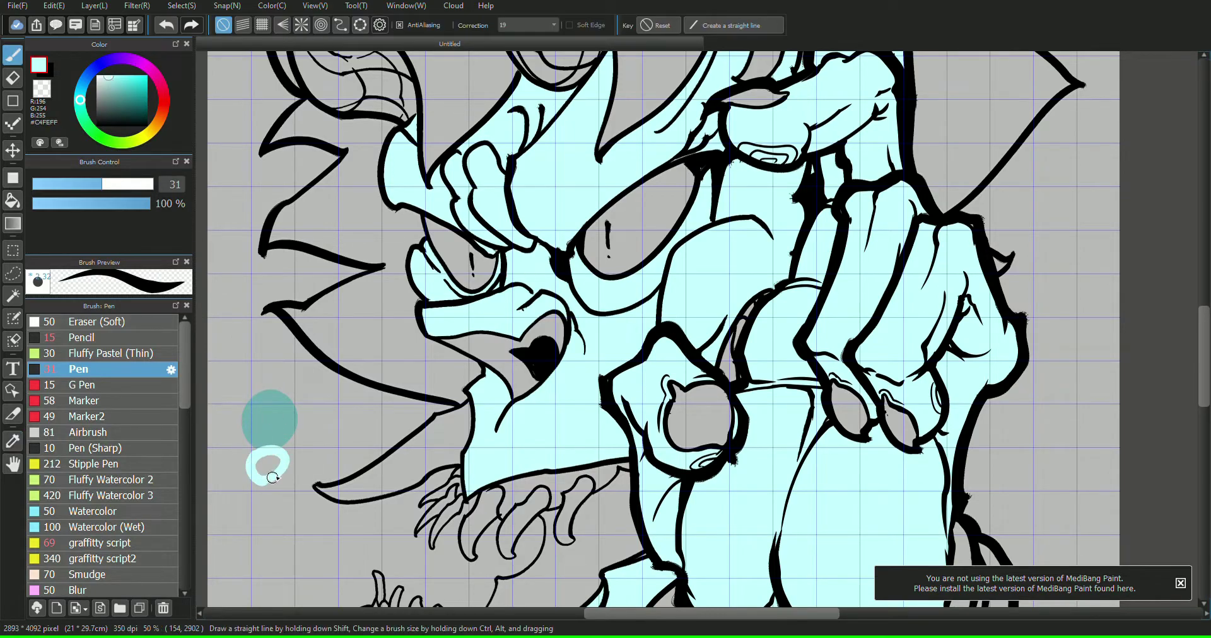
click(119, 105)
drag(260, 385, 276, 387)
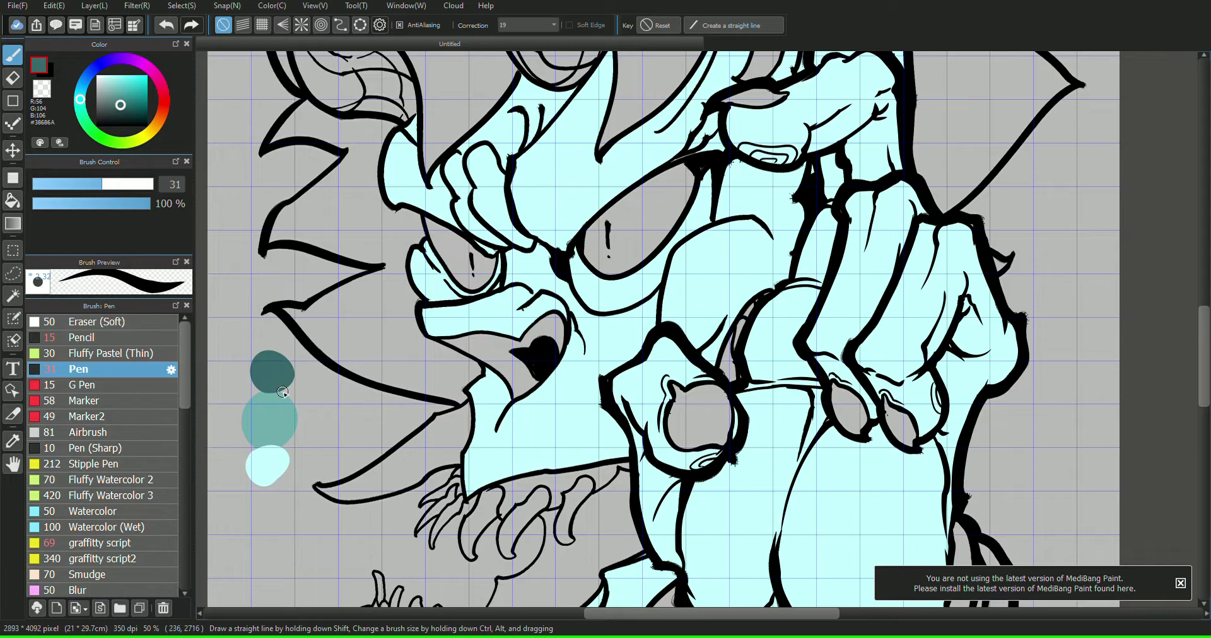
- Sample the mid teal swatch and draw thin Pen shading boundaries across the upper jaw and the cheek
drag(1003, 84, 1046, 184)
mouse_move(1161, 329)
mouse_down()
mouse_move(1102, 200)
mouse_move(1090, 197)
mouse_move(1101, 194)
mouse_up()
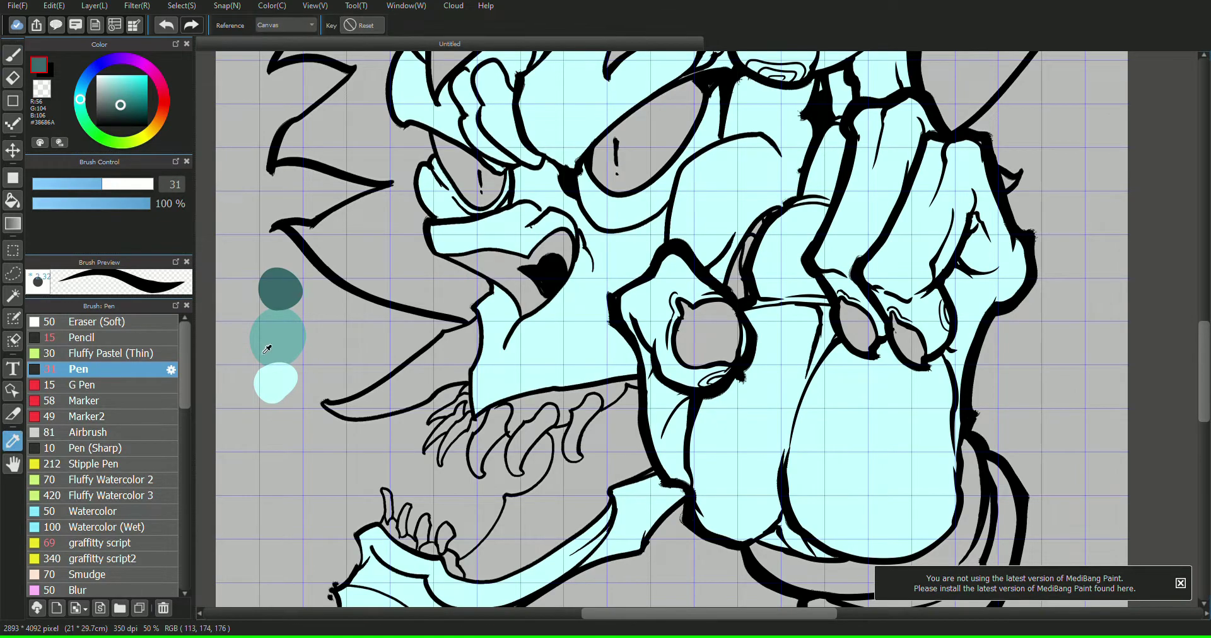
alt+click(277, 338)
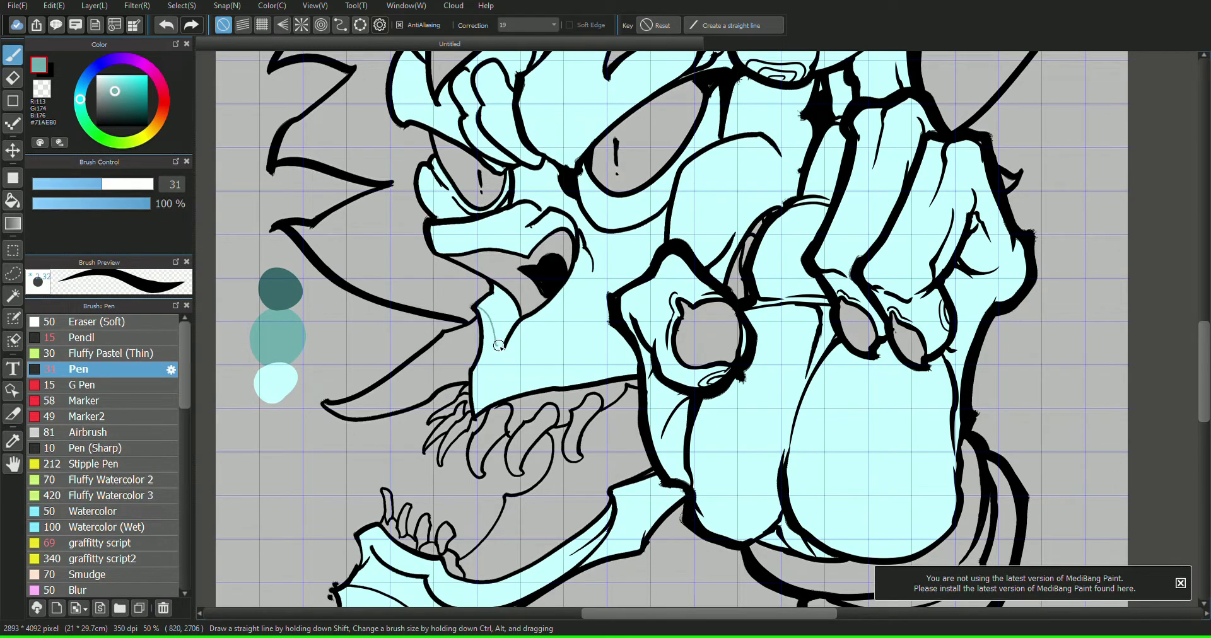
drag(498, 345, 605, 308)
mouse_move(1067, 216)
mouse_down()
mouse_move(1101, 199)
mouse_move(986, 266)
mouse_up()
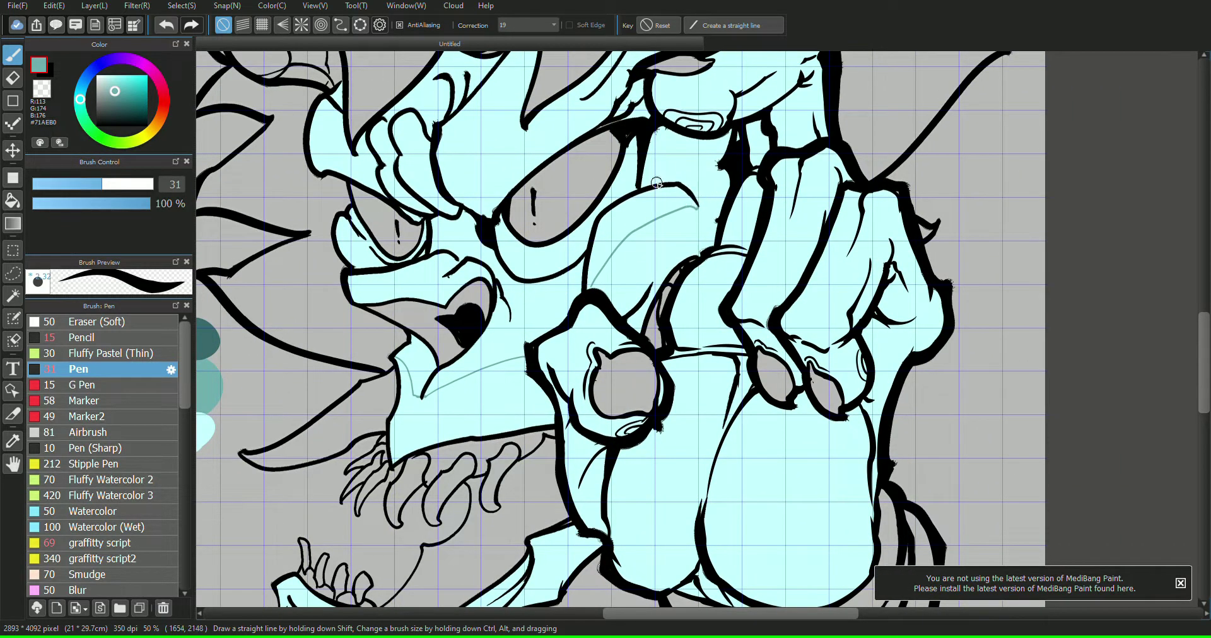
- Select the cheek area beneath its shading line and the upper-jaw area below its boundary with the Magic Wand
key(w)
click(709, 227)
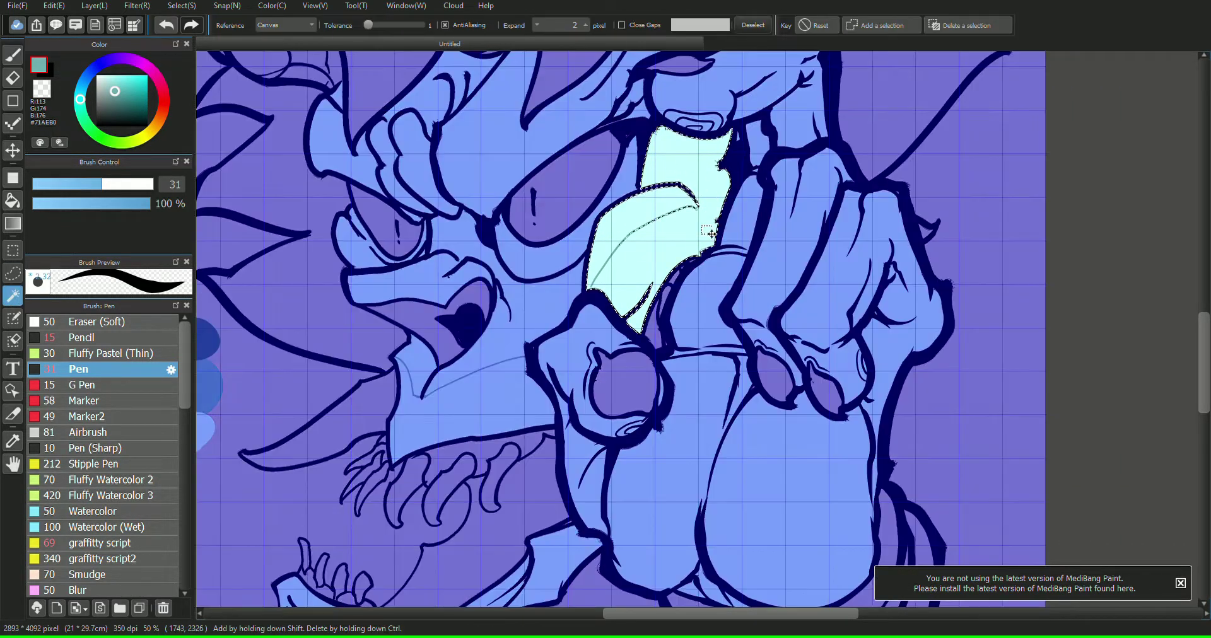
key(ctrl+d)
key(b)
key(w)
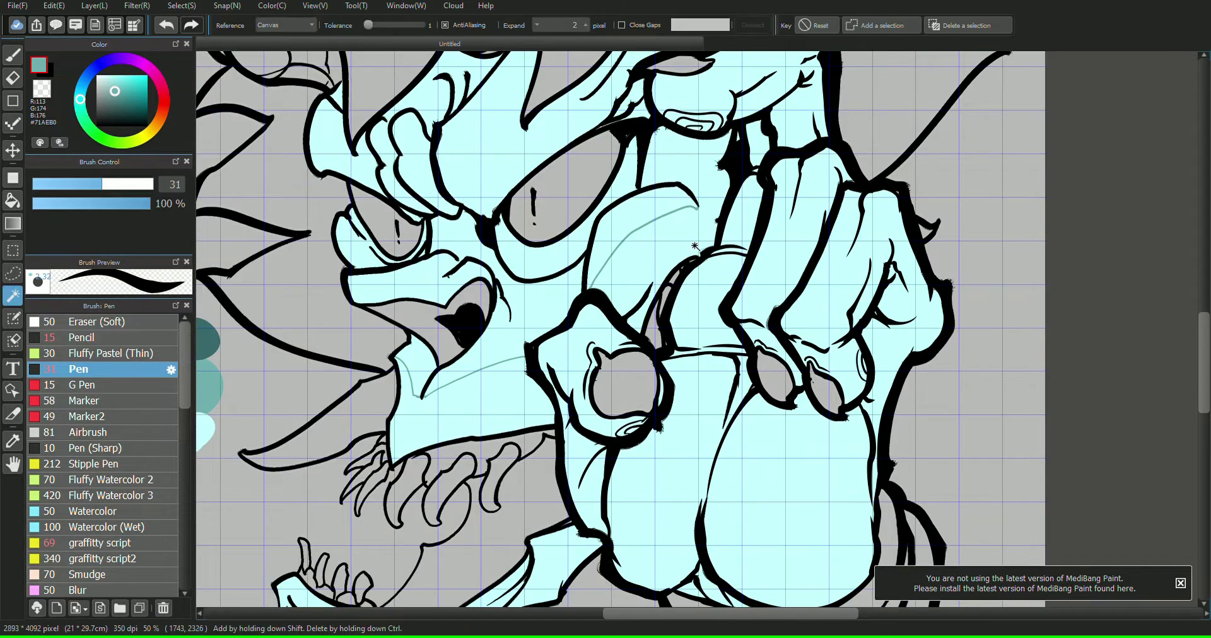
click(645, 226)
shift+click(473, 404)
- Shade the selected cheek and jaw along their upper boundaries in dark teal #38686A with the Airbrush at size 160 and 44% opacity
click(13, 443)
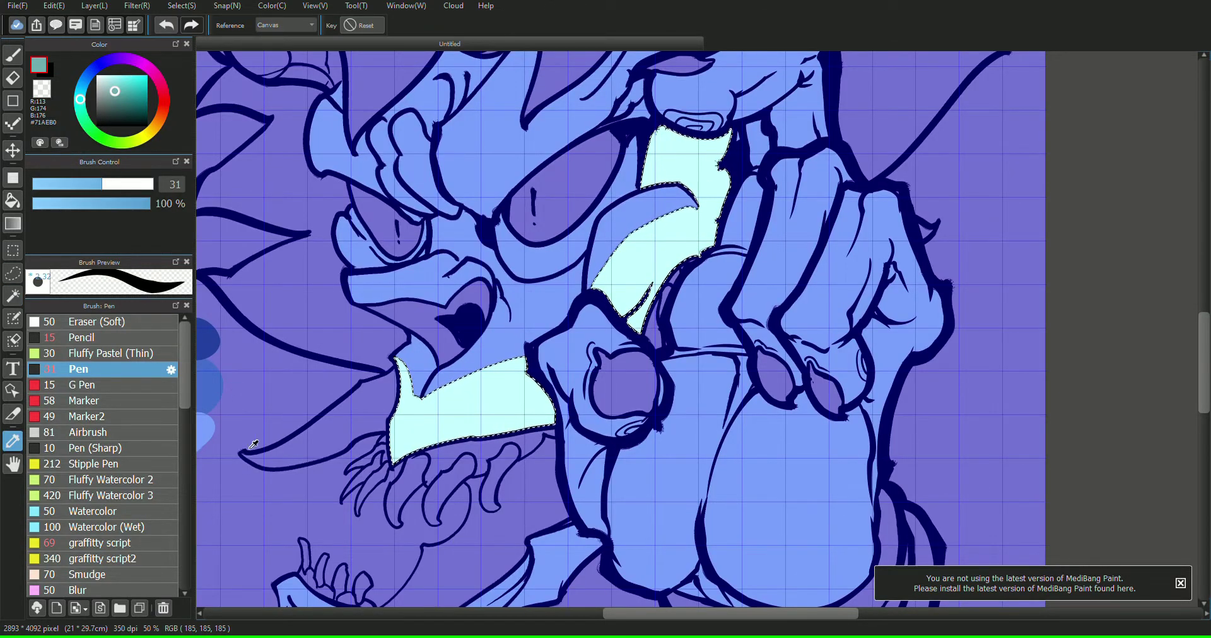
click(208, 342)
key(b)
click(113, 429)
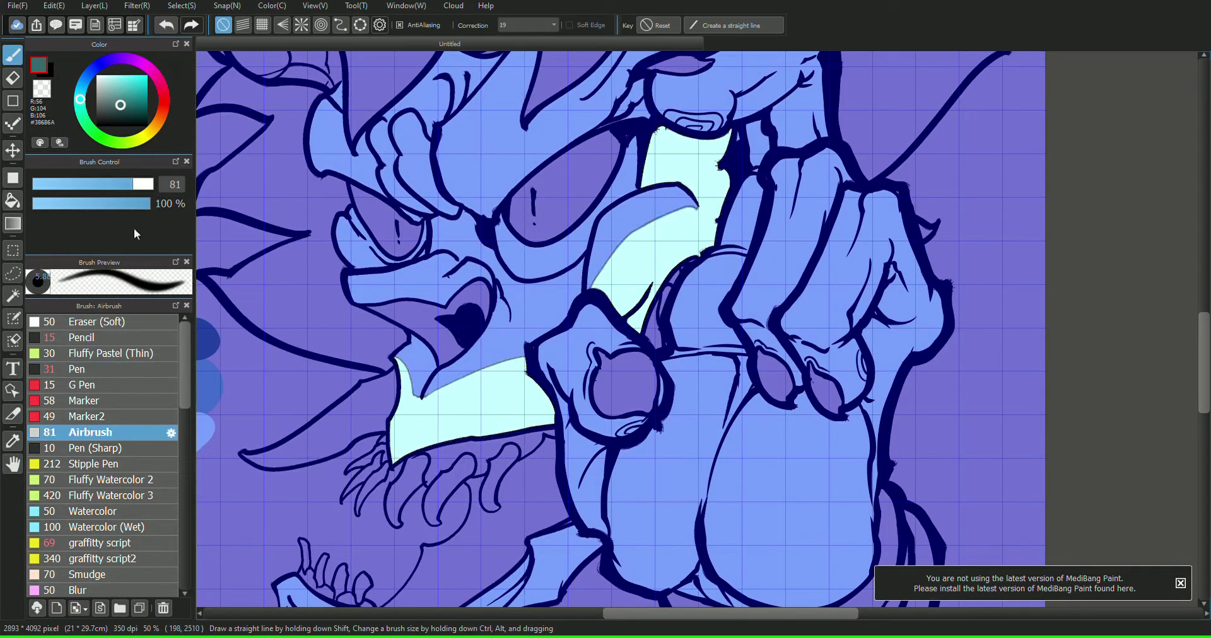
click(85, 204)
click(152, 184)
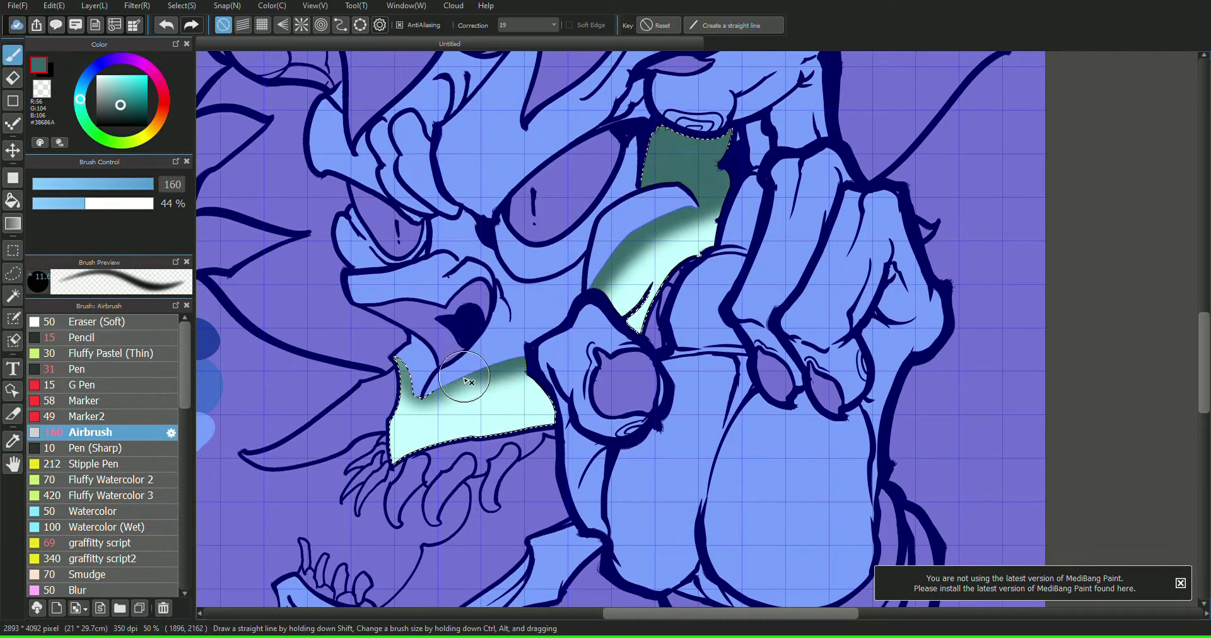
drag(464, 381, 573, 337)
- Blend mid teal #71AEB0 into the cheek and jaw shading with the Airbrush at 16% opacity
key(i)
mouse_move(402, 398)
mouse_down()
mouse_move(446, 417)
mouse_move(439, 425)
mouse_move(381, 410)
mouse_move(396, 424)
mouse_move(505, 406)
mouse_move(670, 252)
mouse_up()
click(211, 387)
key(b)
click(51, 203)
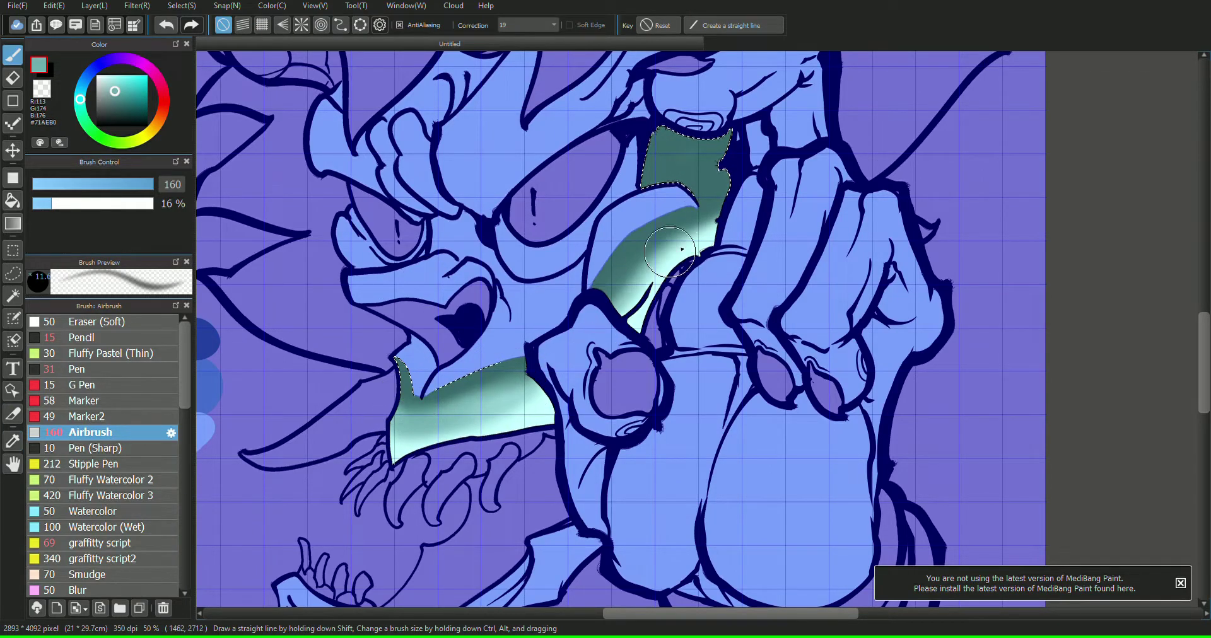
drag(482, 425, 555, 410)
mouse_move(385, 439)
mouse_down()
mouse_move(466, 436)
mouse_move(747, 140)
mouse_up()
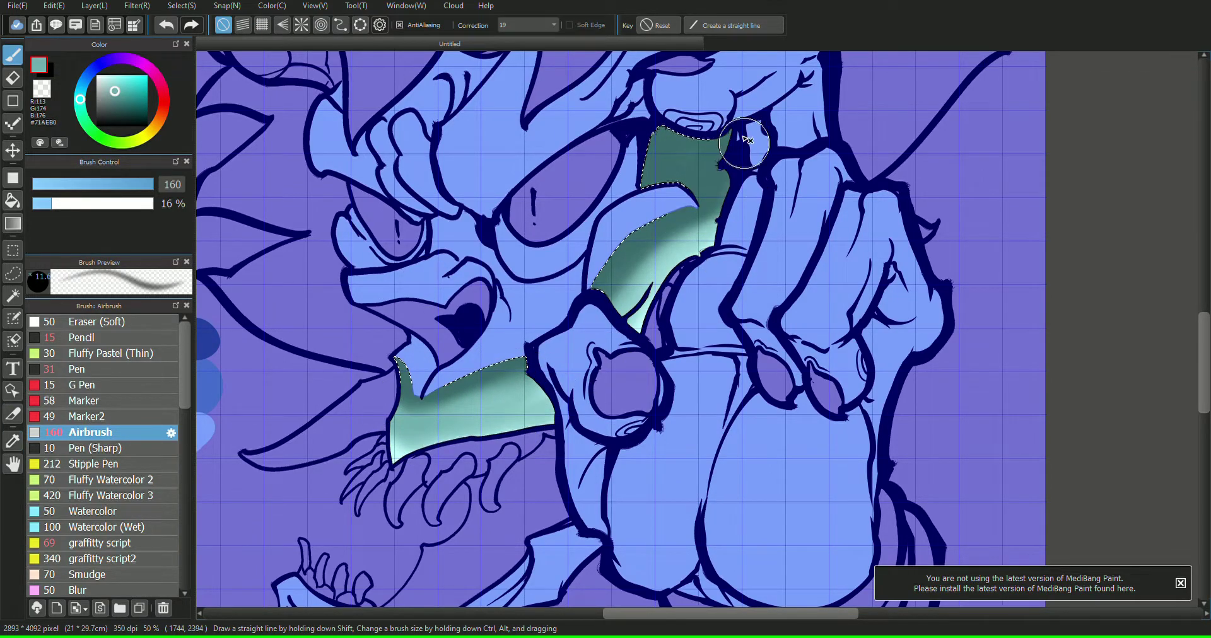
mouse_move(700, 220)
mouse_down()
mouse_move(503, 378)
mouse_move(471, 393)
mouse_up()
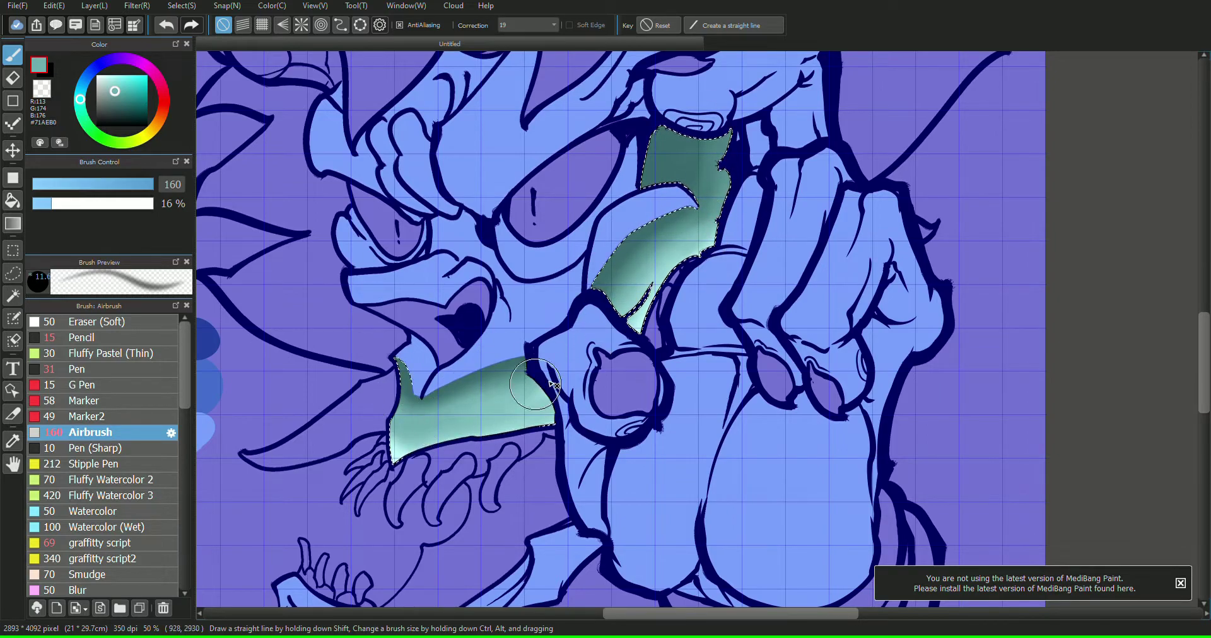
- Airbrush pale cyan #C4FEFF along the lower edge of the upper jaw at 8% opacity
click(12, 441)
click(206, 432)
click(13, 56)
drag(380, 440, 543, 419)
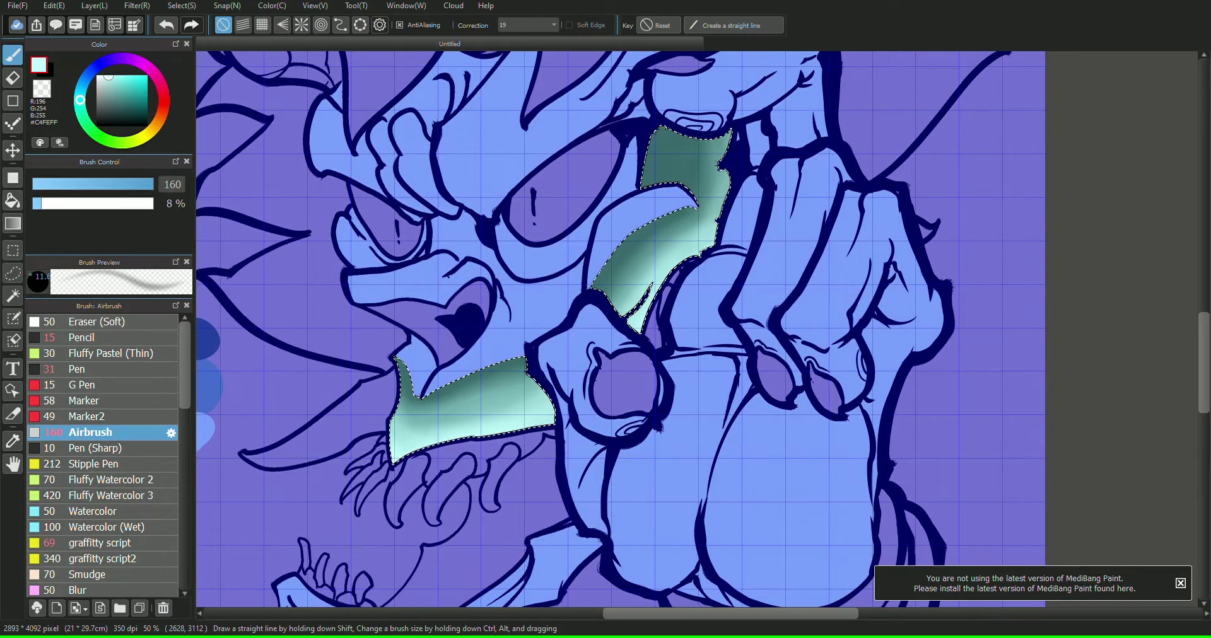
- Sample the dark teal swatch, clear the selection and draw a curved Pen shading boundary beside the mouth corner
mouse_move(1099, 191)
mouse_down()
mouse_move(1106, 200)
mouse_move(1067, 183)
mouse_up()
key(i)
click(312, 199)
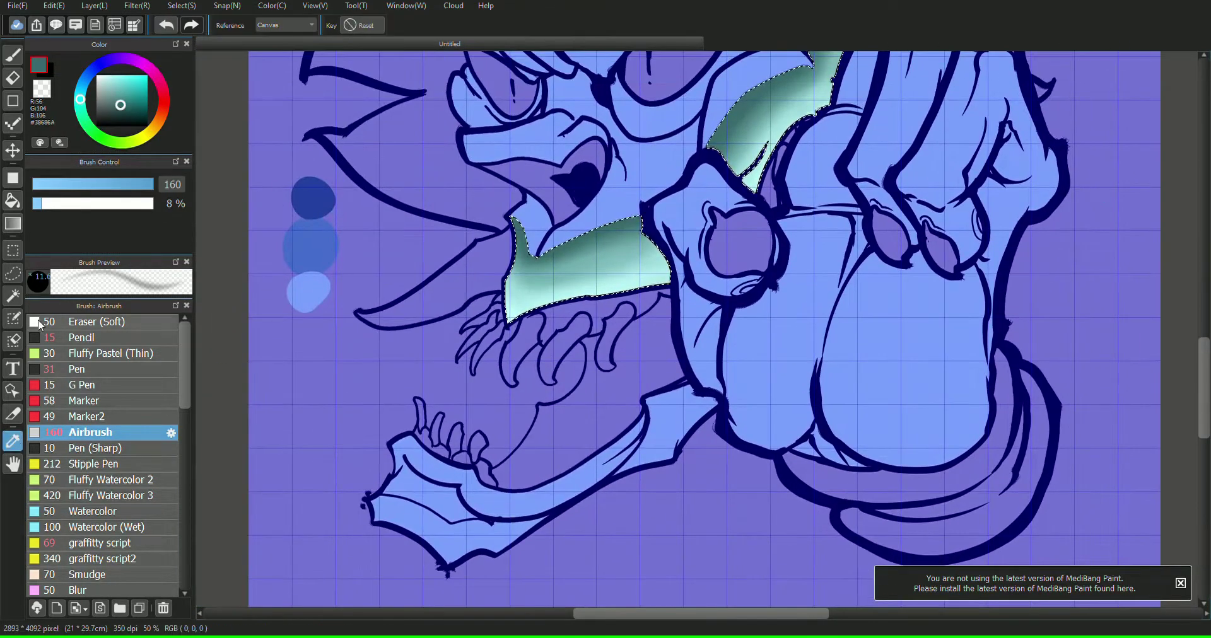
key(l)
click(542, 334)
key(b)
click(101, 369)
drag(1055, 314, 1098, 210)
scroll(1098, 202, up, 5)
scroll(1098, 192, right, 2)
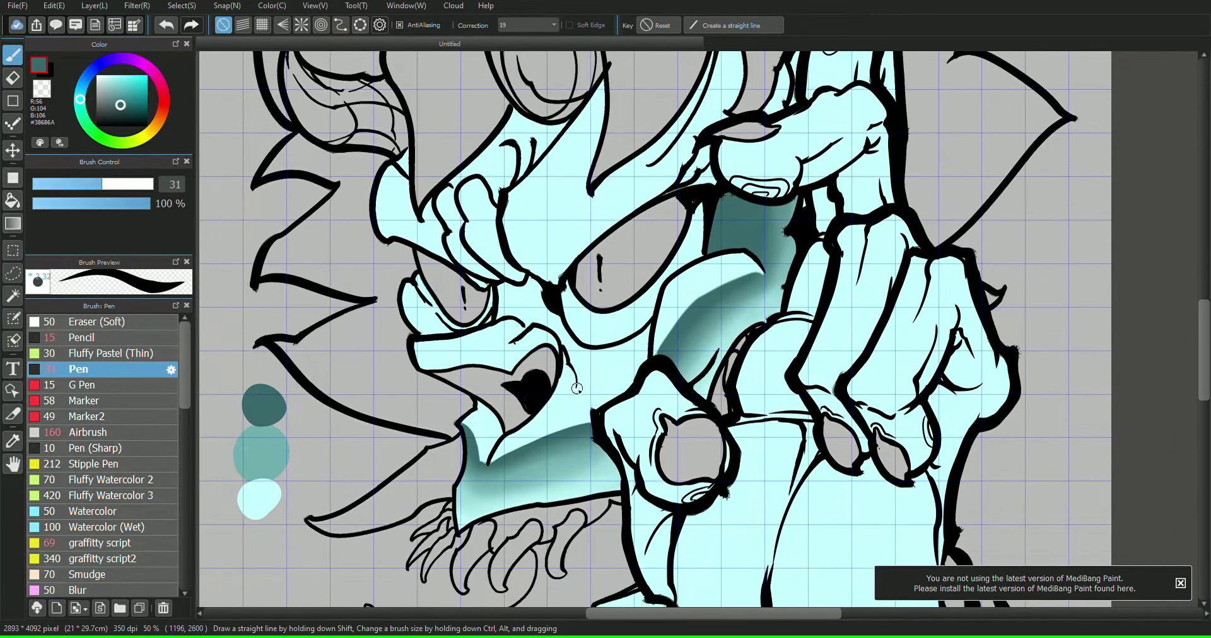
- Select the crescent beside the mouth corner, airbrush it in dark teal at 8% opacity and clear the selection
key(w)
click(560, 396)
key(i)
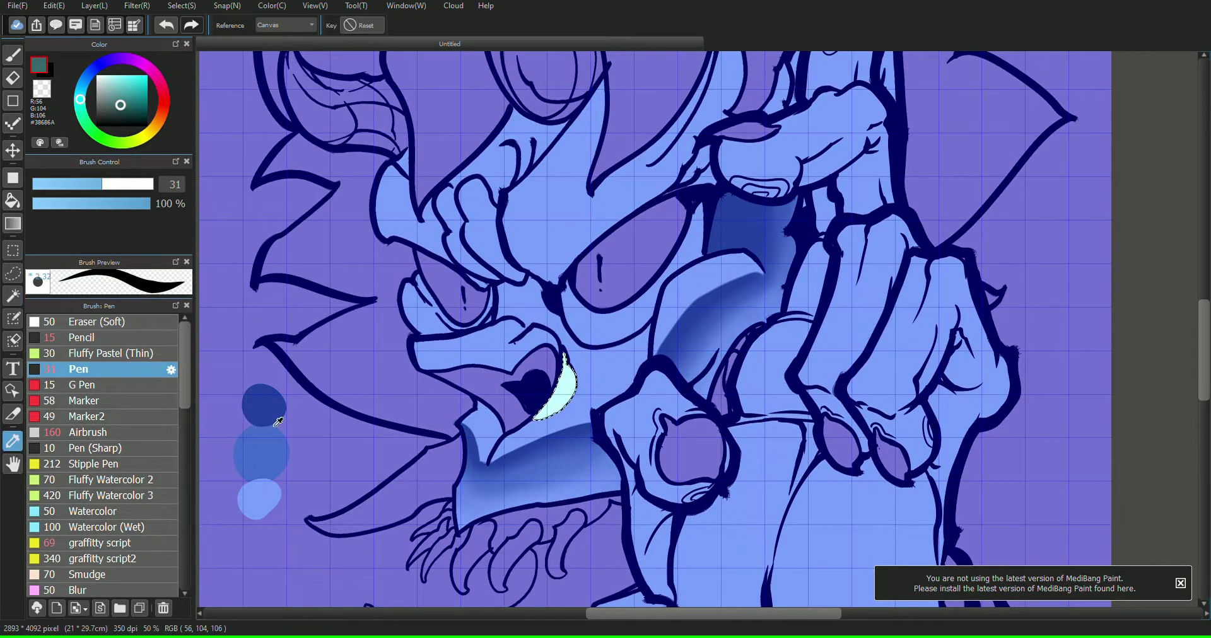
click(271, 409)
key(b)
click(88, 432)
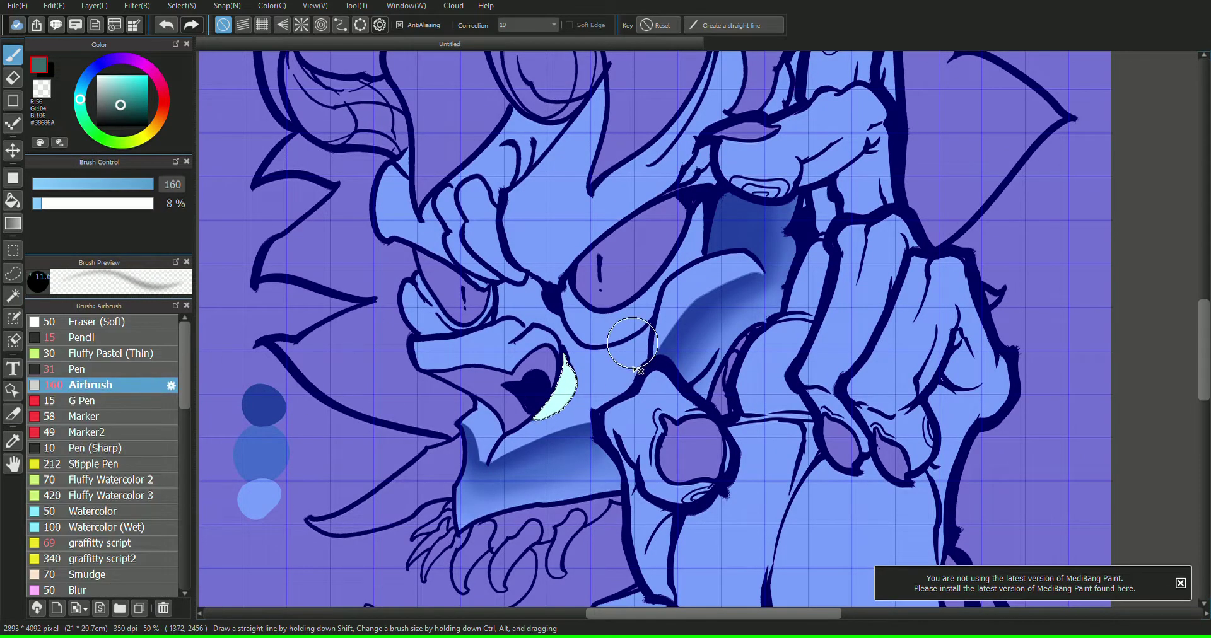
mouse_move(564, 363)
mouse_down()
mouse_move(573, 404)
mouse_move(566, 390)
mouse_move(555, 404)
mouse_up()
key(ctrl+d)
- Draw dark teal Pen shading boundaries on the nose bridge and across the folds between the brows
key(l)
click(79, 369)
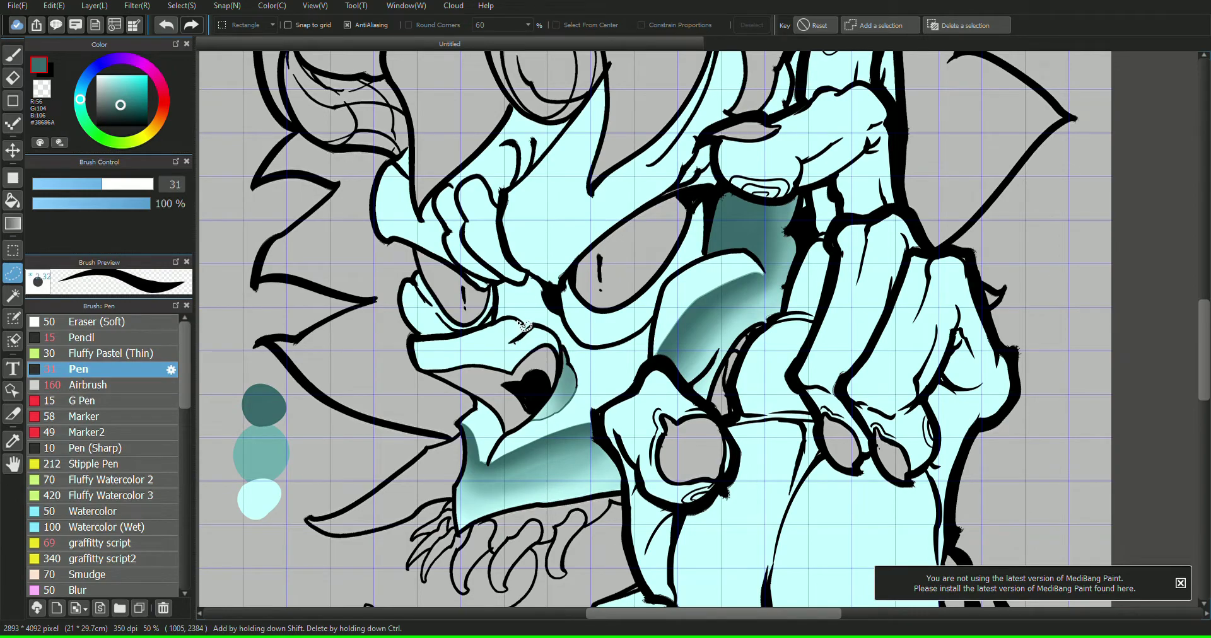
drag(520, 323, 513, 343)
key(ctrl+d)
key(b)
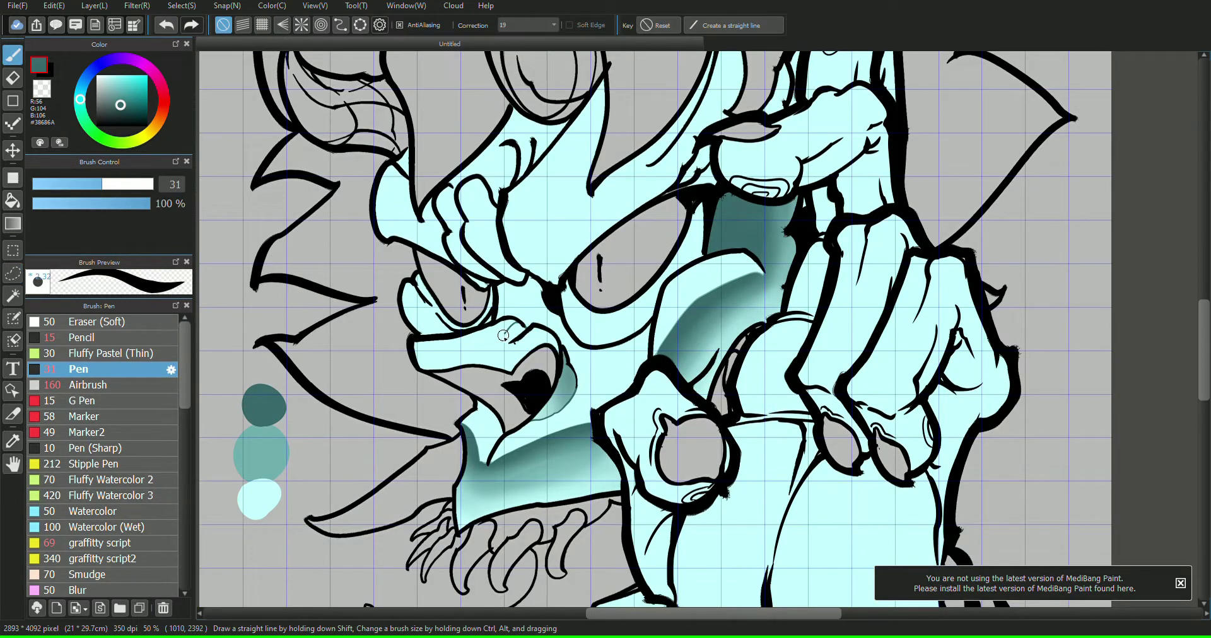
click(166, 25)
mouse_move(498, 312)
mouse_down()
mouse_move(533, 302)
mouse_move(537, 325)
mouse_up()
drag(567, 327, 564, 343)
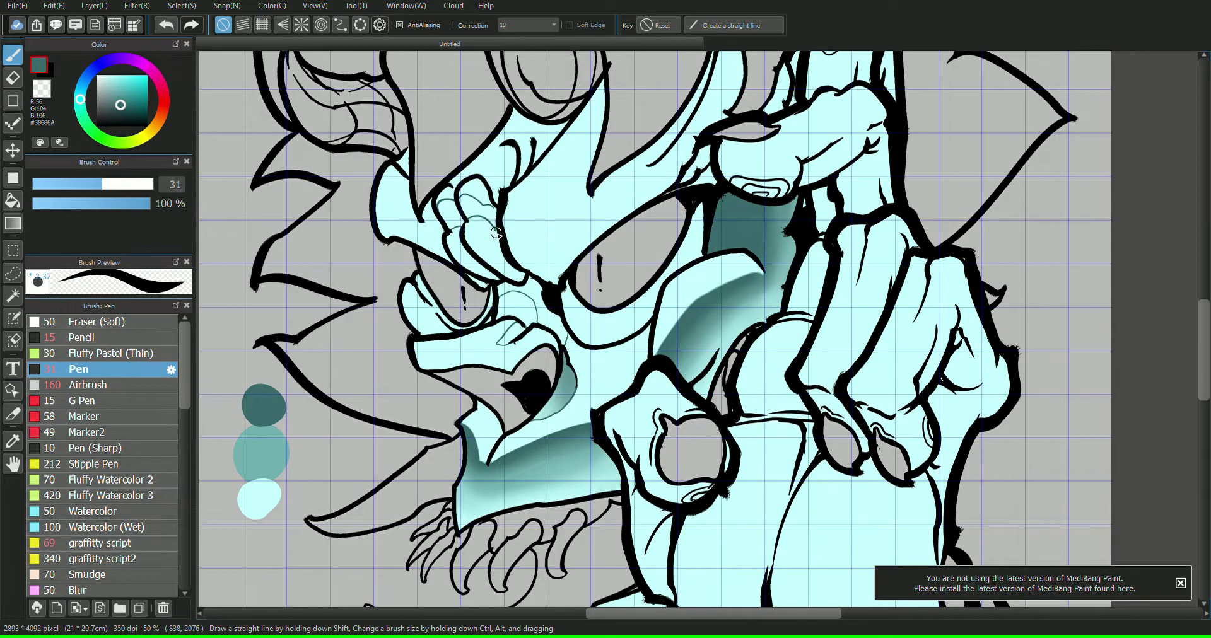
- Select the upper and lower ends of the inner brow fold and airbrush them in dark teal
key(w)
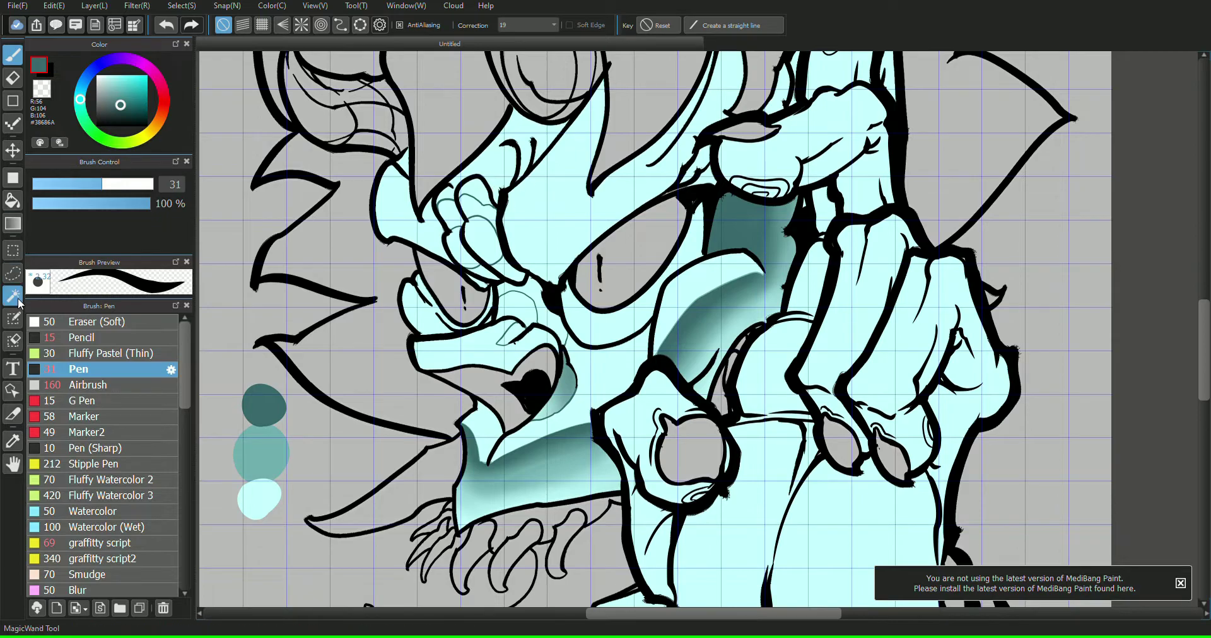
click(487, 208)
key(b)
key(w)
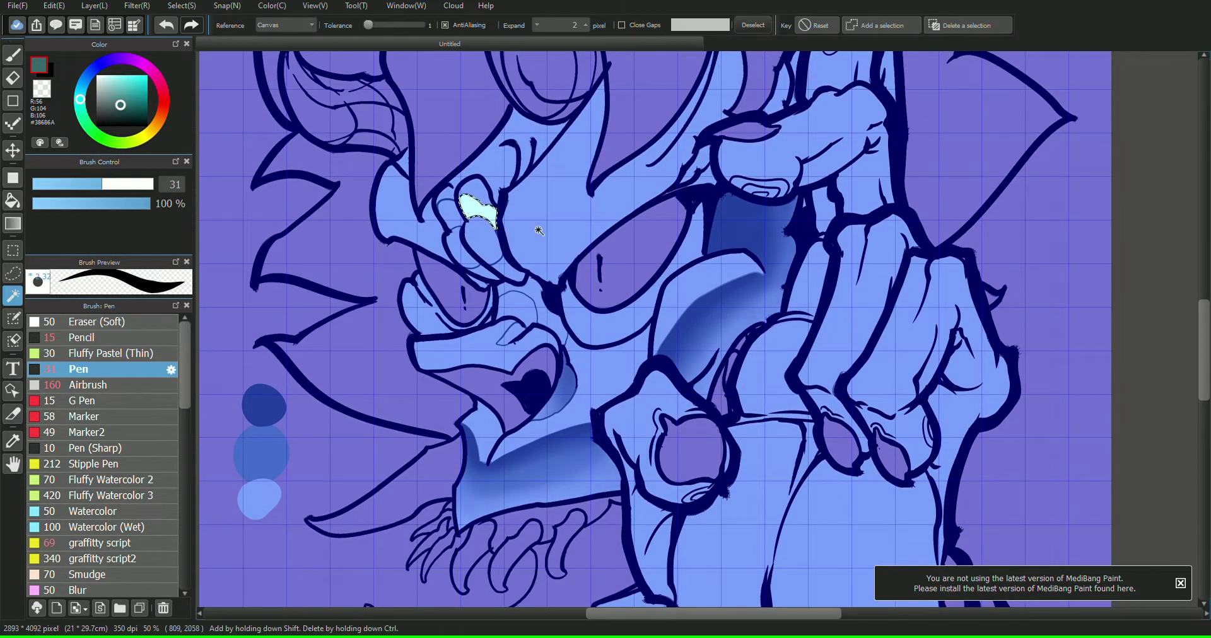
shift+click(508, 271)
key(b)
click(125, 384)
mouse_move(497, 196)
mouse_down()
mouse_move(510, 217)
mouse_move(508, 271)
mouse_move(575, 184)
mouse_up()
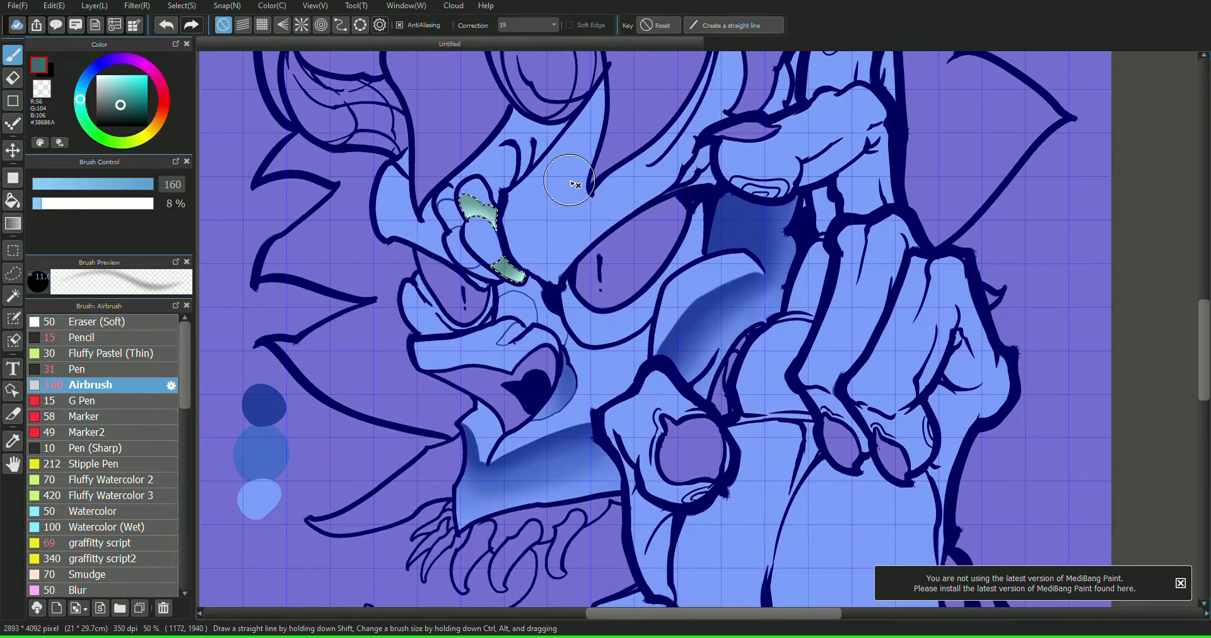
- Replace the selection with both ends of the outer brow fold and airbrush them in dark teal
click(13, 296)
click(752, 26)
click(13, 54)
click(12, 296)
click(451, 215)
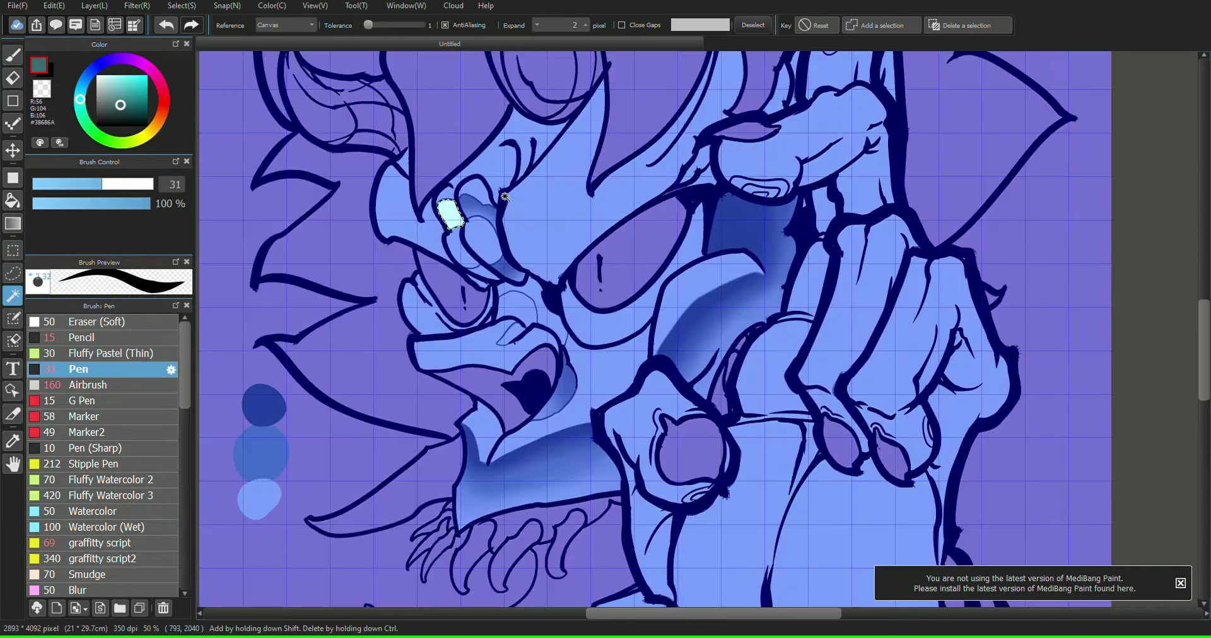
shift+click(485, 273)
key(b)
click(113, 384)
mouse_move(435, 203)
mouse_down()
mouse_move(487, 221)
mouse_move(439, 218)
mouse_up()
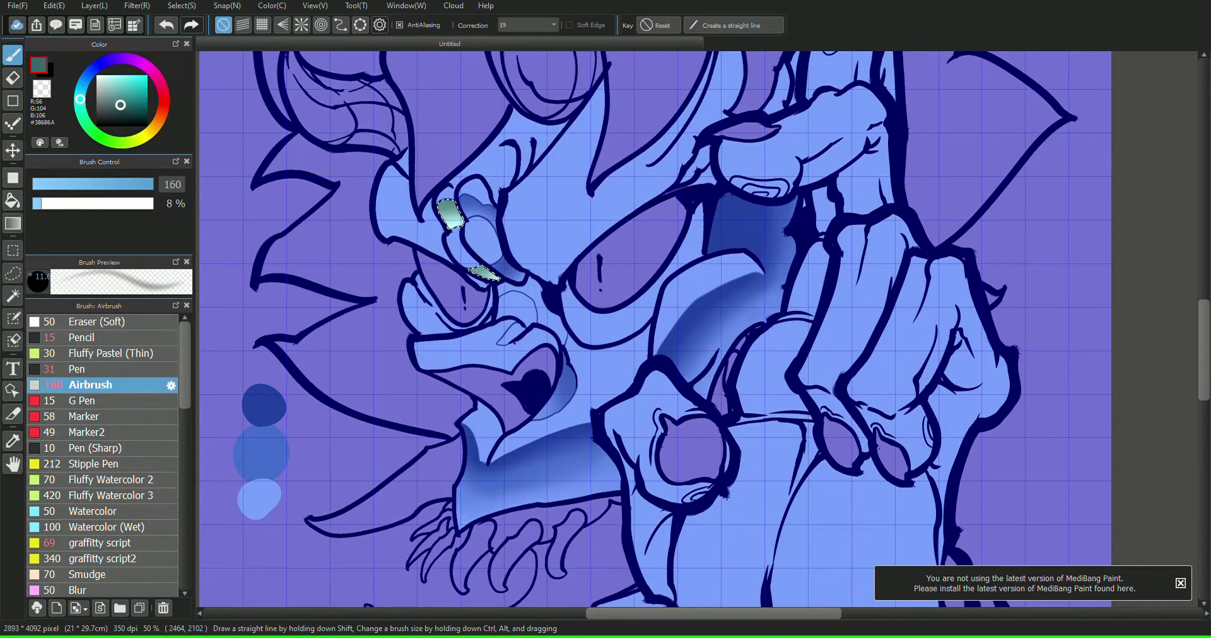
- Clear the selection and draw dark teal Pen shading boundaries along both brow ridges above the eyes
click(13, 295)
click(753, 25)
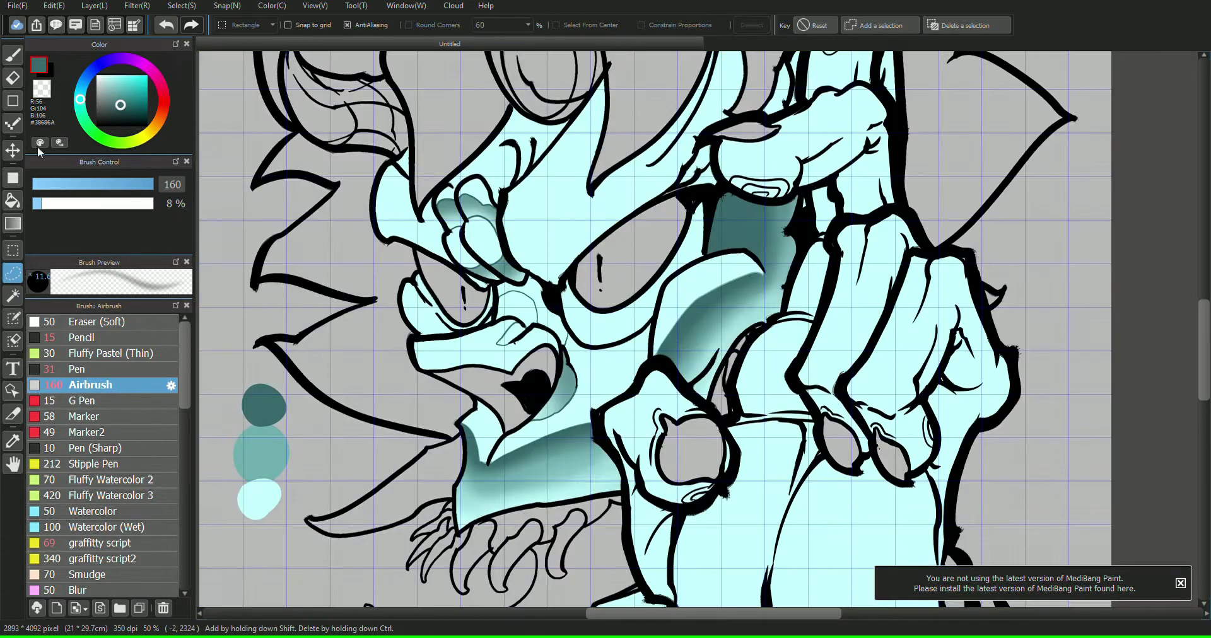
click(13, 55)
click(78, 370)
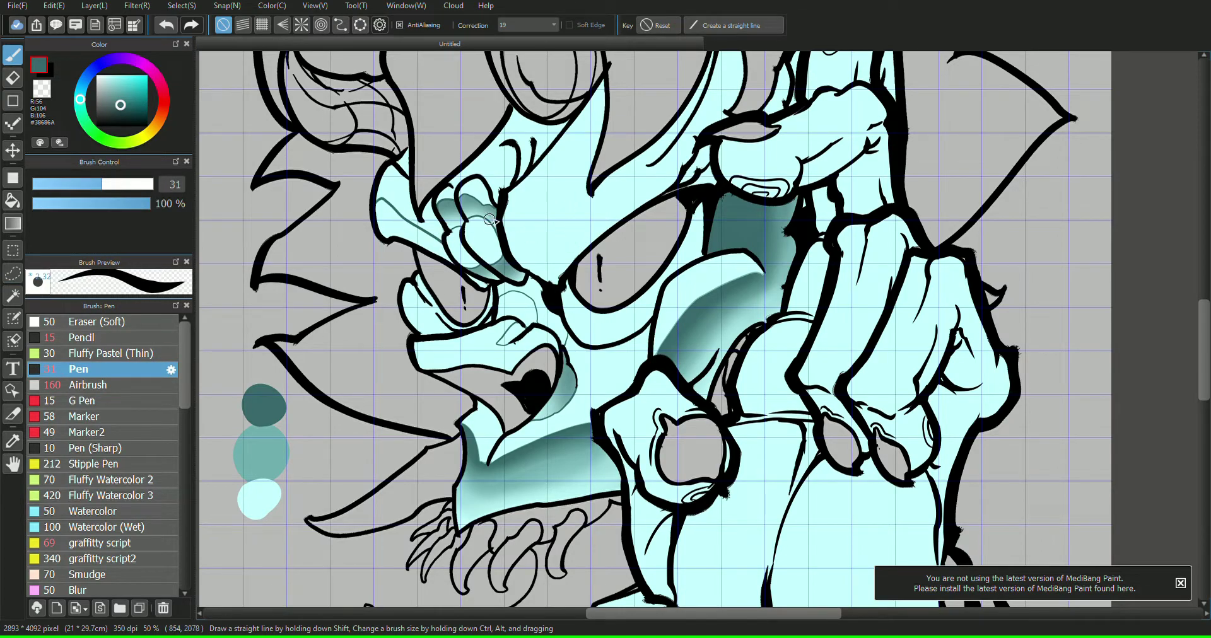
drag(521, 264, 581, 211)
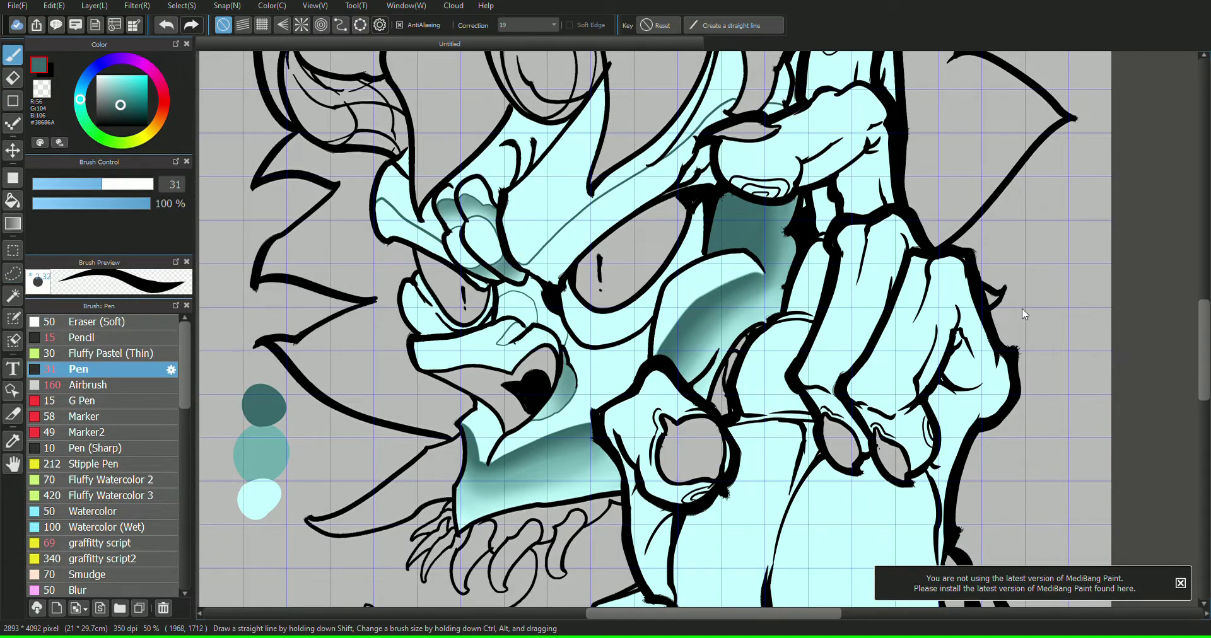
- Select both lower brow strips and the small skin areas beside the hand, and airbrush them in dark teal
drag(1179, 52, 1081, 171)
click(13, 296)
click(302, 346)
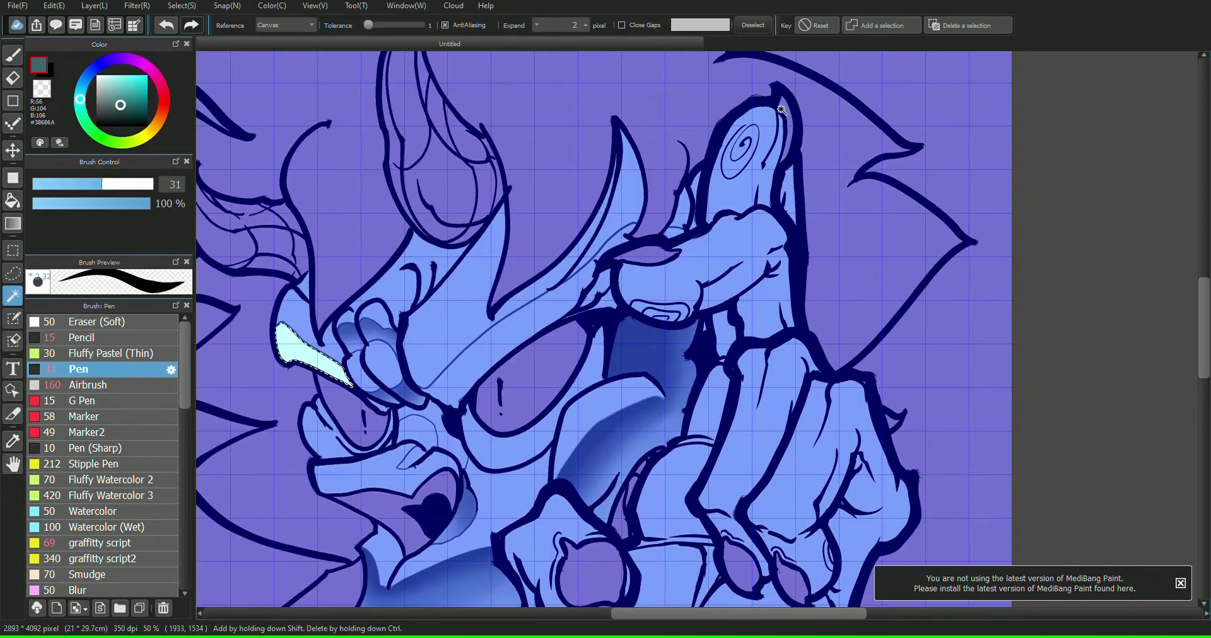
shift+click(536, 309)
shift+click(604, 279)
shift+click(610, 301)
shift+click(676, 233)
shift+click(696, 187)
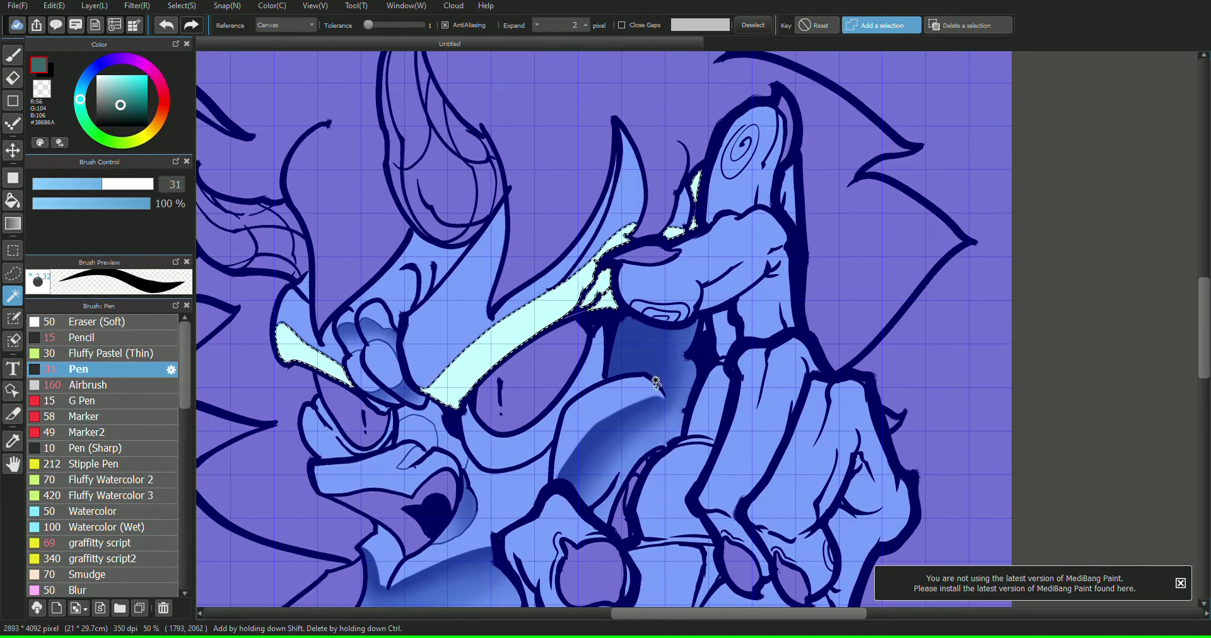
click(88, 384)
mouse_move(421, 396)
mouse_down()
mouse_move(693, 189)
mouse_move(504, 341)
mouse_move(328, 348)
mouse_move(283, 329)
mouse_up()
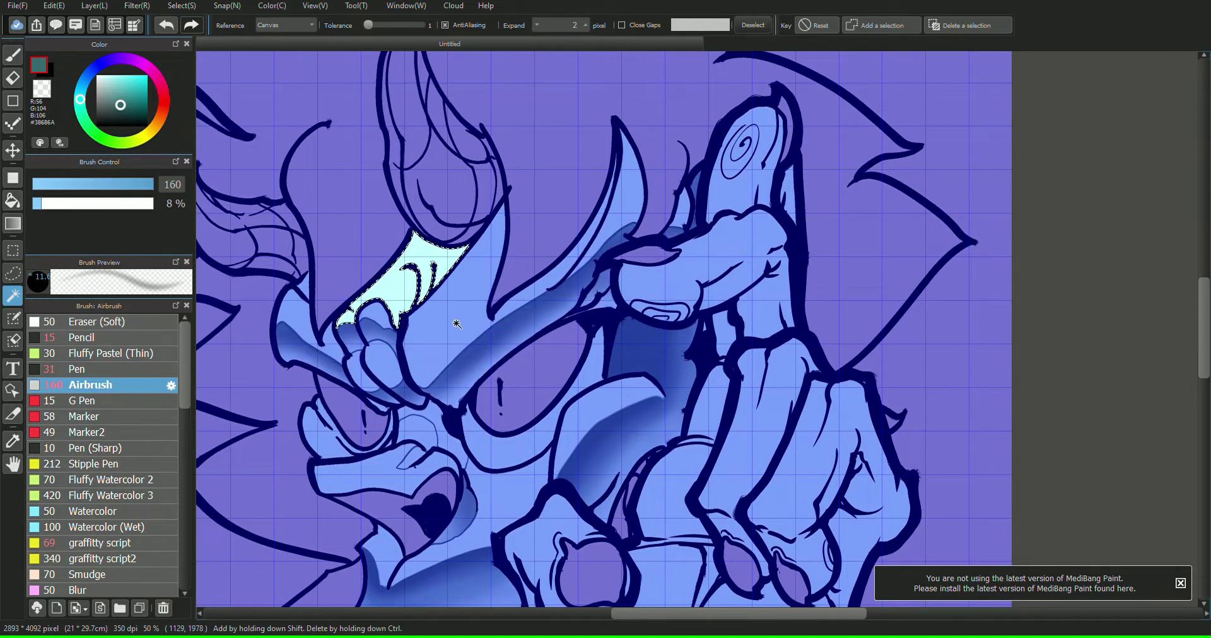
- Trim the forehead selection around the brow folds and airbrush the area below the horn in dark teal
click(946, 29)
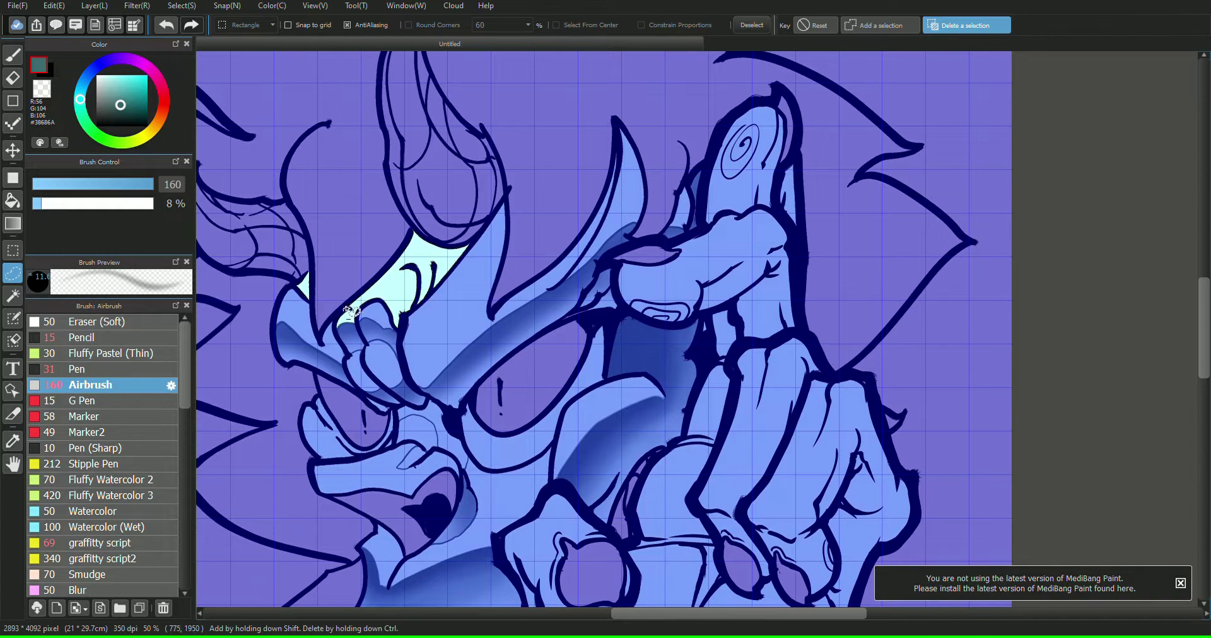
mouse_move(351, 313)
mouse_down()
mouse_move(341, 333)
mouse_move(410, 239)
mouse_move(435, 264)
mouse_move(372, 303)
mouse_up()
click(13, 55)
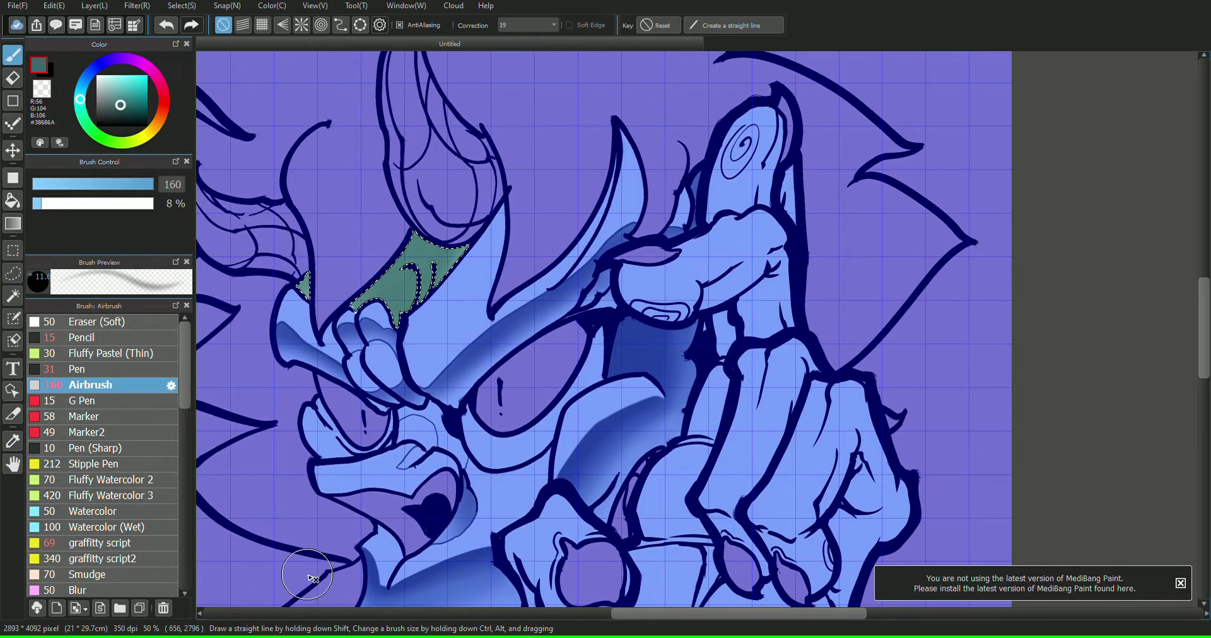
- Select the curved area between the eyes around the nose bridge and airbrush it in dark teal
drag(307, 575, 480, 465)
key(w)
click(612, 309)
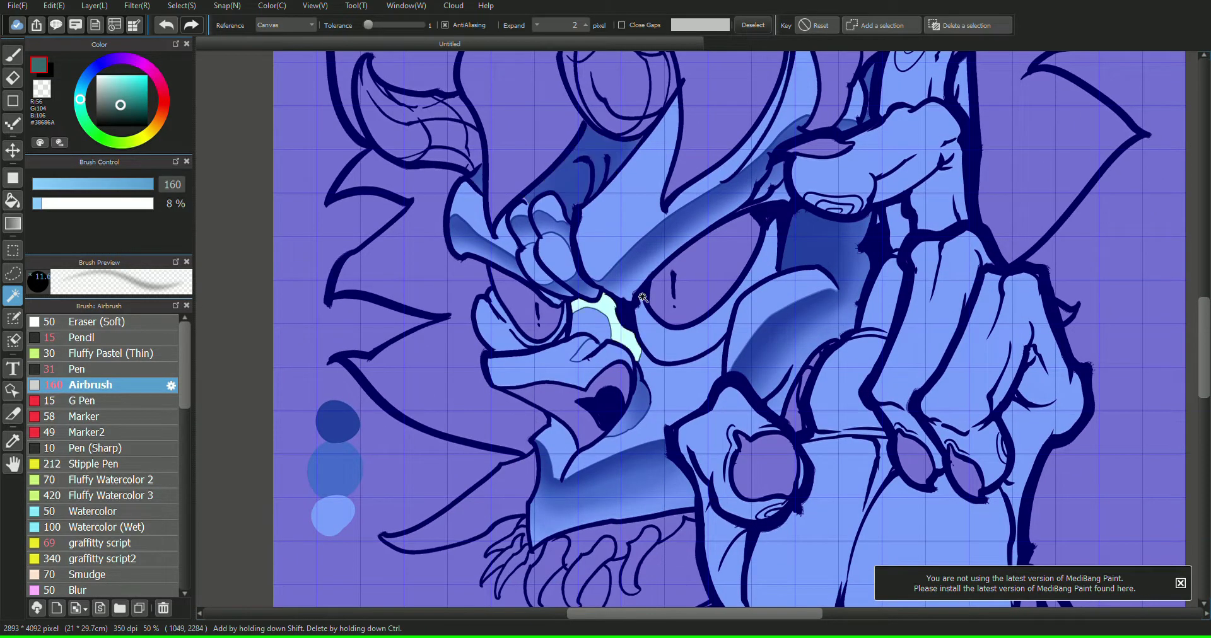
key(b)
mouse_move(551, 304)
mouse_down()
mouse_move(613, 309)
mouse_move(630, 372)
mouse_move(568, 299)
mouse_move(618, 315)
mouse_up()
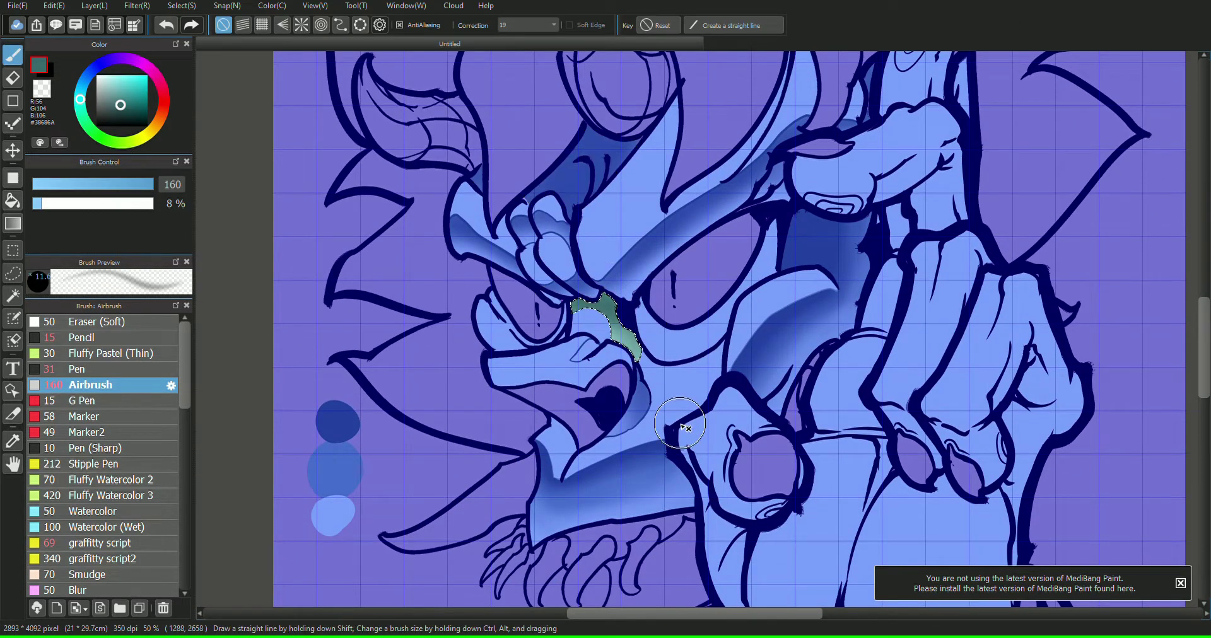
drag(1128, 553, 1103, 172)
click(14, 297)
click(463, 354)
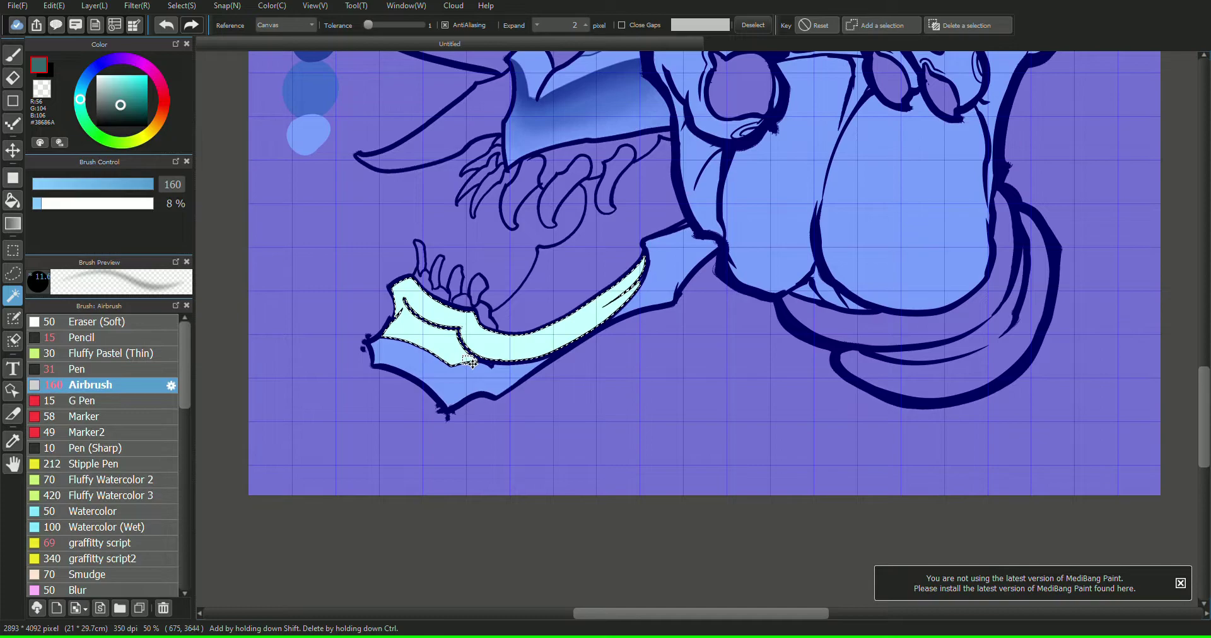
click(13, 55)
click(13, 251)
click(264, 226)
click(12, 273)
click(12, 55)
click(79, 370)
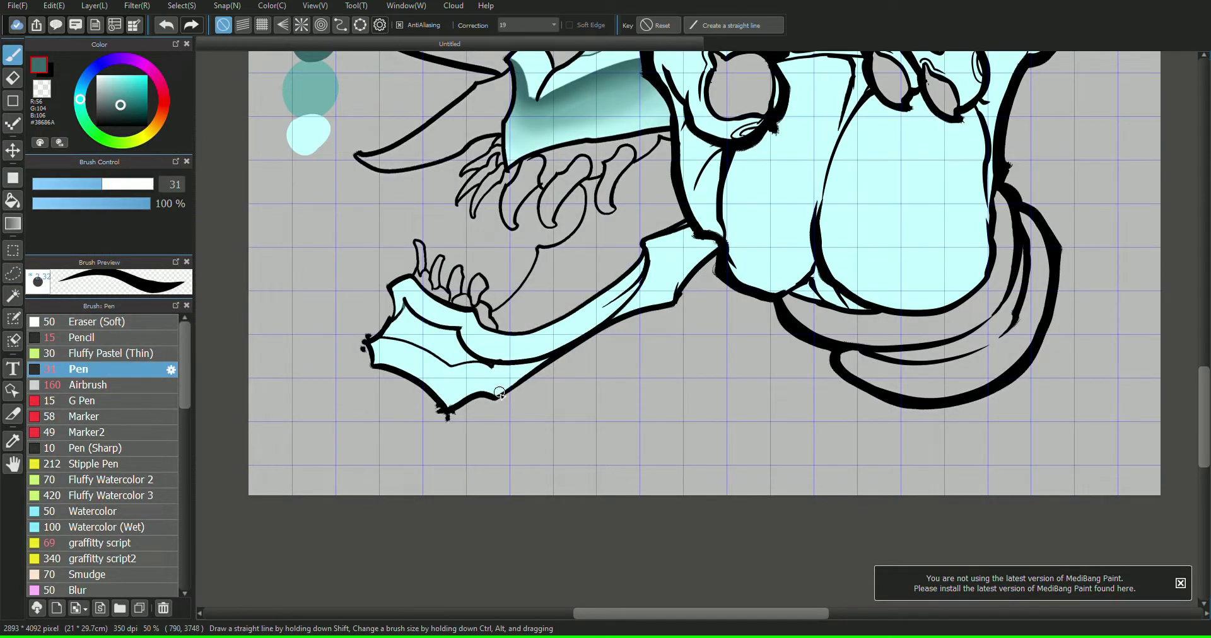
- Select the underside of the lower jaw's tip and airbrush it in dark teal, blending medium teal into the middle
key(w)
click(494, 374)
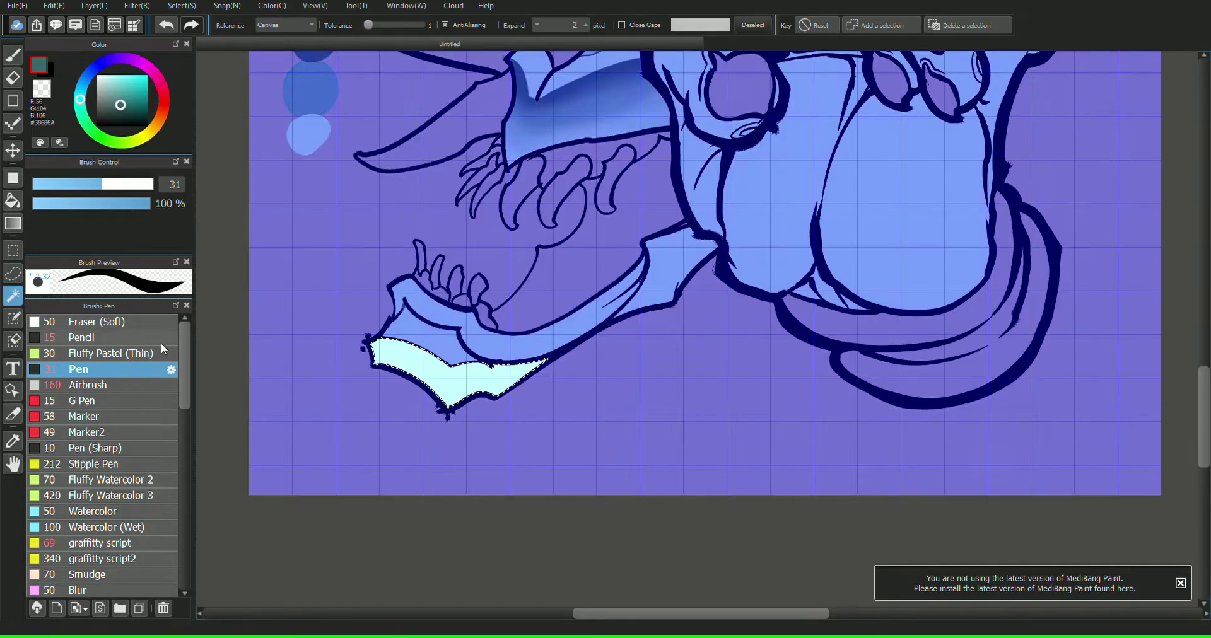
key(b)
click(79, 384)
mouse_move(434, 418)
mouse_down()
mouse_move(398, 362)
mouse_move(493, 423)
mouse_move(498, 413)
mouse_move(486, 459)
mouse_up()
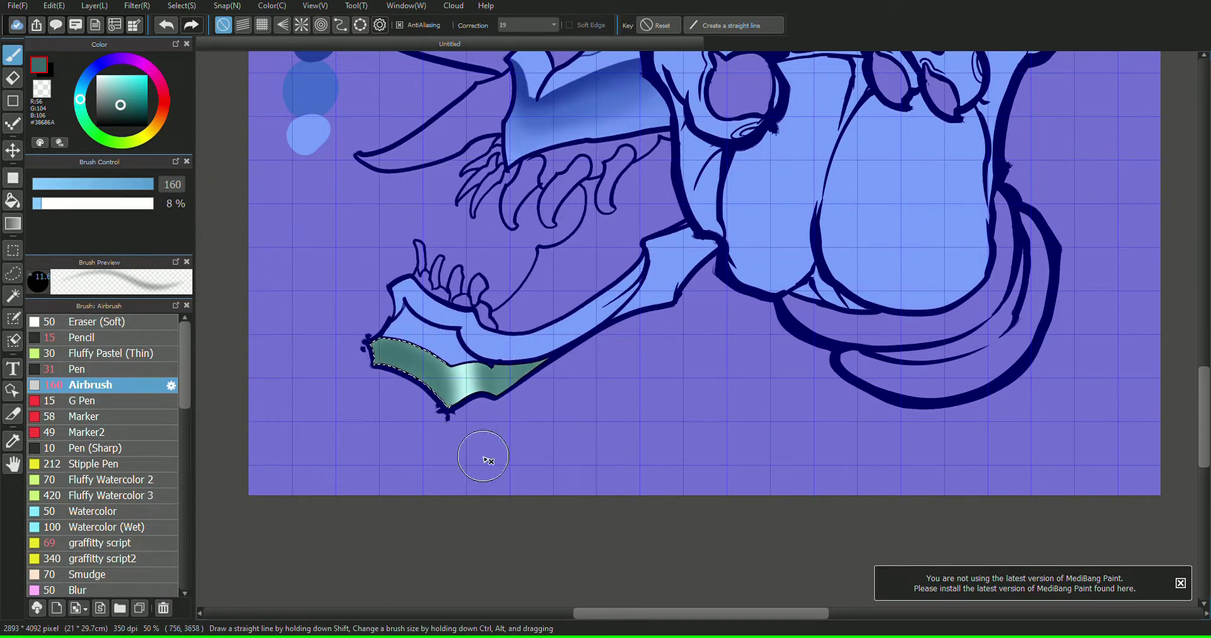
alt+click(454, 380)
mouse_move(509, 390)
mouse_down()
mouse_move(492, 411)
mouse_move(464, 399)
mouse_up()
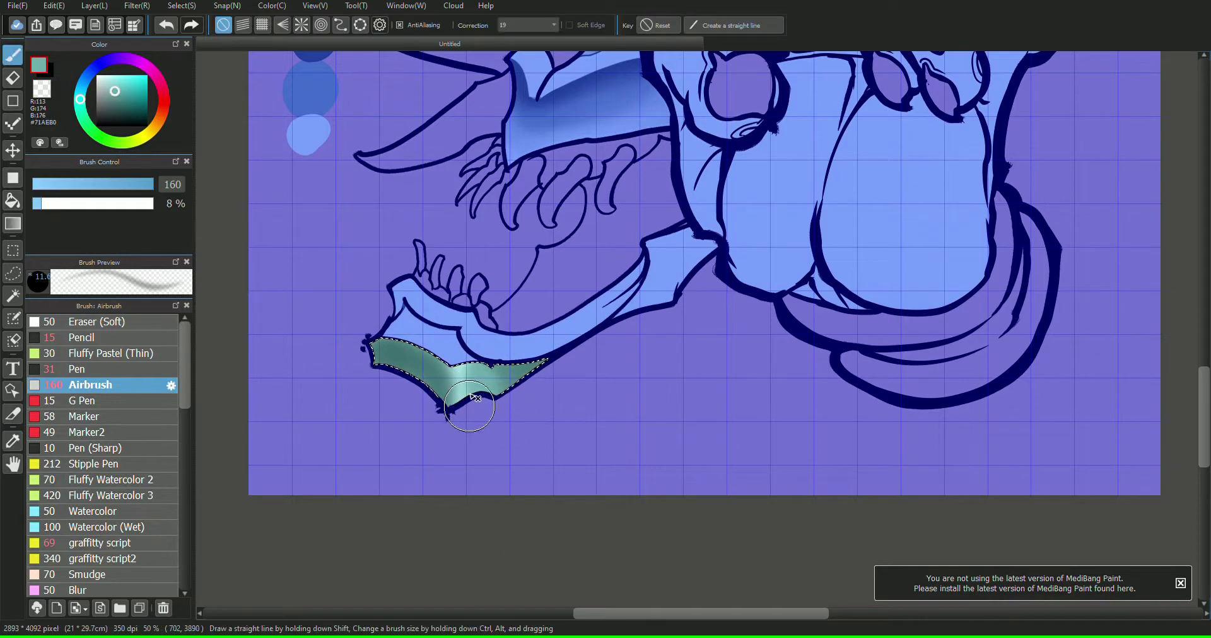
- Select the rear section of the lower jaw where it meets the hand and airbrush its edges in teal
key(w)
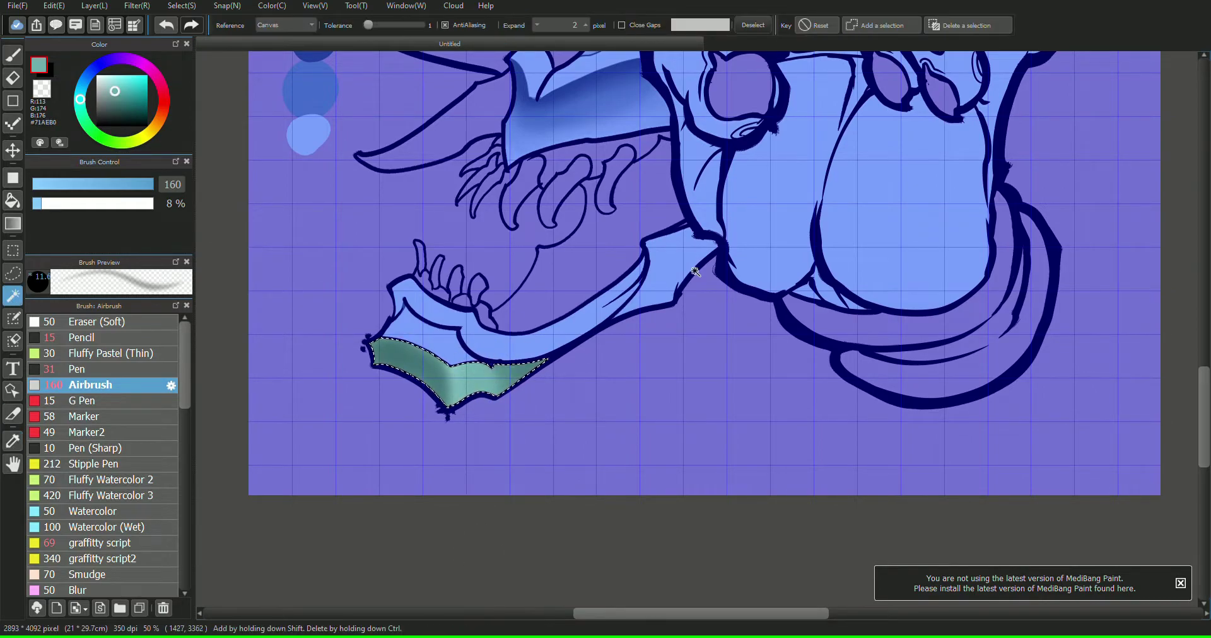
click(676, 273)
key(b)
drag(714, 246, 666, 326)
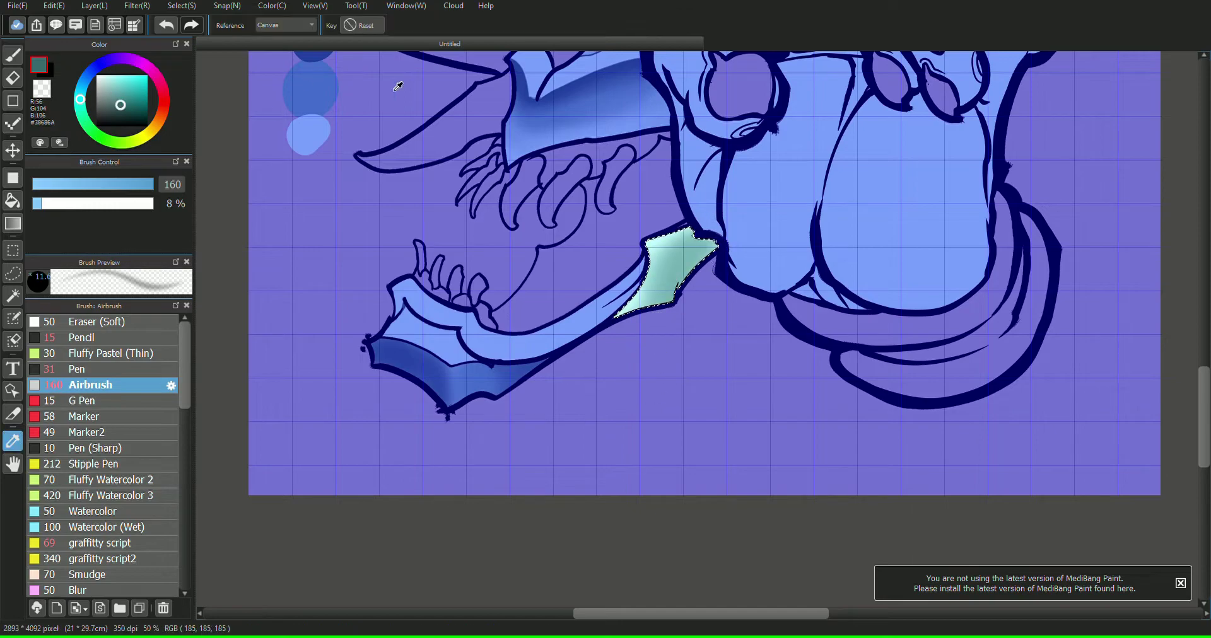
alt+click(703, 270)
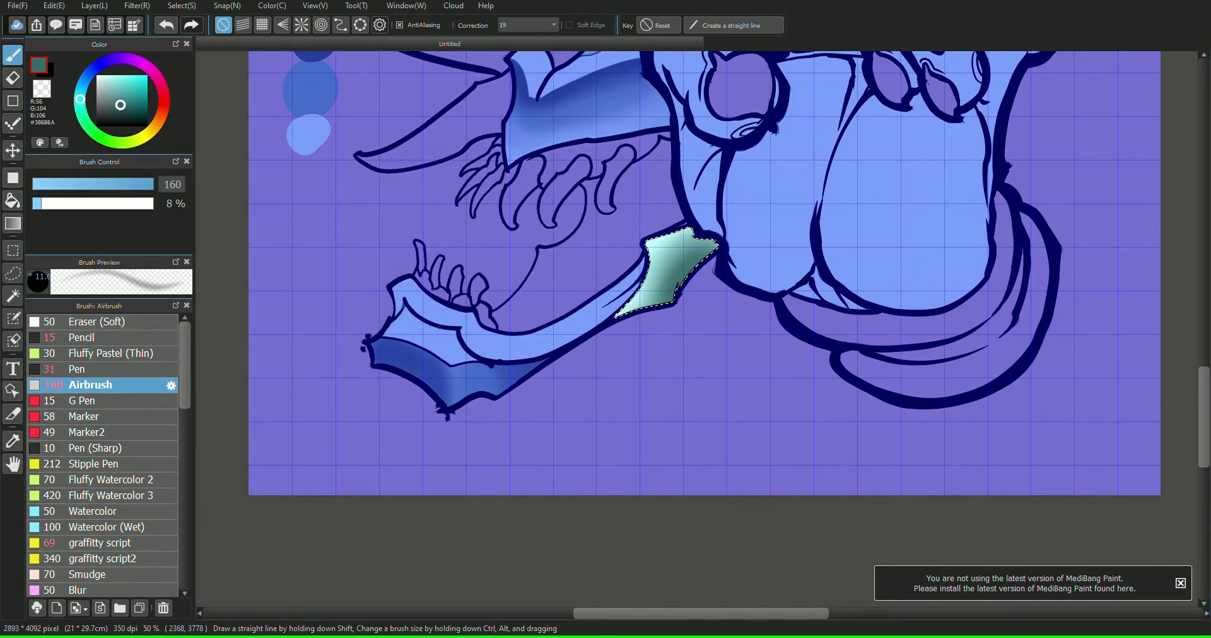
- Clear the selection and draw dark teal Pen shading boundaries across both palm pads and below the round-nailed finger
drag(1072, 128, 1098, 210)
drag(1102, 209, 1064, 187)
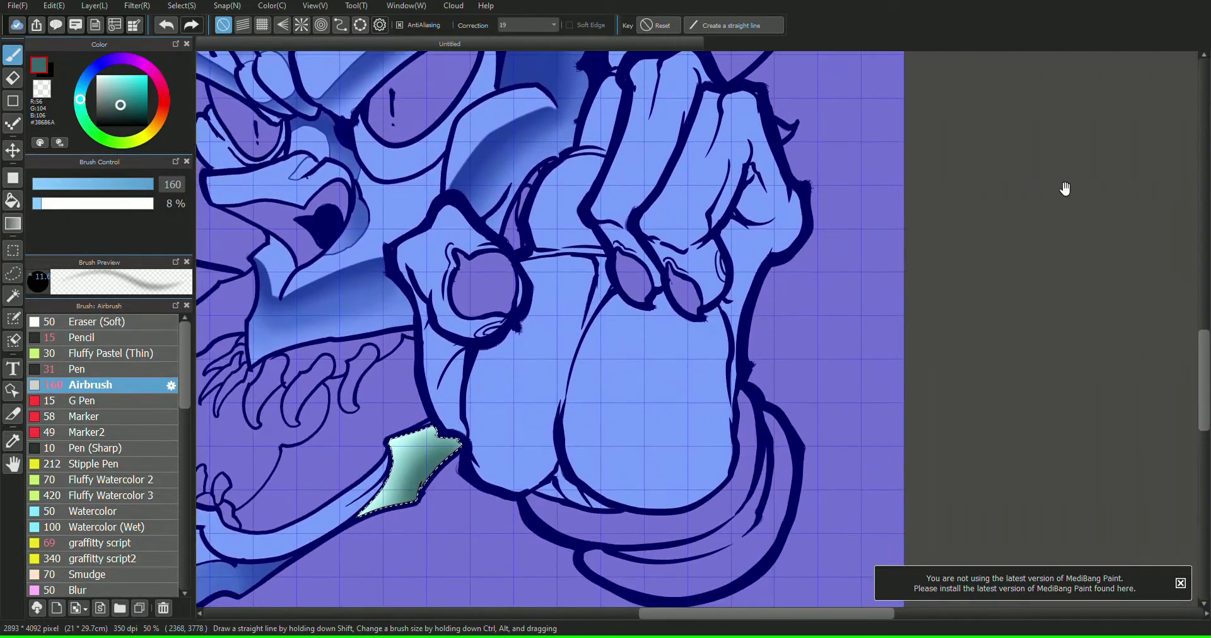
drag(976, 250, 1116, 207)
click(13, 273)
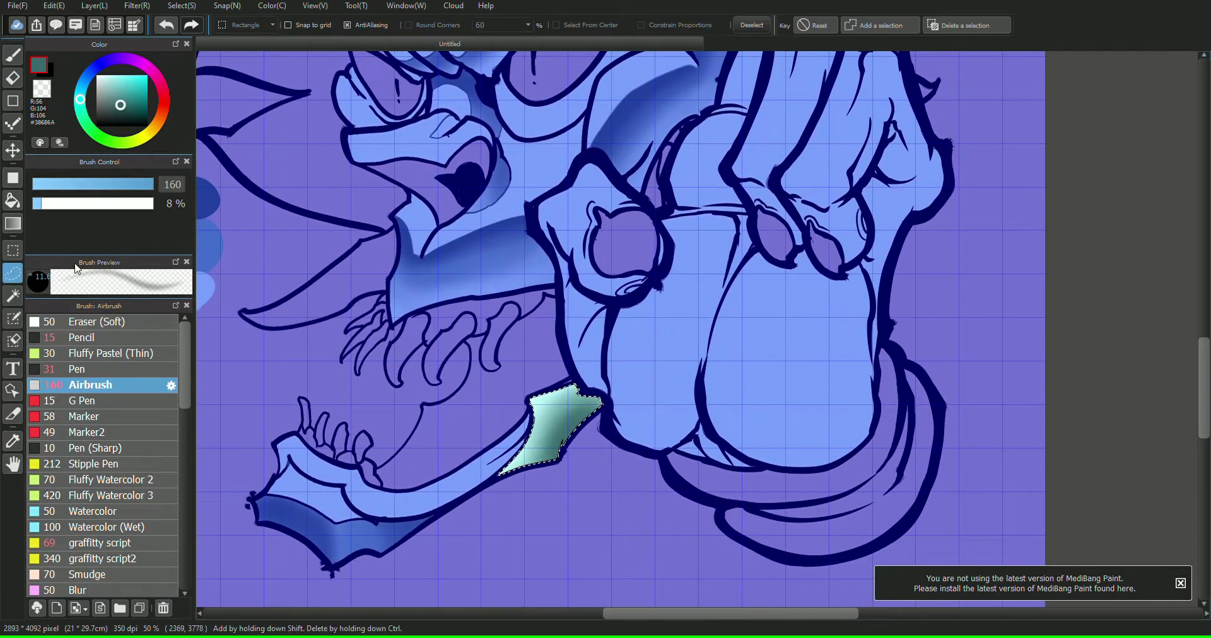
click(271, 272)
click(13, 55)
click(88, 370)
drag(935, 233, 1094, 201)
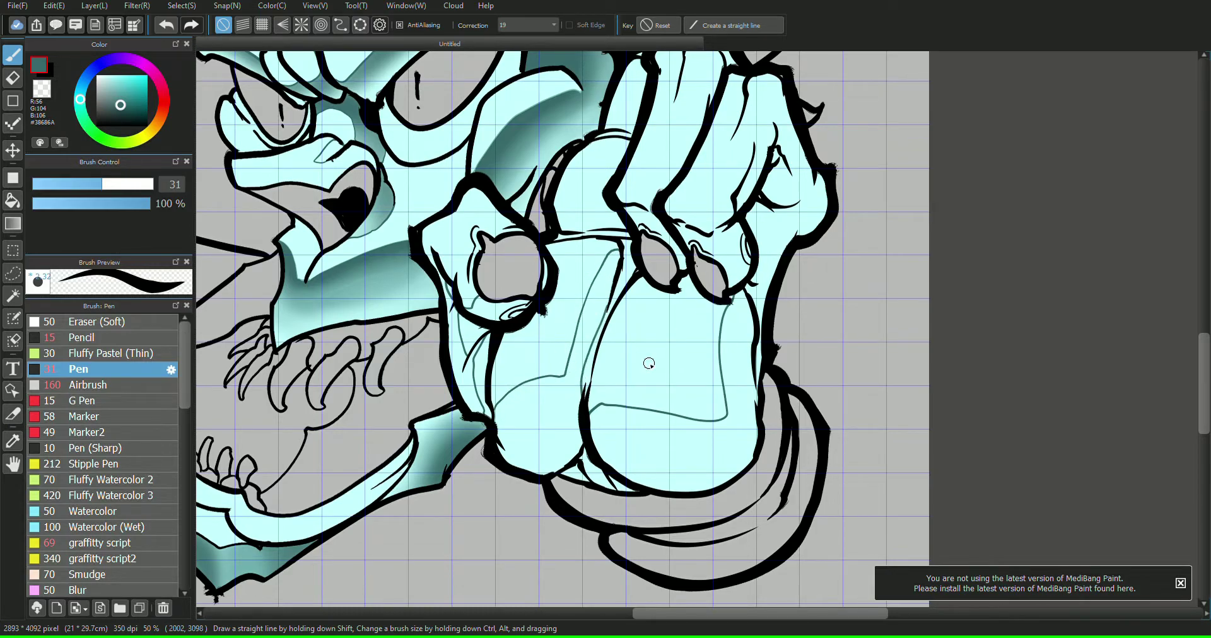
- Select the small triangular area below the round-nailed finger and airbrush it with the medium and dark teal swatch colors
click(12, 441)
mouse_move(278, 309)
mouse_down()
mouse_move(629, 399)
mouse_move(625, 409)
mouse_up()
click(429, 346)
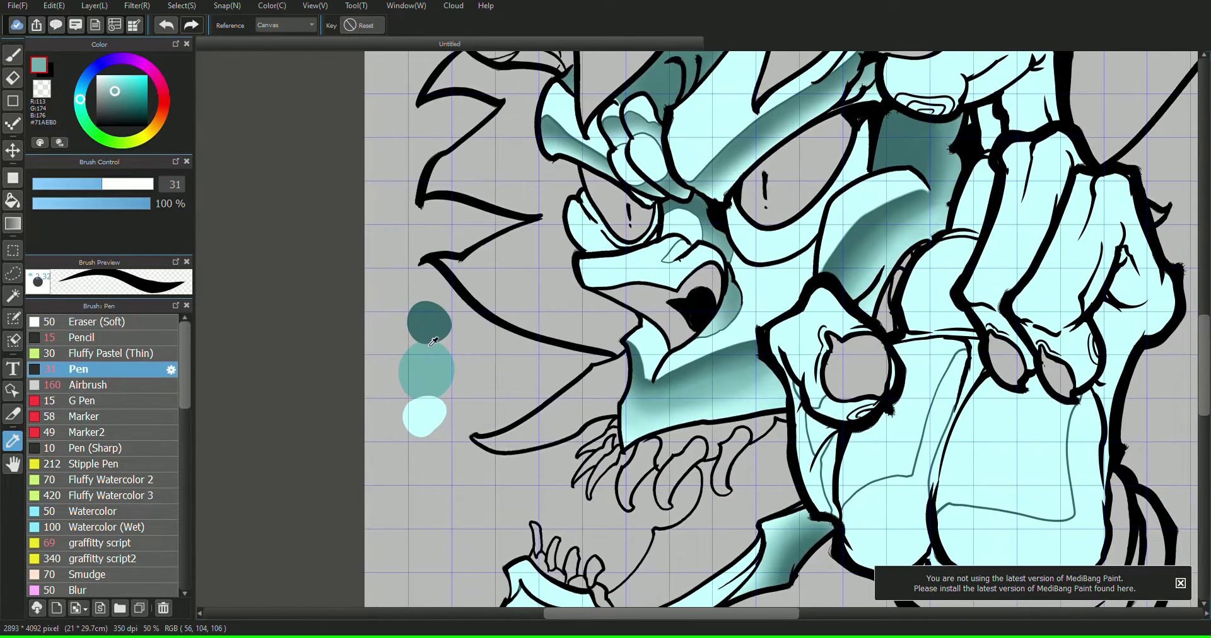
click(13, 56)
click(88, 384)
click(13, 296)
click(819, 429)
drag(1194, 200, 1087, 192)
click(712, 429)
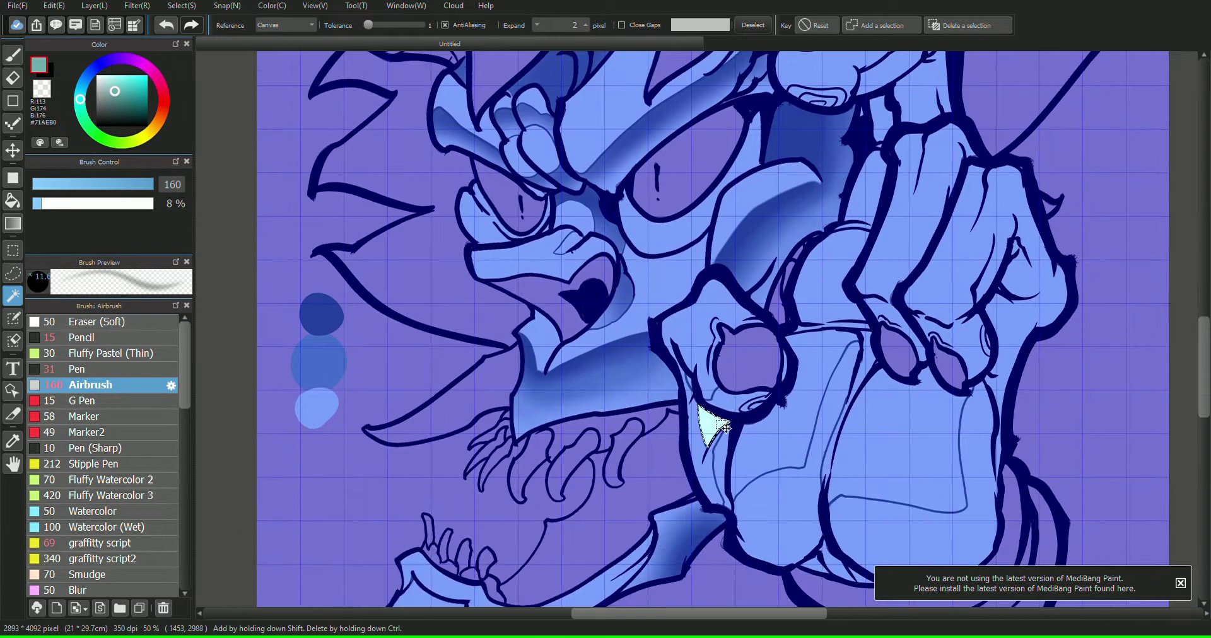
click(12, 56)
mouse_move(696, 383)
mouse_down()
mouse_move(713, 436)
mouse_move(712, 483)
mouse_up()
key(i)
click(322, 313)
key(b)
drag(725, 413, 738, 478)
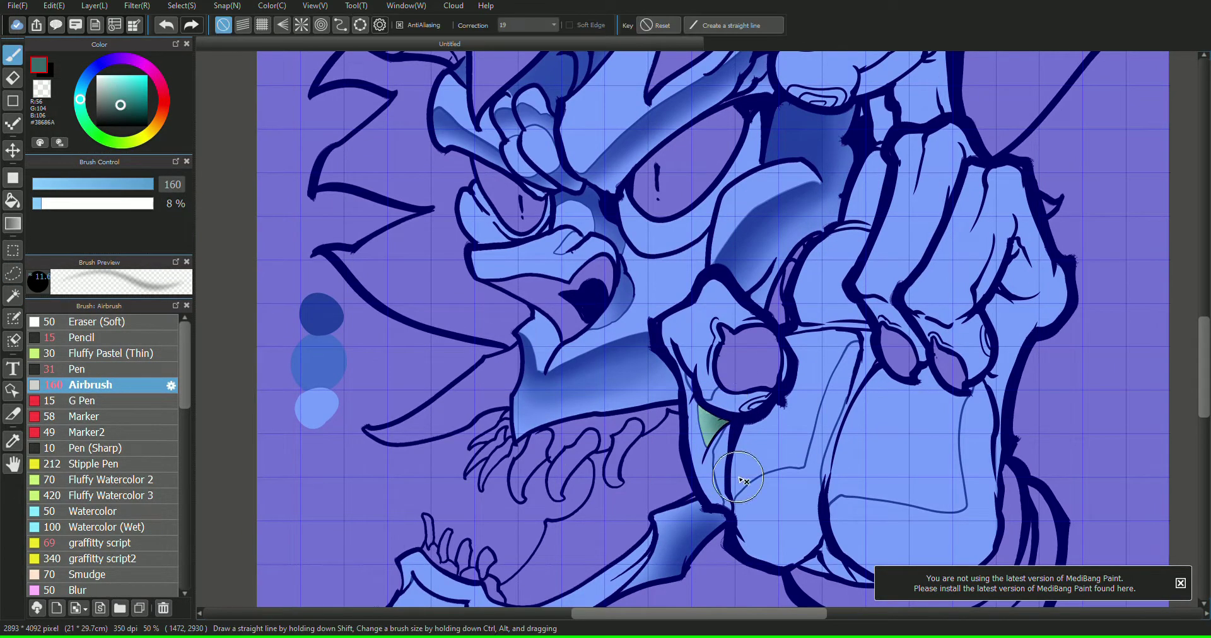
- Select the narrow sliver along the outer edge of the smaller palm pad and airbrush it in teal
click(13, 295)
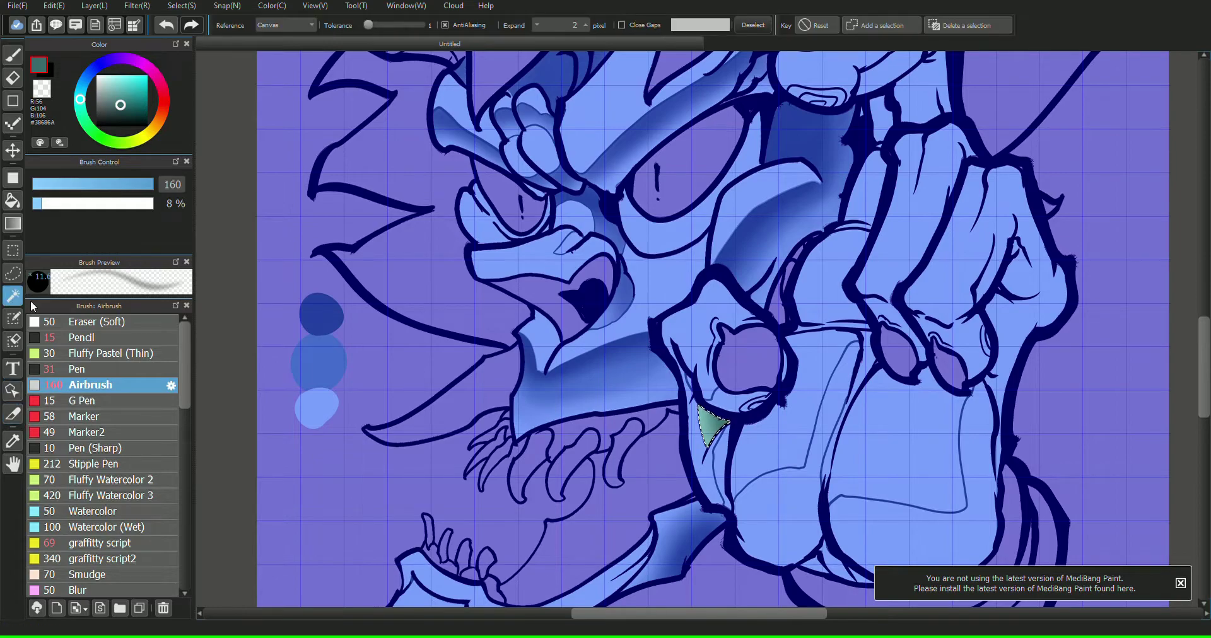
click(720, 466)
click(12, 55)
mouse_move(735, 424)
mouse_down()
mouse_move(725, 478)
mouse_move(710, 416)
mouse_up()
click(12, 442)
click(319, 362)
click(13, 56)
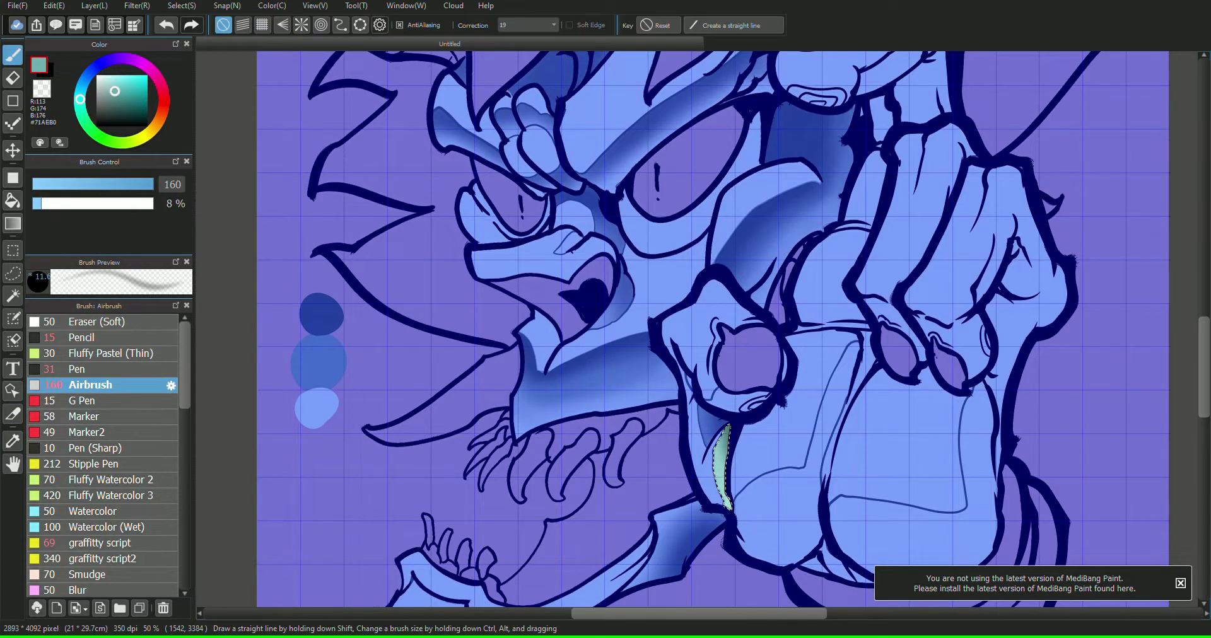
- Select the skin below and beside the round nail, including its small wrinkles, and airbrush it in dark teal
click(12, 296)
click(734, 399)
click(13, 277)
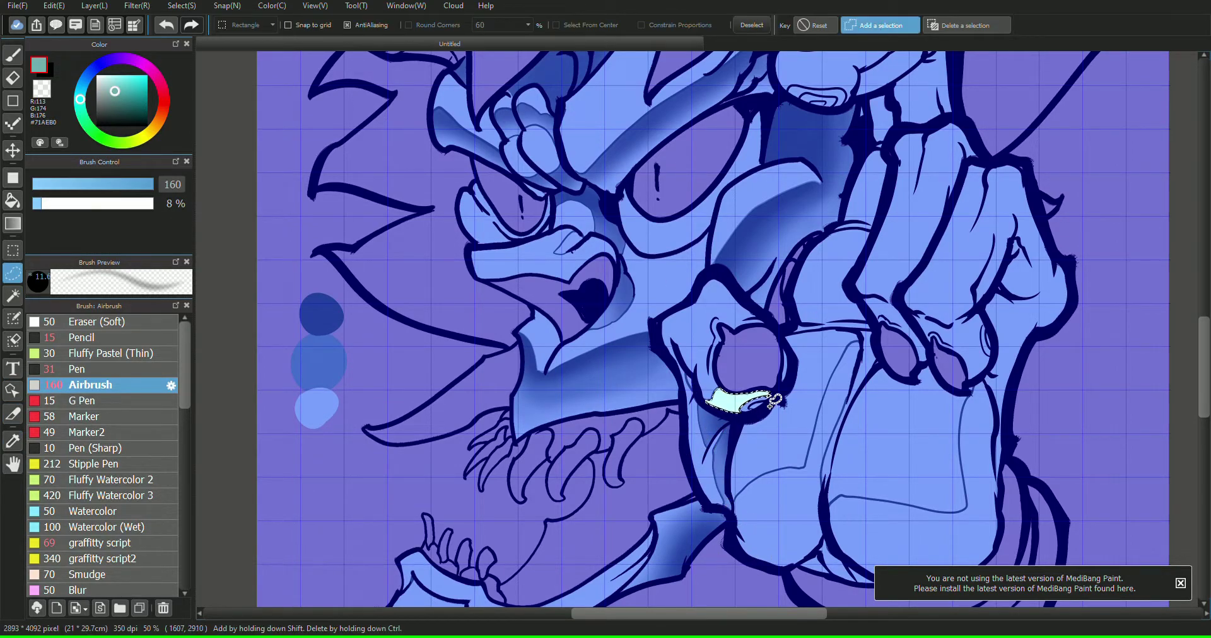
click(13, 55)
mouse_move(782, 347)
mouse_down()
mouse_move(787, 367)
mouse_move(750, 406)
mouse_move(784, 371)
mouse_move(725, 421)
mouse_up()
click(12, 440)
click(731, 402)
click(120, 105)
click(13, 55)
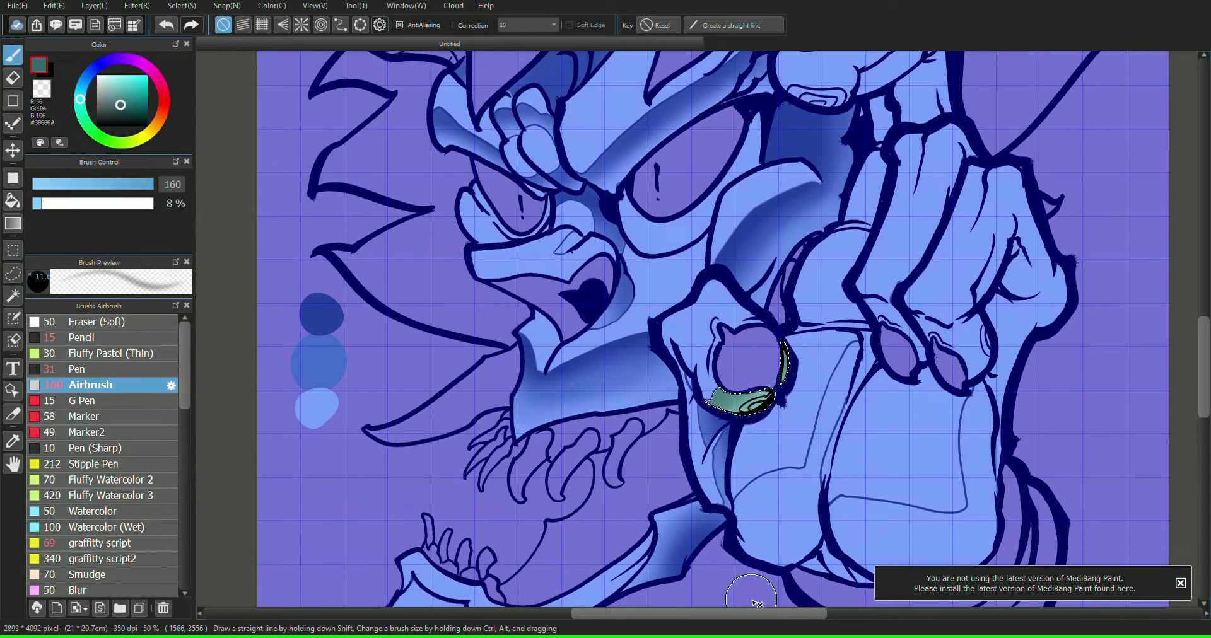
- Clear the selection and draw dark teal Pen shading boundaries along the raised, bent and curled fingers and the outer hand
drag(984, 265, 701, 286)
drag(1121, 192, 1078, 280)
click(12, 274)
click(800, 326)
mouse_move(826, 398)
mouse_down()
mouse_move(1110, 195)
mouse_move(899, 406)
mouse_up()
click(13, 441)
click(13, 55)
click(78, 369)
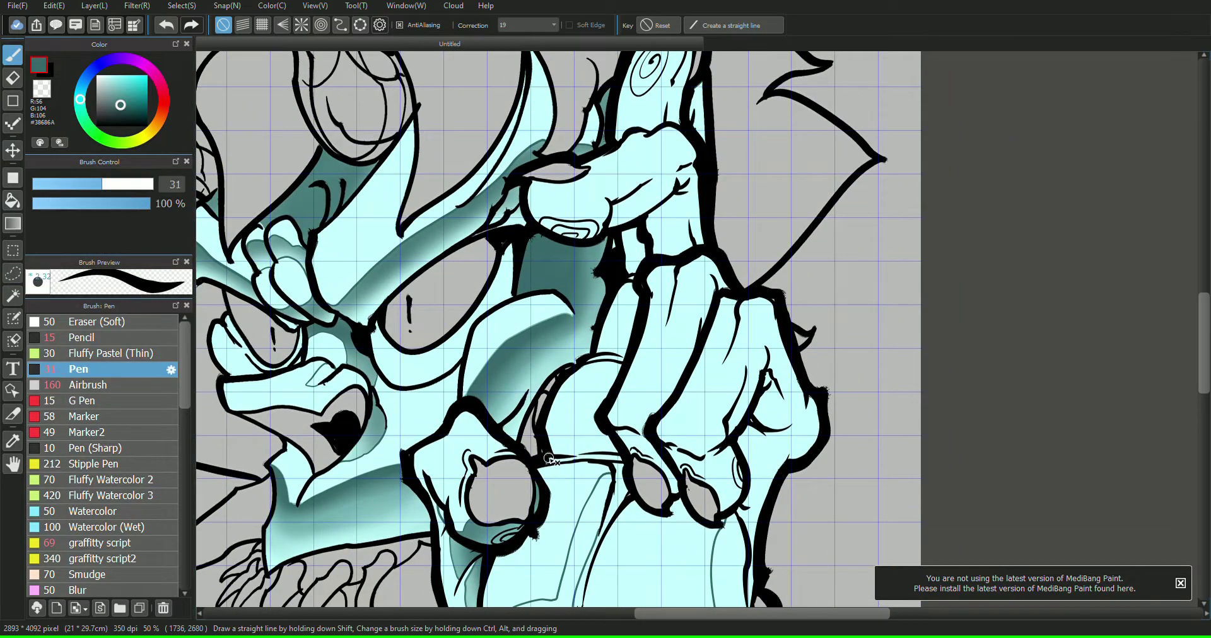
scroll(682, 395, up, 5)
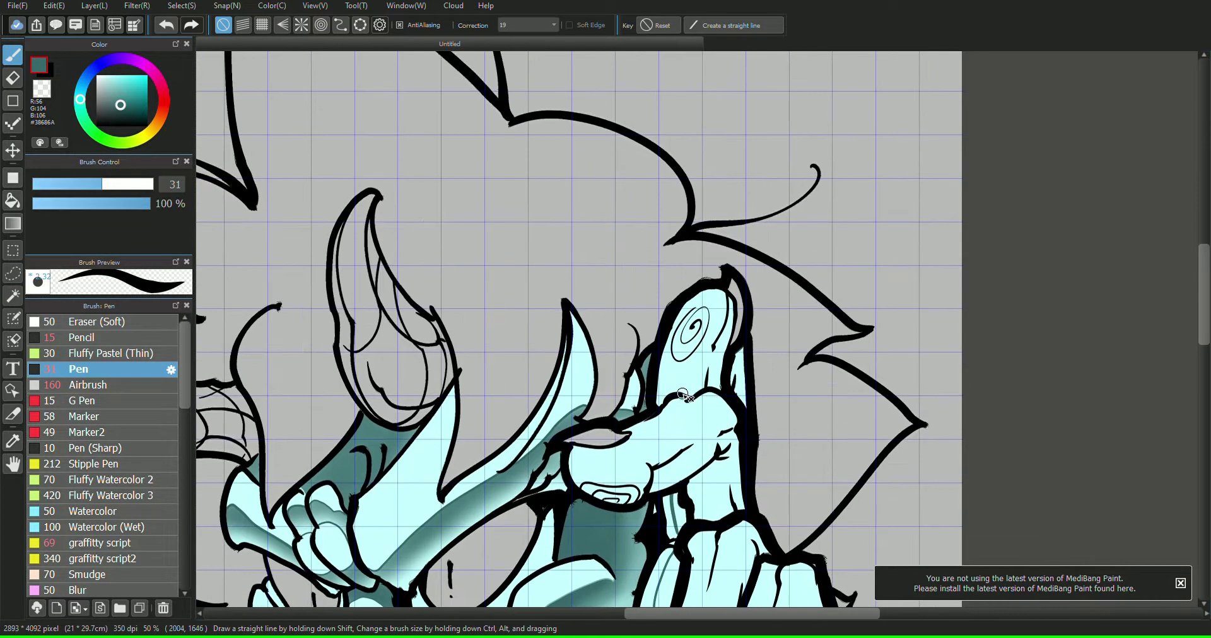
scroll(790, 317, down, 3)
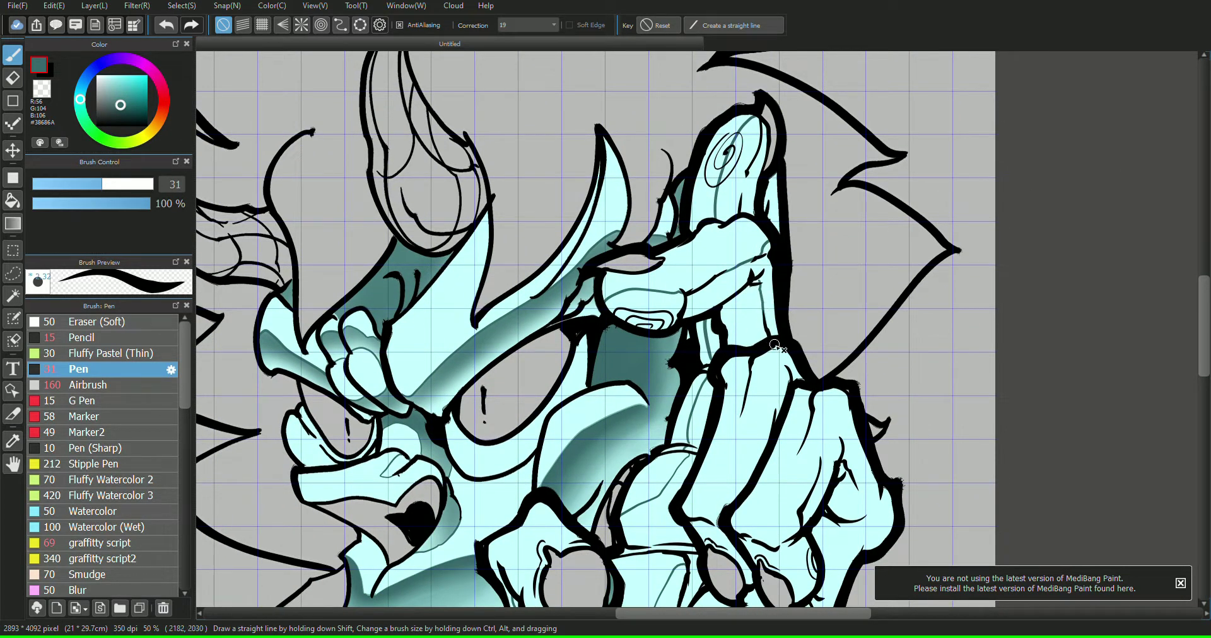
drag(859, 361, 661, 192)
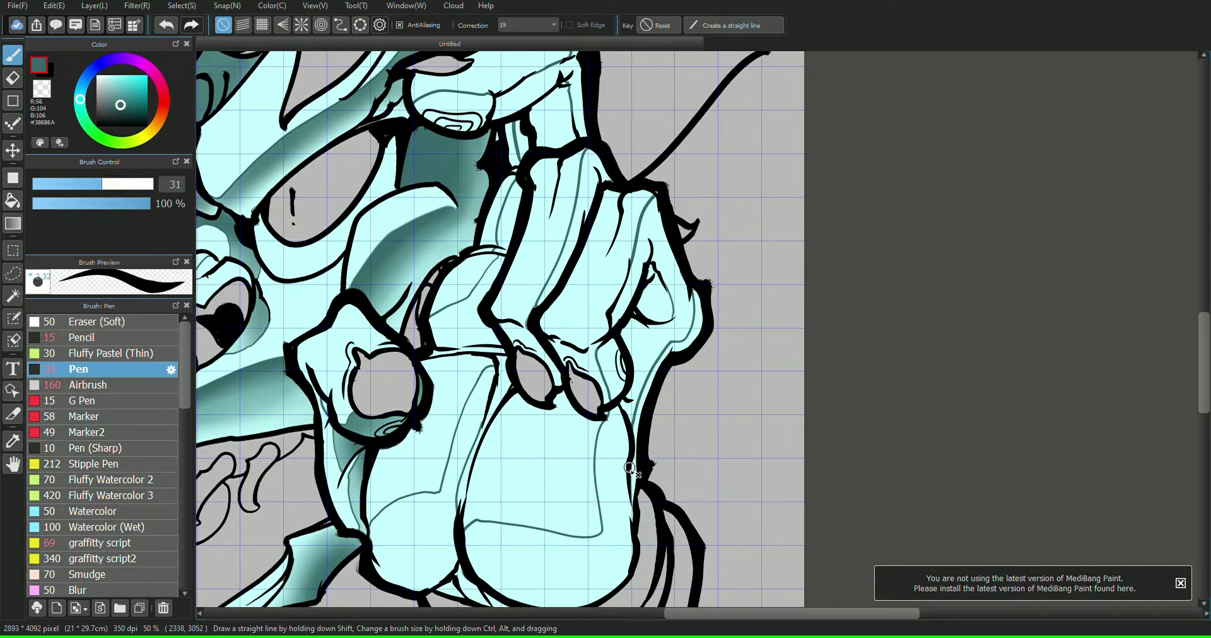
- Select the bounded shadow areas of both palm pads and airbrush them in dark teal at brush size 284
mouse_move(1118, 188)
mouse_down()
mouse_move(1103, 202)
mouse_move(1134, 203)
mouse_up()
click(12, 295)
click(620, 444)
click(88, 385)
mouse_move(690, 287)
mouse_down()
mouse_move(621, 406)
mouse_move(612, 473)
mouse_move(609, 454)
mouse_move(631, 442)
mouse_move(614, 480)
mouse_move(664, 367)
mouse_move(621, 480)
mouse_up()
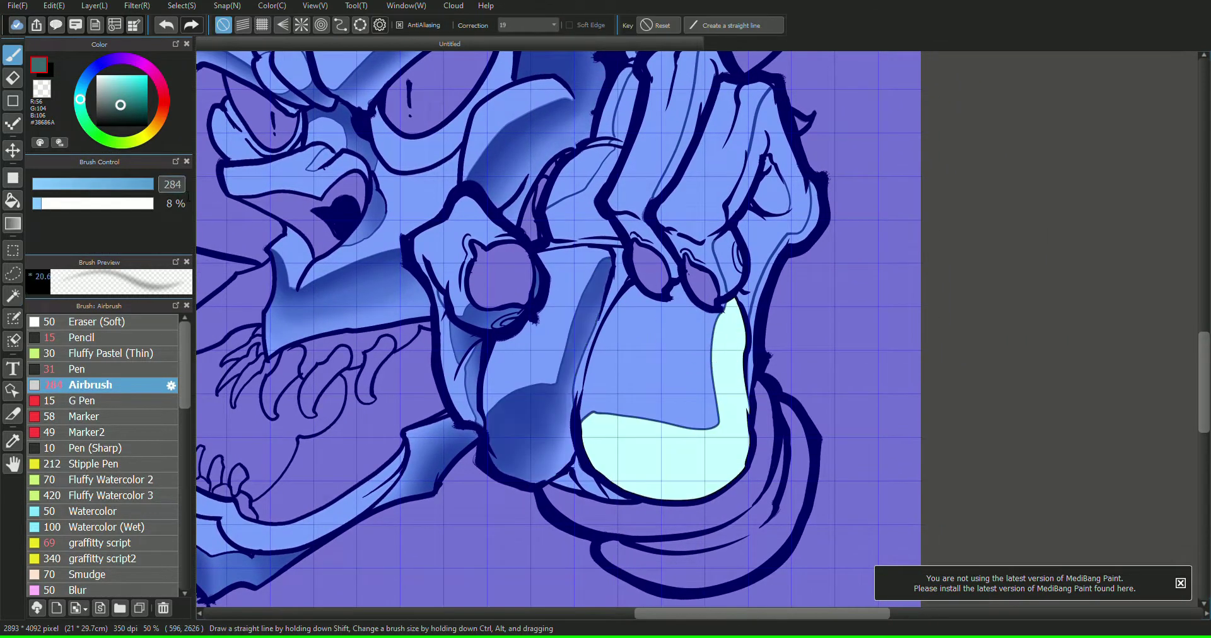
mouse_move(731, 315)
mouse_down()
mouse_move(716, 493)
mouse_move(687, 282)
mouse_move(728, 270)
mouse_move(741, 304)
mouse_up()
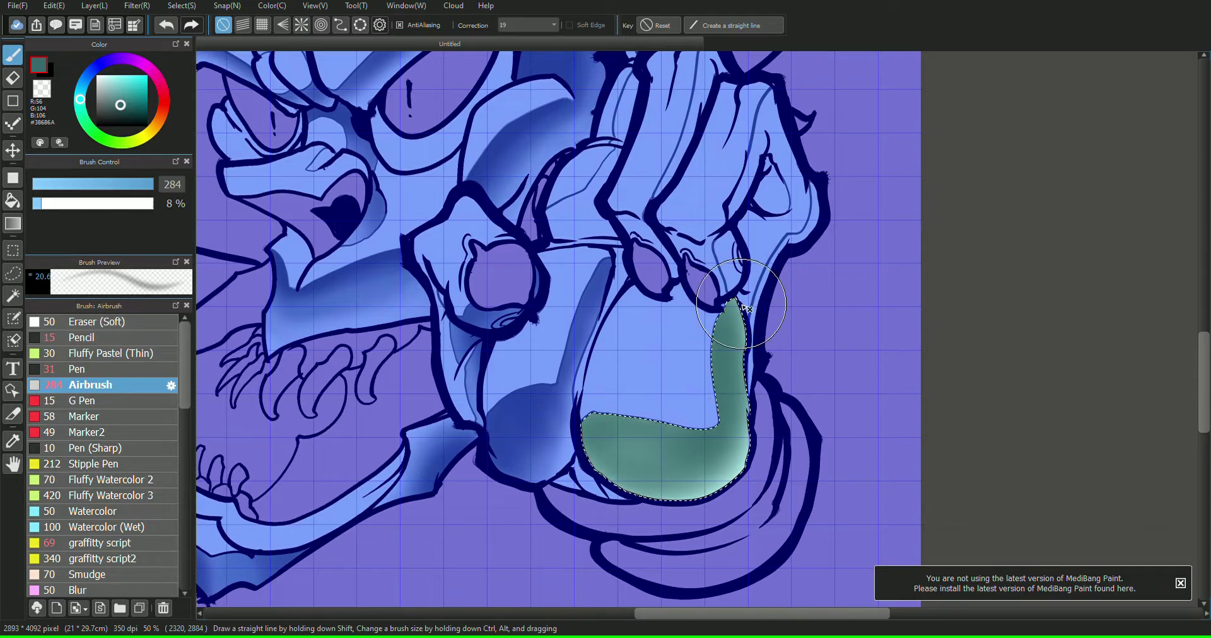
- Airbrush the outer side of the hand and the edge of the outermost curled fingertip in dark teal within selections
scroll(740, 303, up, 5)
scroll(740, 303, right, 3)
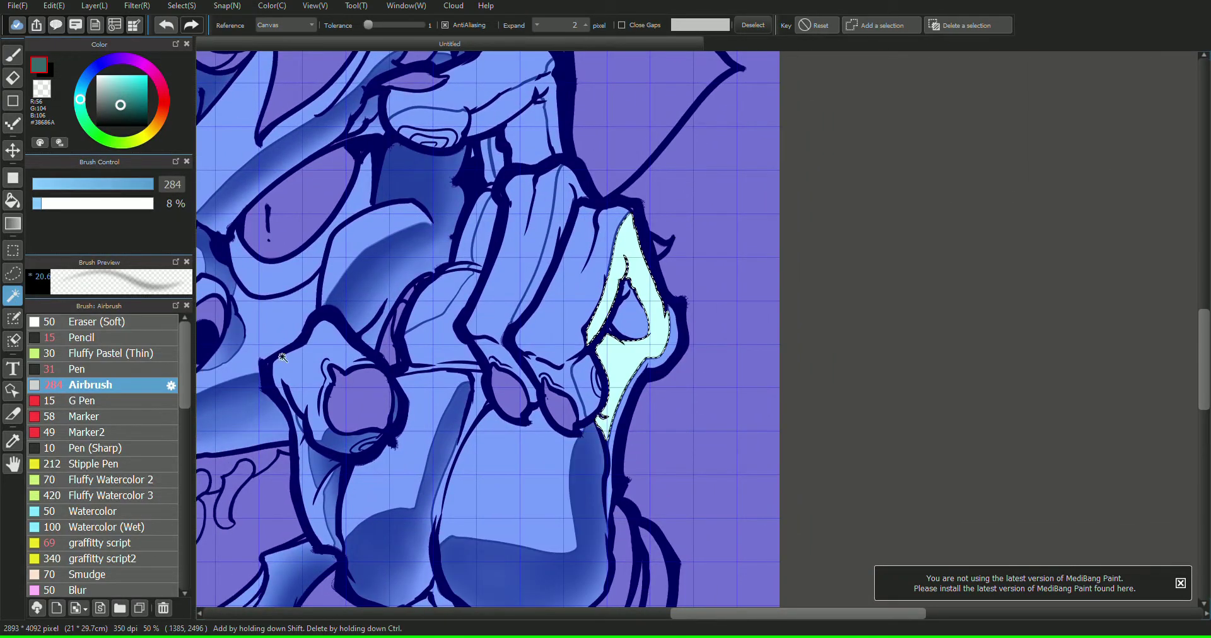
click(12, 54)
mouse_move(621, 252)
mouse_down()
mouse_move(602, 318)
mouse_move(630, 353)
mouse_move(609, 341)
mouse_move(628, 247)
mouse_up()
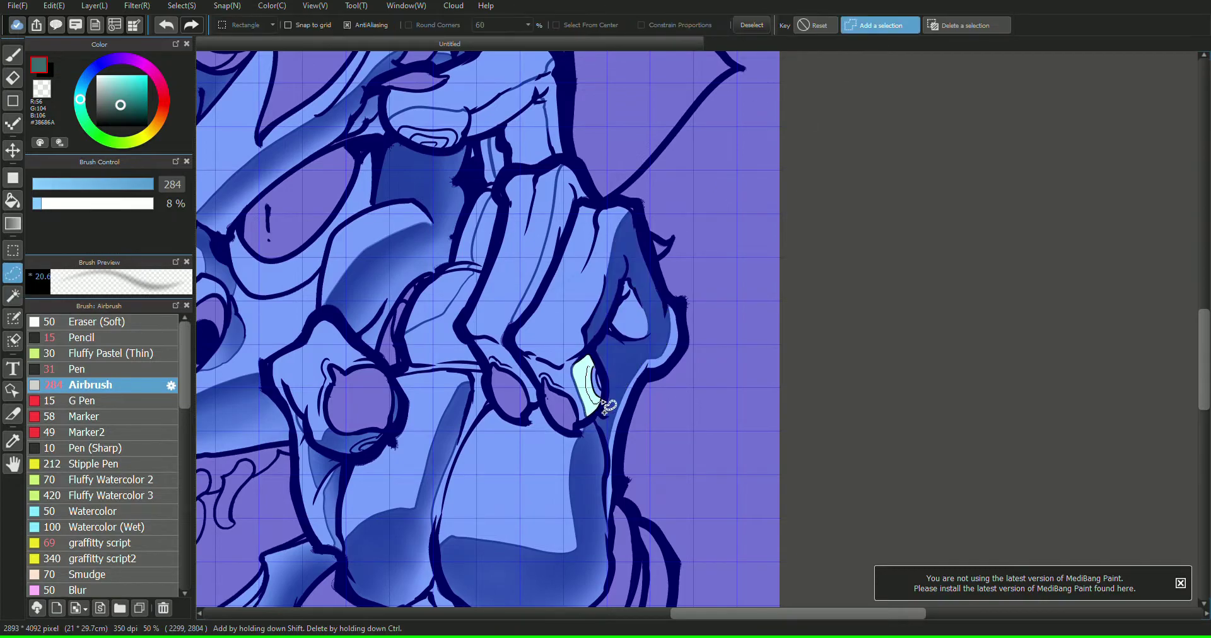
key(b)
mouse_move(600, 406)
mouse_down()
mouse_move(596, 316)
mouse_move(583, 378)
mouse_up()
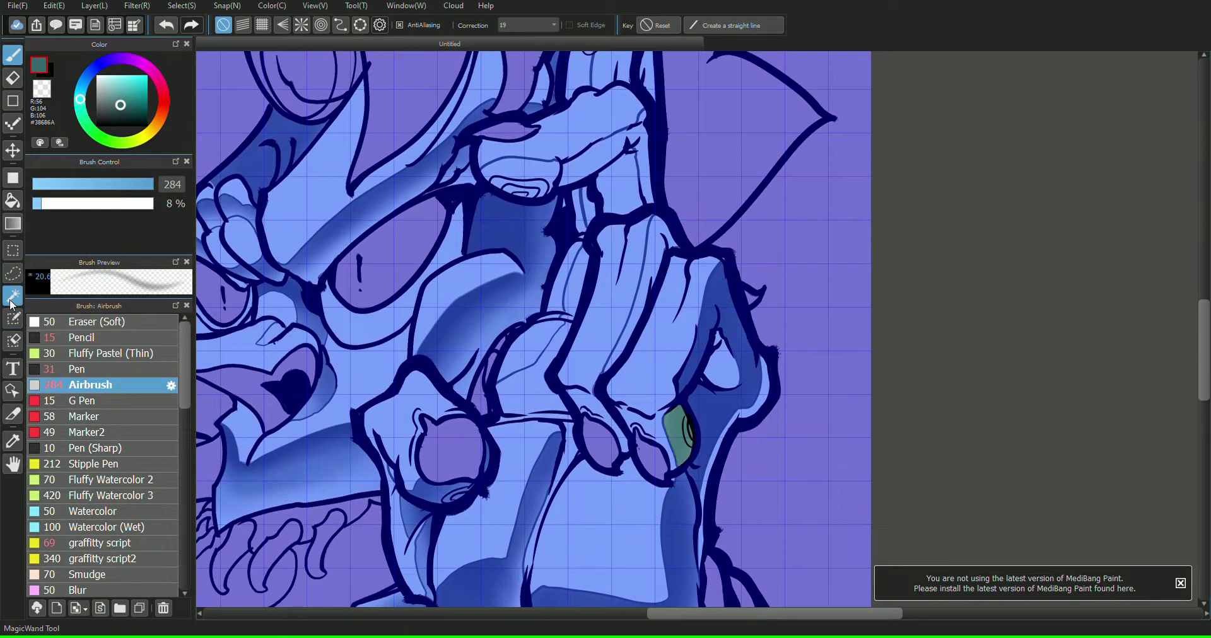
- Select the shadow strips on the curled fingers, the area behind them and the gap between the palm pads, and airbrush them dark teal
key(b)
drag(611, 387, 661, 236)
key(w)
click(577, 284)
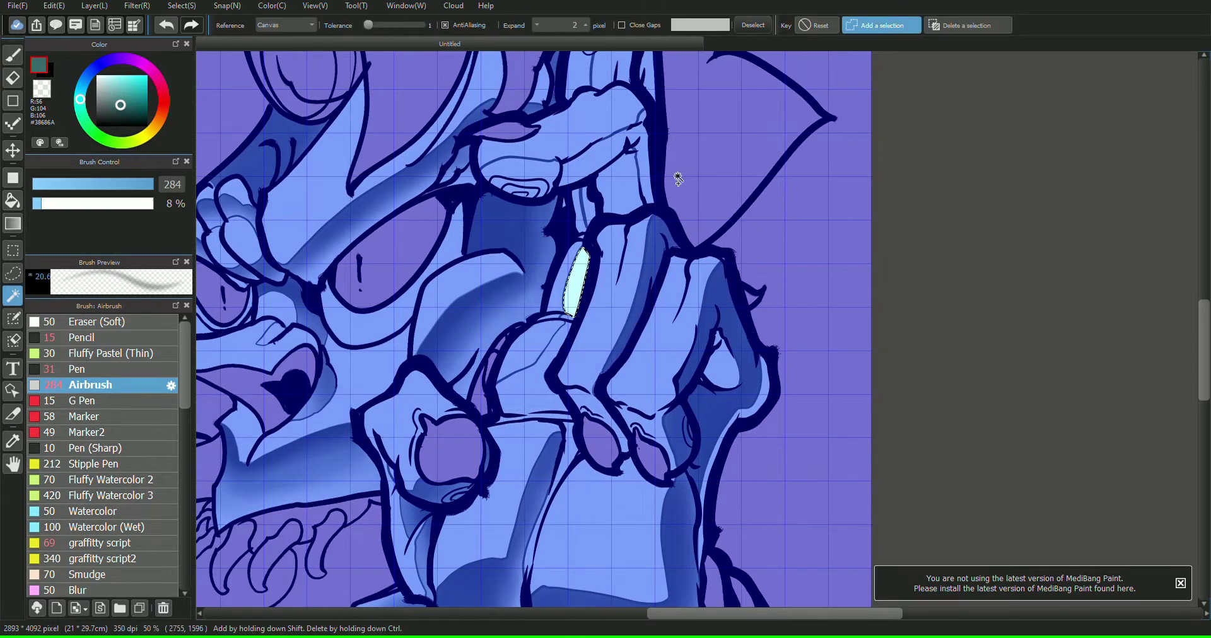
shift+click(547, 380)
shift+click(550, 416)
key(b)
mouse_move(555, 379)
mouse_down()
mouse_move(526, 436)
mouse_move(566, 473)
mouse_up()
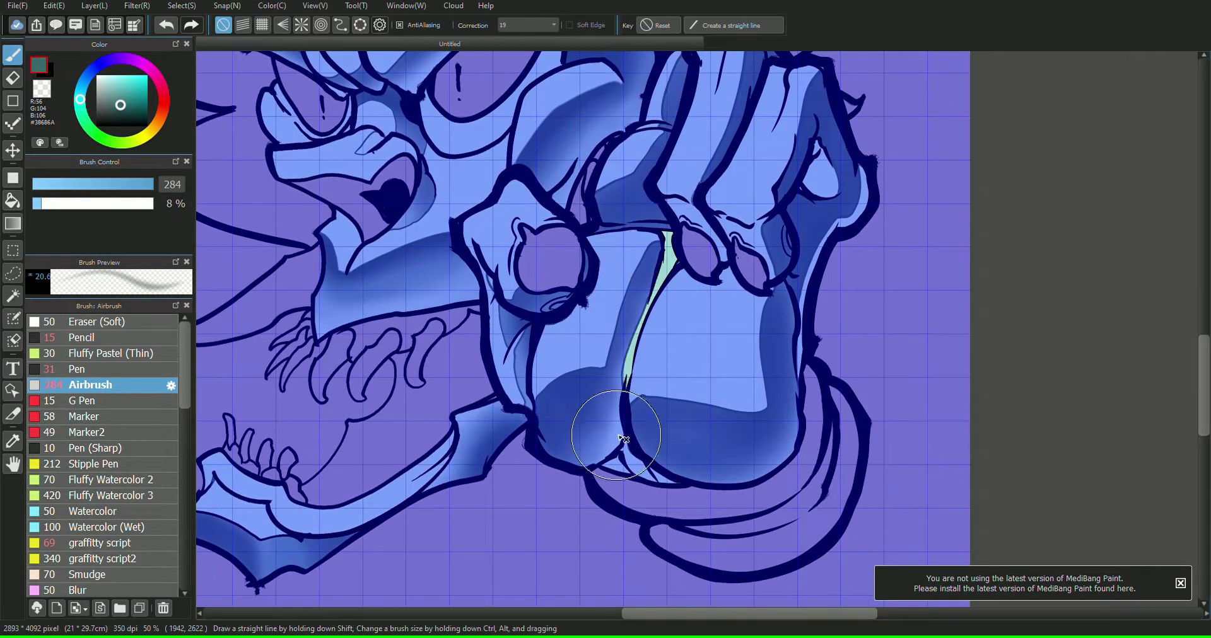
- Select the shadow areas of the raised finger and the bent finger, including the spiral's shaded part, and airbrush them in dark teal
scroll(1116, 189, up, 5)
scroll(1121, 175, right, 2)
key(w)
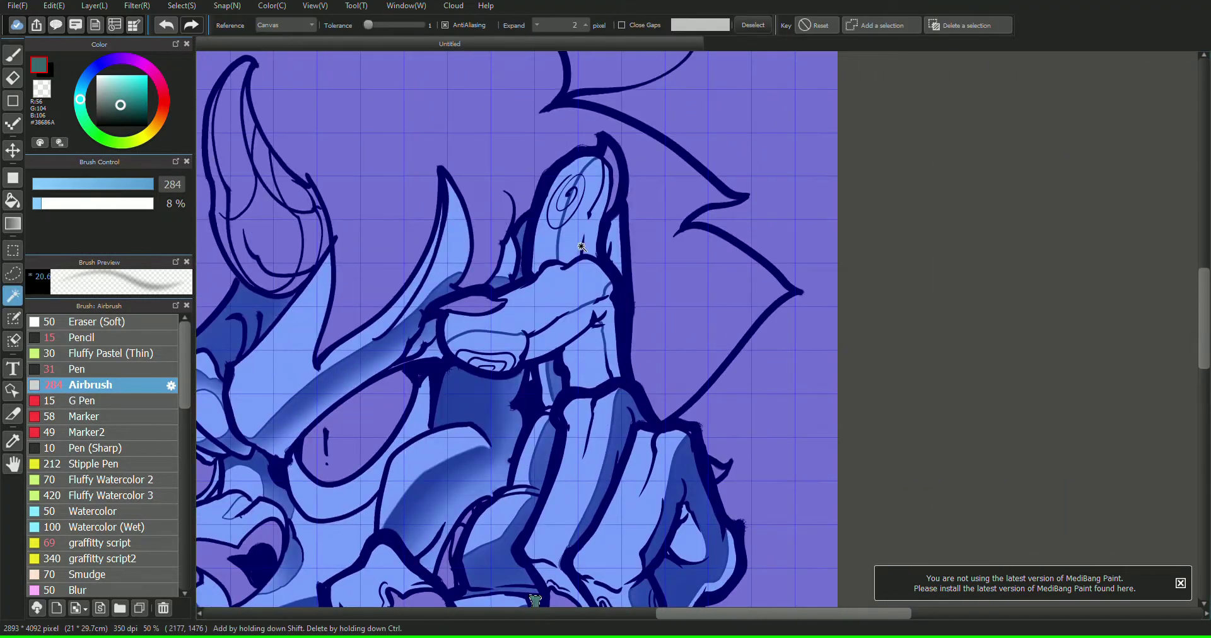
click(600, 250)
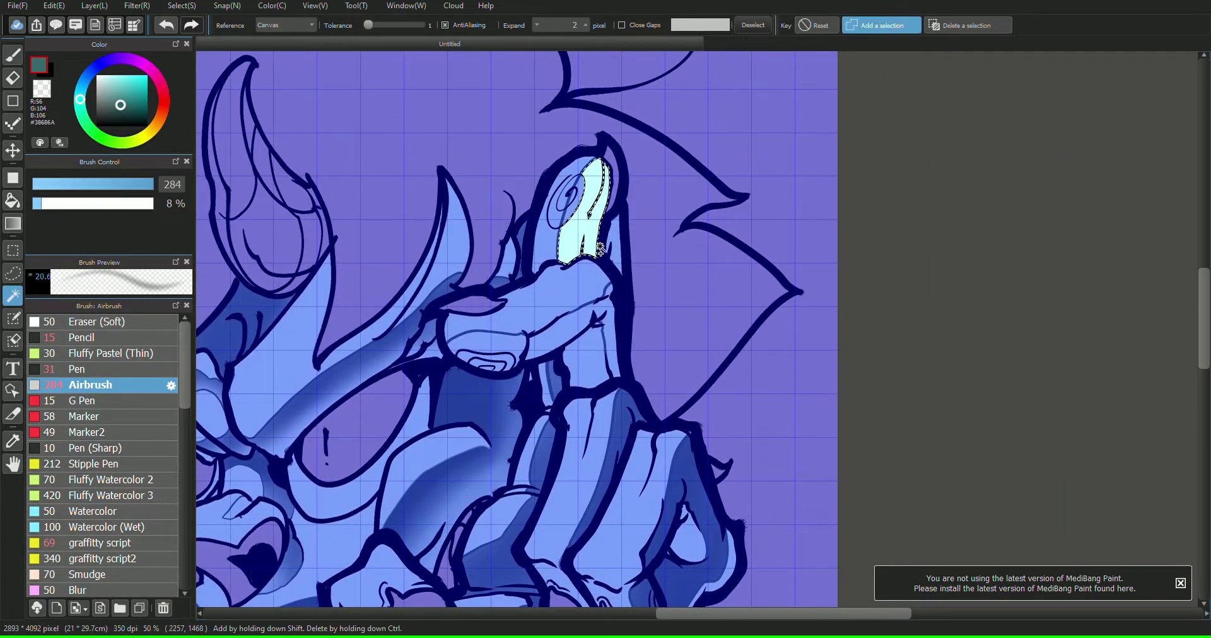
key(b)
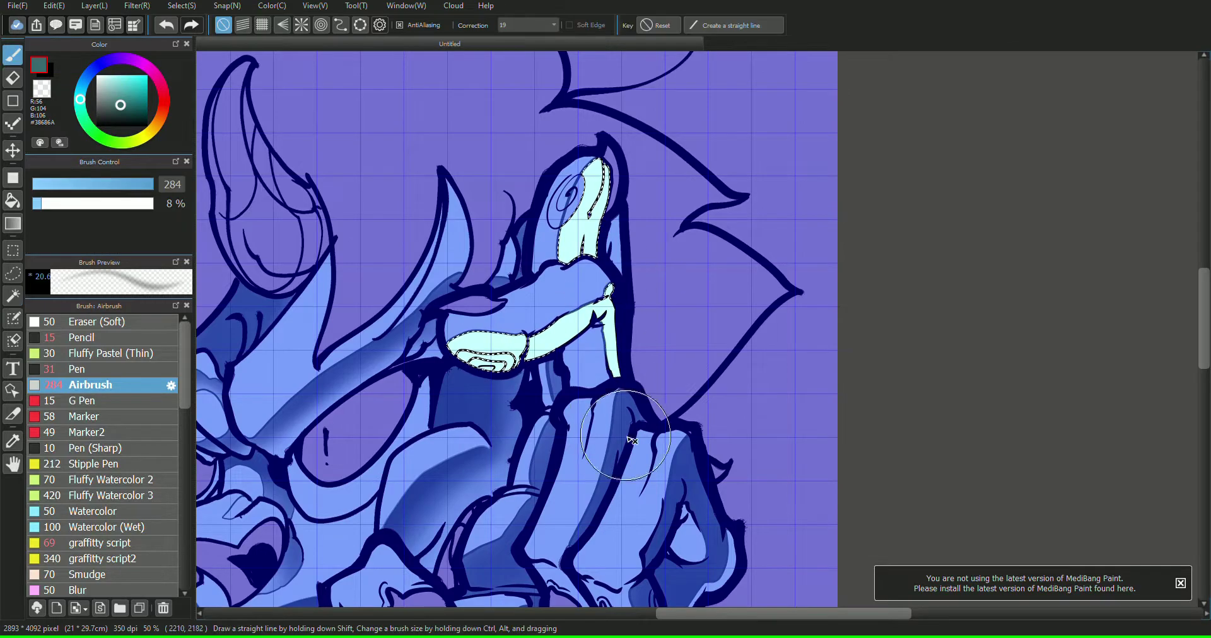
key(l)
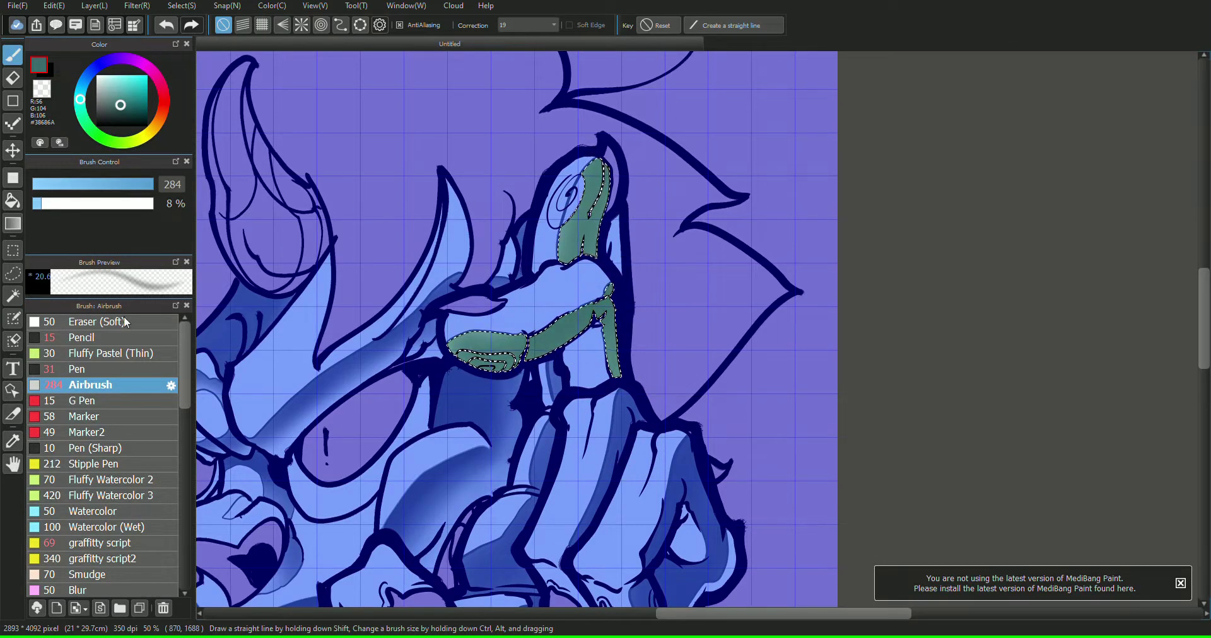
key(b)
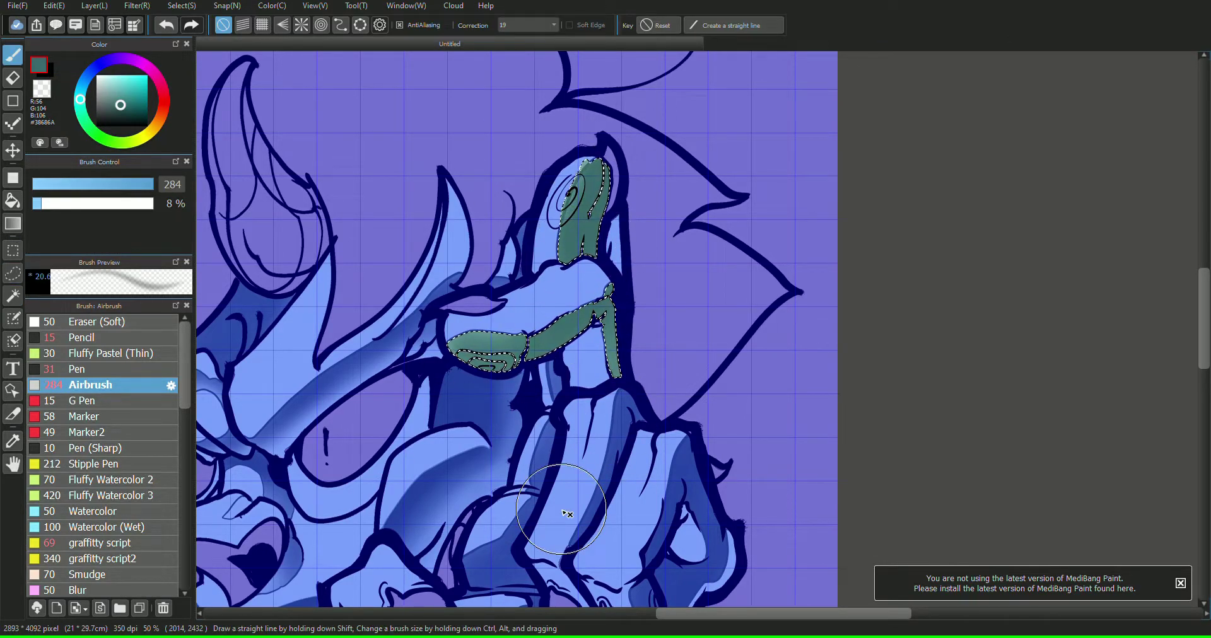
drag(905, 55, 1075, 97)
scroll(1074, 97, down, 3)
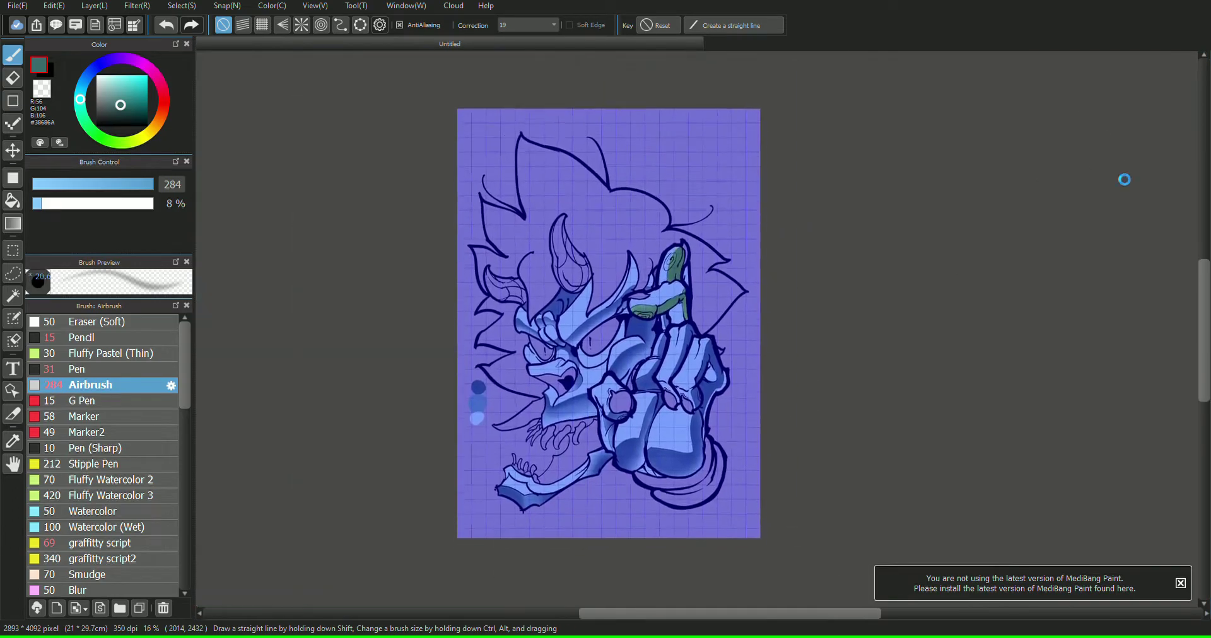
- Select the small wrinkle area on the snout below the brow, airbrush it in dark teal and clear the selection
key(l)
click(747, 489)
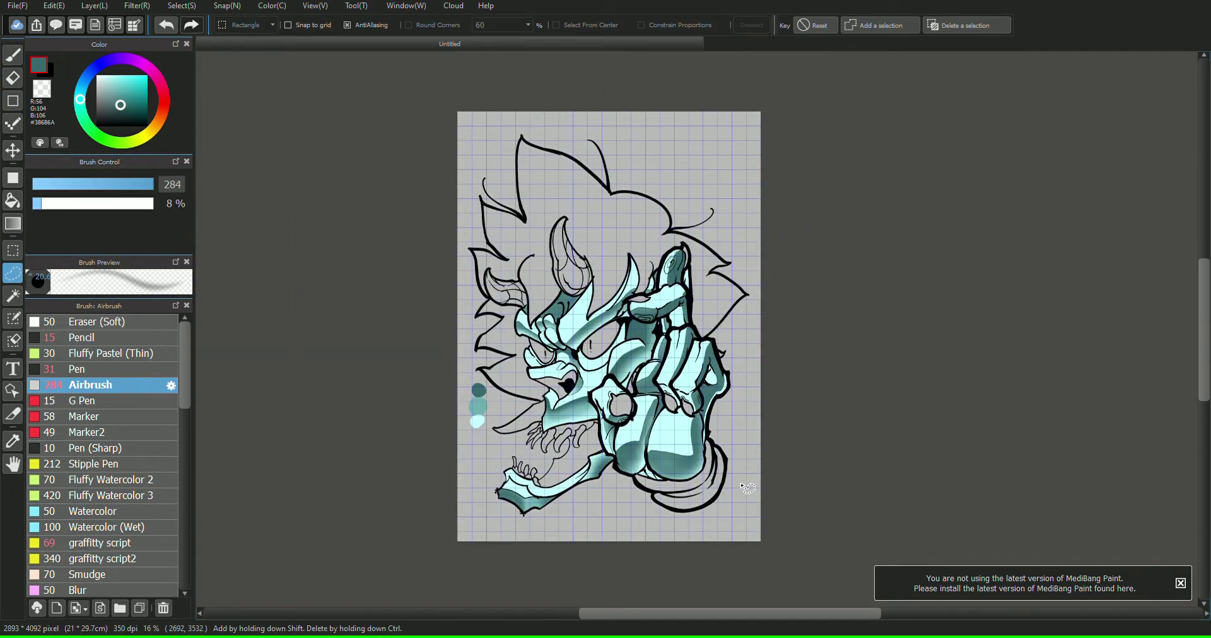
scroll(1100, 189, up, 4)
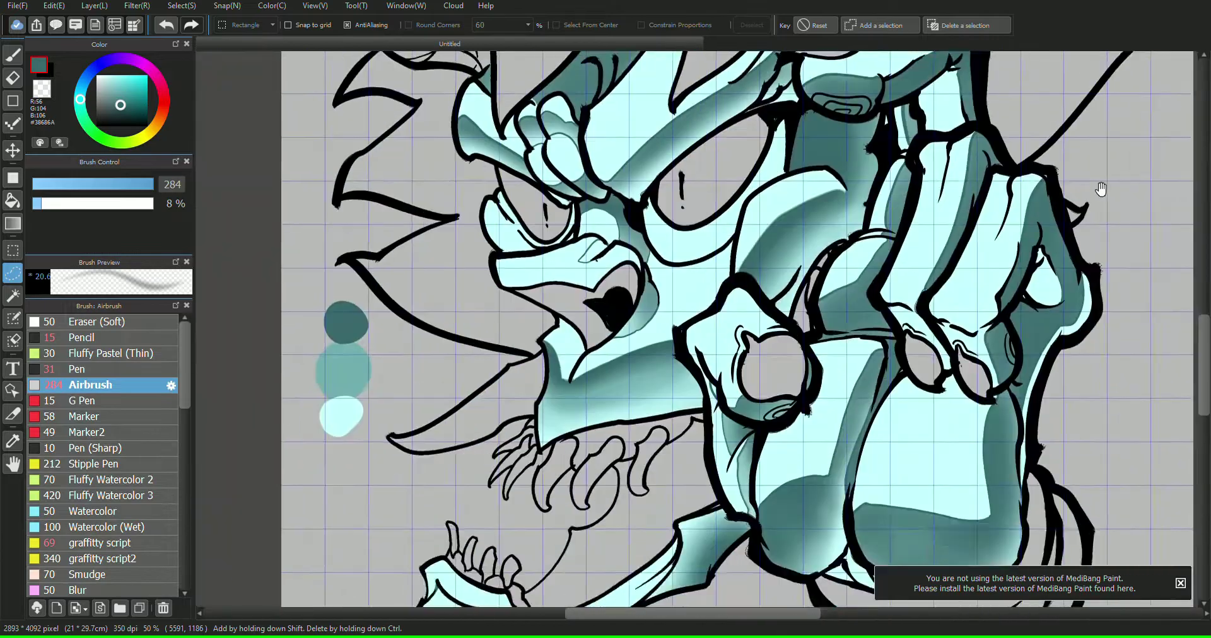
drag(1119, 251, 1053, 176)
click(13, 295)
click(528, 179)
click(12, 55)
drag(542, 168, 532, 179)
click(13, 273)
click(557, 577)
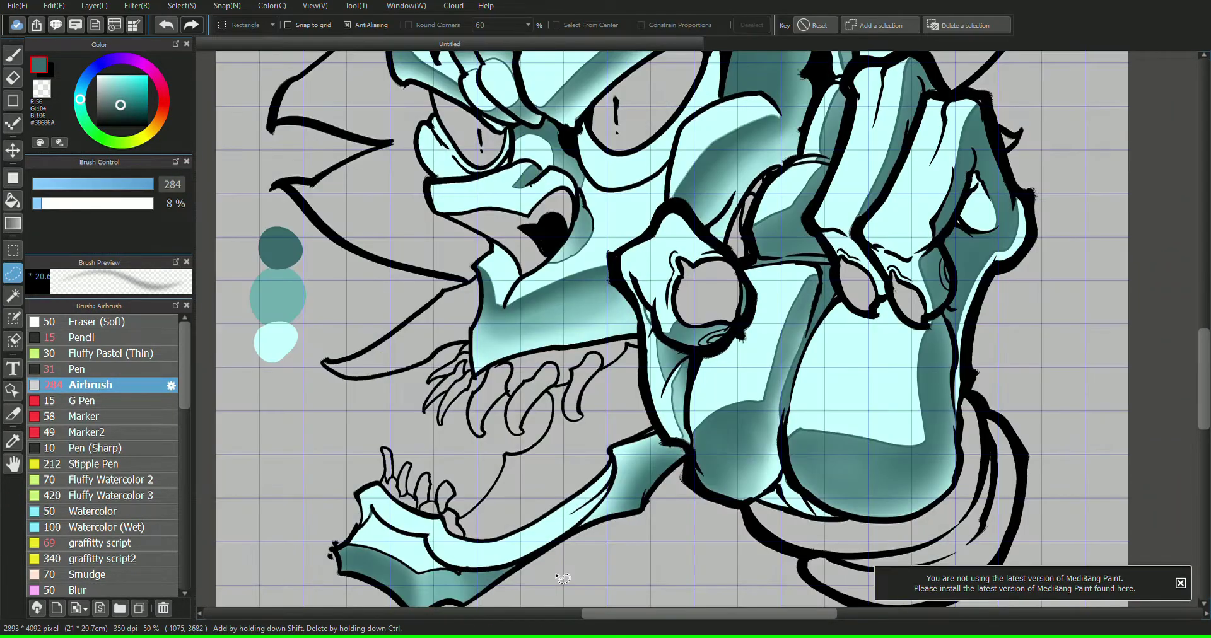
- Paint a bright red (#FF3836) and a dark red (#962525) palette swatch with the Pen at size 127 below the teal swatches
click(164, 101)
click(137, 77)
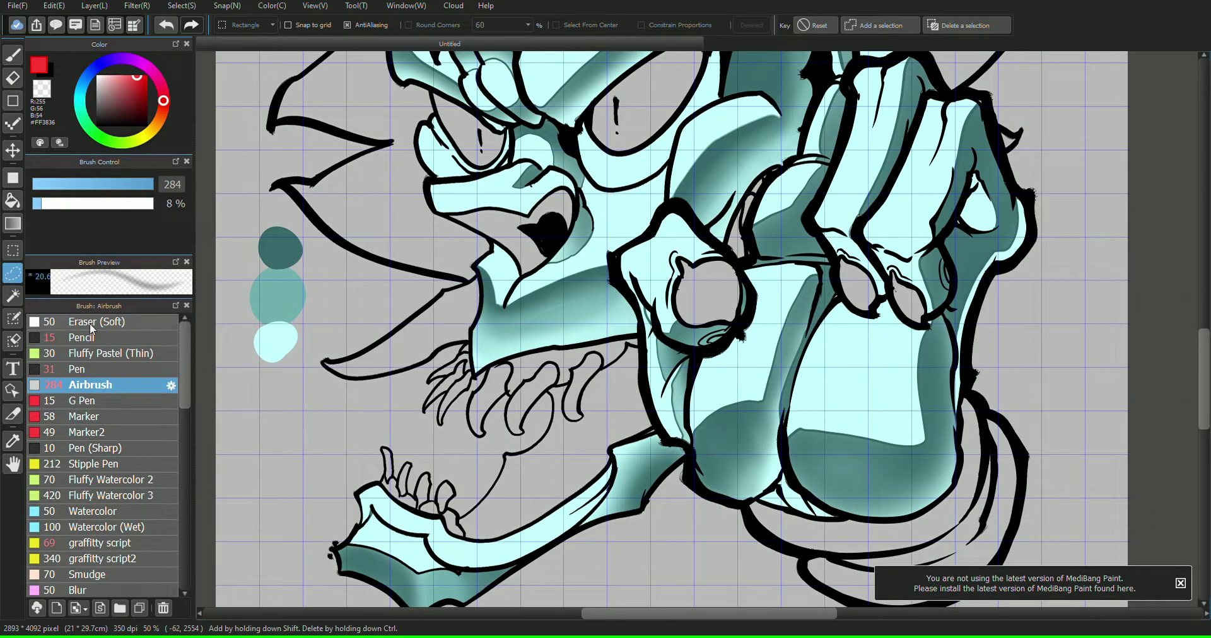
click(79, 369)
drag(135, 184, 150, 184)
key(ctrl+z)
key(b)
mouse_move(273, 398)
mouse_down()
mouse_move(279, 410)
mouse_move(265, 404)
mouse_up()
click(135, 96)
drag(269, 443, 271, 453)
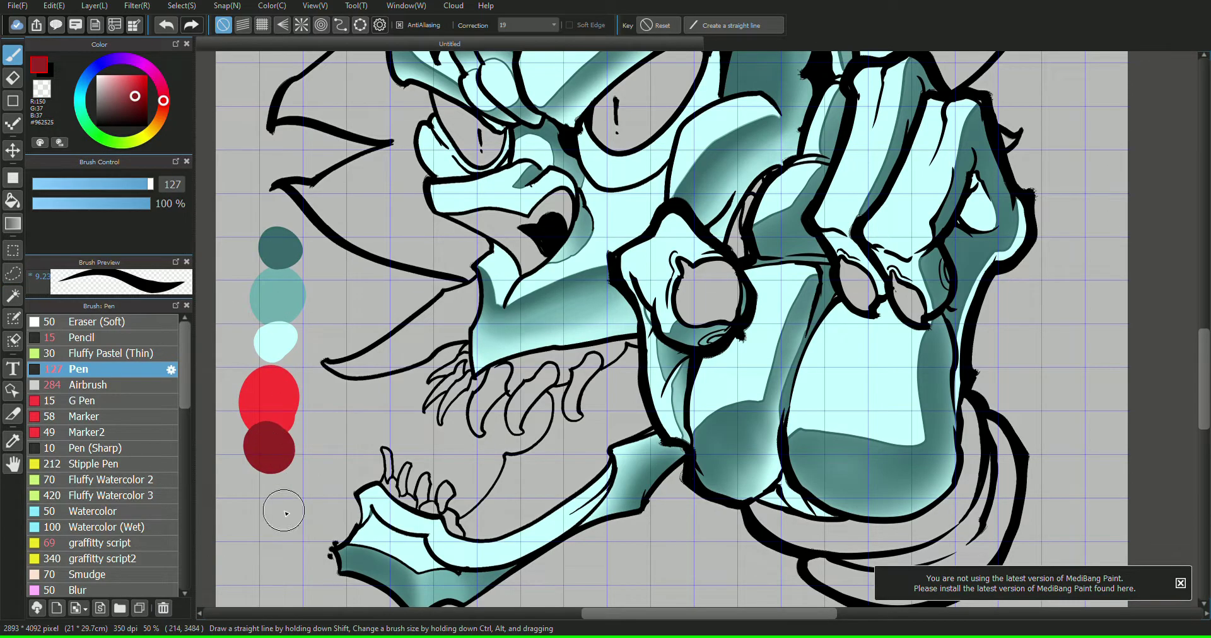
- Airbrush bright red sampled from the swatch onto the front of the snout and the skin around both eyes
mouse_move(1092, 190)
mouse_down()
mouse_move(1103, 198)
mouse_move(1061, 225)
mouse_up()
click(12, 440)
click(255, 403)
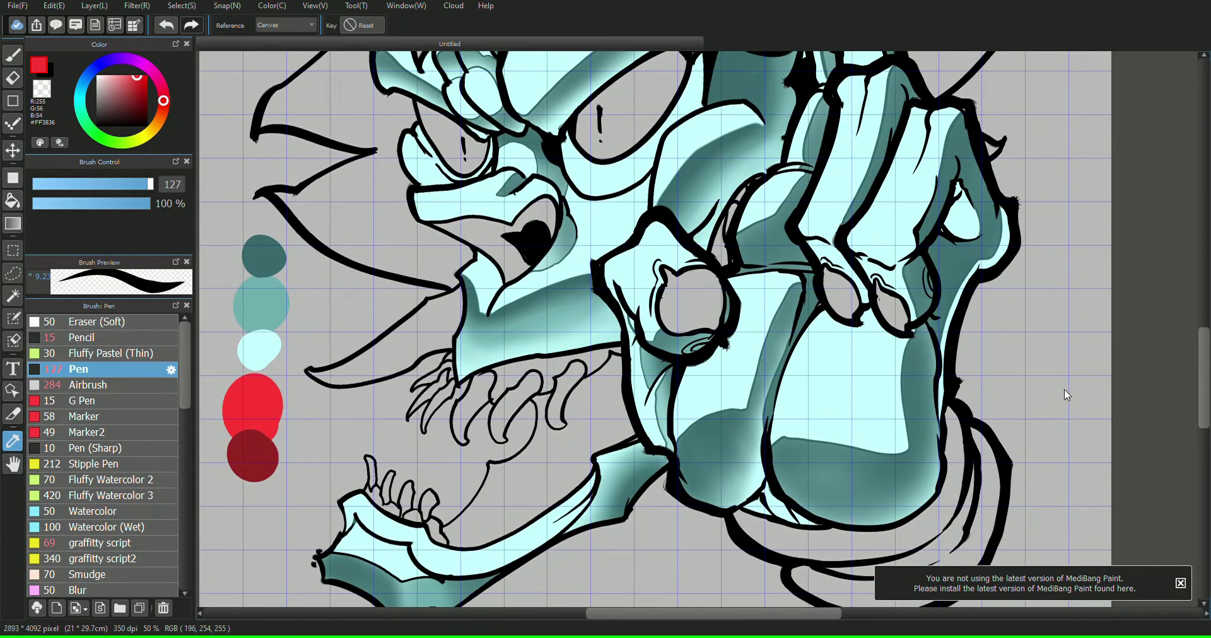
key(b)
click(157, 383)
drag(424, 215, 490, 204)
mouse_move(555, 157)
mouse_down()
mouse_move(593, 170)
mouse_move(713, 69)
mouse_up()
mouse_move(427, 125)
mouse_down()
mouse_move(464, 164)
mouse_move(512, 118)
mouse_move(472, 155)
mouse_up()
- Airbrush the lower jaw's shaded front tip in dark red and the crease near its hinge in bright red at brush size 106
alt+click(256, 453)
drag(1206, 109, 1206, 115)
drag(418, 505, 471, 556)
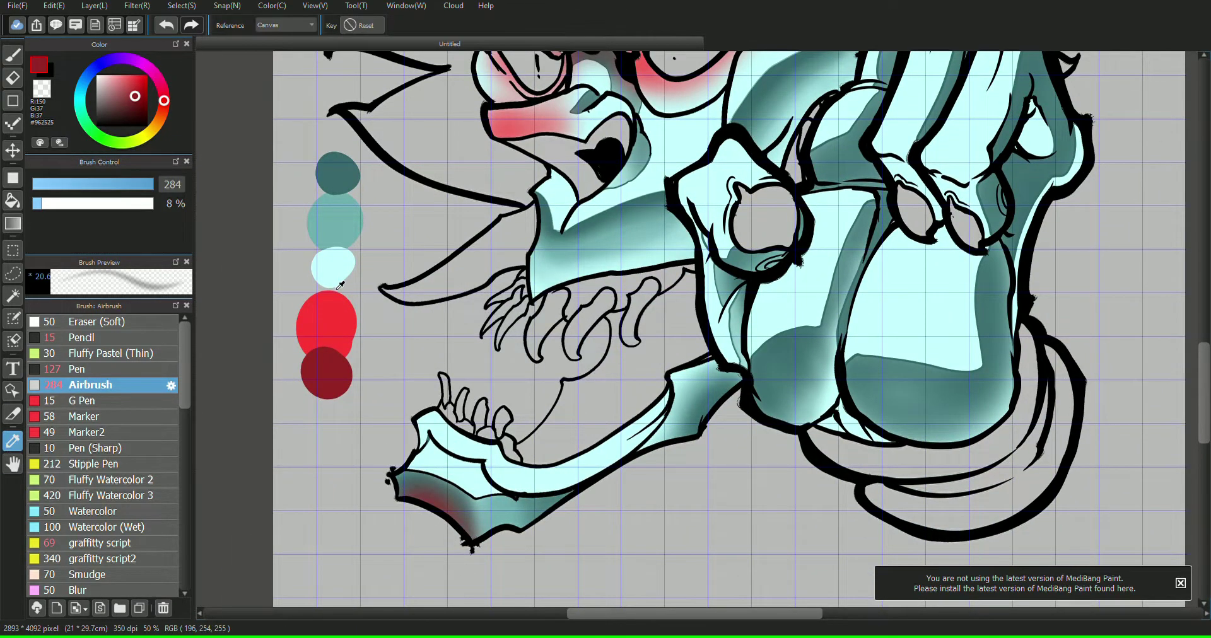
alt+click(335, 308)
click(142, 186)
drag(658, 408, 665, 388)
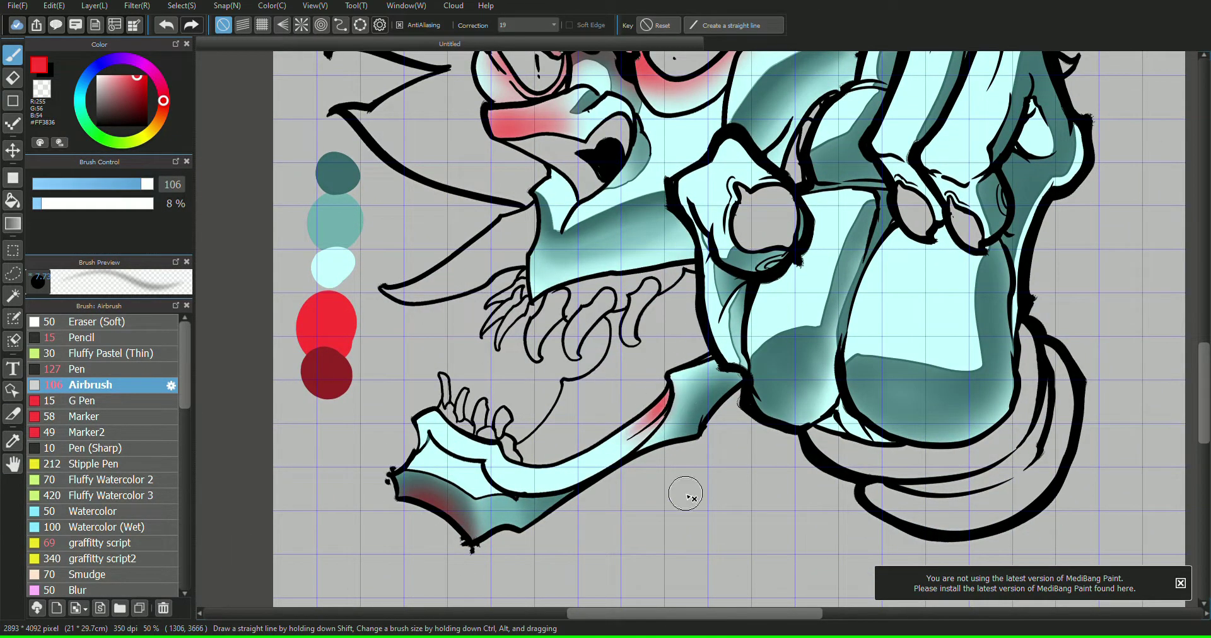
- Airbrush bright red onto the skin around the nails of the thumb and curled fingers
drag(1116, 157, 1108, 189)
drag(610, 400, 578, 401)
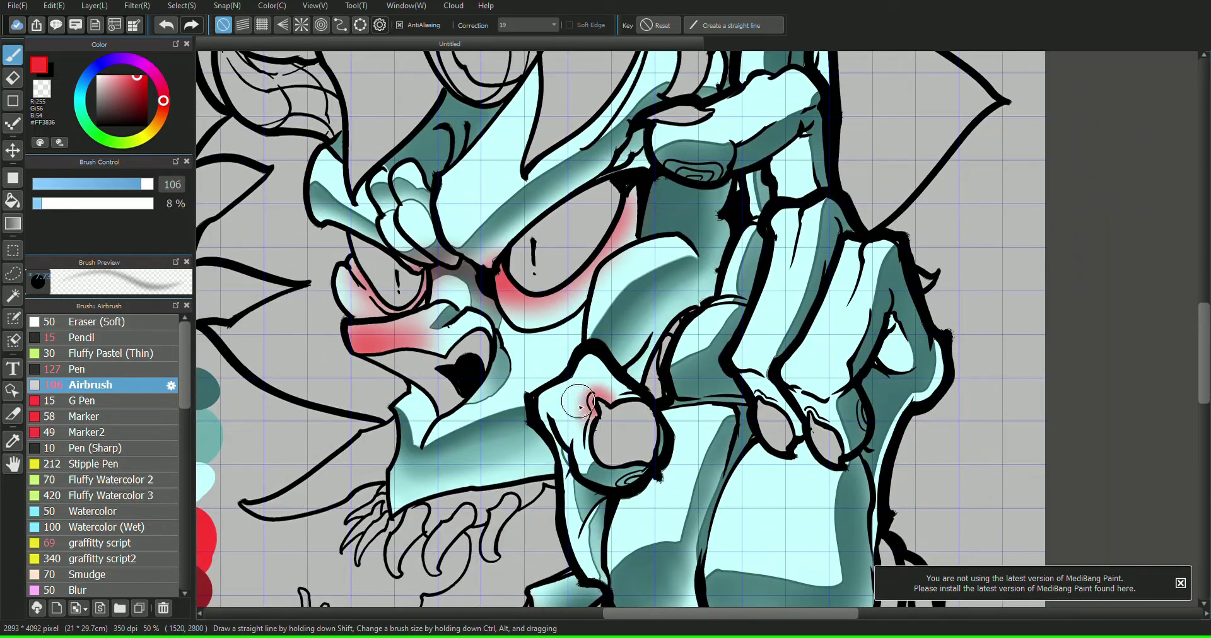
drag(759, 411, 753, 380)
drag(825, 432, 814, 414)
mouse_move(1068, 390)
mouse_down()
mouse_move(1189, 481)
mouse_move(1101, 193)
mouse_move(1072, 187)
mouse_up()
- Fill the open area beneath the snout, around the black hollow, with the dark red swatch color
click(14, 438)
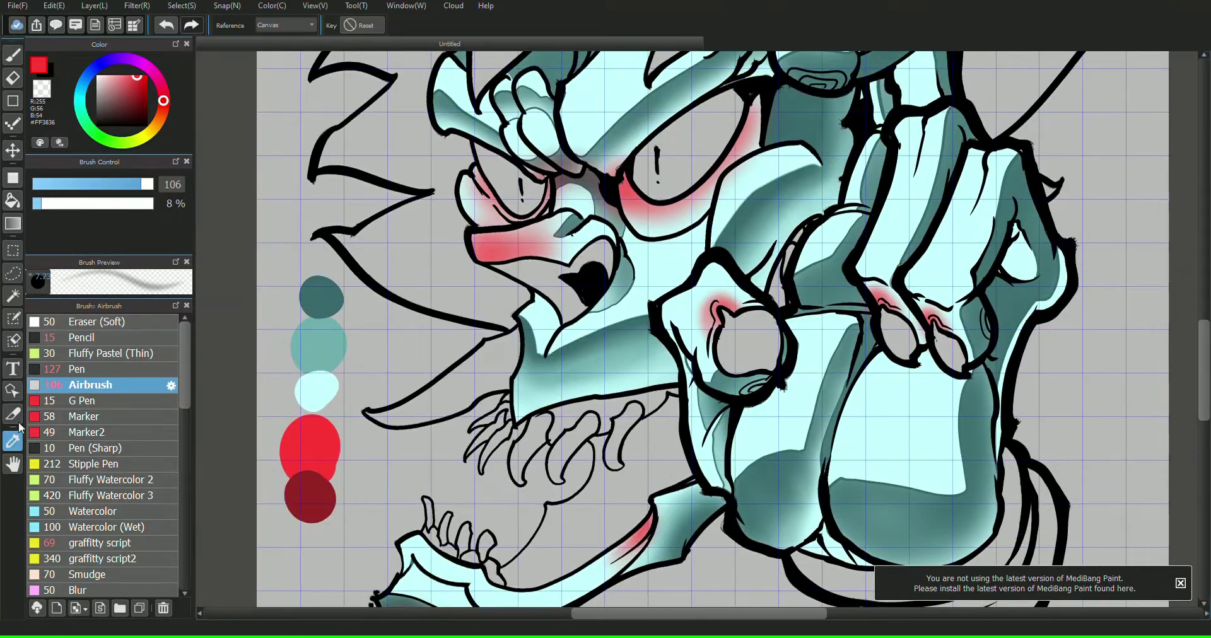
key(g)
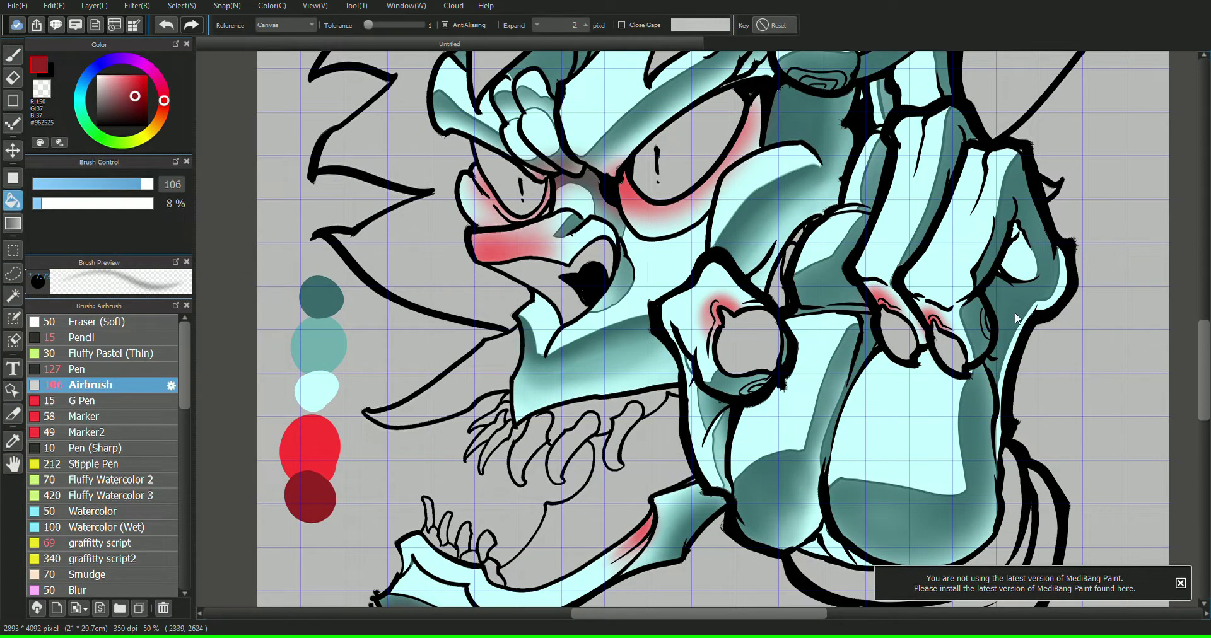
click(550, 295)
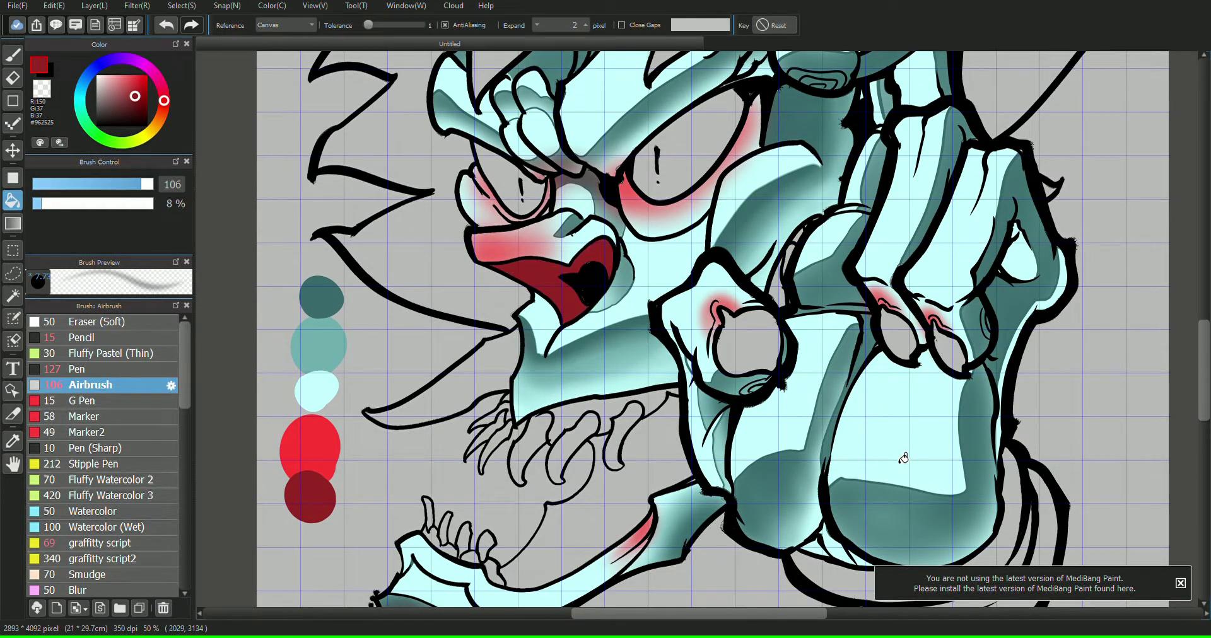
- Paint a pale yellow (#FFEF7E) and a dark yellow (RGB 192, 175, 57) Pen swatch below the red ones
drag(903, 459, 895, 301)
click(143, 135)
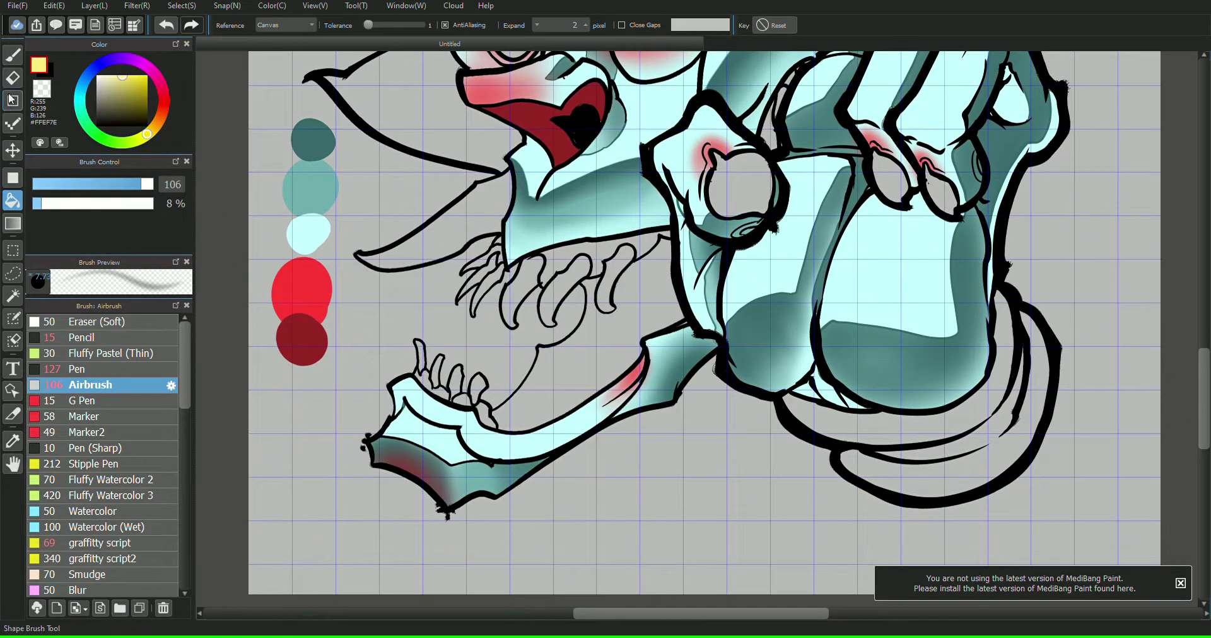
click(90, 370)
drag(298, 400, 297, 383)
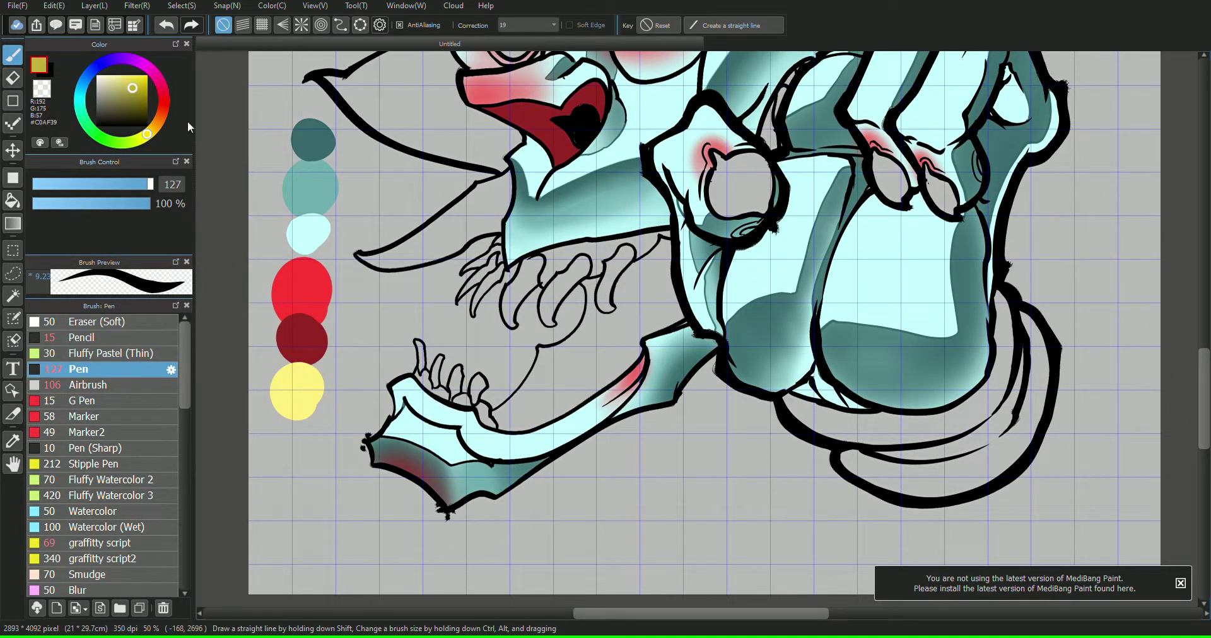
click(291, 439)
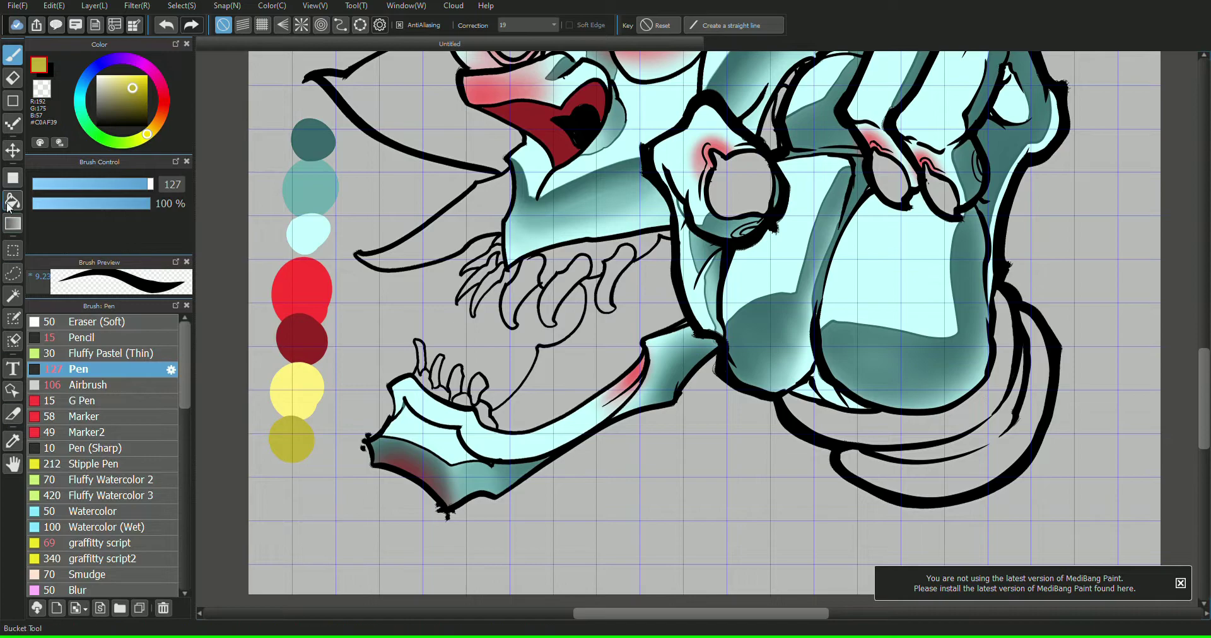
- Sample the pale yellow swatch and fill the upper teeth, lower teeth and the large tusk with it
key(i)
click(297, 452)
click(13, 200)
click(486, 260)
click(482, 279)
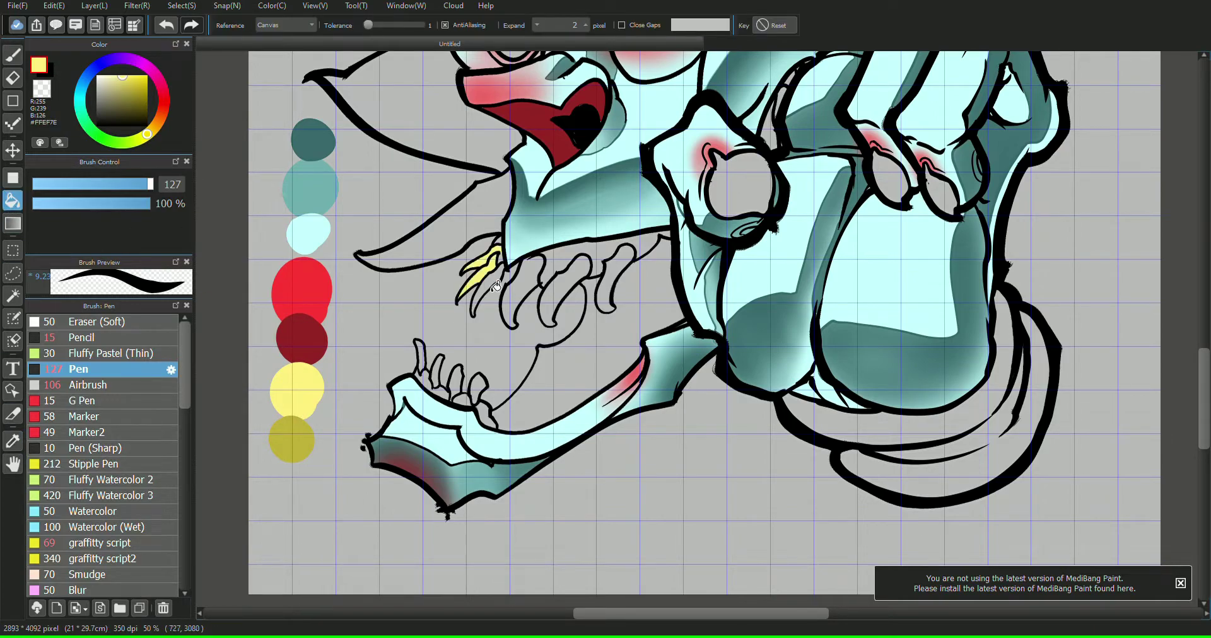
click(491, 289)
click(520, 295)
click(564, 287)
click(612, 277)
click(454, 381)
click(478, 386)
click(462, 227)
- Fill the thumbnail and the nails of the curled and bent fingers with pale yellow
key(space)
mouse_move(1095, 197)
mouse_down()
mouse_move(955, 512)
mouse_move(1102, 206)
mouse_up()
click(609, 512)
click(749, 494)
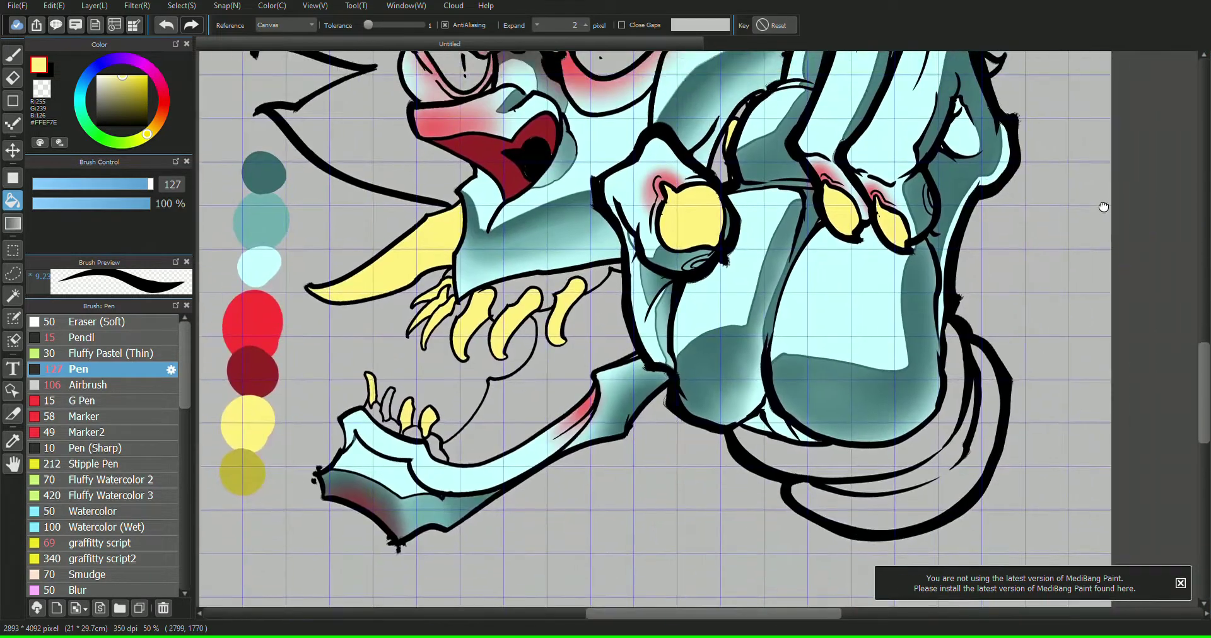
drag(1009, 196, 1125, 484)
drag(1100, 435, 1117, 397)
- Fill all segments of both horns with pale yellow and touch up the remaining unfilled gaps
drag(1094, 186, 1027, 385)
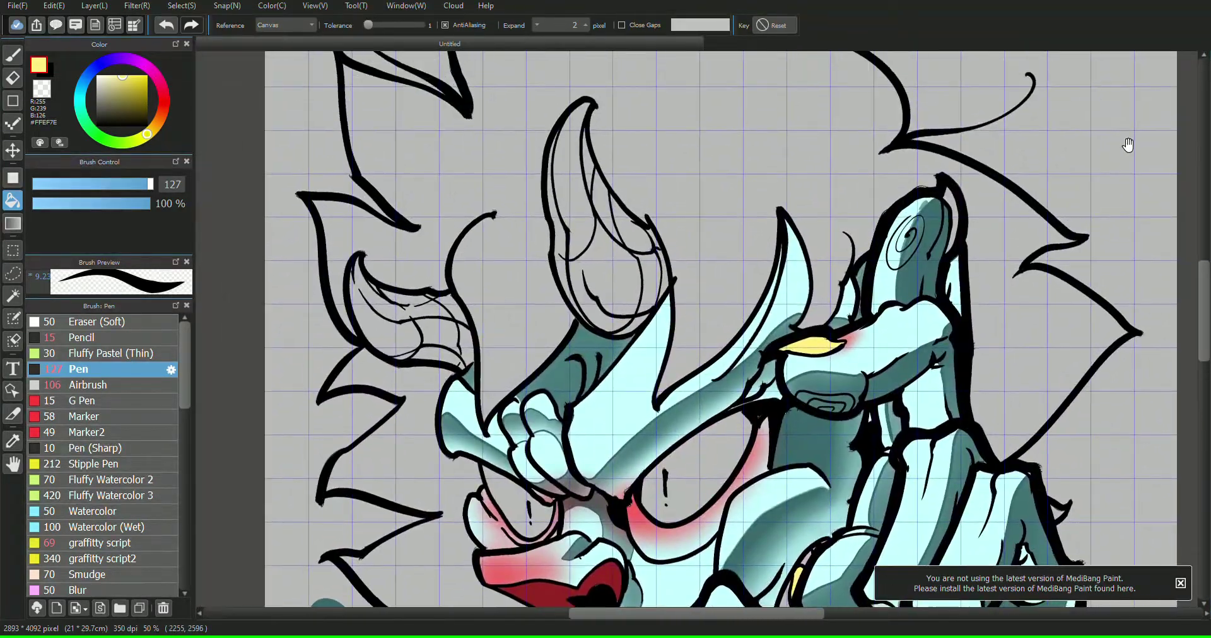
click(391, 340)
click(419, 311)
click(445, 336)
click(464, 345)
click(455, 310)
click(585, 218)
click(608, 271)
click(659, 289)
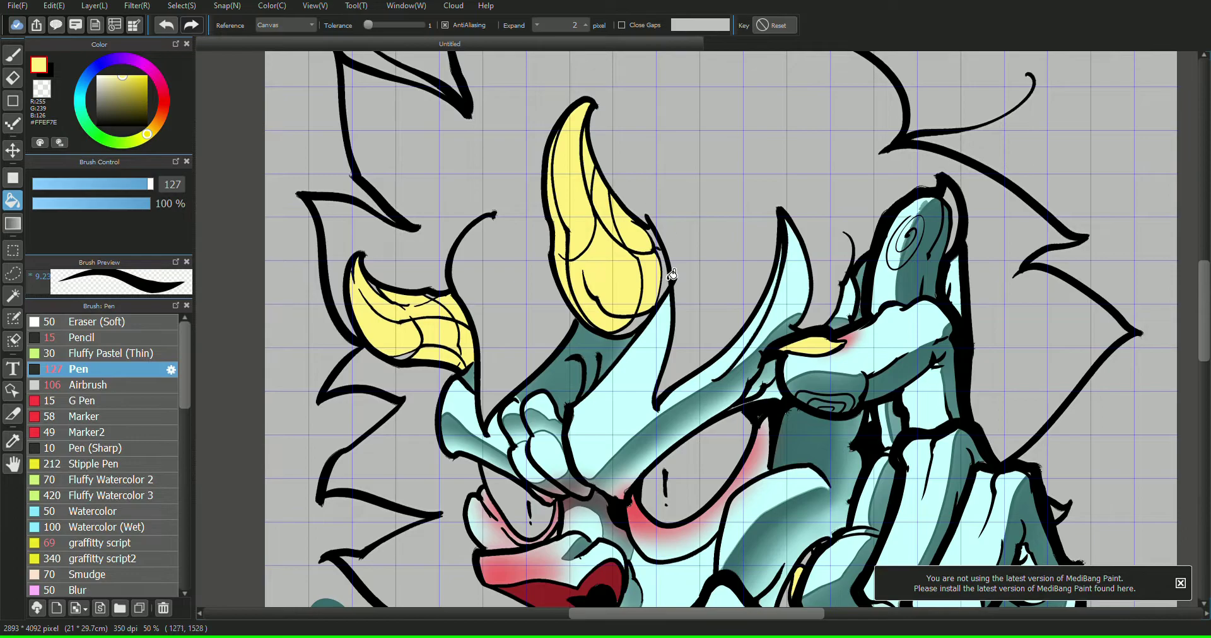
key(b)
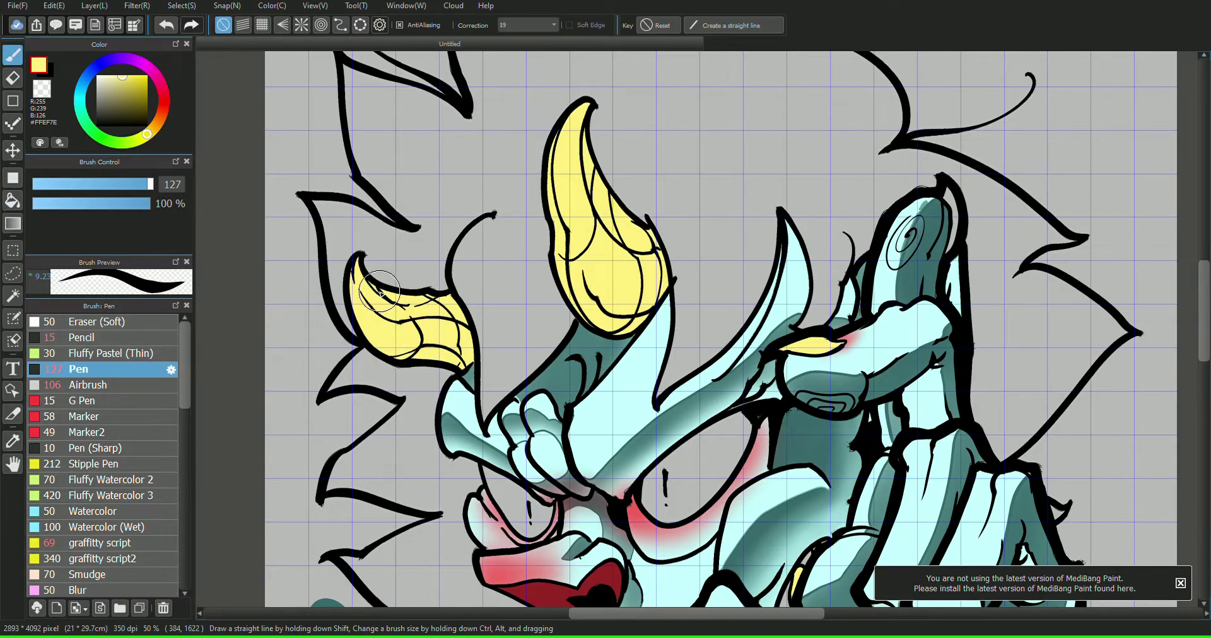
key(e)
- Fill the nail of the raised finger with pale yellow
mouse_move(1130, 180)
mouse_down()
mouse_move(1116, 208)
mouse_move(1103, 173)
mouse_move(1021, 197)
mouse_up()
click(13, 200)
click(806, 249)
- Airbrush dark yellow shading onto the teeth and the large tusk at brush size 65 and 34% opacity
mouse_move(813, 593)
mouse_down()
mouse_move(1088, 211)
mouse_move(1031, 150)
mouse_up()
key(i)
click(392, 359)
key(b)
key(s)
key([)
key([)
key([)
key([)
key([)
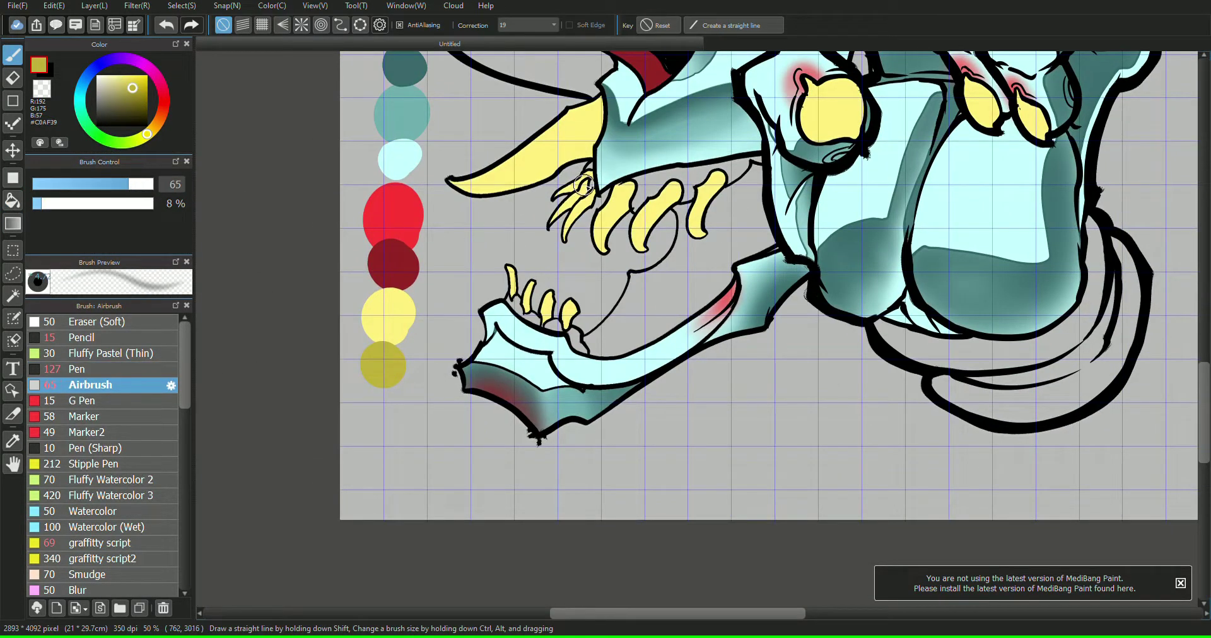
click(72, 204)
drag(624, 185, 612, 203)
mouse_move(676, 181)
mouse_down()
mouse_move(663, 192)
mouse_move(710, 183)
mouse_up()
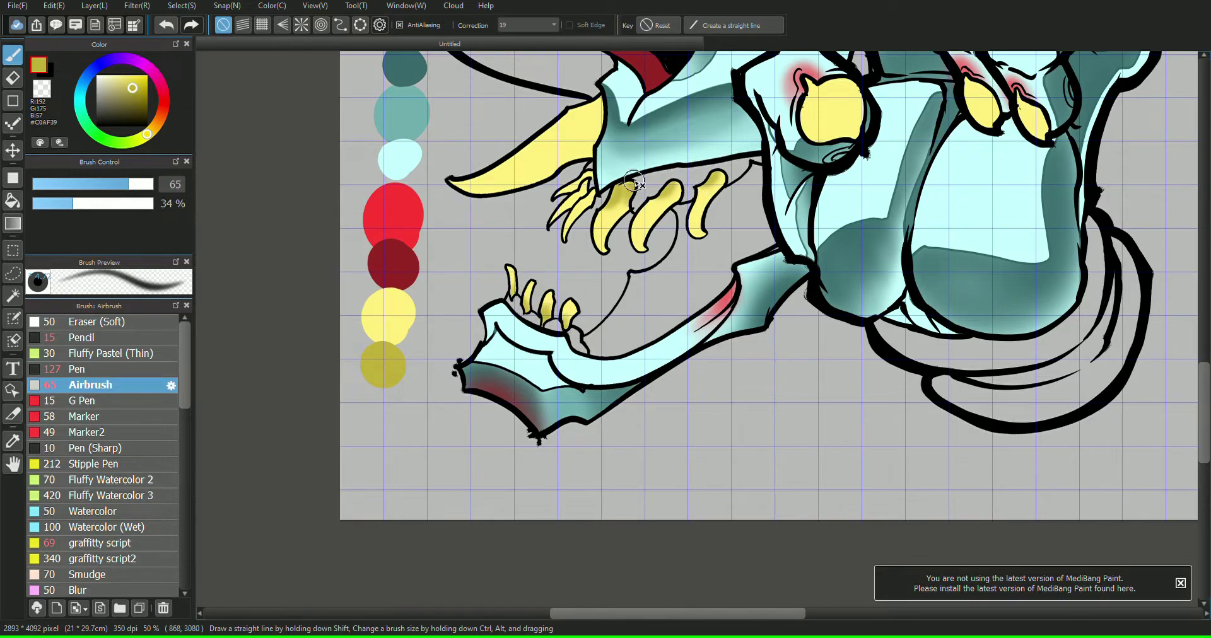
drag(634, 182, 730, 186)
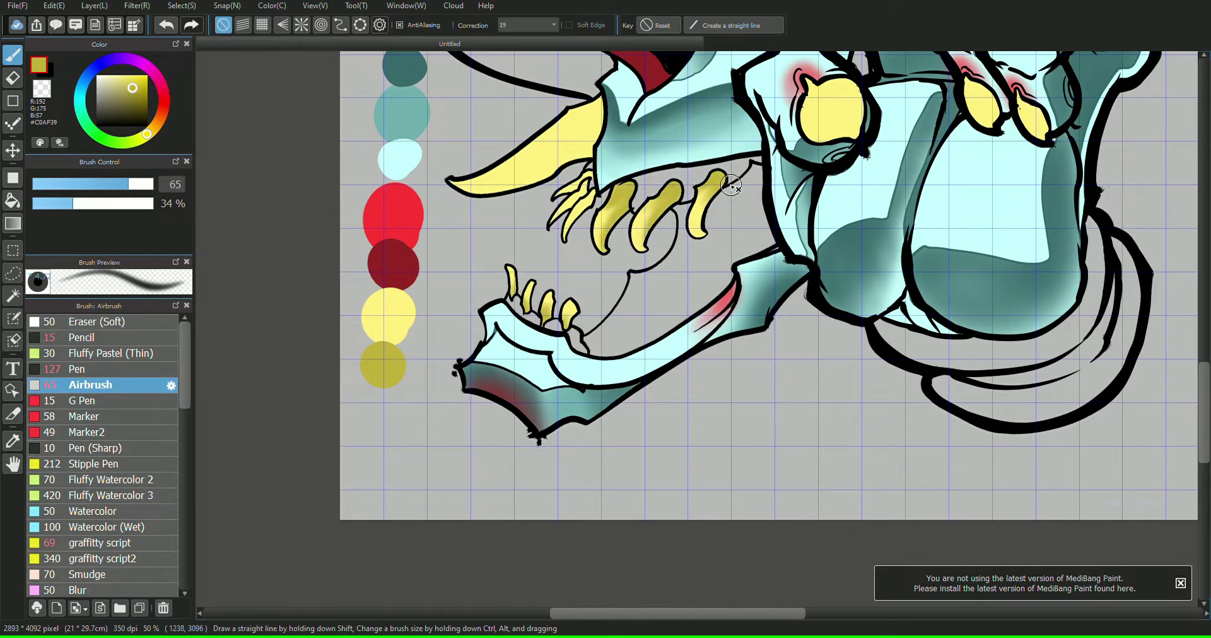
mouse_move(582, 155)
mouse_down()
mouse_move(479, 179)
mouse_move(587, 146)
mouse_up()
- Airbrush dark yellow shading onto the thumbnail and fingernails
mouse_move(1189, 63)
mouse_down()
mouse_move(1105, 198)
mouse_move(1039, 205)
mouse_up()
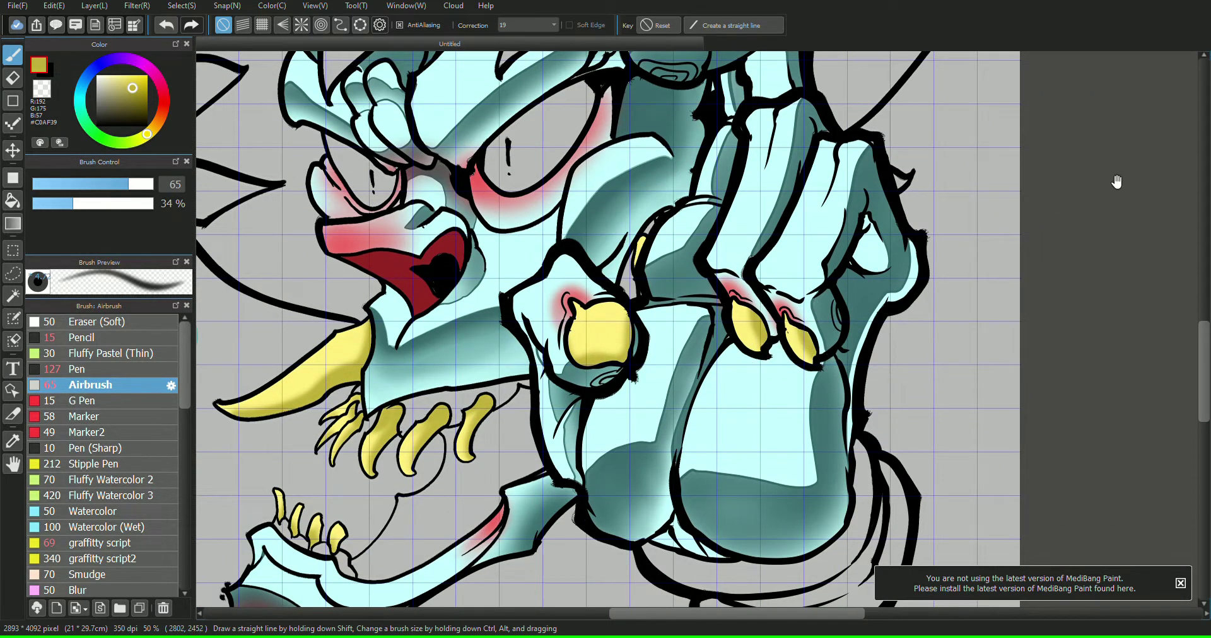
drag(1117, 182, 1066, 488)
drag(584, 329, 617, 330)
- Airbrush dark yellow shading along the edges and ridges of both horns at 89% opacity
drag(1058, 196, 1106, 301)
drag(97, 202, 141, 204)
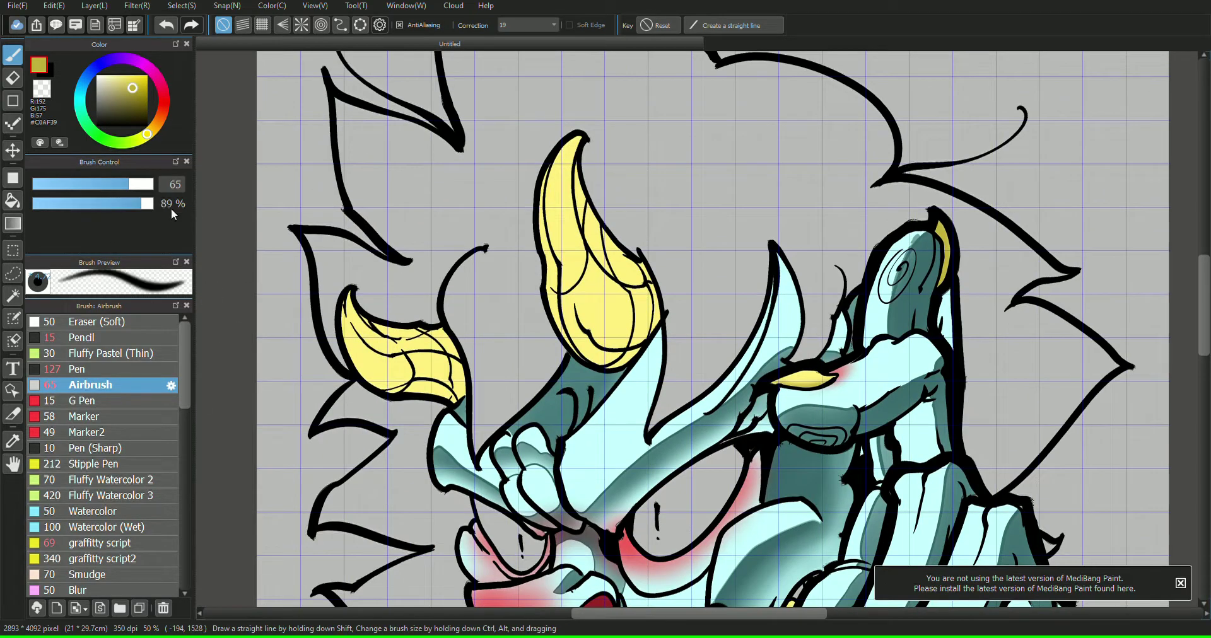
mouse_move(575, 159)
mouse_down()
mouse_move(615, 277)
mouse_move(611, 357)
mouse_up()
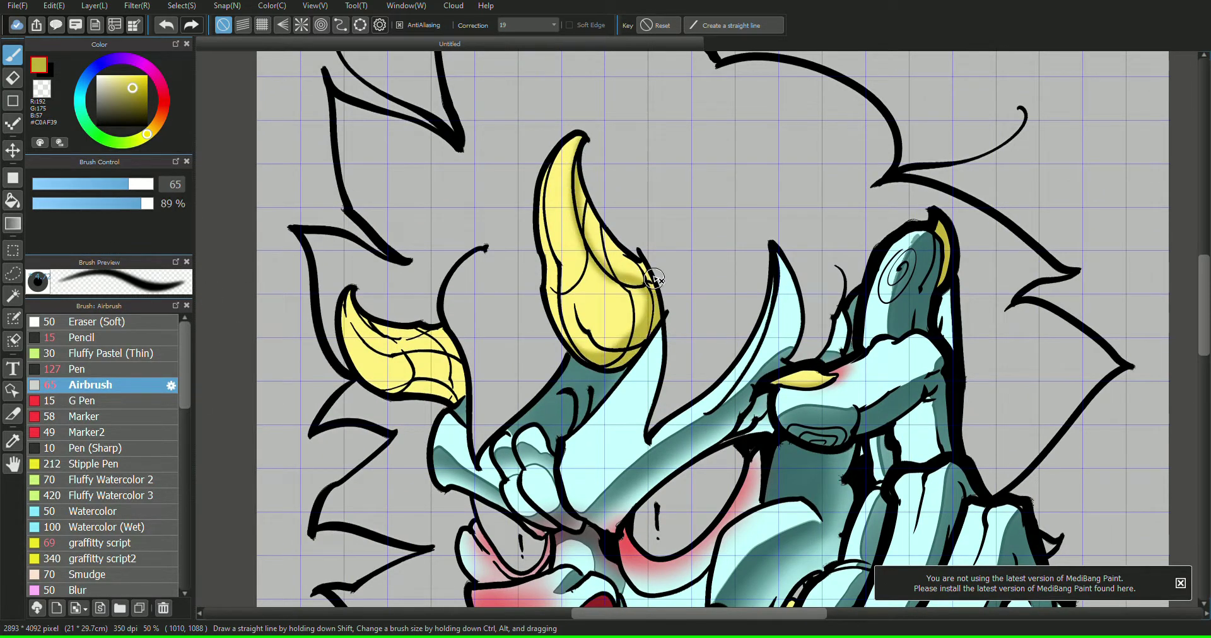
drag(653, 279, 587, 202)
mouse_move(572, 146)
mouse_down()
mouse_move(608, 330)
mouse_move(570, 306)
mouse_up()
mouse_move(458, 371)
mouse_down()
mouse_move(400, 376)
mouse_move(450, 396)
mouse_up()
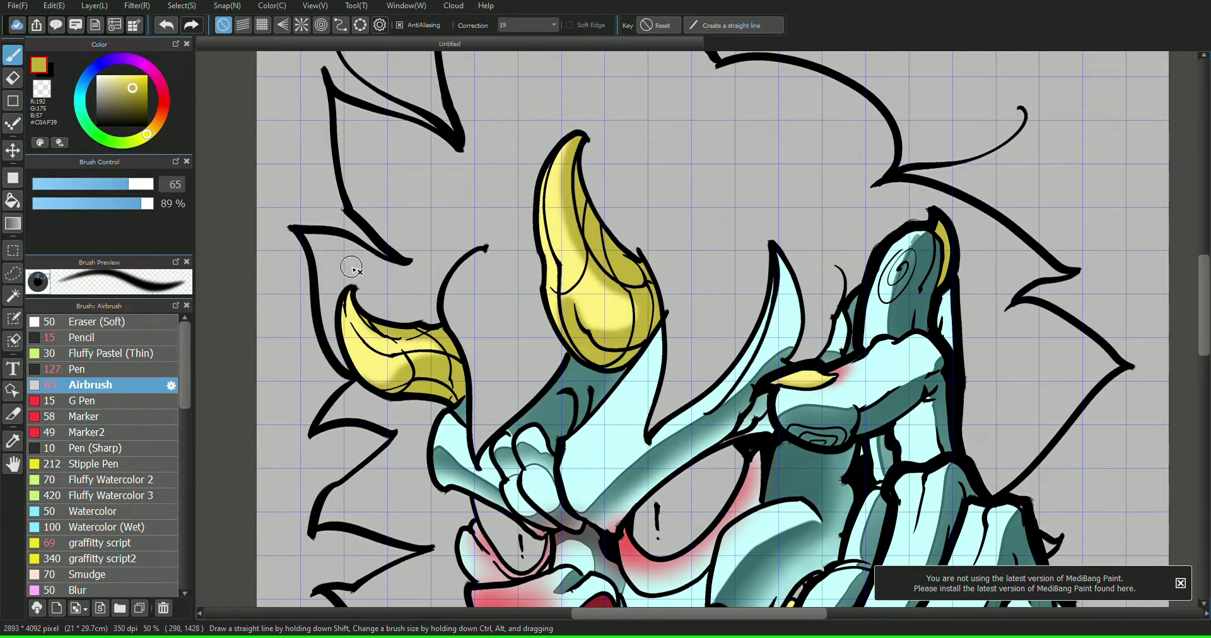
- Sample the pale yellow swatch and fill both of the demon's eyes with it
drag(1209, 537, 1112, 198)
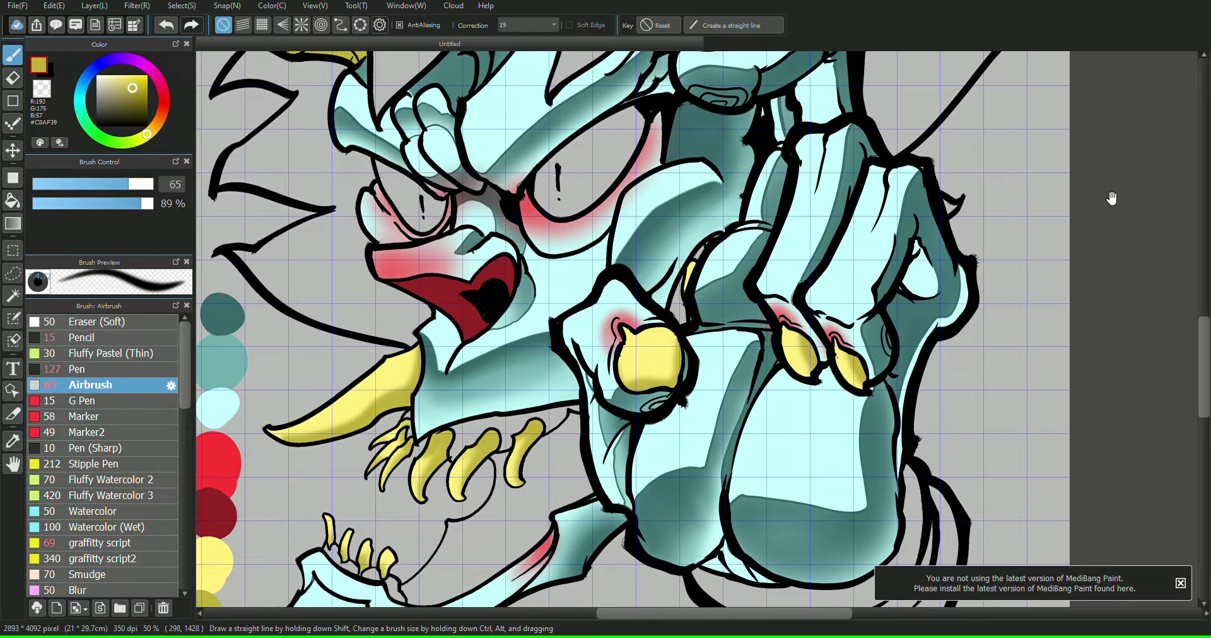
mouse_move(946, 133)
mouse_down()
mouse_move(1094, 190)
mouse_move(980, 200)
mouse_up()
click(13, 200)
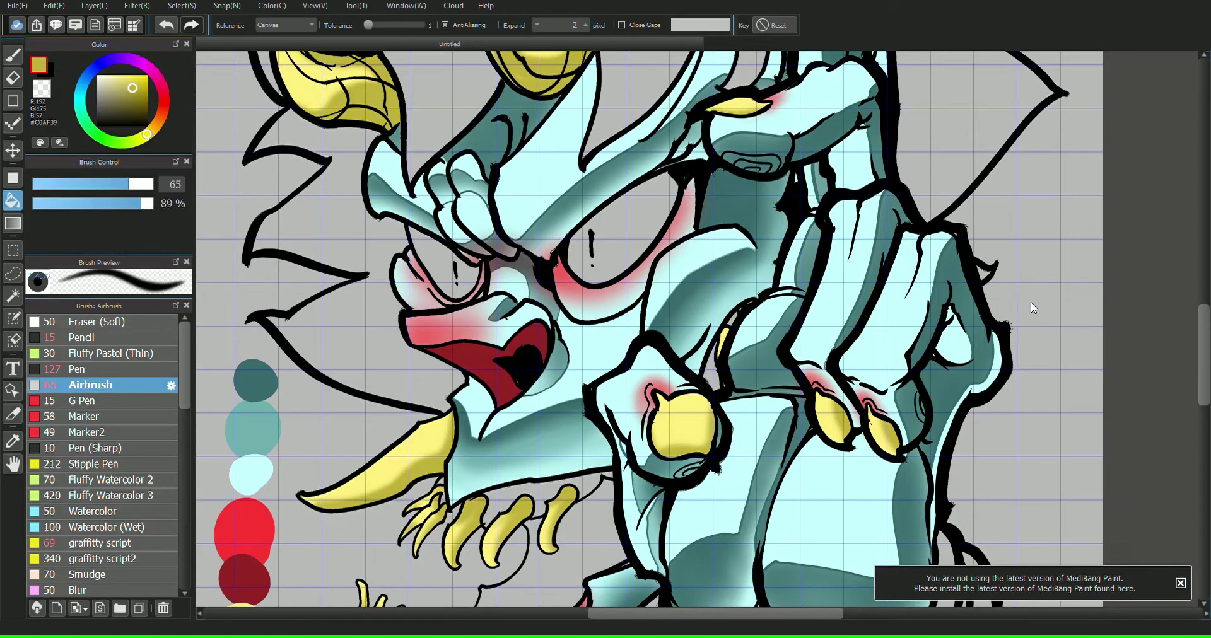
drag(1092, 185, 1207, 108)
click(12, 441)
click(478, 555)
click(13, 201)
click(844, 165)
click(679, 196)
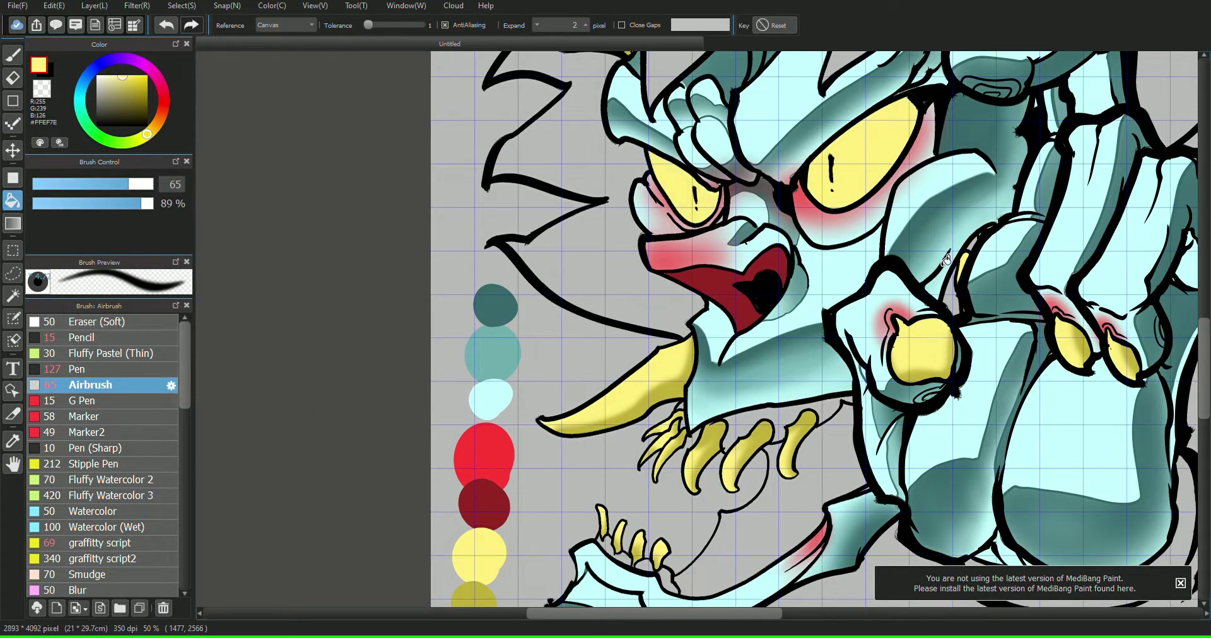
- Try airbrushing red shading inside the larger eye with color sampled from the bright red swatch
drag(1092, 203, 1107, 192)
scroll(1108, 191, left, 3)
scroll(1107, 191, down, 1)
alt+click(338, 439)
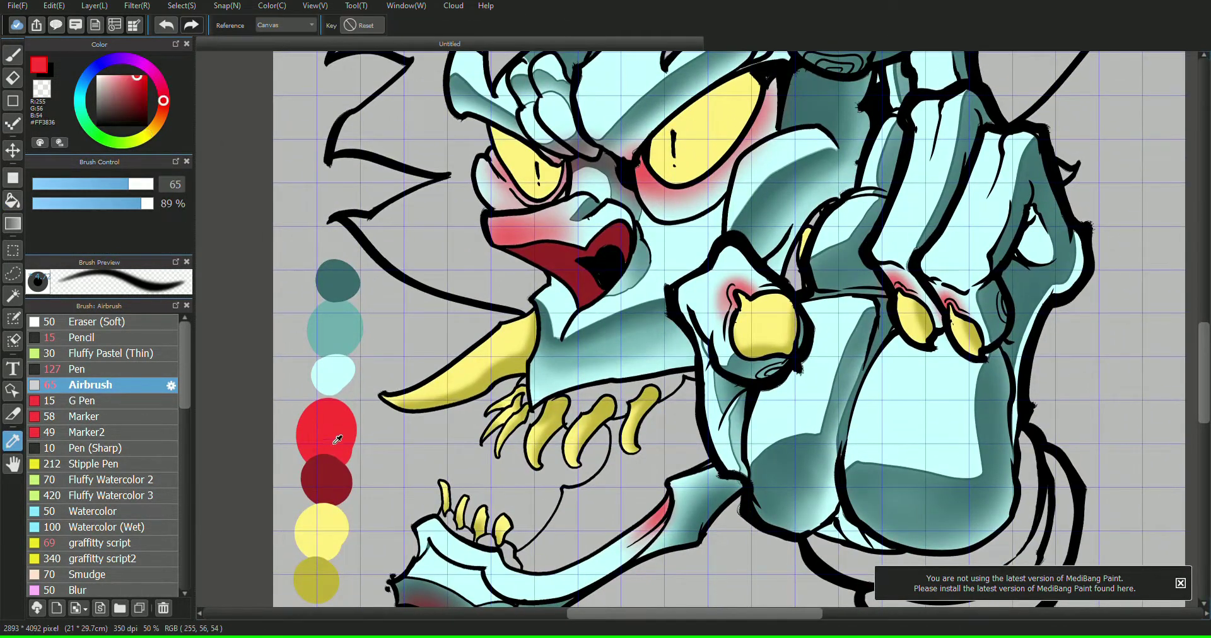
click(12, 55)
click(144, 184)
click(80, 203)
mouse_move(678, 134)
mouse_down()
mouse_move(676, 161)
mouse_move(698, 112)
mouse_move(669, 135)
mouse_move(747, 88)
mouse_move(657, 190)
mouse_up()
click(166, 25)
- Try airbrushing dark red shading along the larger eye's upper rim at brush size 118 and 18% opacity
click(53, 203)
click(145, 184)
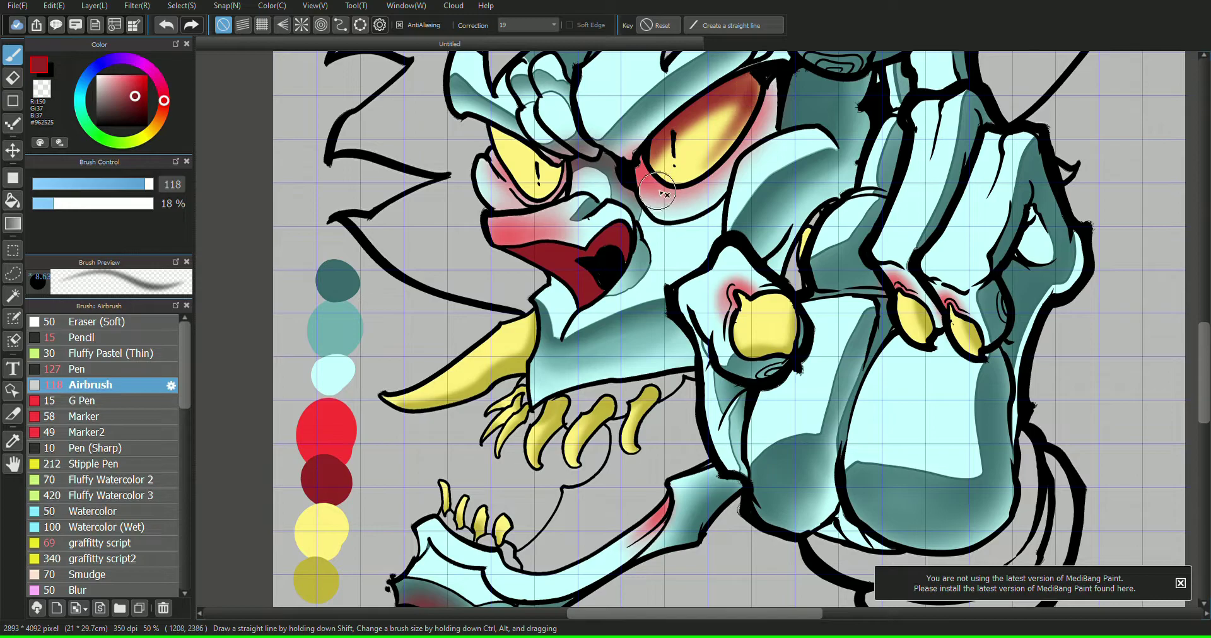
click(166, 26)
click(166, 26)
click(166, 26)
click(166, 26)
- Airbrush dark red irises around both pupils at brush size 153 and 7% opacity
click(152, 184)
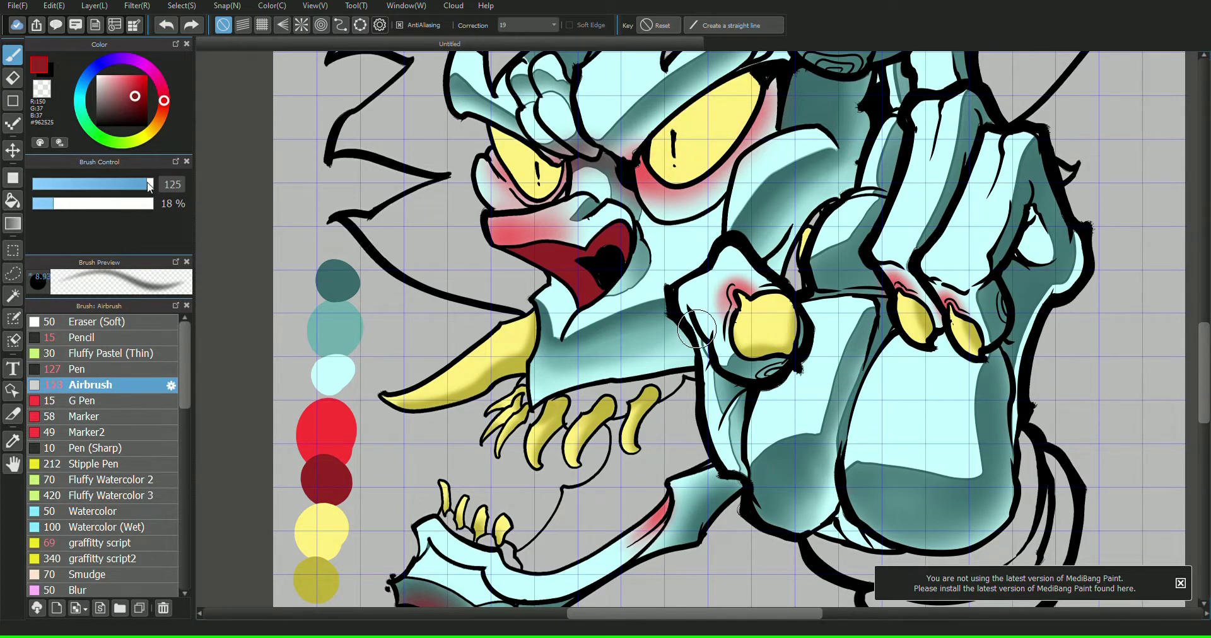
click(40, 204)
mouse_move(672, 134)
mouse_down()
mouse_move(677, 156)
mouse_move(679, 135)
mouse_up()
drag(538, 162, 539, 180)
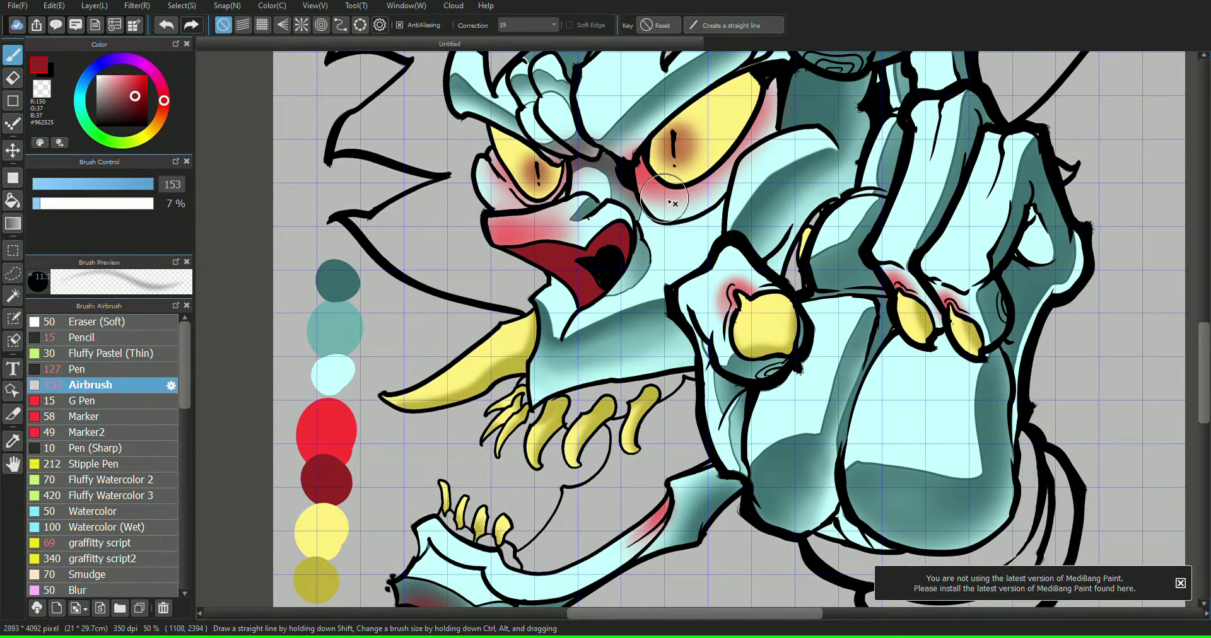
mouse_move(658, 148)
mouse_down()
mouse_move(700, 135)
mouse_move(649, 164)
mouse_up()
drag(529, 151, 549, 189)
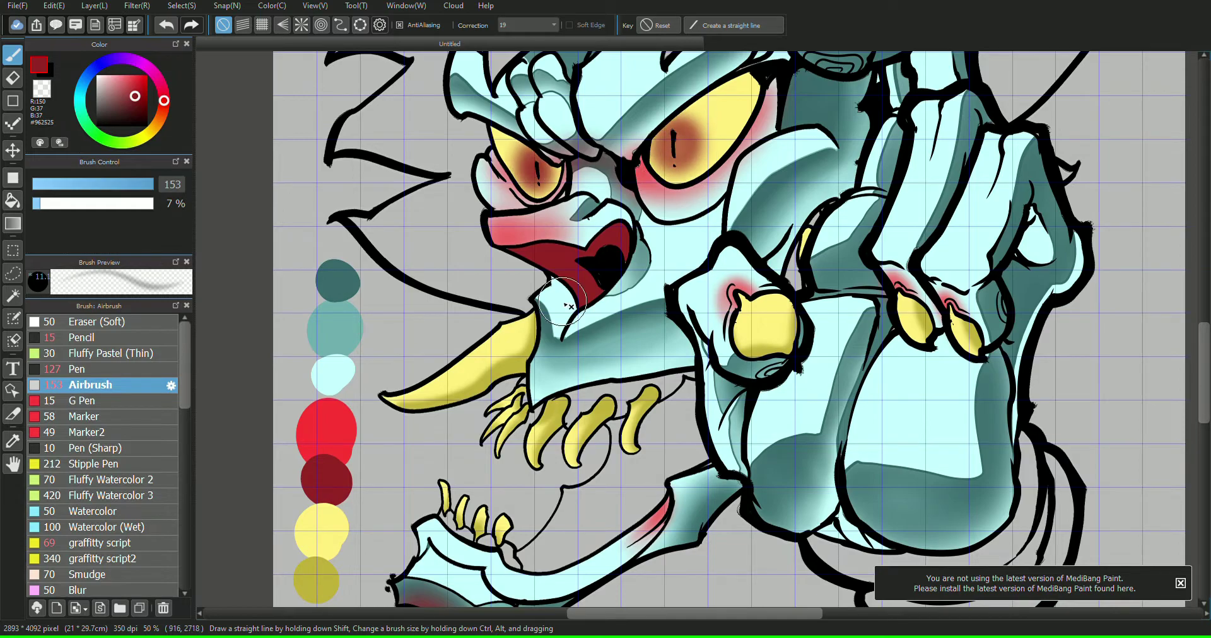
- Airbrush dark red shading along the rims of both eyes at brush size 153 and 7% opacity
mouse_move(677, 94)
mouse_down()
mouse_move(725, 89)
mouse_move(750, 107)
mouse_move(690, 104)
mouse_move(755, 67)
mouse_up()
mouse_move(504, 136)
mouse_down()
mouse_move(549, 157)
mouse_move(530, 177)
mouse_up()
mouse_move(668, 126)
mouse_down()
mouse_move(750, 76)
mouse_move(772, 121)
mouse_up()
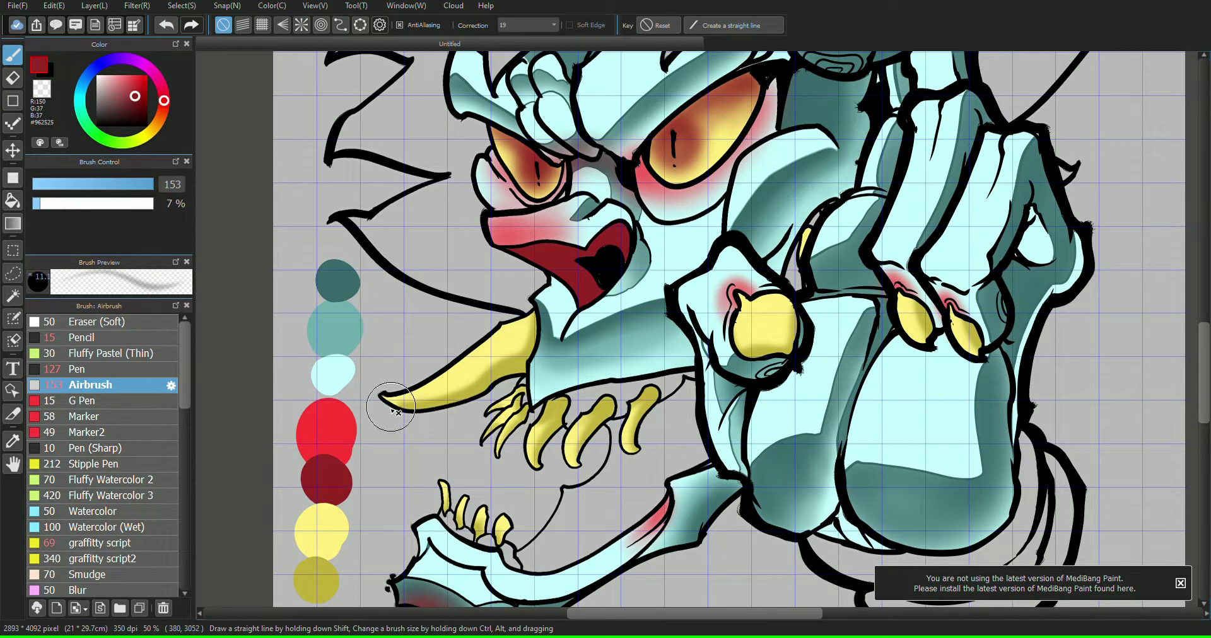
- Sample the bright red swatch and airbrush red tips onto the large tusk and all teeth at 27% opacity
alt+click(327, 430)
click(65, 203)
drag(393, 403, 435, 386)
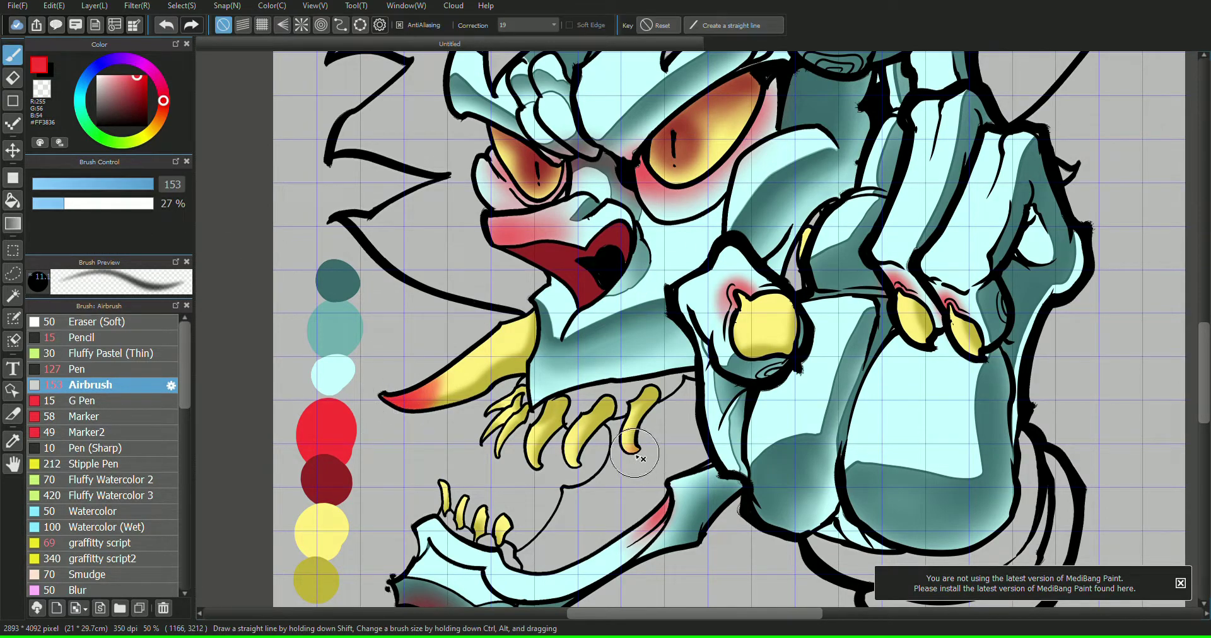
drag(640, 453, 627, 455)
drag(580, 468, 571, 470)
drag(544, 469, 484, 436)
drag(506, 515, 444, 487)
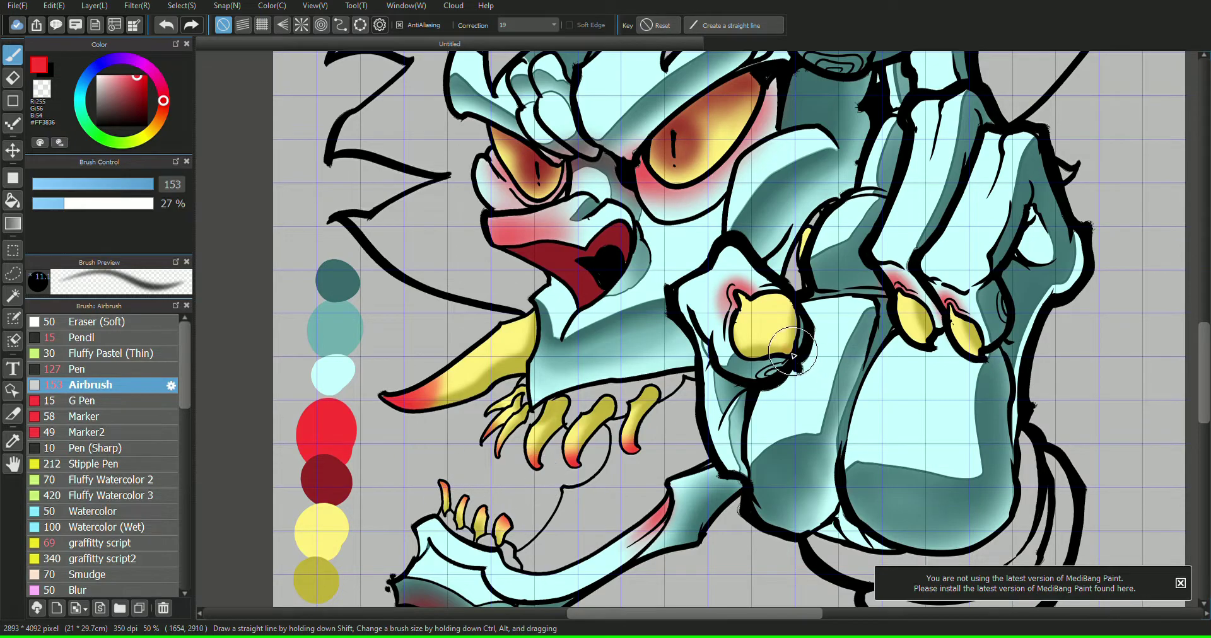
- Airbrush bright red onto the tips of the thumbnail and all the fingernails of the clawed hand
drag(797, 343, 766, 353)
drag(917, 331, 943, 359)
drag(664, 289, 671, 279)
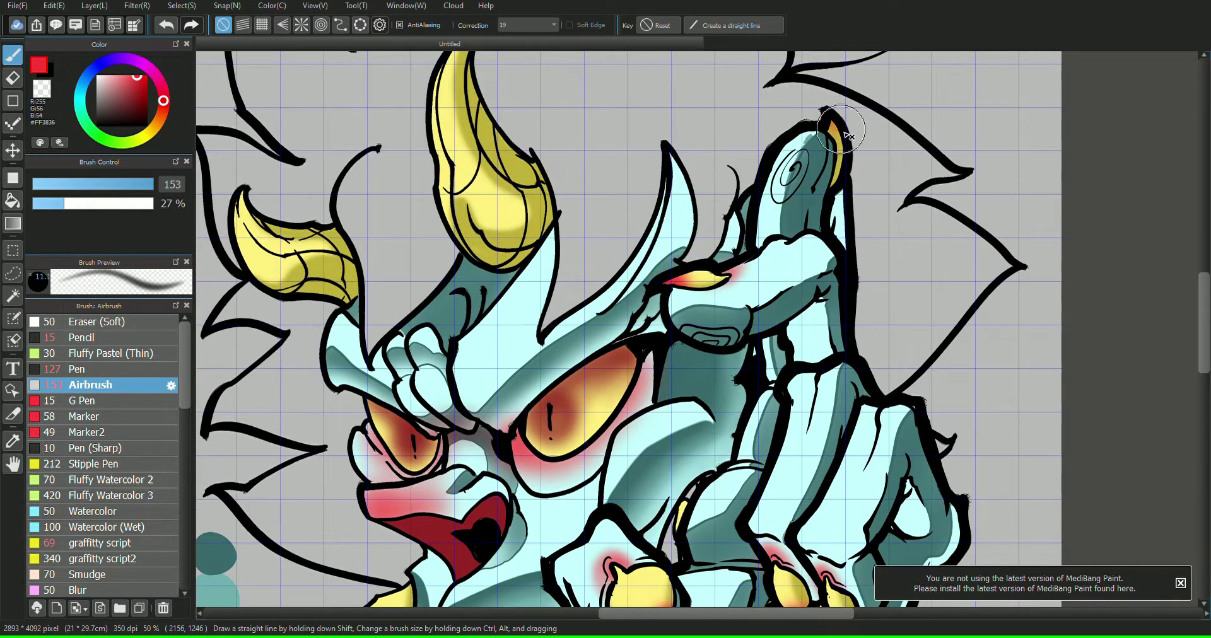
drag(841, 129, 842, 134)
- Airbrush bright red onto the tips of both yellow horns
drag(473, 88, 663, 295)
drag(641, 245, 630, 309)
drag(432, 397, 430, 438)
key(ctrl+minus)
key(ctrl+minus)
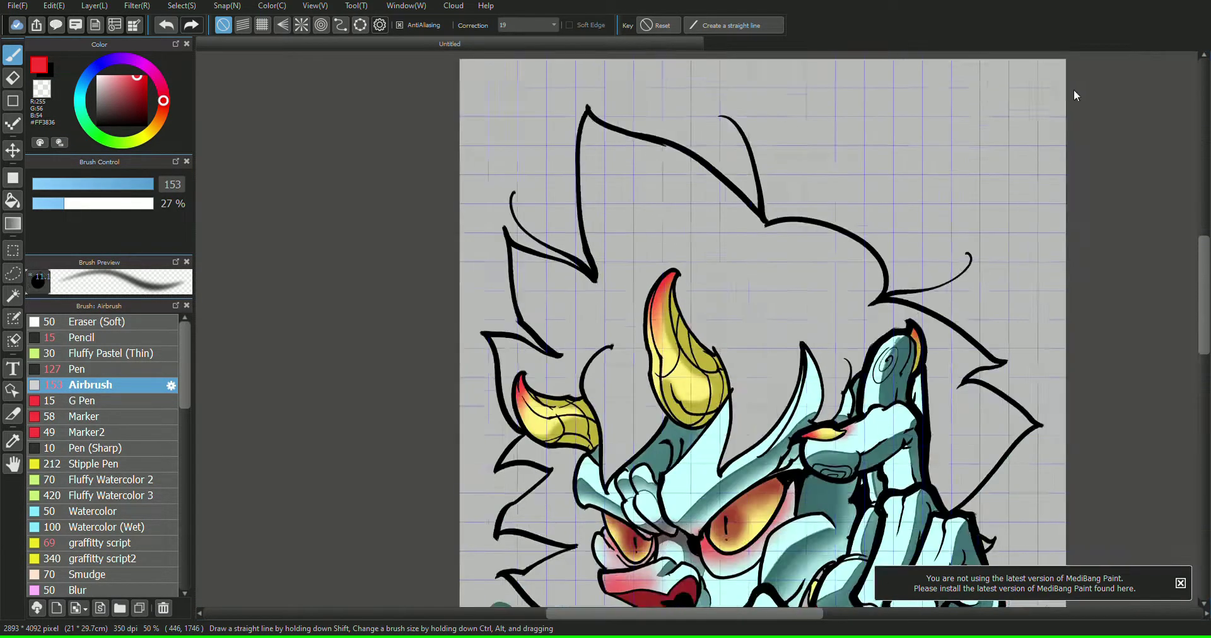
- Sample the dark red and fill the gums around the upper and lower teeth with it
drag(1188, 410, 1112, 207)
drag(935, 163, 929, 187)
key(ctrl+plus)
key(ctrl+plus)
key(ctrl+plus)
click(12, 440)
click(403, 318)
click(12, 200)
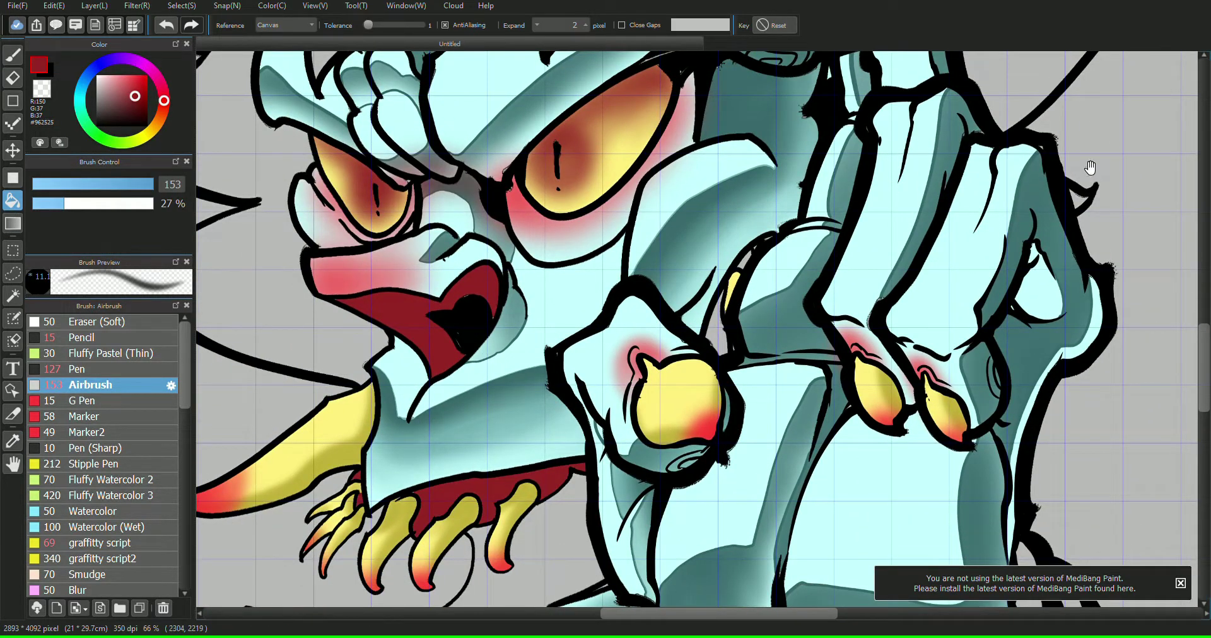
drag(1091, 167, 1069, 181)
drag(725, 549, 990, 184)
click(593, 358)
click(561, 337)
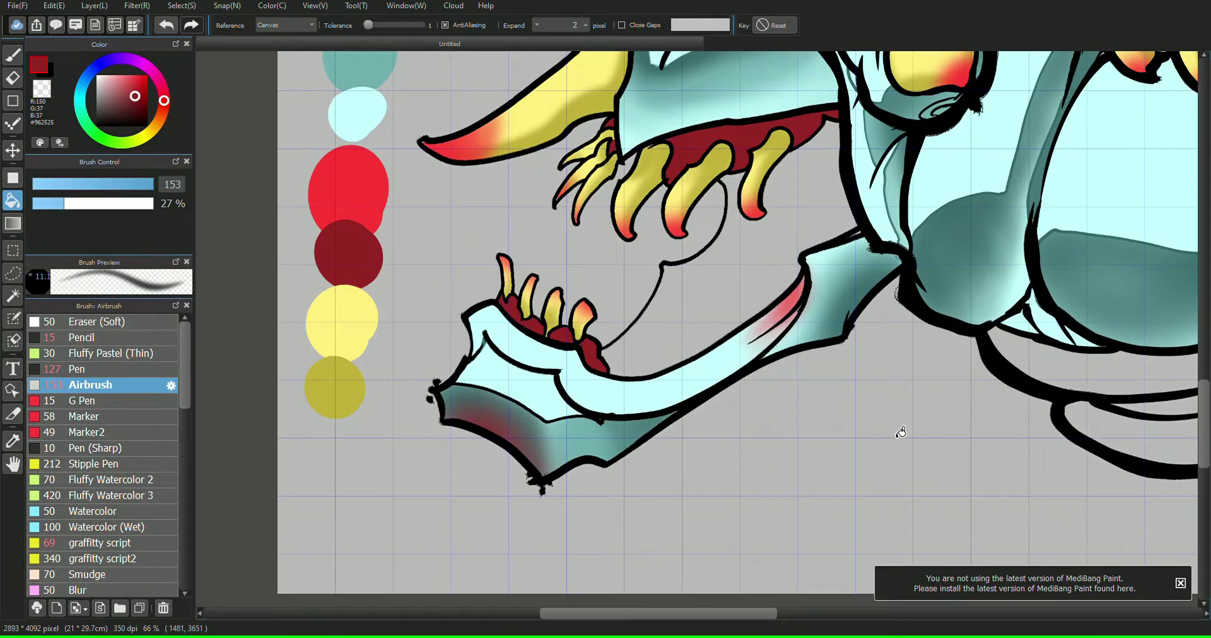
- Fill the open mouth's interior with very dark red #400404 and select that area
drag(1106, 209, 929, 340)
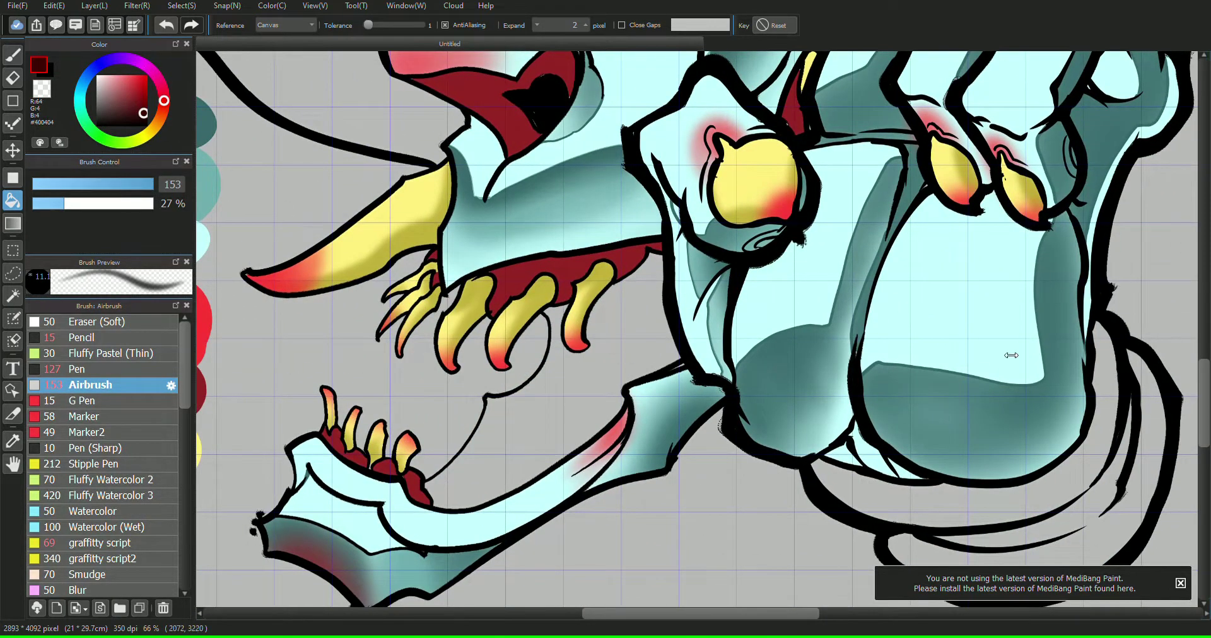
click(133, 76)
click(12, 296)
click(553, 423)
- Try airbrushing bright red #FF4949 over the selected mouth interior at brush size 153 and 11% opacity
key(b)
click(45, 203)
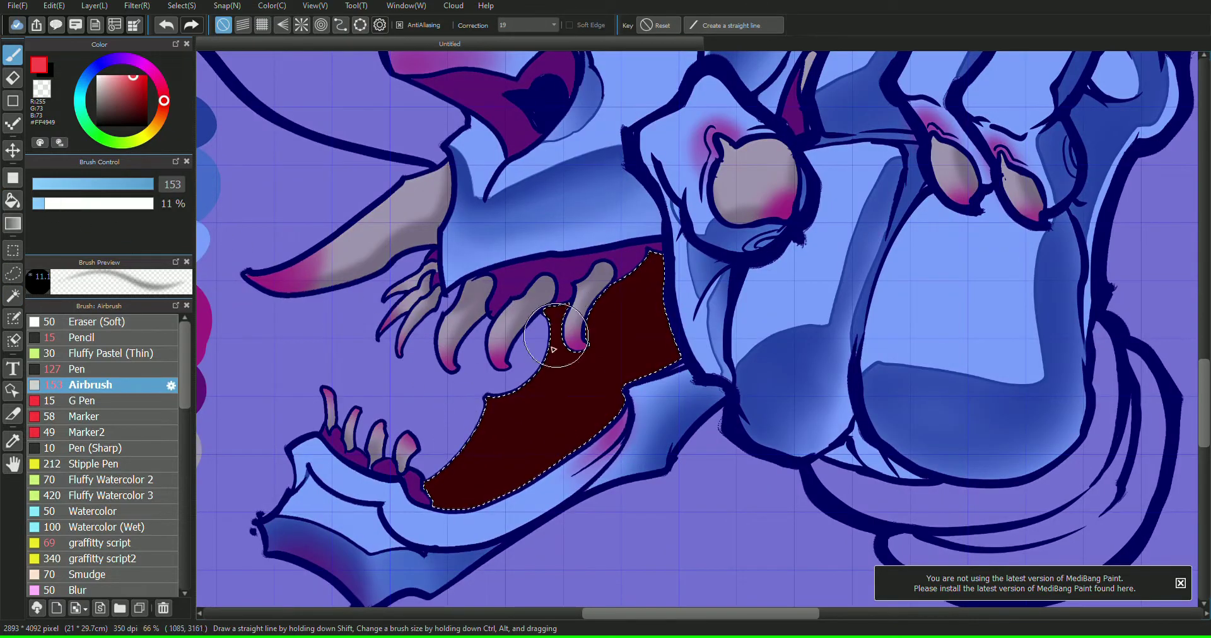
mouse_move(553, 349)
mouse_down()
mouse_move(471, 430)
mouse_move(486, 419)
mouse_move(438, 526)
mouse_move(500, 428)
mouse_move(488, 479)
mouse_move(464, 463)
mouse_move(483, 483)
mouse_move(528, 490)
mouse_up()
mouse_move(581, 368)
mouse_down()
mouse_move(530, 441)
mouse_move(621, 289)
mouse_up()
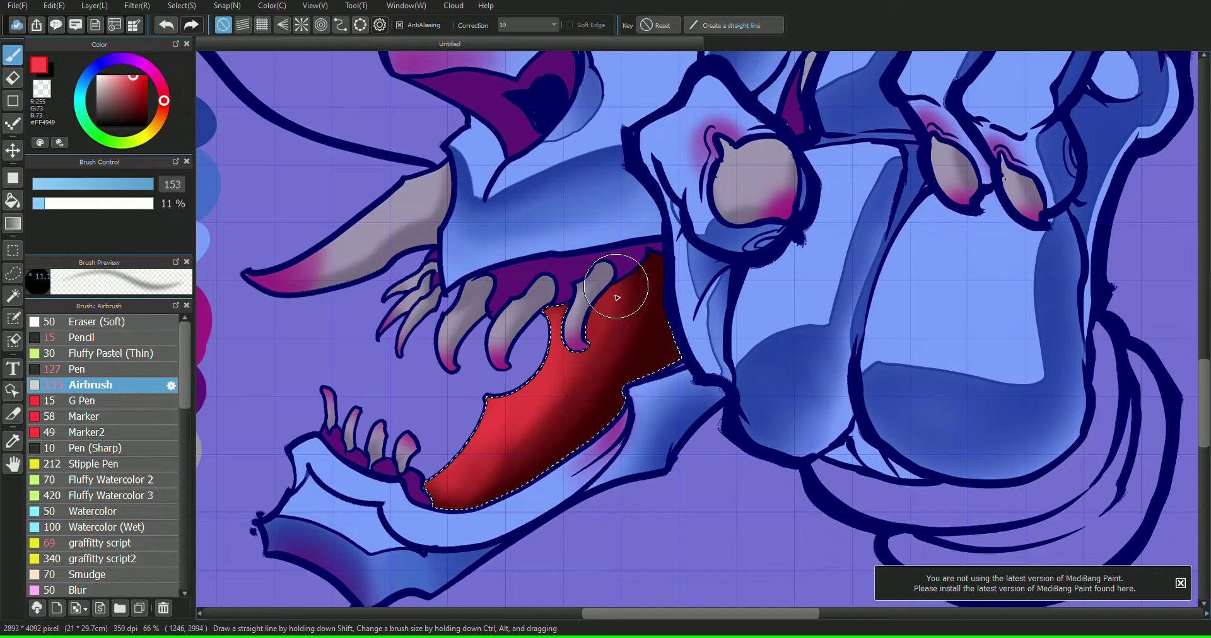
- Airbrush dark purple #40153A over the whole selected mouth interior, and clear the selection
drag(142, 62, 146, 67)
click(133, 106)
drag(662, 381, 652, 367)
click(131, 112)
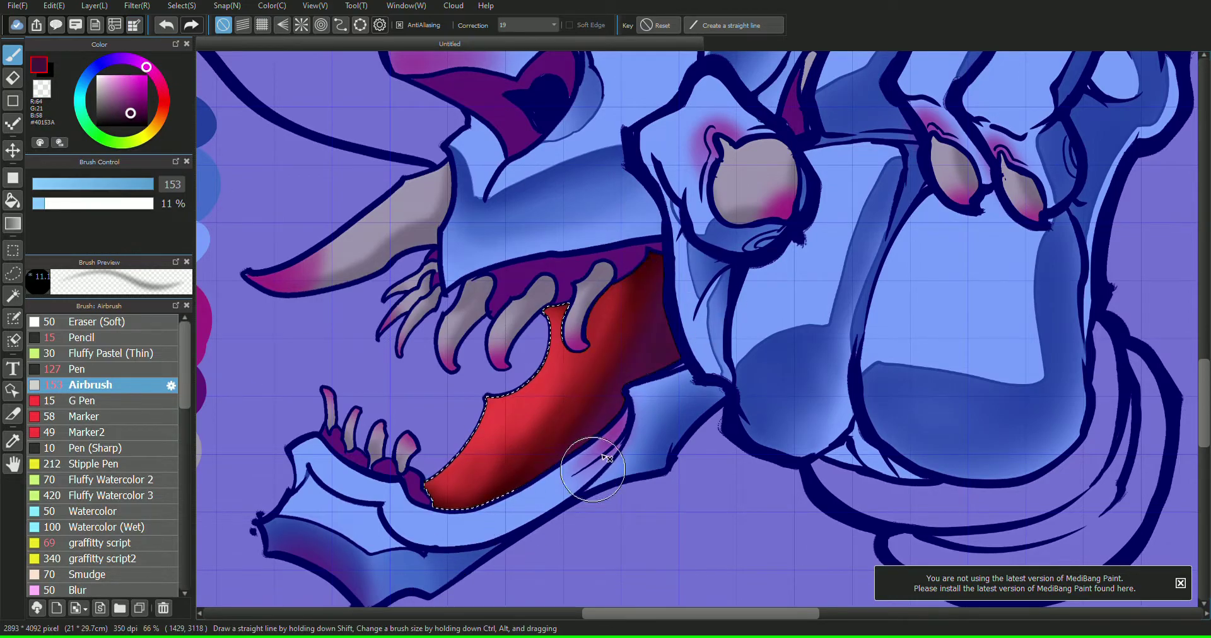
mouse_move(636, 309)
mouse_down()
mouse_move(491, 496)
mouse_move(582, 283)
mouse_move(554, 467)
mouse_move(460, 454)
mouse_move(442, 498)
mouse_up()
mouse_move(1028, 206)
mouse_down()
mouse_move(1086, 205)
mouse_move(1094, 162)
mouse_move(1107, 177)
mouse_up()
scroll(1094, 162, down, 2)
key(m)
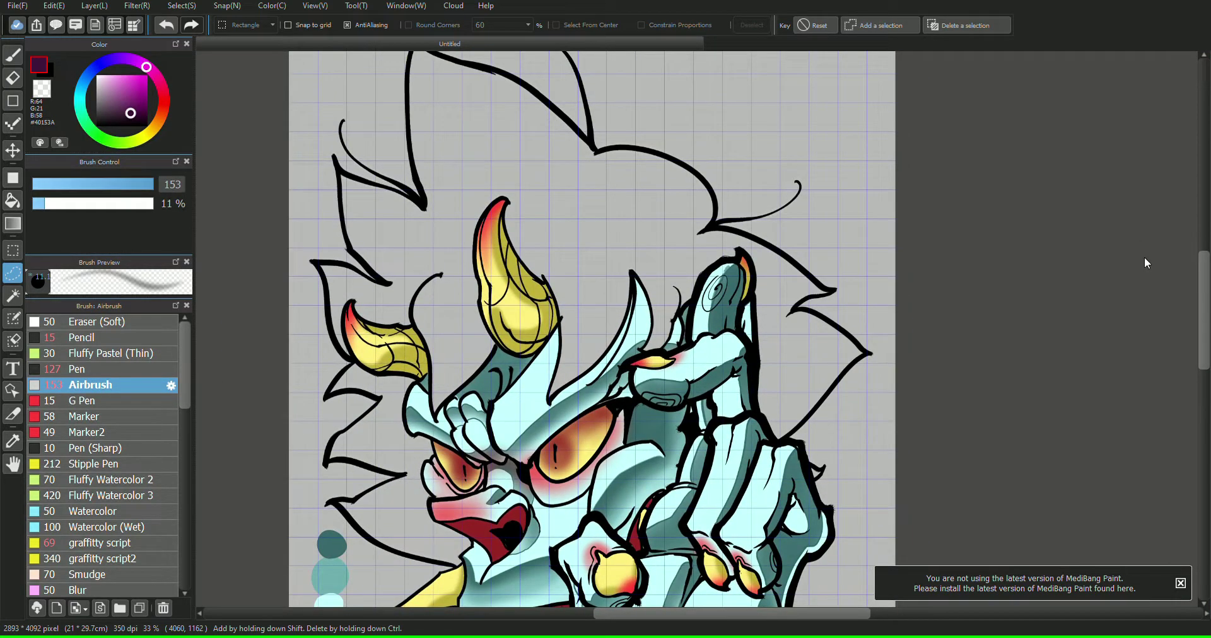
- Fill the hair areas above and beside the demon's head with dark gray #606060
key(g)
click(662, 256)
click(390, 437)
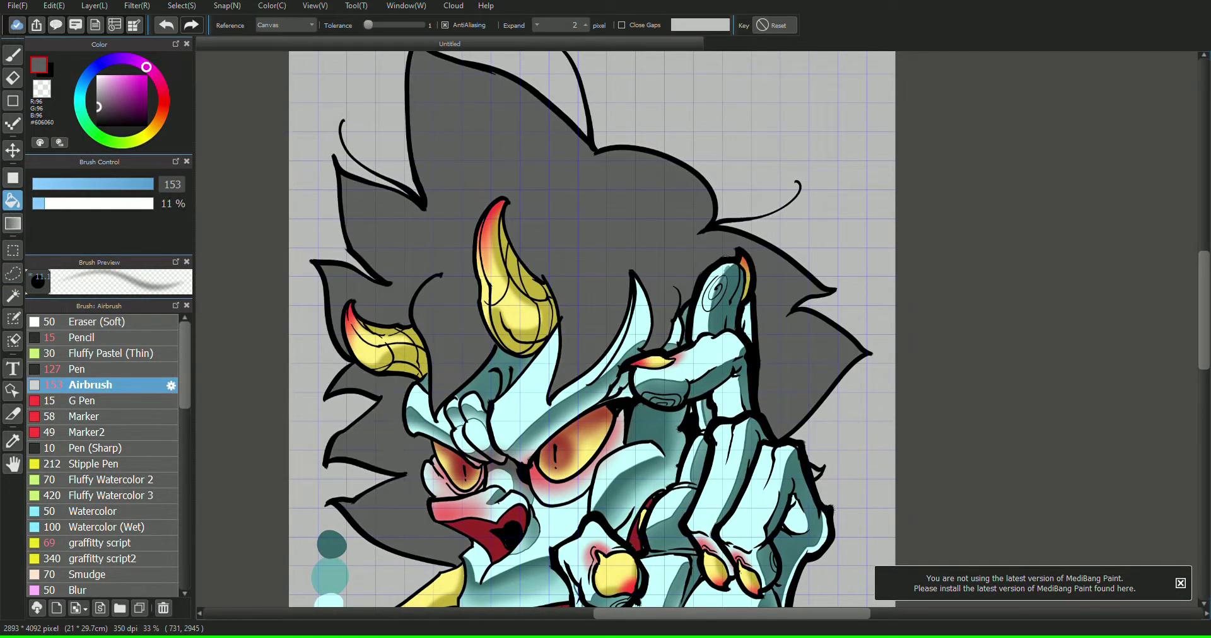
- Airbrush a light gray #E6E6E6 highlight on the hair's rounded top lobe at brush size 324 and 69% opacity
key(b)
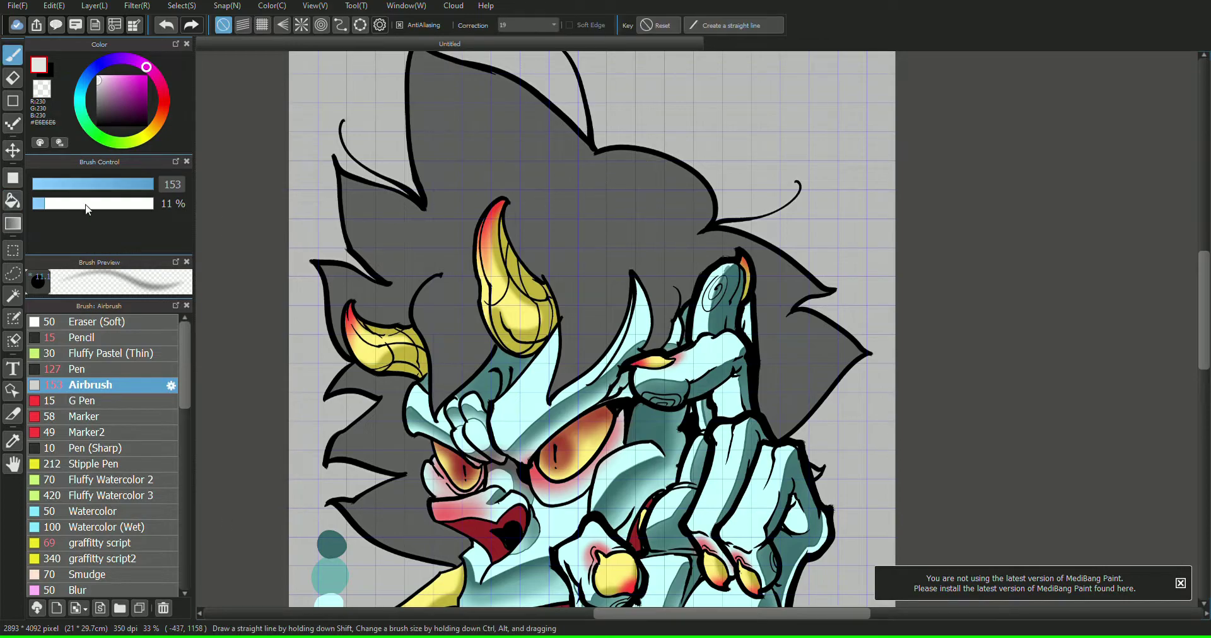
drag(87, 204, 116, 204)
key(bracketright)
key(bracketright)
key(bracketright)
key(bracketright)
key(bracketright)
key(bracketright)
key(bracketright)
key(bracketright)
drag(658, 210, 634, 194)
click(520, 104)
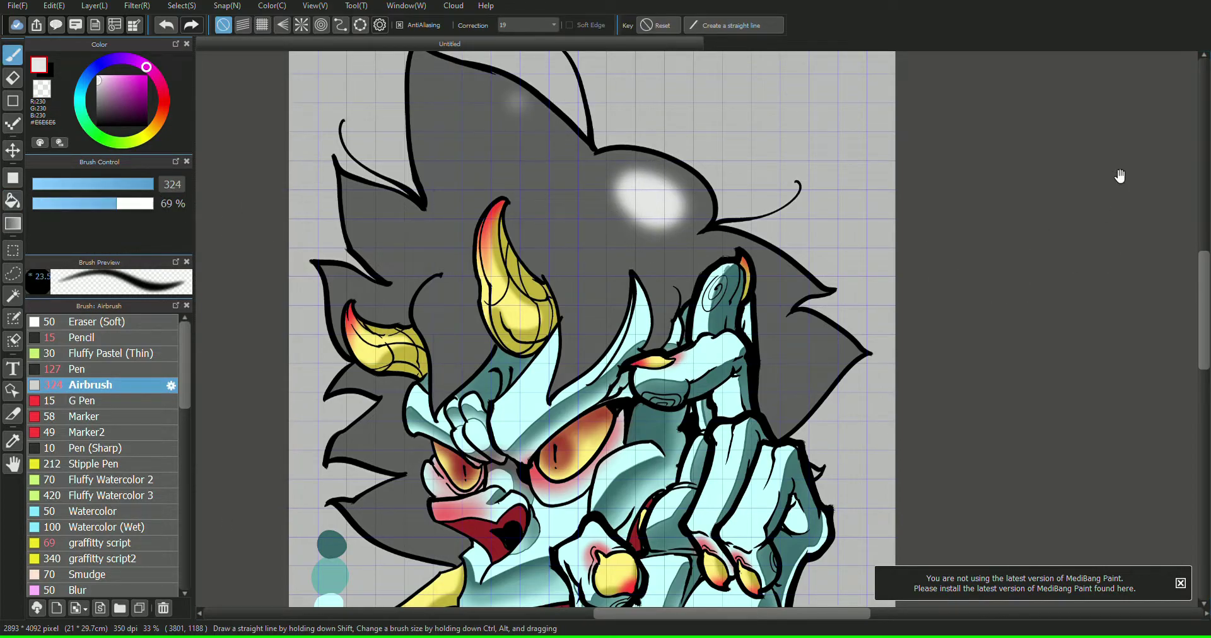
- Airbrush light gray highlights along the tips of the outer hair spikes on both sides of the head
drag(1120, 177, 1114, 283)
drag(548, 228, 416, 149)
drag(774, 337, 800, 367)
drag(853, 435, 869, 455)
drag(354, 282, 381, 293)
drag(313, 374, 324, 404)
drag(329, 476, 330, 499)
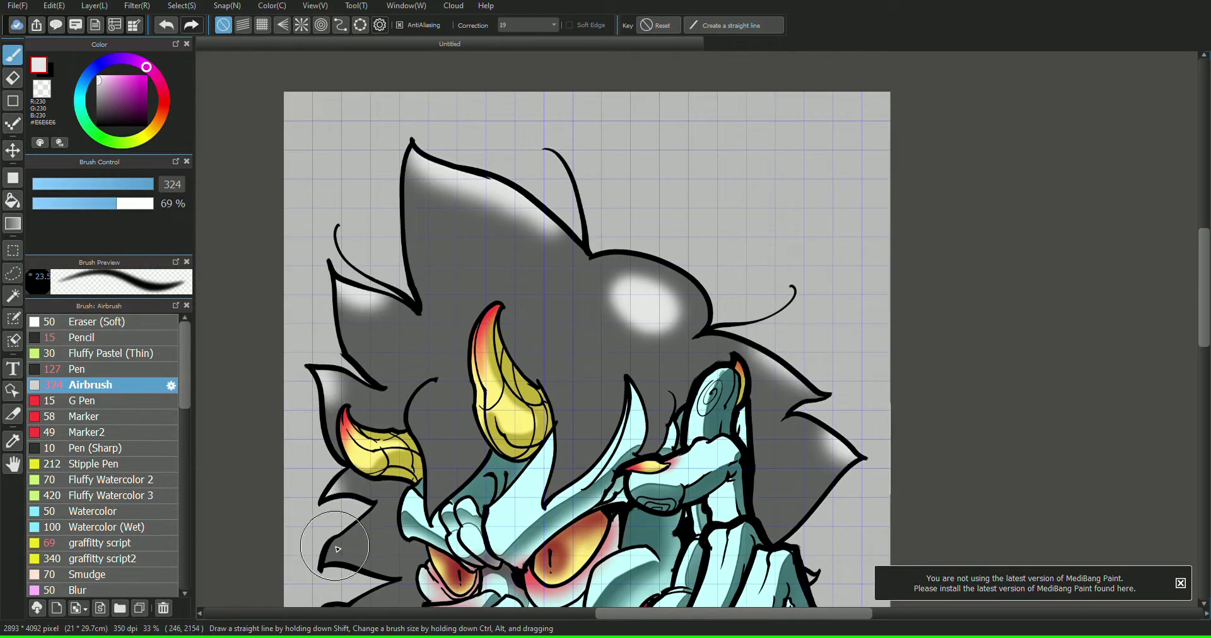
drag(333, 543, 321, 571)
- Airbrush light gray highlights on the hair locks that fall around the horns and beside the raised fingers
drag(1016, 200, 1082, 40)
drag(398, 445, 417, 464)
drag(489, 279, 498, 348)
drag(619, 275, 617, 334)
drag(719, 249, 718, 282)
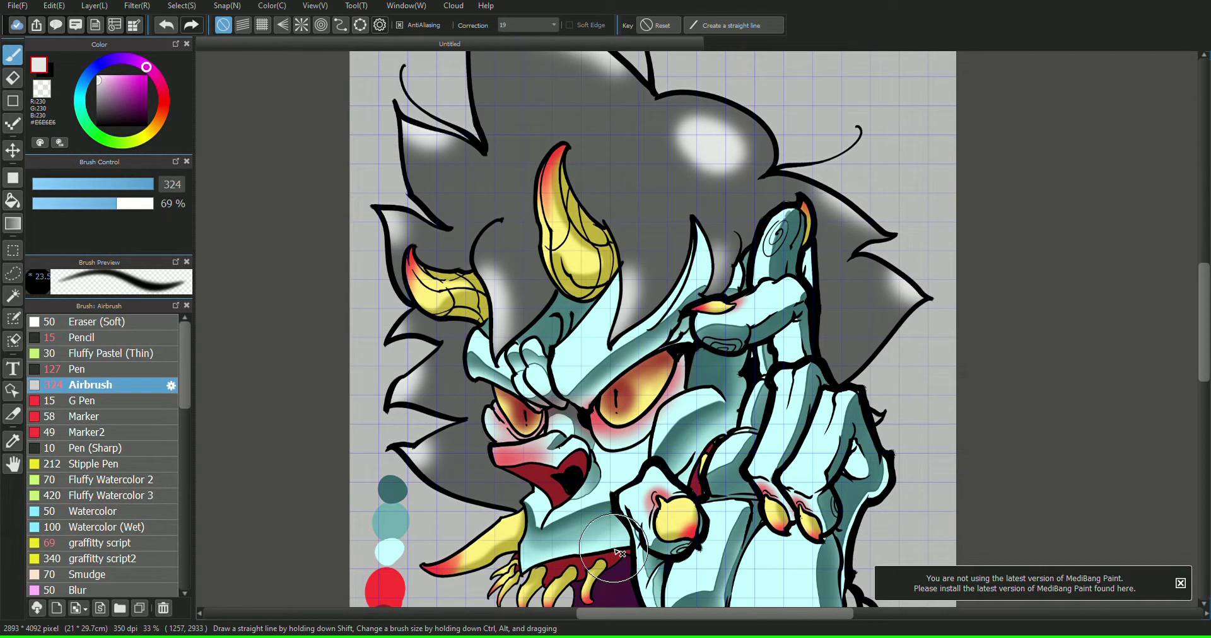
- Airbrush black shading into the hair behind the face at size 324, and around the smaller horn at size 345 and 14% opacity
right_click(748, 466)
drag(488, 388, 496, 443)
drag(463, 327, 515, 480)
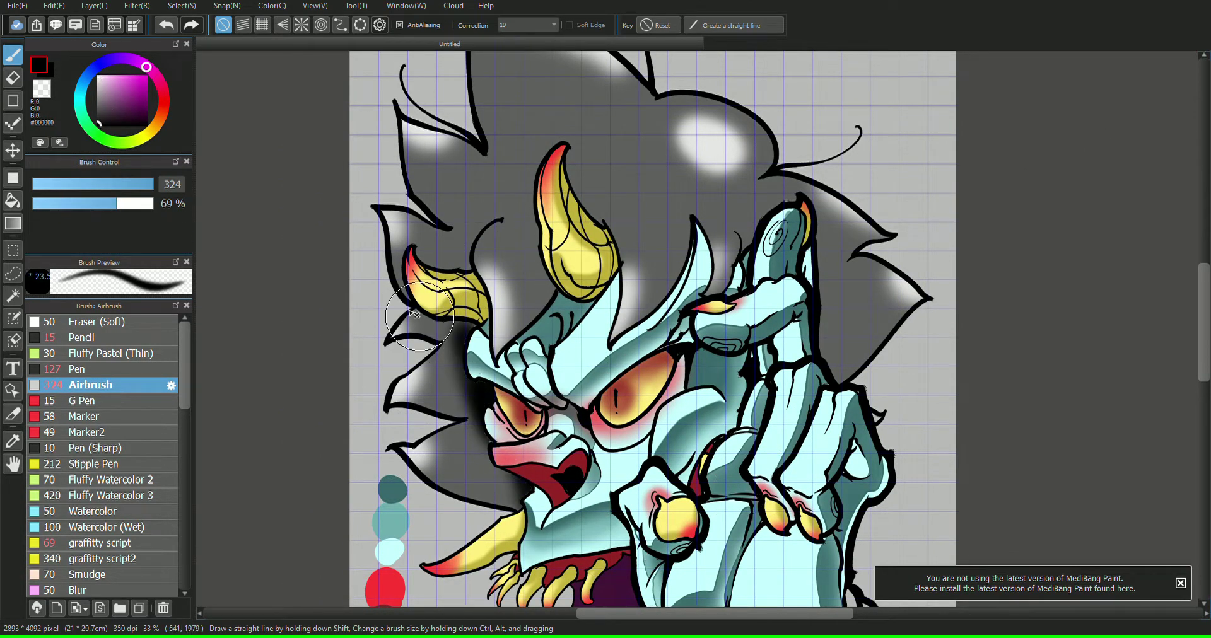
click(48, 203)
click(153, 185)
mouse_move(460, 345)
mouse_down()
mouse_move(467, 424)
mouse_move(445, 382)
mouse_move(463, 252)
mouse_up()
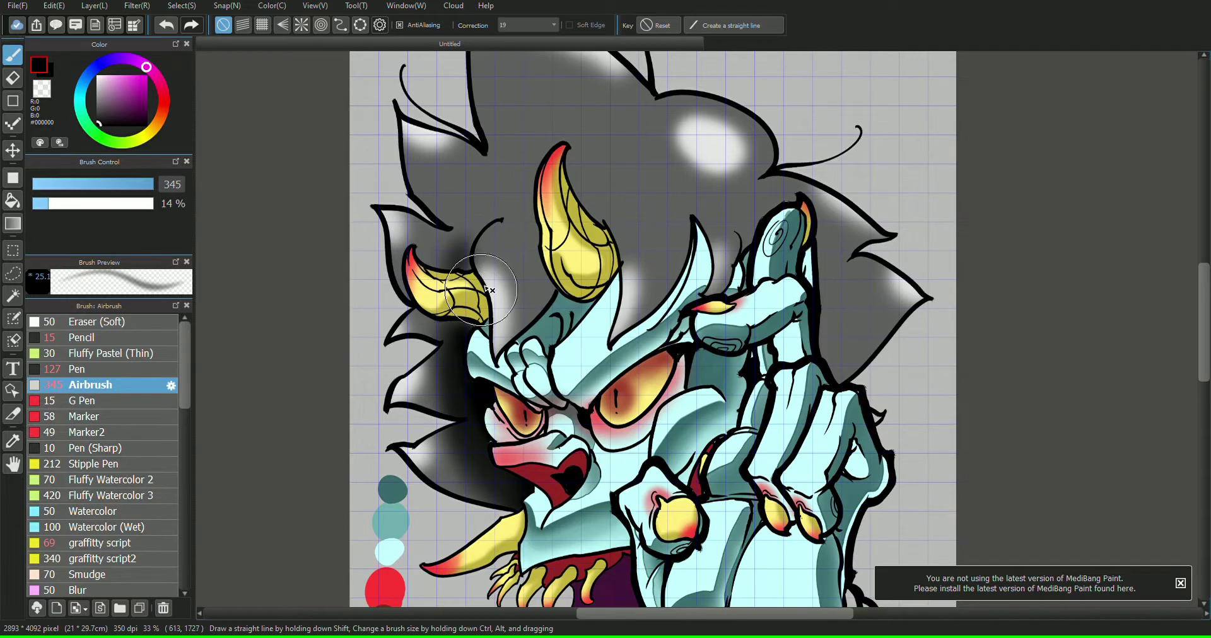
- Airbrush fine black shading along the curl and the forehead hair locks at brush size 62
drag(514, 223, 472, 274)
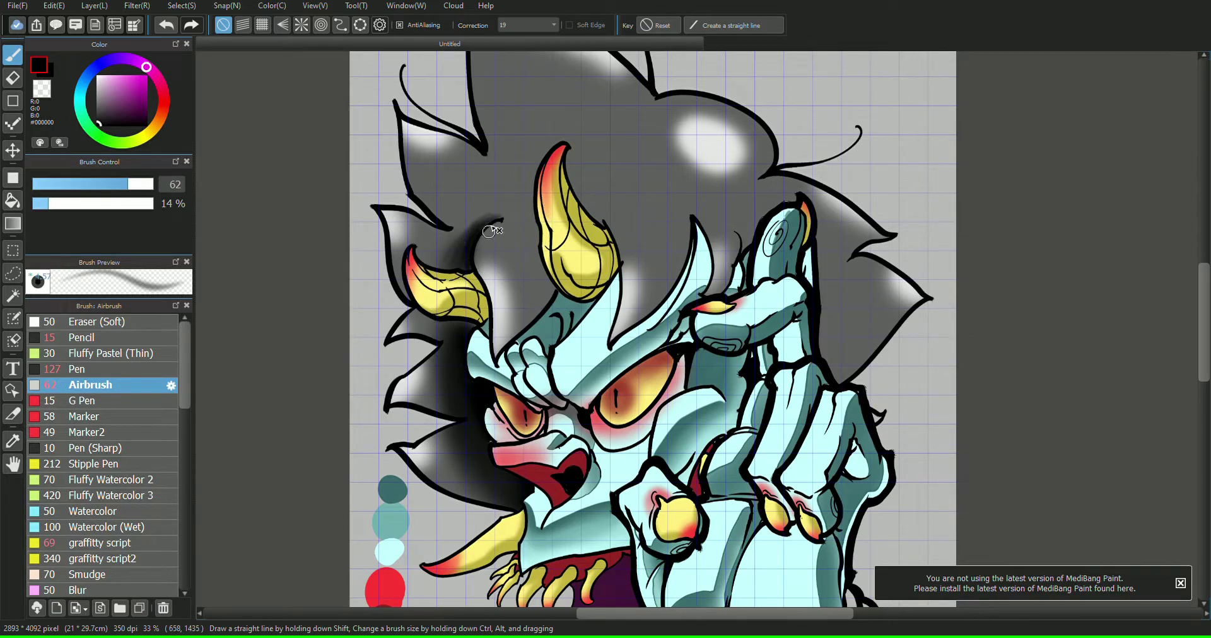
drag(543, 304, 529, 326)
mouse_move(691, 218)
mouse_down()
mouse_move(663, 318)
mouse_move(684, 209)
mouse_up()
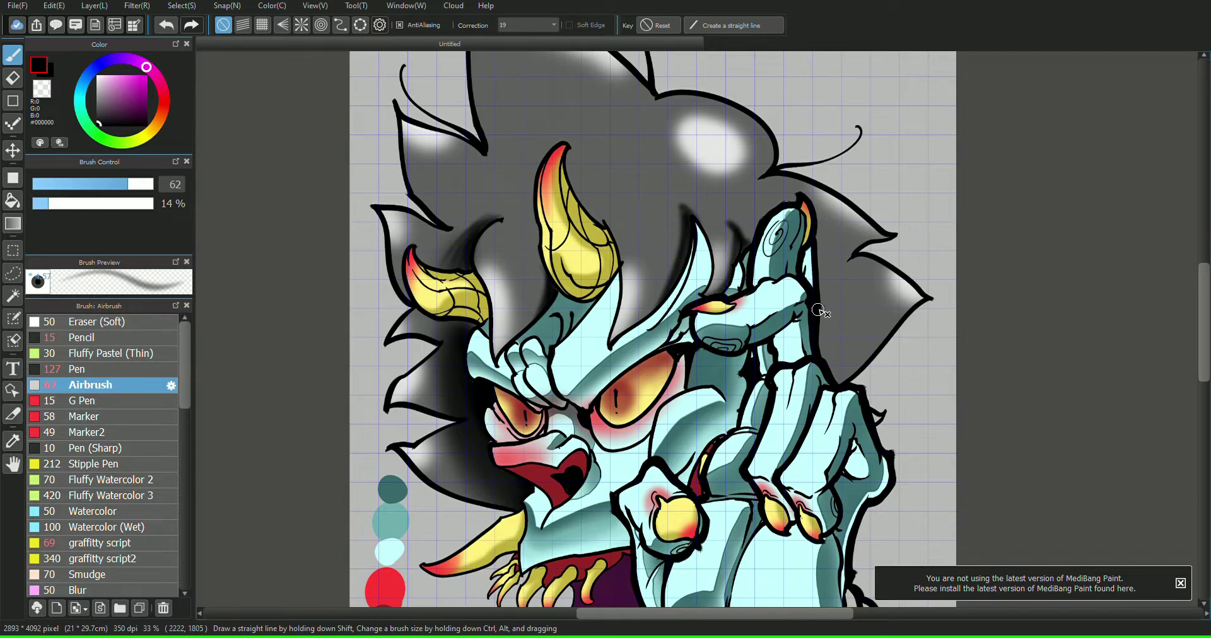
- Airbrush black shading into the hair behind the raised finger and hand at brush size 367 and 37% opacity
click(149, 184)
click(76, 203)
click(152, 184)
mouse_move(805, 366)
mouse_down()
mouse_move(810, 403)
mouse_move(820, 401)
mouse_up()
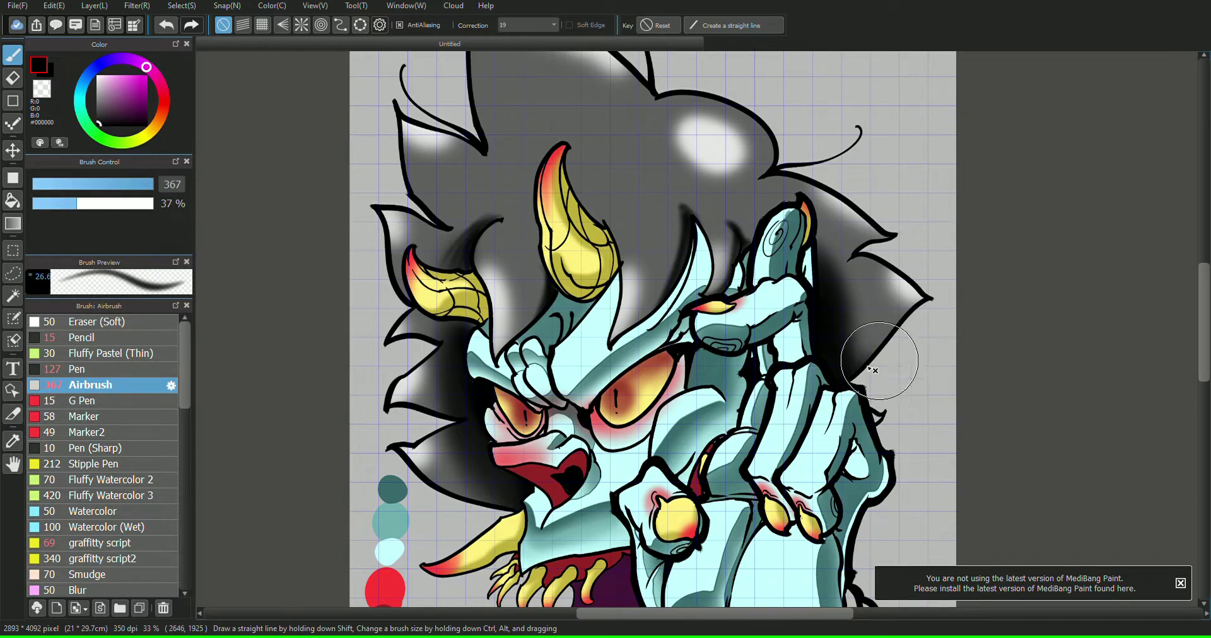
- Airbrush black shading along the left edges of the tall top hair spike and the spike below it
key(g)
mouse_move(1101, 155)
mouse_down()
mouse_move(1108, 172)
mouse_move(1085, 120)
mouse_move(1100, 173)
mouse_move(1077, 219)
mouse_up()
key(b)
drag(483, 175, 477, 223)
key(ctrl+z)
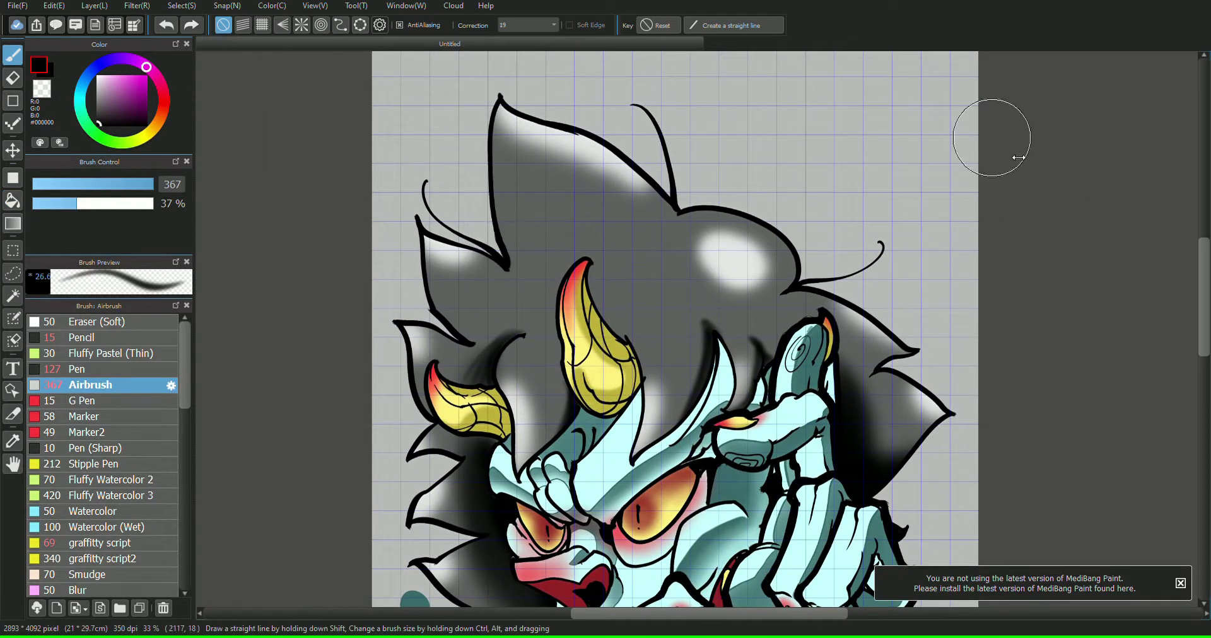
drag(481, 151, 530, 268)
drag(429, 289, 485, 341)
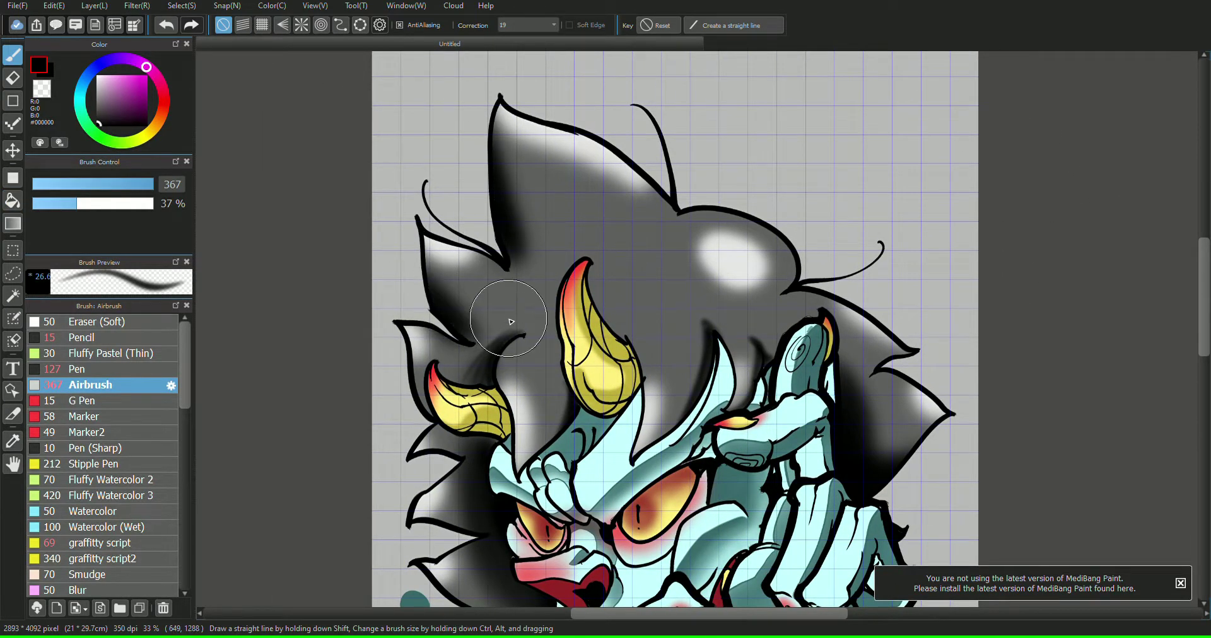
- Paint a bright blue #1C3CE6 and a dark blue #0F228A swatch below the palette with the Pen at size 127
drag(1179, 543, 1096, 231)
click(95, 68)
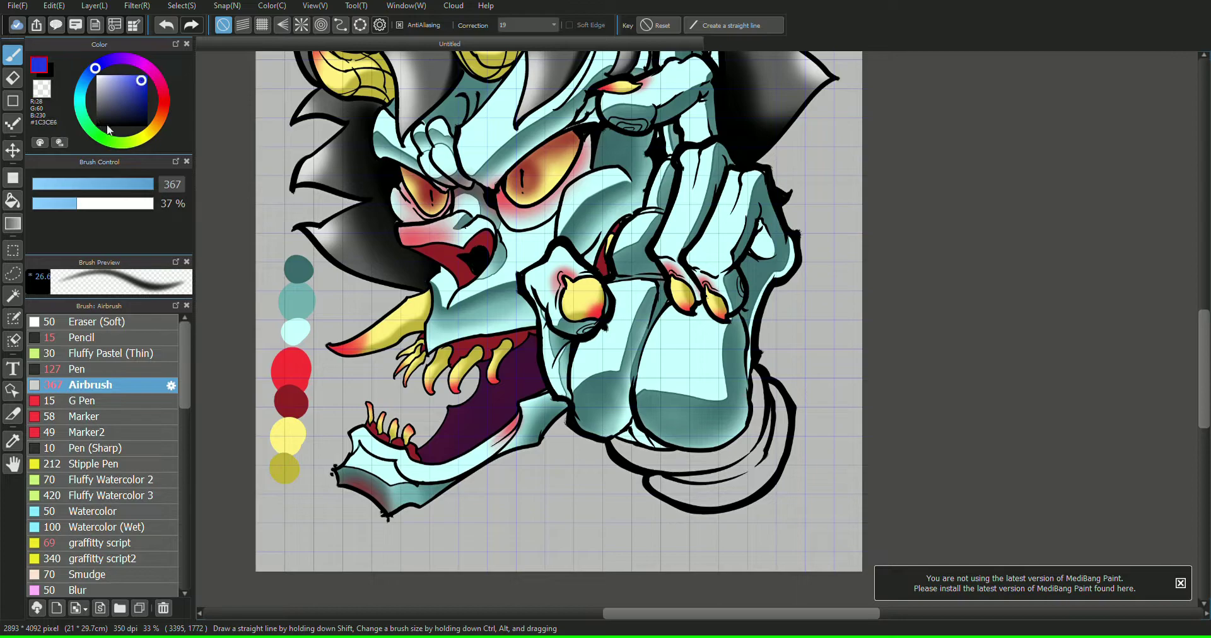
click(101, 370)
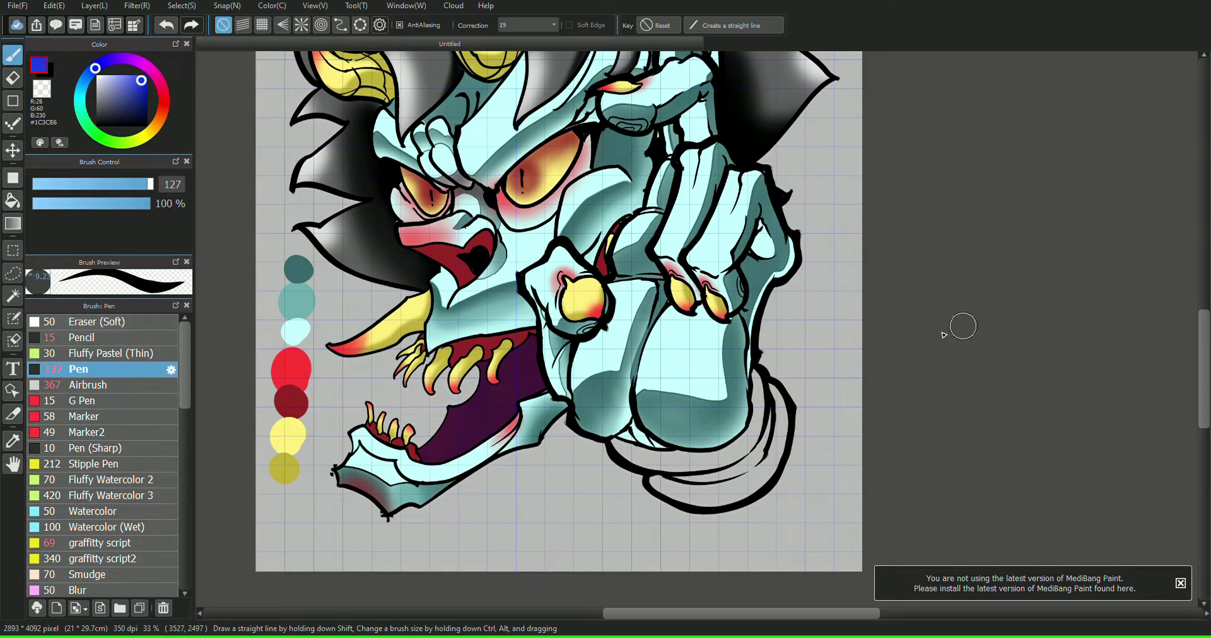
click(309, 511)
click(141, 99)
click(309, 539)
- Sample the bright blue swatch and fill the wristband sections below the hand with it
click(12, 441)
click(309, 510)
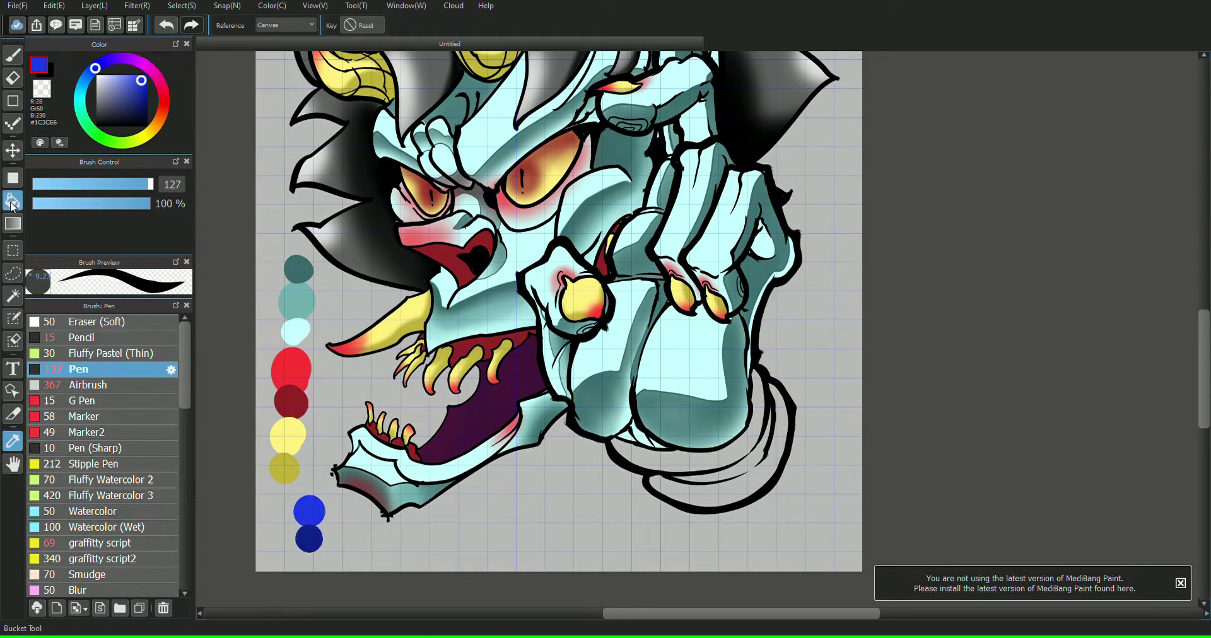
click(13, 200)
click(738, 451)
click(764, 479)
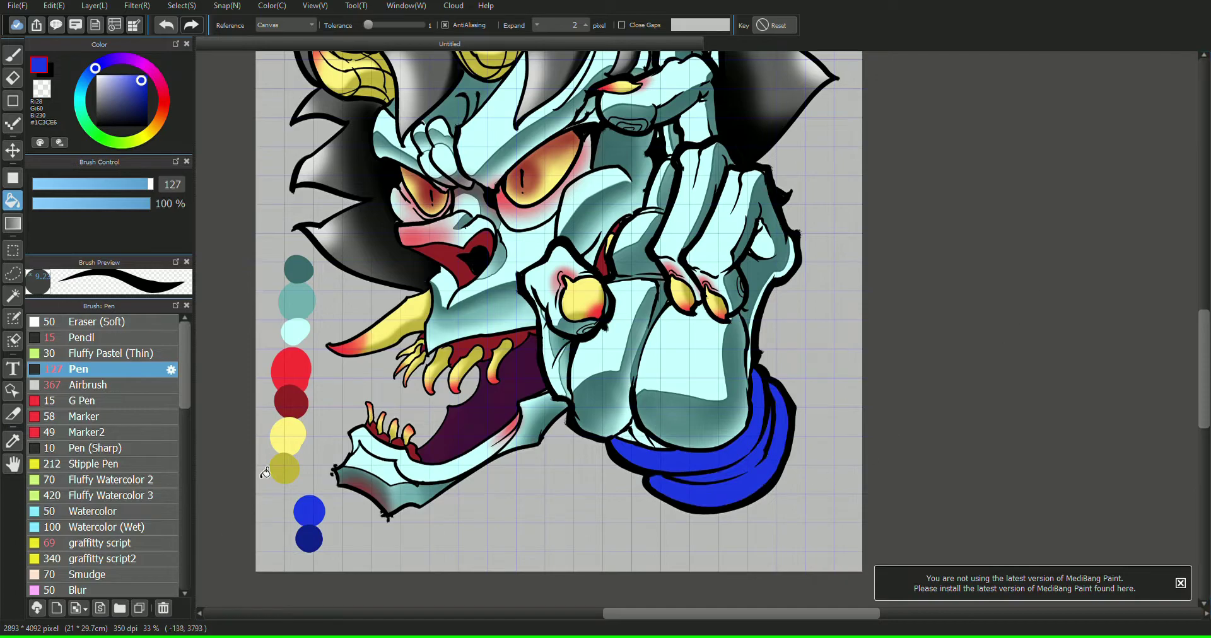
- Sample the dark blue swatch and paint shadows onto the folds of the wristband with the Pen
click(13, 441)
click(309, 539)
click(13, 56)
mouse_move(747, 452)
mouse_down()
mouse_move(770, 414)
mouse_move(702, 475)
mouse_move(725, 454)
mouse_move(761, 361)
mouse_up()
mouse_move(769, 454)
mouse_down()
mouse_move(711, 486)
mouse_move(762, 470)
mouse_move(781, 413)
mouse_up()
key(ctrl+z)
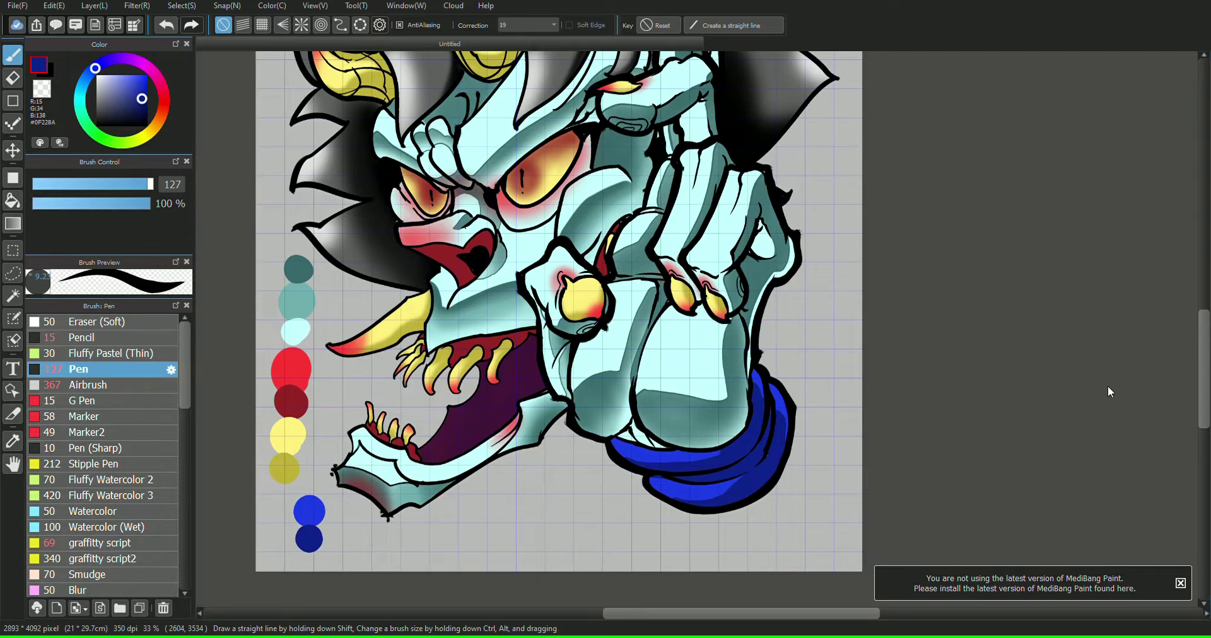
- Erase all the color swatches beside the artwork with the Eraser at size 43
key(e)
mouse_move(301, 547)
mouse_down()
mouse_move(311, 500)
mouse_move(319, 509)
mouse_up()
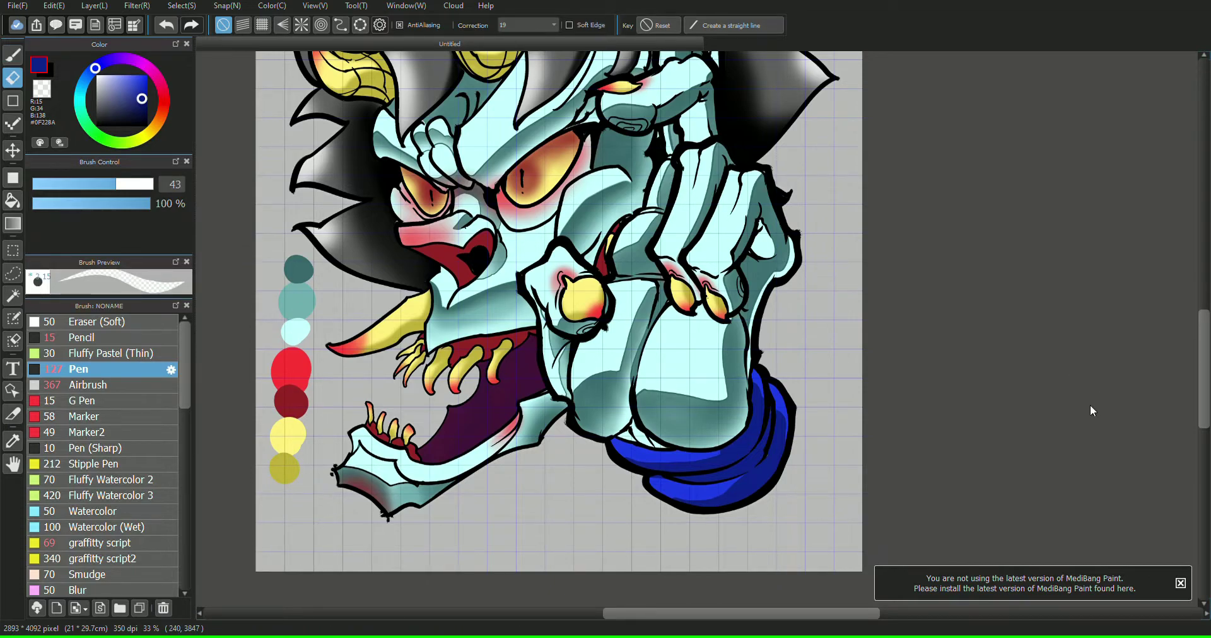
mouse_move(280, 350)
mouse_down()
mouse_move(278, 479)
mouse_move(309, 341)
mouse_move(304, 410)
mouse_up()
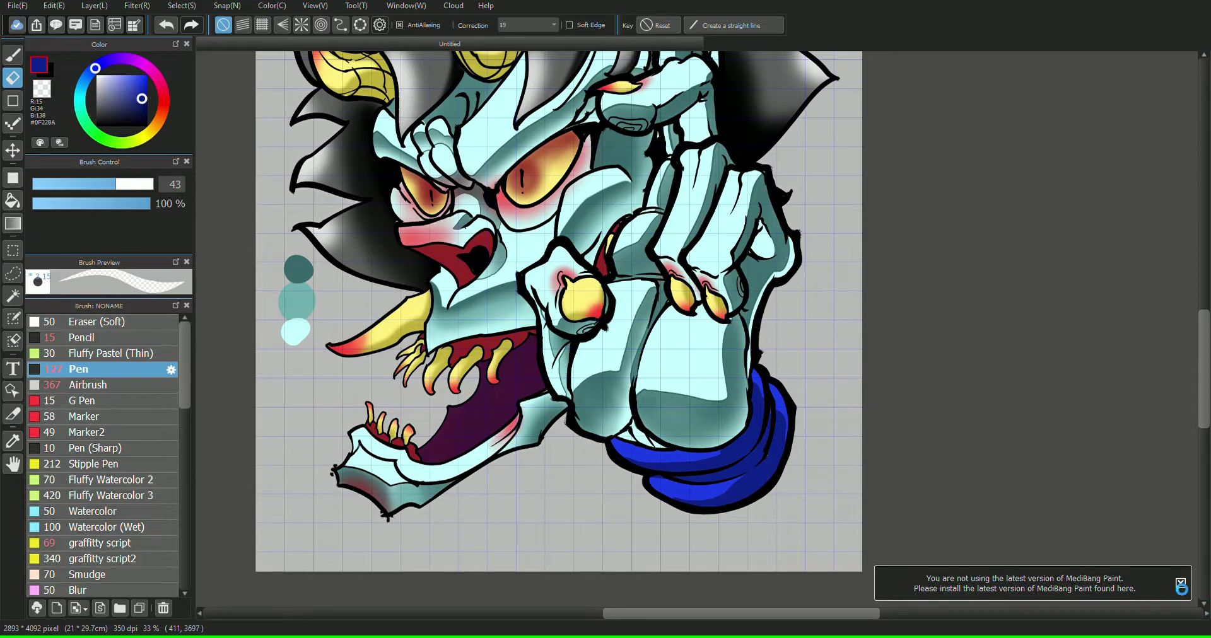
click(1010, 368)
click(1010, 366)
mouse_move(285, 287)
mouse_down()
mouse_move(290, 337)
mouse_move(298, 259)
mouse_move(309, 362)
mouse_up()
scroll(1113, 185, down, 3)
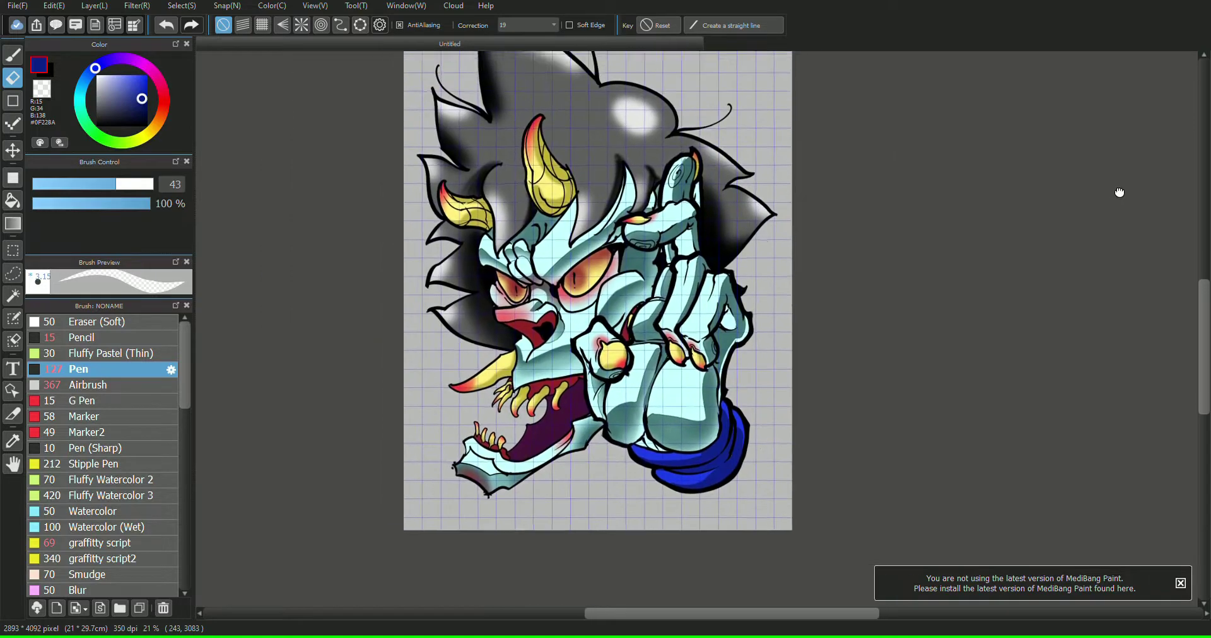
mouse_move(1119, 192)
mouse_down()
mouse_move(1127, 178)
mouse_move(1126, 195)
mouse_up()
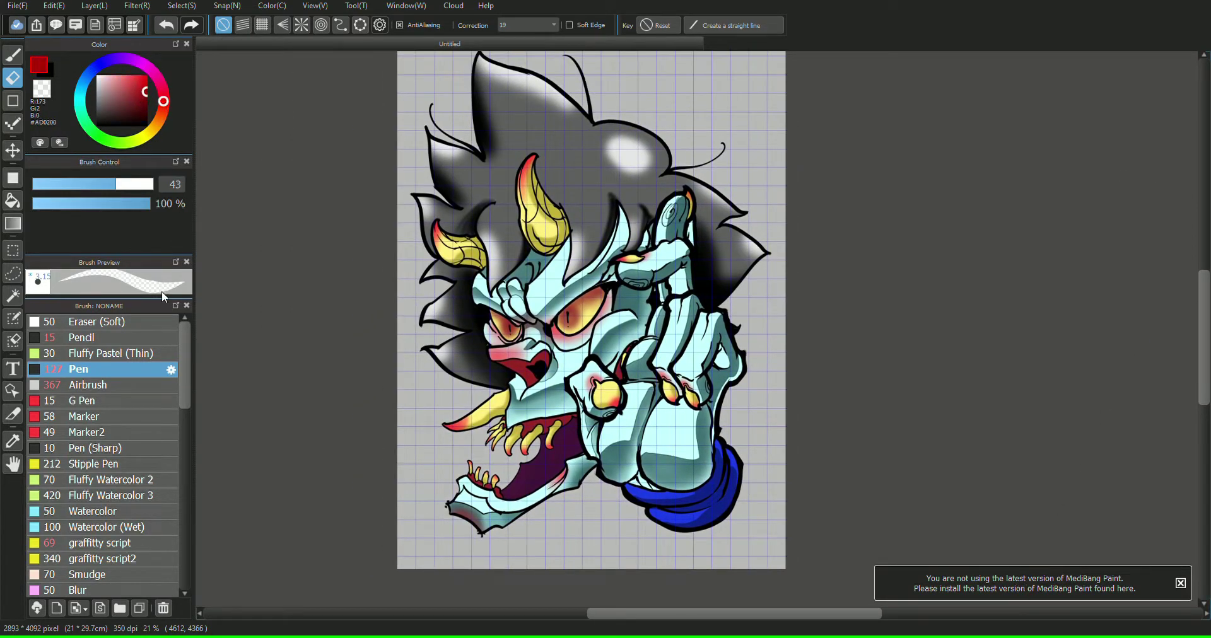
- Letter the title "Oni Goku" above the hair in dark red #AD0200 with the graffitty script brush at size 153
click(135, 544)
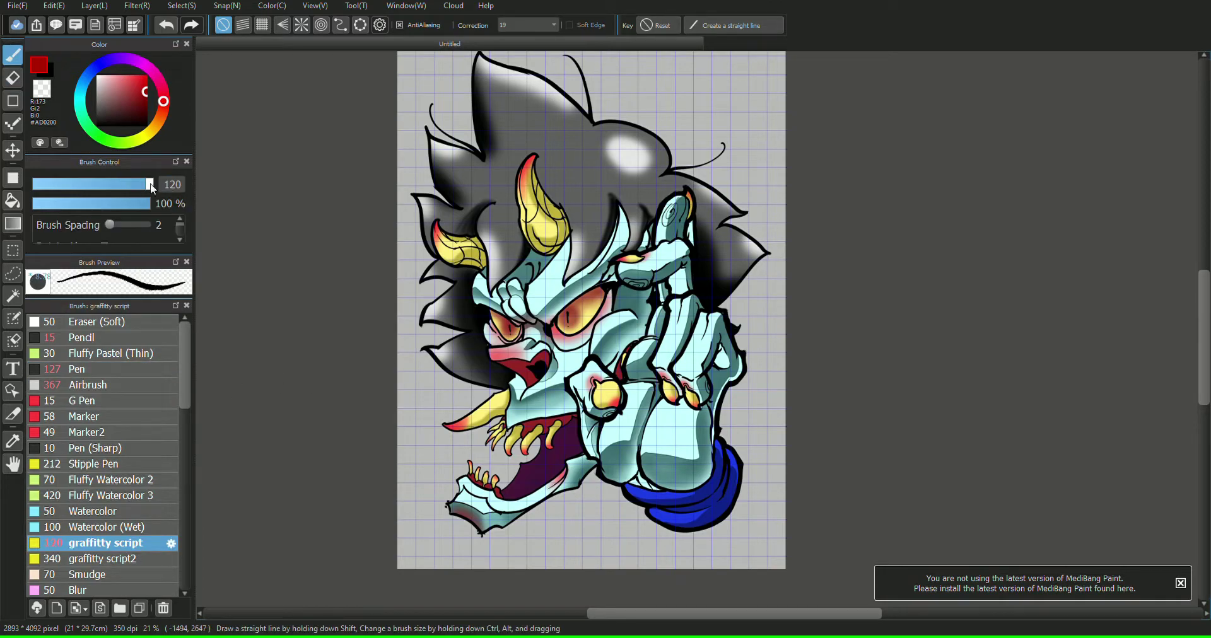
drag(151, 187, 155, 186)
scroll(1100, 172, up, 2)
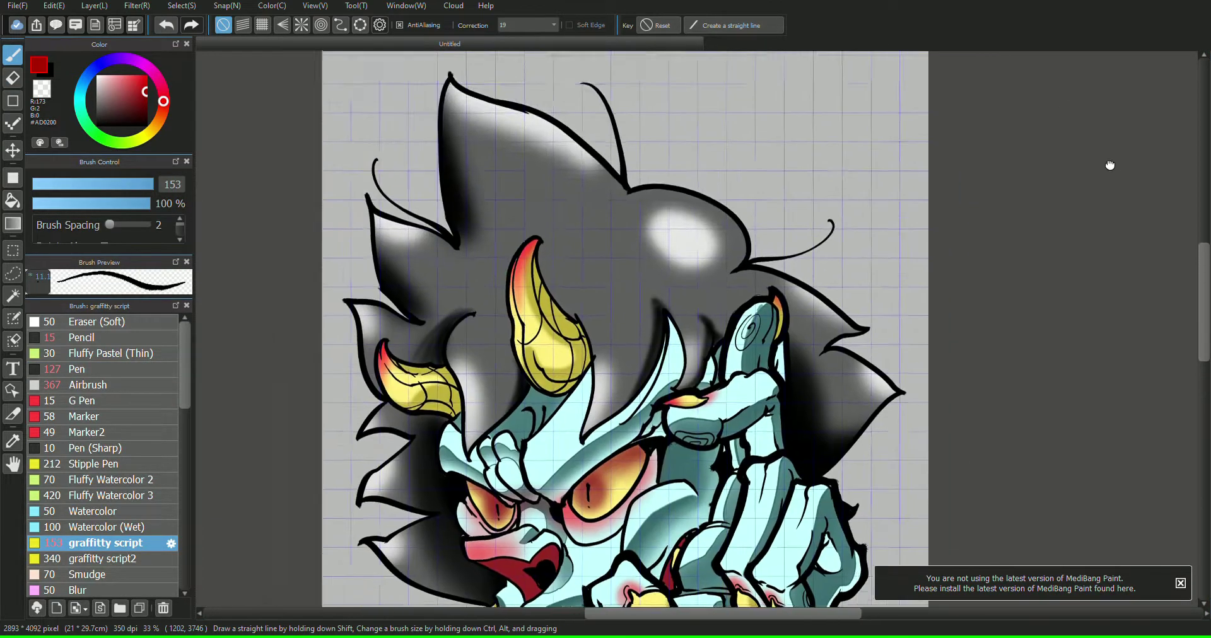
drag(1109, 165, 1005, 220)
mouse_move(603, 106)
mouse_down()
mouse_move(580, 123)
mouse_move(604, 143)
mouse_move(650, 116)
mouse_move(660, 135)
mouse_move(716, 95)
mouse_move(628, 231)
mouse_move(541, 215)
mouse_up()
mouse_move(671, 189)
mouse_down()
mouse_move(684, 183)
mouse_move(672, 244)
mouse_up()
drag(751, 157, 669, 265)
mouse_move(735, 187)
mouse_down()
mouse_move(697, 254)
mouse_move(724, 253)
mouse_up()
- Write the artist's signature in dark red below the jaw and wristband with the graffitty script brush
scroll(1119, 162, down, 7)
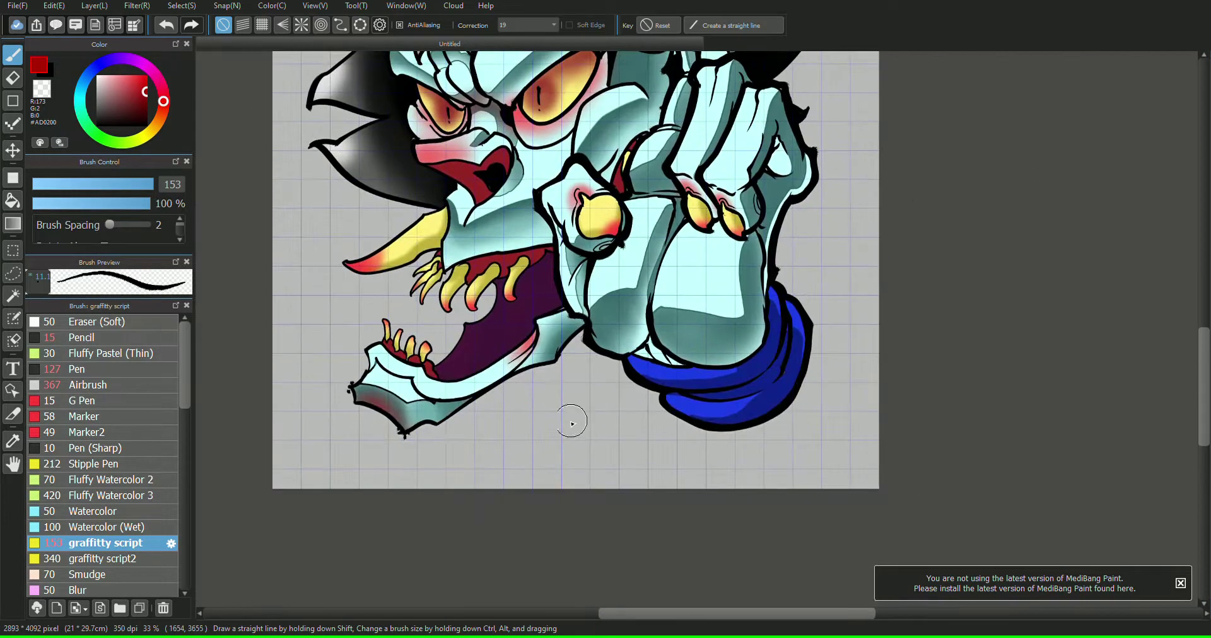
drag(522, 425, 597, 396)
mouse_move(556, 419)
mouse_down()
mouse_move(510, 471)
mouse_move(587, 389)
mouse_up()
mouse_move(587, 390)
mouse_down()
mouse_move(575, 465)
mouse_move(578, 432)
mouse_up()
mouse_move(579, 463)
mouse_down()
mouse_move(622, 422)
mouse_move(631, 392)
mouse_up()
click(625, 443)
click(636, 441)
key(ctrl+minus)
key(ctrl+minus)
mouse_move(1121, 57)
mouse_down()
mouse_move(1116, 175)
mouse_move(1078, 118)
mouse_up()
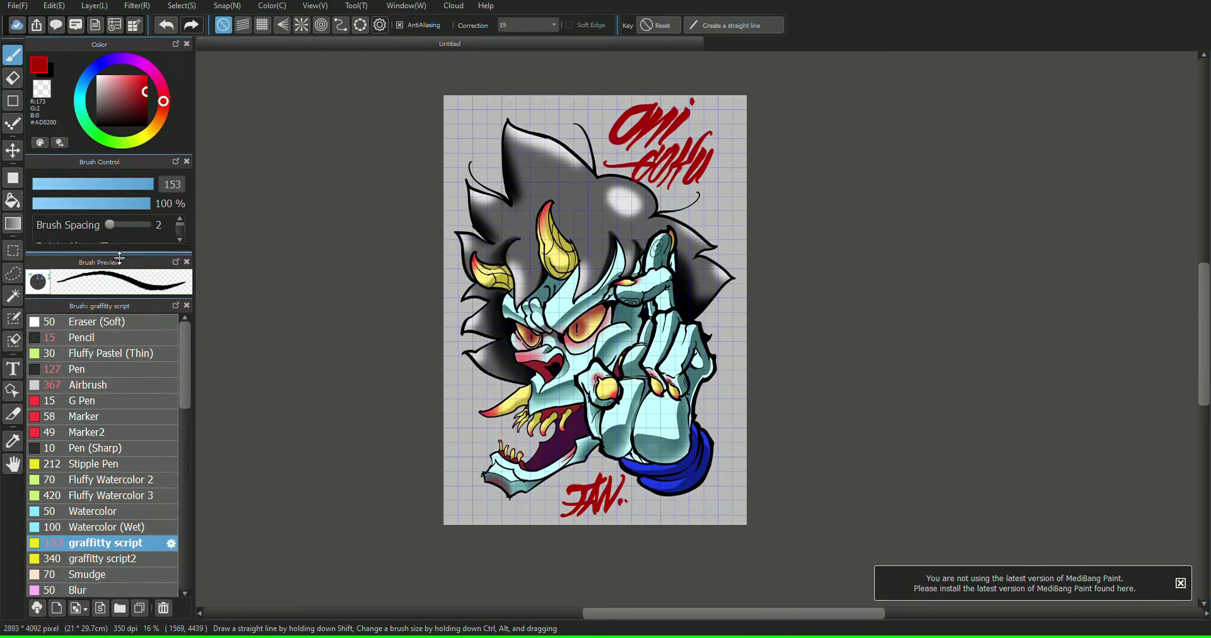
- Write the date in small dark red lettering beside the signature at brush size 17
click(75, 185)
key(ctrl+plus)
key(ctrl+plus)
key(ctrl+plus)
key(ctrl+plus)
mouse_move(1046, 567)
mouse_down()
mouse_move(1118, 217)
mouse_move(1162, 194)
mouse_up()
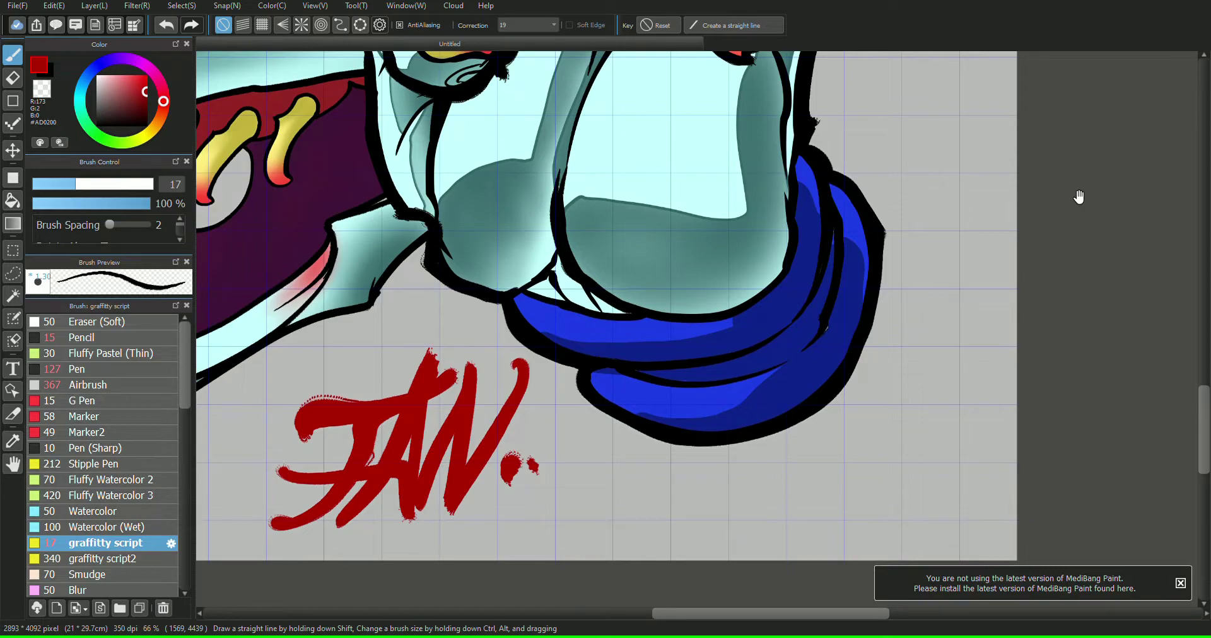
mouse_move(954, 335)
mouse_down()
mouse_move(1107, 225)
mouse_move(1030, 224)
mouse_up()
drag(645, 325, 644, 349)
drag(655, 317, 623, 398)
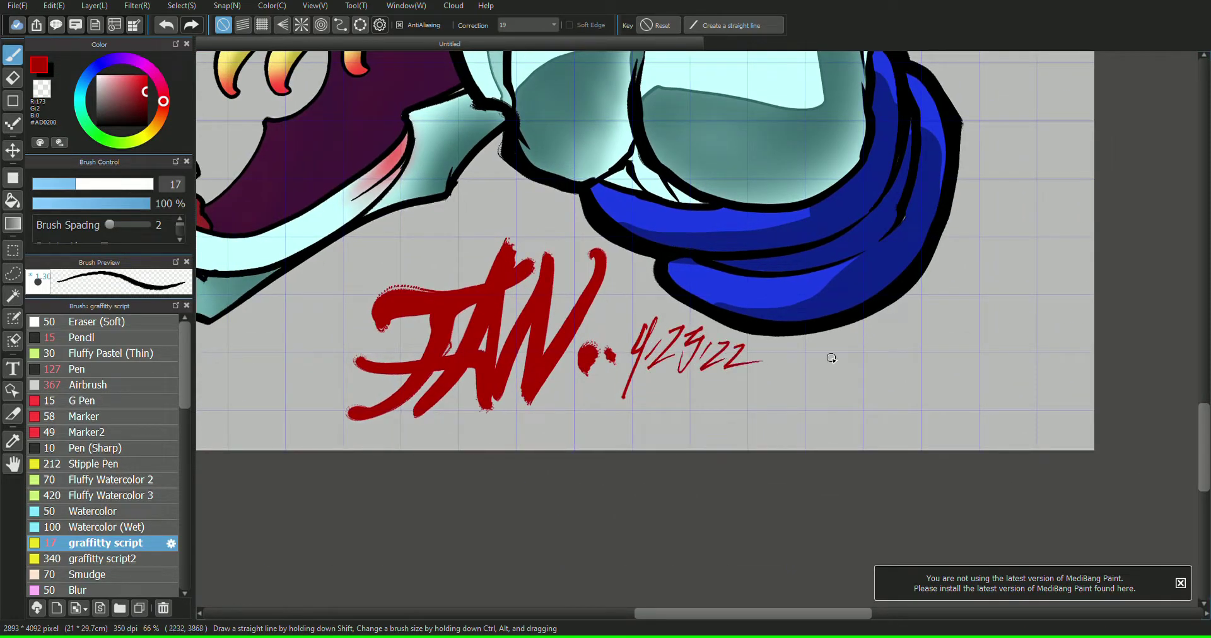
scroll(1100, 173, down, 3)
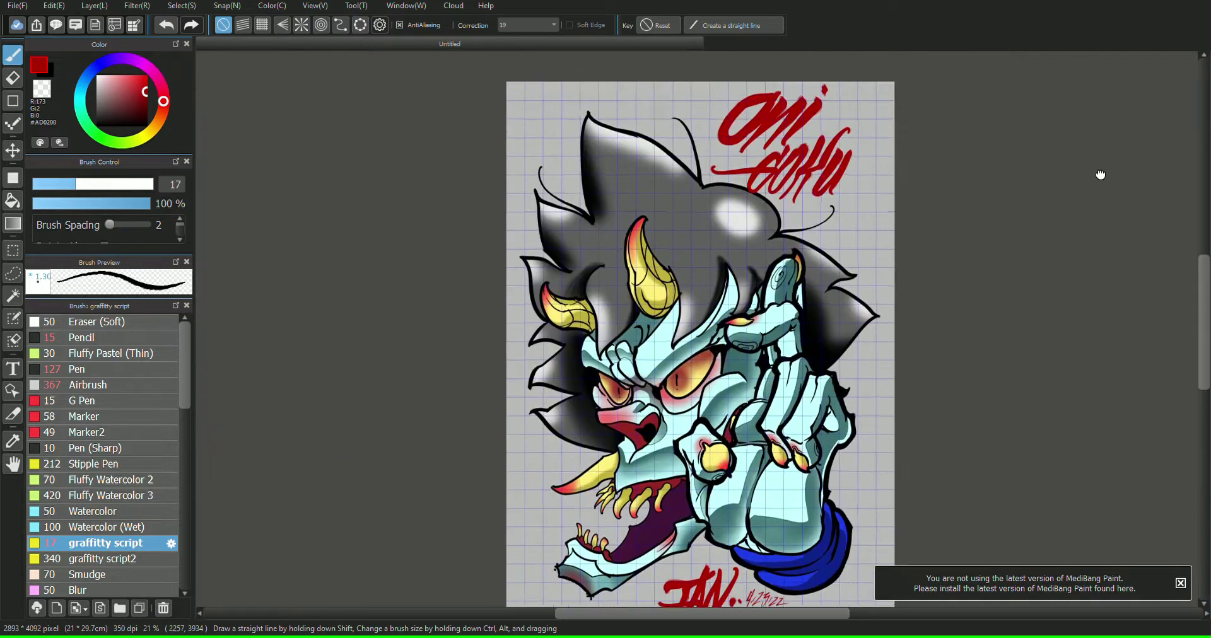